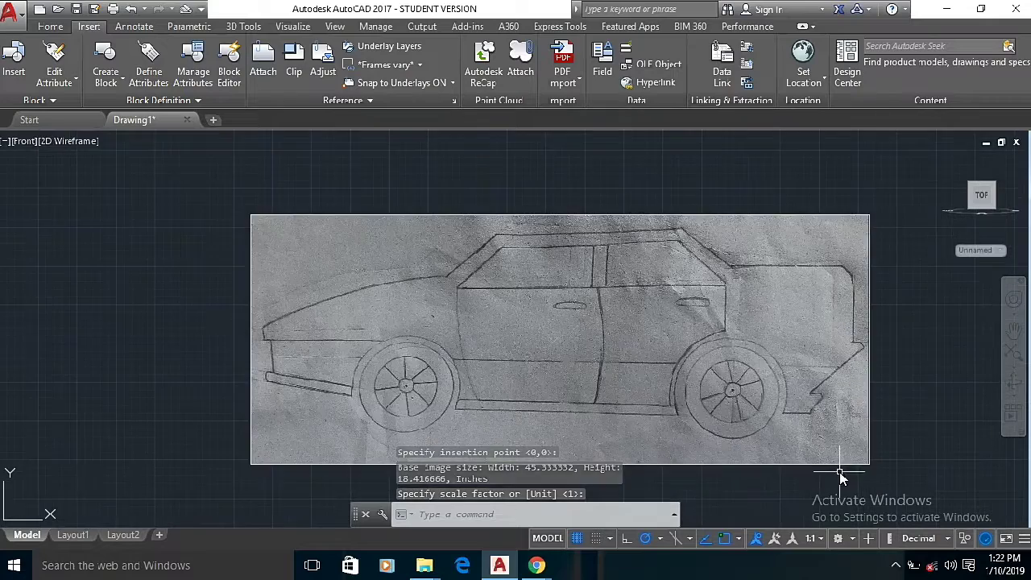
Trace the slanted front bumper strip with a polyline over the car sketch, ahead of the front wheel.
{"action": "left_click", "coordinate": [50, 28]}
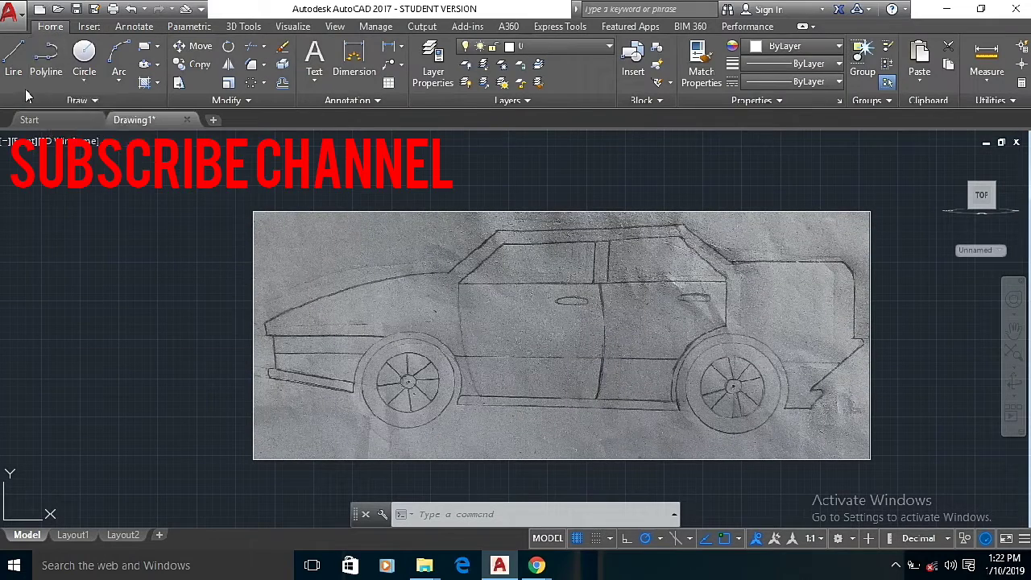
{"action": "left_click", "coordinate": [47, 56]}
{"action": "left_click", "coordinate": [348, 401]}
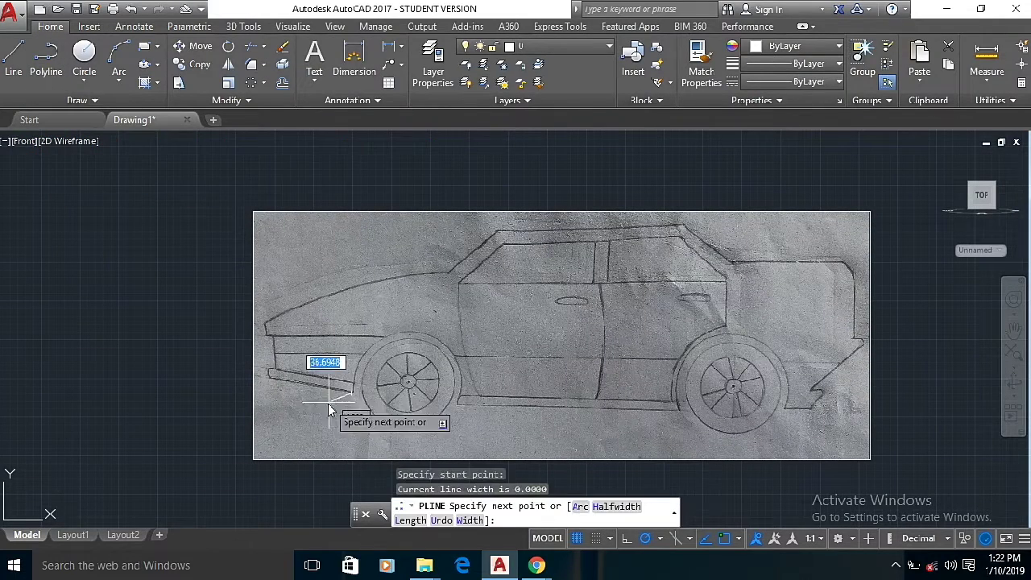
{"action": "left_click", "coordinate": [268, 376]}
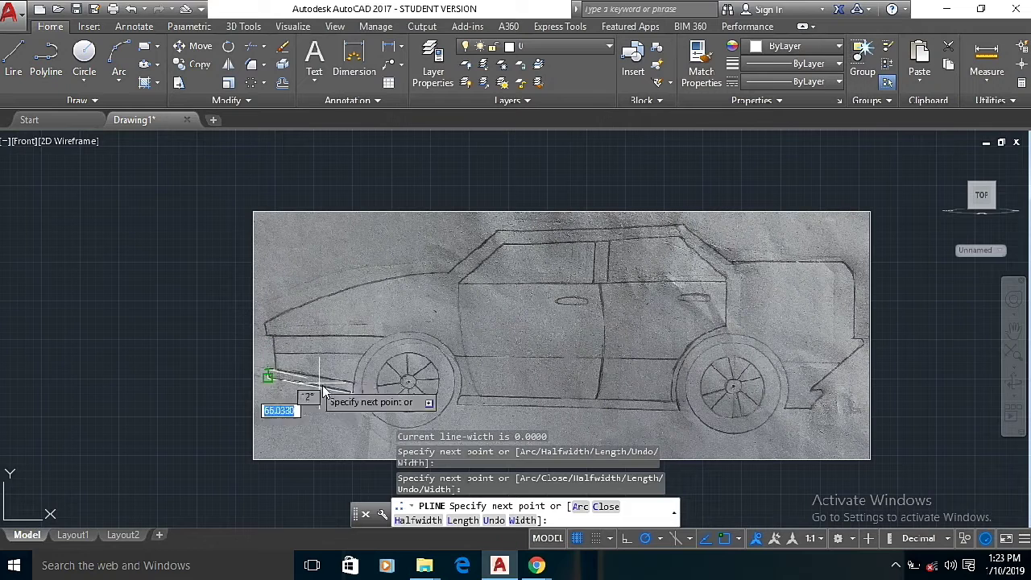
{"action": "left_click", "coordinate": [353, 387]}
{"action": "right_click", "coordinate": [277, 383]}
{"action": "left_click", "coordinate": [322, 138]}
Draw a vertical polyline for the car's front edge, from the bumper strip up to the start of the hood.
{"action": "left_click", "coordinate": [46, 63]}
{"action": "left_click", "coordinate": [276, 369]}
{"action": "left_click", "coordinate": [274, 333]}
{"action": "left_click", "coordinate": [274, 337]}
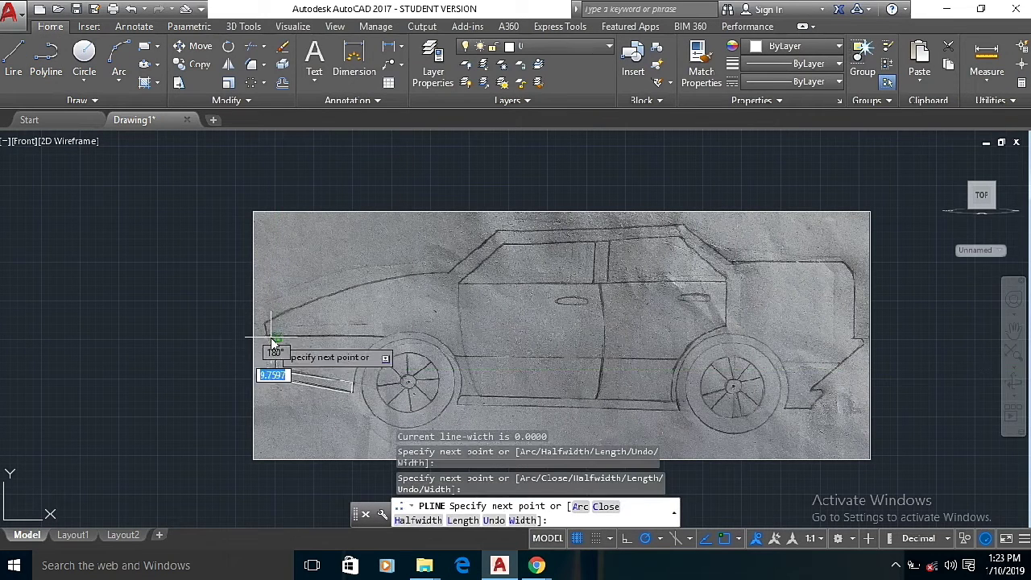
{"action": "left_click", "coordinate": [276, 324]}
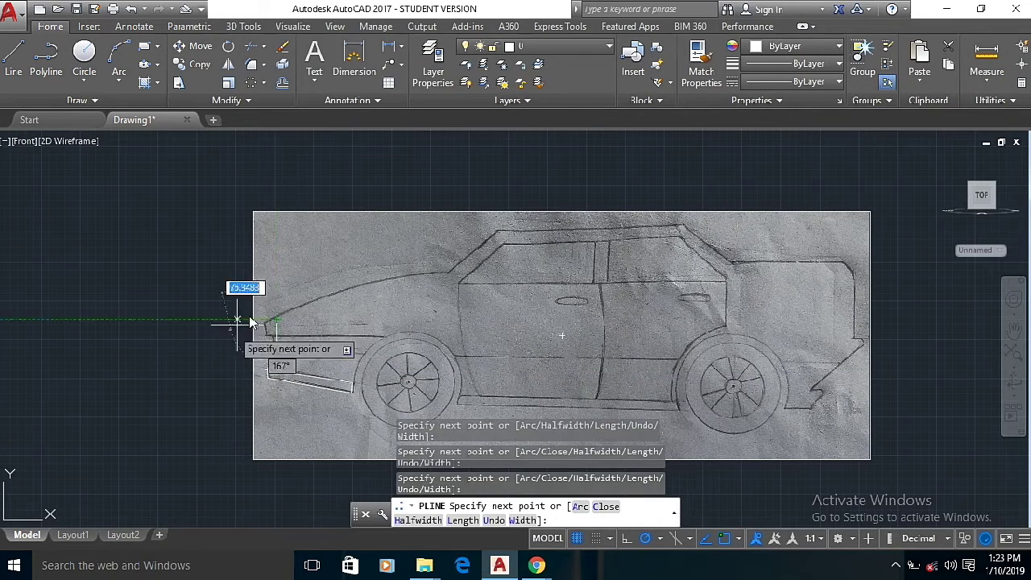
{"action": "right_click", "coordinate": [281, 268]}
{"action": "left_click", "coordinate": [299, 276]}
{"action": "left_click", "coordinate": [45, 63]}
{"action": "left_click", "coordinate": [276, 338]}
{"action": "right_click", "coordinate": [271, 340]}
{"action": "left_click", "coordinate": [290, 121]}
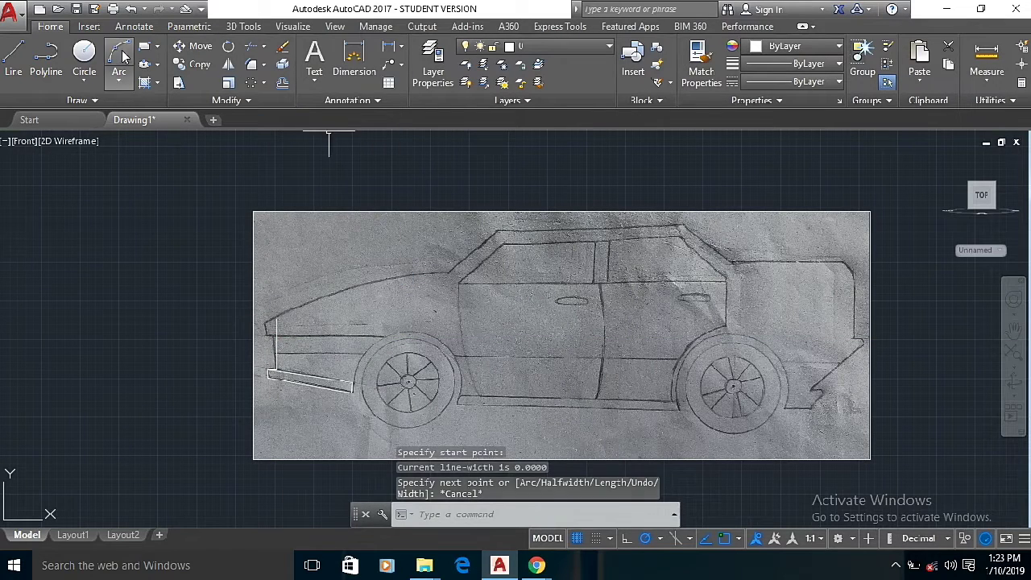
Trace the curved hood with a three-point arc from the front edge's upper end towards the windscreen base.
{"action": "left_click", "coordinate": [118, 57]}
{"action": "left_click", "coordinate": [276, 320]}
{"action": "left_click", "coordinate": [362, 287]}
{"action": "left_click", "coordinate": [46, 63]}
{"action": "left_click", "coordinate": [450, 273]}
{"action": "left_click", "coordinate": [495, 232]}
{"action": "left_click", "coordinate": [683, 227]}
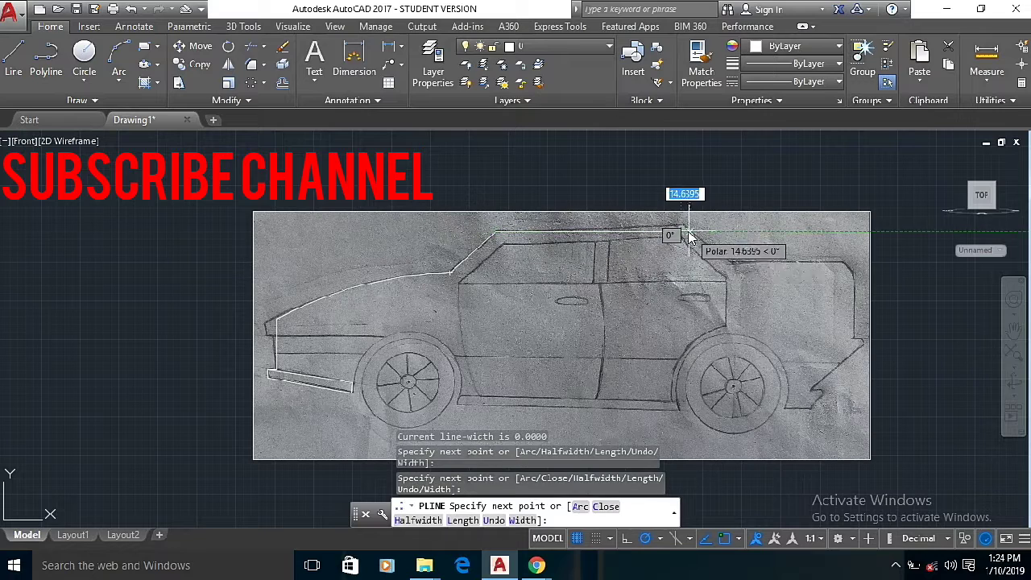
{"action": "right_click", "coordinate": [687, 227]}
{"action": "left_click", "coordinate": [705, 253]}
{"action": "left_click", "coordinate": [479, 249]}
{"action": "right_click", "coordinate": [478, 249]}
{"action": "left_click", "coordinate": [514, 274]}
Try to trace the windscreen, roof, rear window and rear deck with one polyline from the hood's end.
{"action": "left_click", "coordinate": [49, 65]}
{"action": "left_click", "coordinate": [450, 273]}
{"action": "left_click", "coordinate": [495, 233]}
{"action": "left_click", "coordinate": [683, 223]}
{"action": "left_click", "coordinate": [729, 260]}
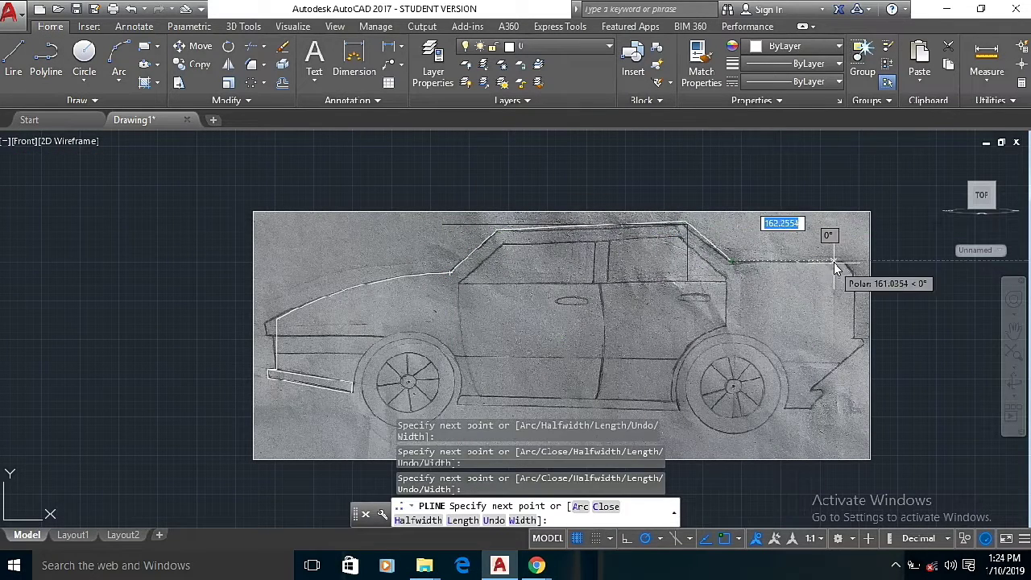
{"action": "left_click", "coordinate": [858, 348]}
Try to continue the polyline around the tail and rear bumper notch of the sketch.
{"action": "scroll", "coordinate": [855, 347], "scroll_direction": "up", "scroll_amount": 5}
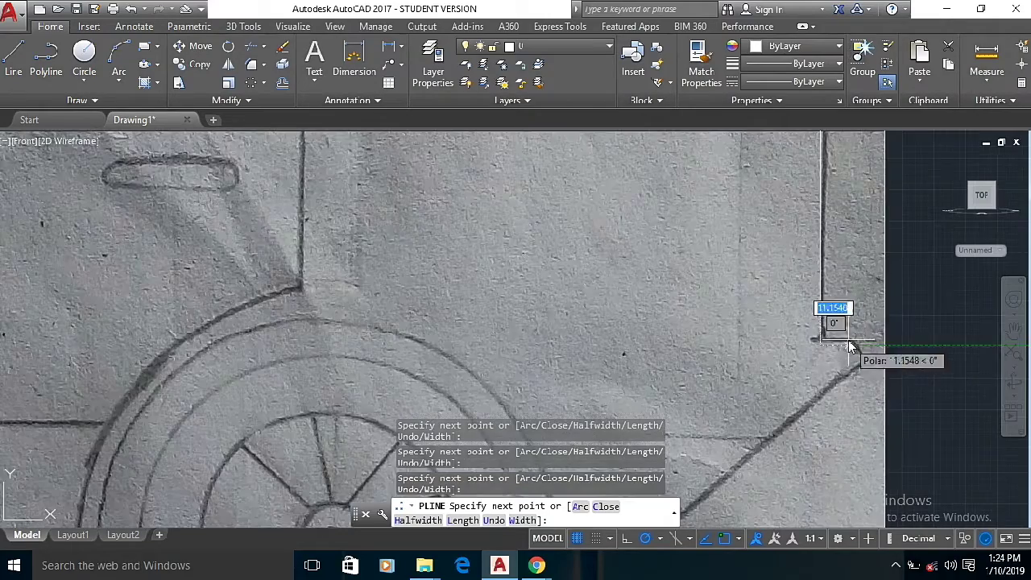
{"action": "scroll", "coordinate": [857, 364], "scroll_direction": "down", "scroll_amount": 4}
{"action": "left_click", "coordinate": [775, 438]}
{"action": "scroll", "coordinate": [777, 441], "scroll_direction": "up", "scroll_amount": 5}
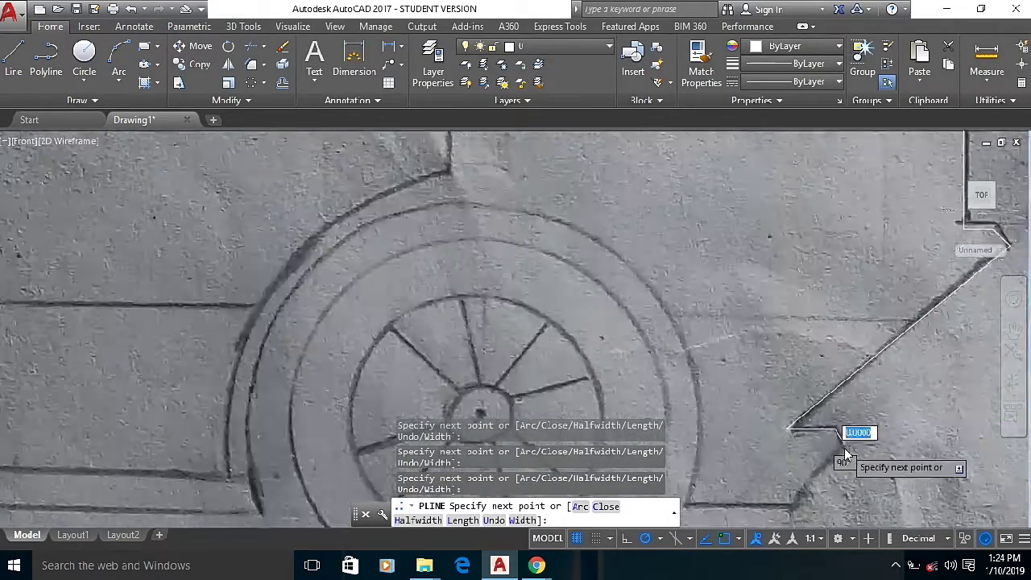
{"action": "scroll", "coordinate": [838, 445], "scroll_direction": "up", "scroll_amount": 2}
{"action": "scroll", "coordinate": [827, 440], "scroll_direction": "down", "scroll_amount": 4}
{"action": "right_click", "coordinate": [809, 399]}
{"action": "left_click", "coordinate": [839, 145]}
{"action": "left_click", "coordinate": [875, 353]}
{"action": "right_click", "coordinate": [826, 350]}
{"action": "left_click", "coordinate": [860, 274]}
{"action": "scroll", "coordinate": [624, 286], "scroll_direction": "down", "scroll_amount": 5}
Start a new polyline at the hood's rear end and trace the windscreen up to the roof's front corner.
{"action": "left_click", "coordinate": [46, 60]}
{"action": "scroll", "coordinate": [505, 242], "scroll_direction": "up", "scroll_amount": 1}
{"action": "scroll", "coordinate": [508, 246], "scroll_direction": "up", "scroll_amount": 4}
{"action": "left_click", "coordinate": [546, 320]}
{"action": "scroll", "coordinate": [637, 262], "scroll_direction": "up", "scroll_amount": 4}
{"action": "left_click", "coordinate": [619, 244]}
{"action": "scroll", "coordinate": [618, 244], "scroll_direction": "down", "scroll_amount": 5}
{"action": "scroll", "coordinate": [789, 234], "scroll_direction": "up", "scroll_amount": 1}
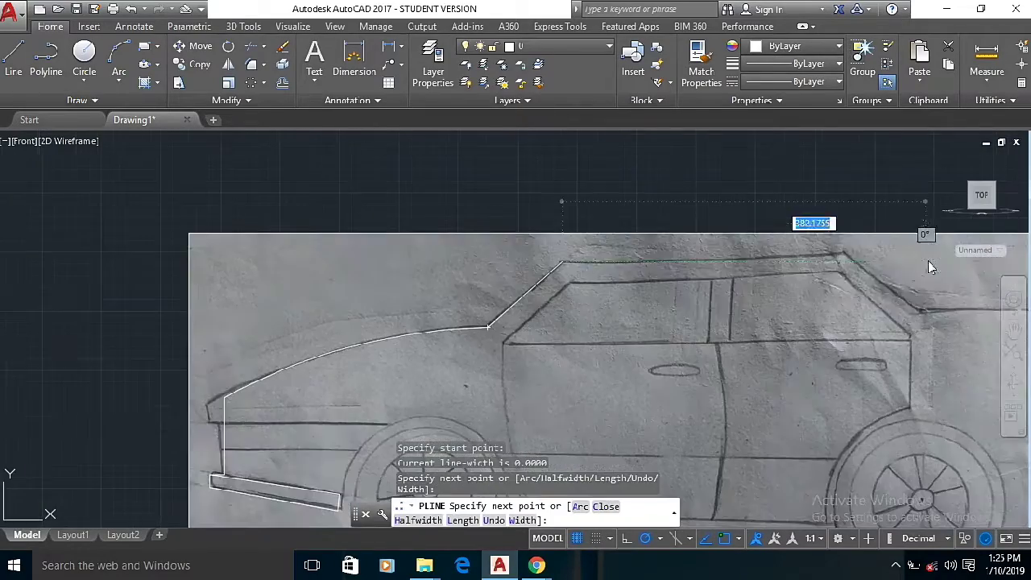
Continue the polyline along the roof and down the sloping rear window to the rear deck.
{"action": "scroll", "coordinate": [839, 254], "scroll_direction": "up", "scroll_amount": 6}
{"action": "left_click", "coordinate": [827, 240]}
{"action": "scroll", "coordinate": [827, 242], "scroll_direction": "down", "scroll_amount": 5}
{"action": "scroll", "coordinate": [915, 327], "scroll_direction": "up", "scroll_amount": 7}
{"action": "left_click", "coordinate": [914, 322]}
{"action": "scroll", "coordinate": [906, 323], "scroll_direction": "down", "scroll_amount": 9}
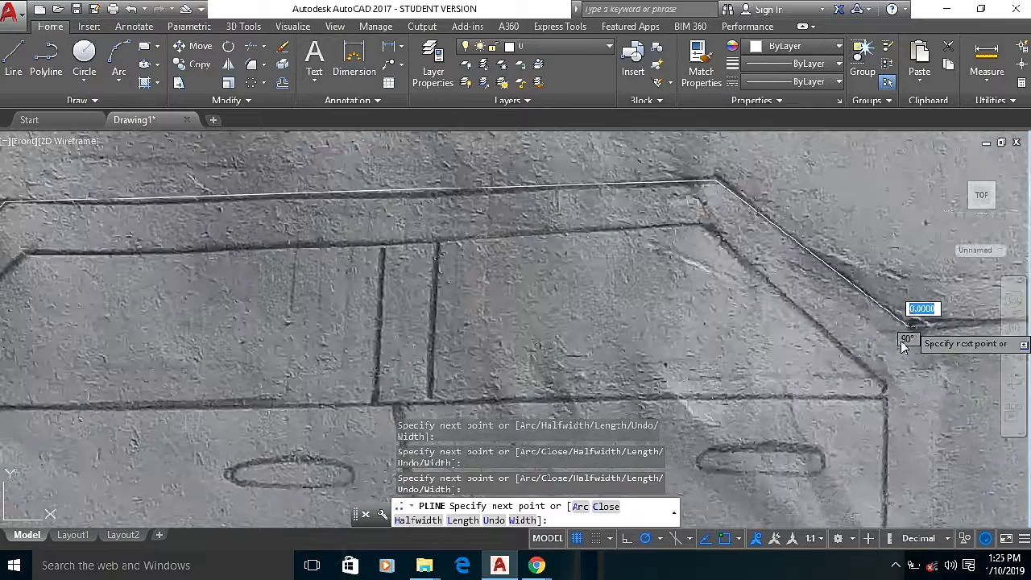
Continue the polyline over the rear deck, tail and rear bumper notch, ending it behind the rear wheel.
{"action": "scroll", "coordinate": [636, 314], "scroll_direction": "down", "scroll_amount": 6}
{"action": "scroll", "coordinate": [696, 355], "scroll_direction": "up", "scroll_amount": 5}
{"action": "scroll", "coordinate": [786, 213], "scroll_direction": "up", "scroll_amount": 5}
{"action": "left_click", "coordinate": [760, 206]}
{"action": "left_click", "coordinate": [802, 248]}
{"action": "scroll", "coordinate": [806, 451], "scroll_direction": "down", "scroll_amount": 5}
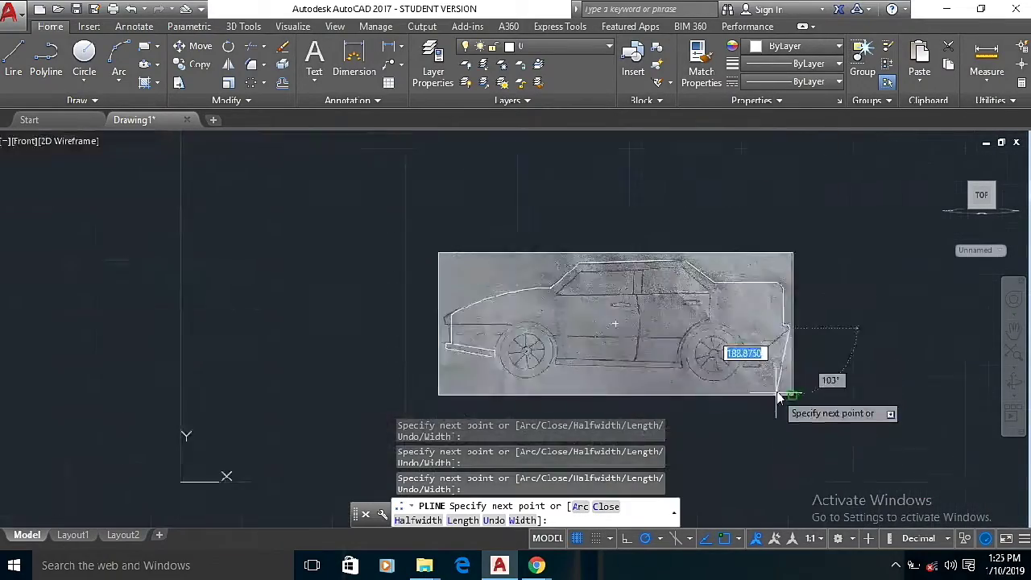
{"action": "scroll", "coordinate": [775, 393], "scroll_direction": "up", "scroll_amount": 6}
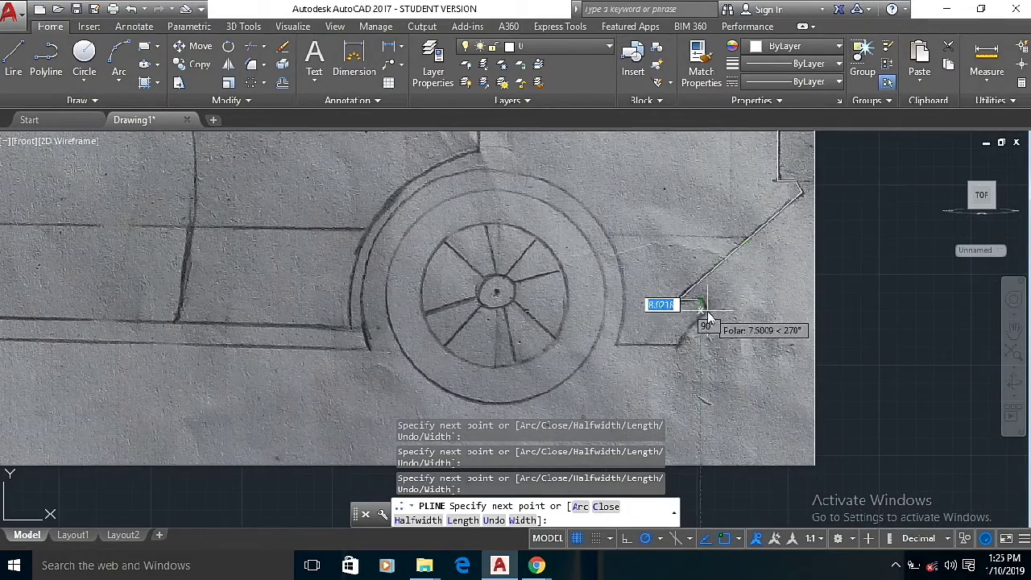
{"action": "right_click", "coordinate": [640, 283]}
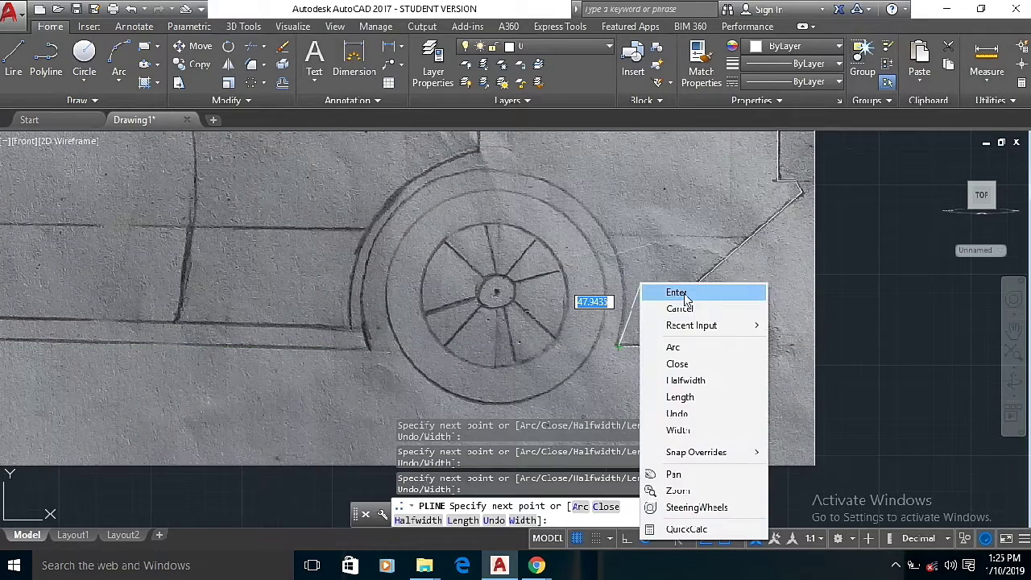
{"action": "left_click", "coordinate": [681, 293]}
Trace the narrow side sill between the front and rear wheels with a polyline.
{"action": "scroll", "coordinate": [649, 326], "scroll_direction": "down", "scroll_amount": 5}
{"action": "left_click", "coordinate": [47, 58]}
{"action": "scroll", "coordinate": [393, 334], "scroll_direction": "up", "scroll_amount": 4}
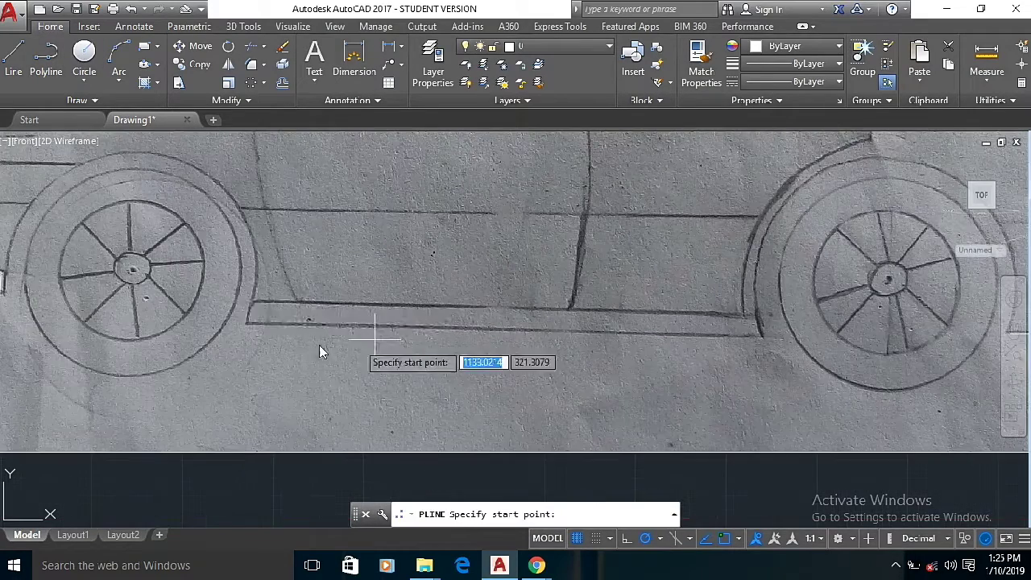
{"action": "left_click", "coordinate": [252, 322]}
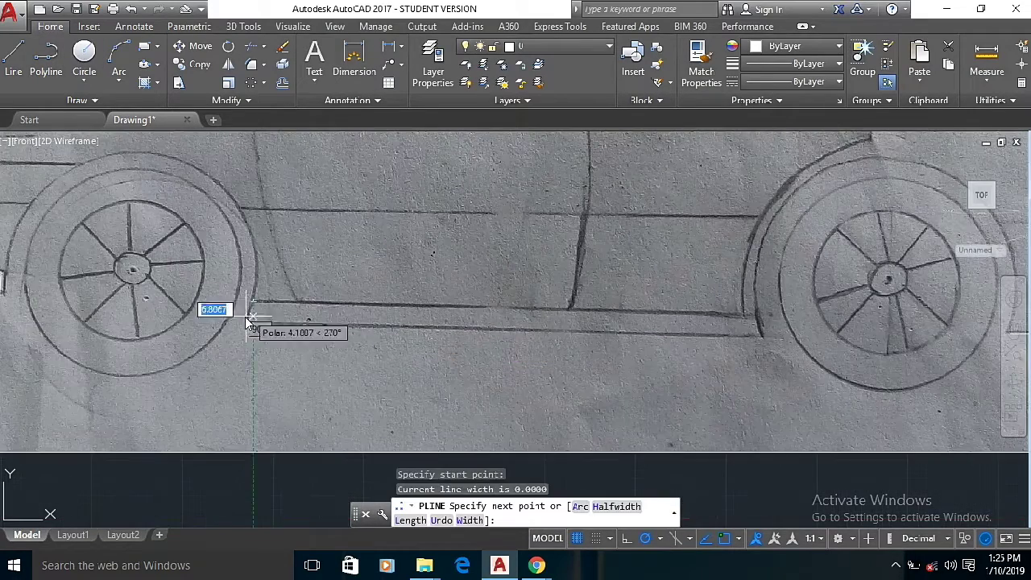
{"action": "left_click", "coordinate": [758, 330]}
{"action": "left_click", "coordinate": [757, 316]}
{"action": "scroll", "coordinate": [634, 324], "scroll_direction": "up", "scroll_amount": 5}
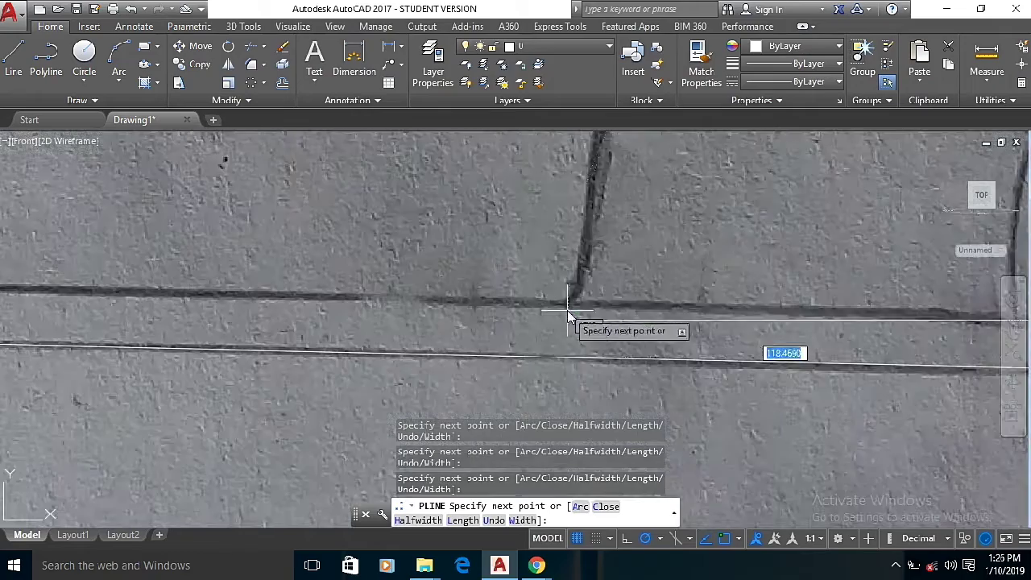
{"action": "scroll", "coordinate": [444, 295], "scroll_direction": "down", "scroll_amount": 6}
{"action": "scroll", "coordinate": [244, 291], "scroll_direction": "up", "scroll_amount": 5}
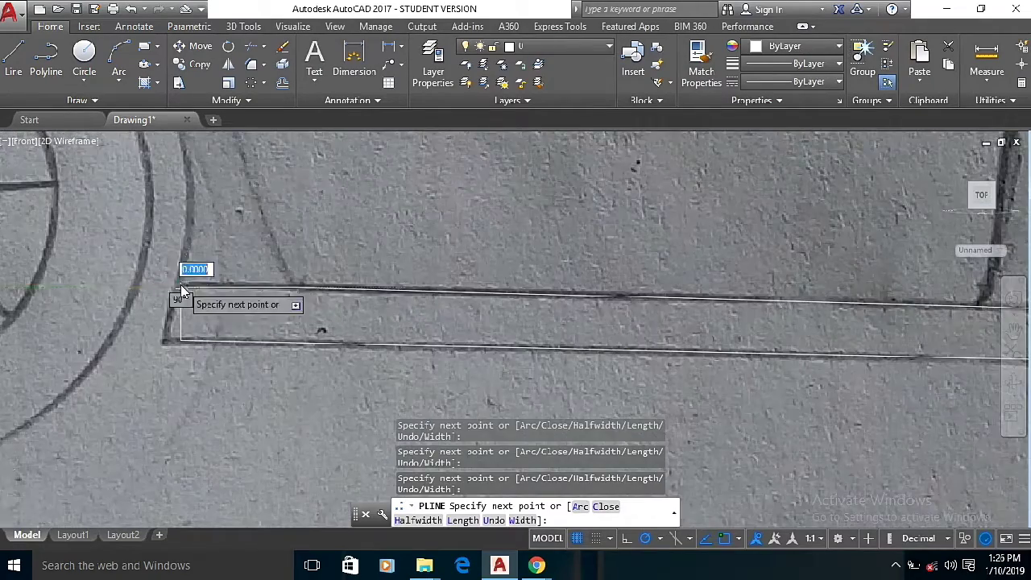
{"action": "scroll", "coordinate": [181, 287], "scroll_direction": "down", "scroll_amount": 8}
{"action": "right_click", "coordinate": [258, 271]}
{"action": "left_click", "coordinate": [322, 283]}
Draw a three-point arc for the rear wheel arch from the side sill's rear end to the rear bumper's lower edge.
{"action": "scroll", "coordinate": [821, 395], "scroll_direction": "down", "scroll_amount": 2}
{"action": "left_click", "coordinate": [119, 58]}
{"action": "scroll", "coordinate": [599, 322], "scroll_direction": "up", "scroll_amount": 7}
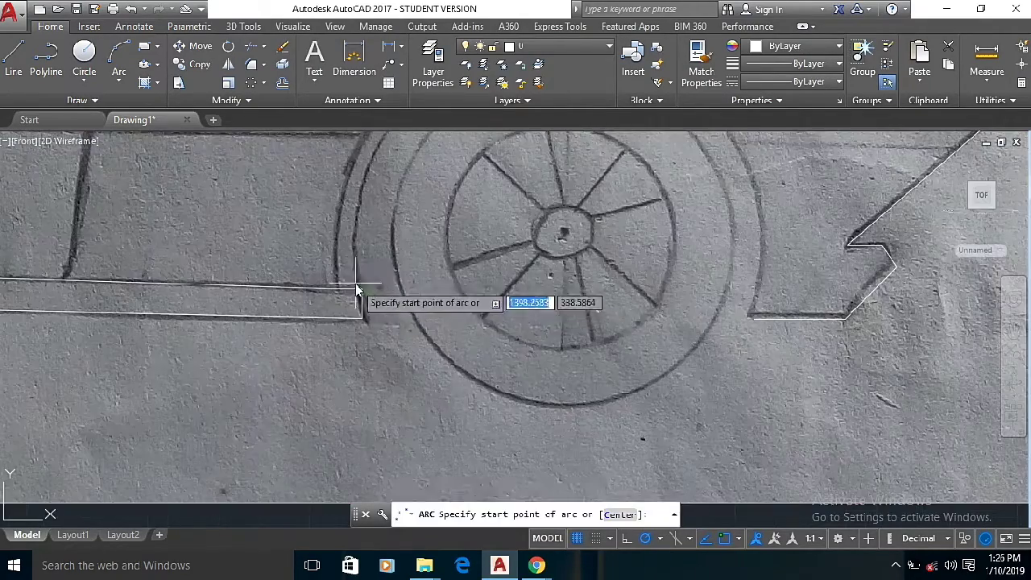
{"action": "left_click", "coordinate": [361, 287]}
{"action": "scroll", "coordinate": [362, 288], "scroll_direction": "down", "scroll_amount": 6}
{"action": "left_click", "coordinate": [409, 231]}
{"action": "left_click", "coordinate": [462, 295]}
{"action": "scroll", "coordinate": [356, 249], "scroll_direction": "down", "scroll_amount": 6}
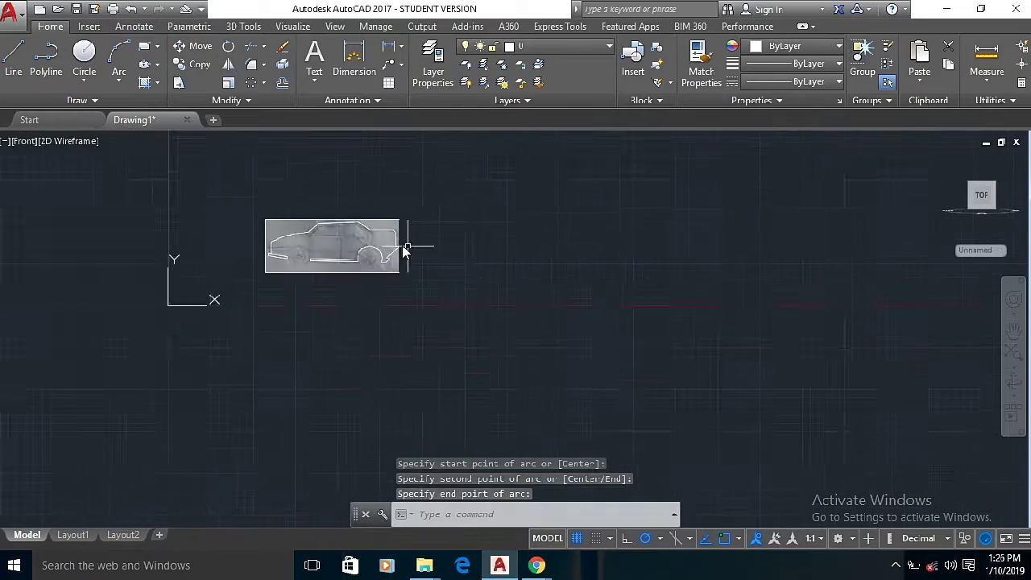
Draw a three-point arc for the front wheel arch from the front bumper strip to the side sill's front end.
{"action": "scroll", "coordinate": [312, 240], "scroll_direction": "up", "scroll_amount": 6}
{"action": "key", "text": "Return"}
{"action": "left_click", "coordinate": [212, 309]}
{"action": "left_click", "coordinate": [253, 260]}
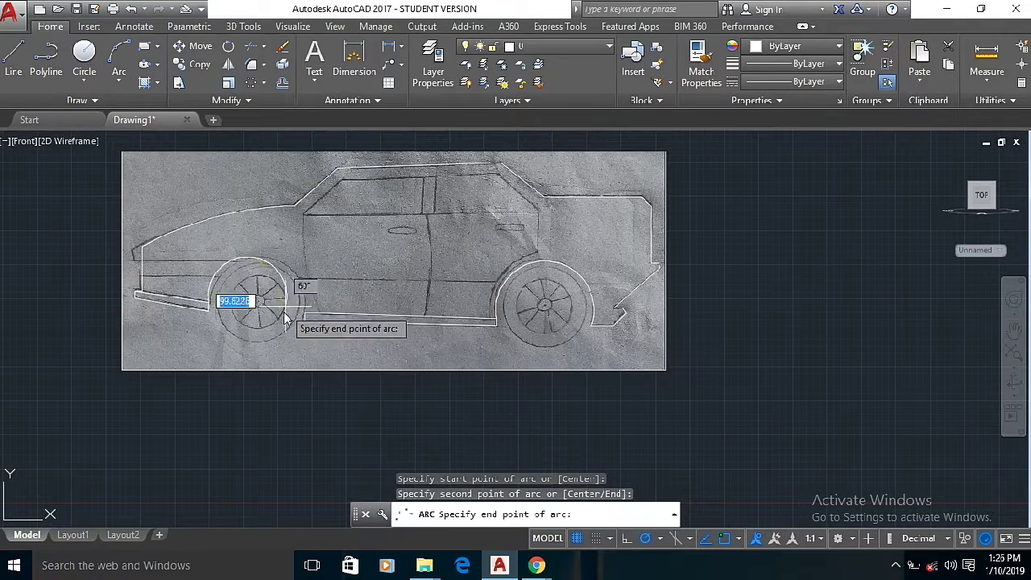
{"action": "left_click", "coordinate": [304, 318]}
Draw the upper horizontal body line from the front edge to the front wheel arch with a polyline.
{"action": "left_click", "coordinate": [46, 56]}
{"action": "left_click", "coordinate": [140, 264]}
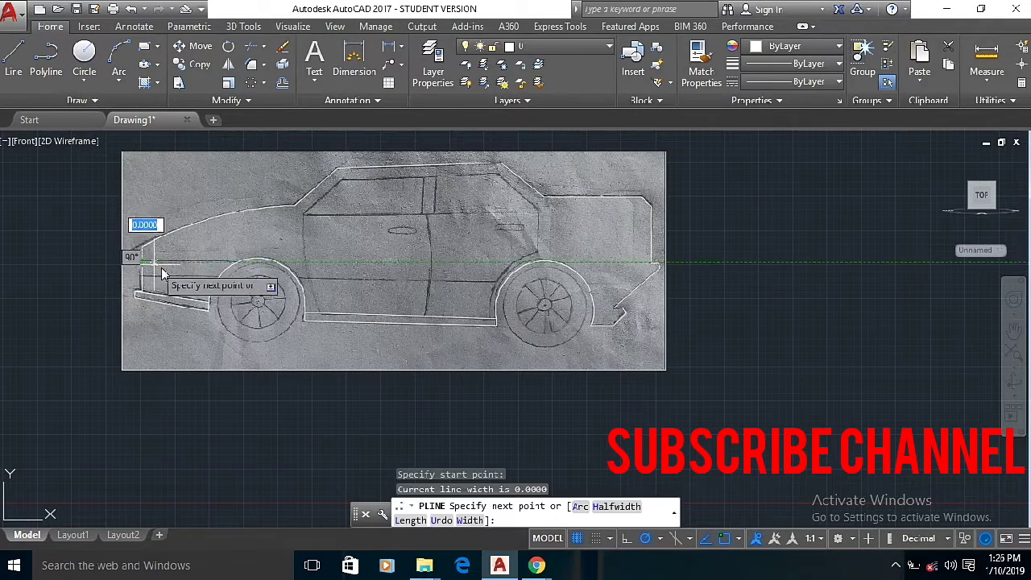
{"action": "left_click", "coordinate": [235, 265]}
{"action": "right_click", "coordinate": [147, 277]}
{"action": "left_click", "coordinate": [186, 288]}
Draw the lower horizontal body line above the front bumper, from the front edge to the wheel arch.
{"action": "left_click", "coordinate": [46, 58]}
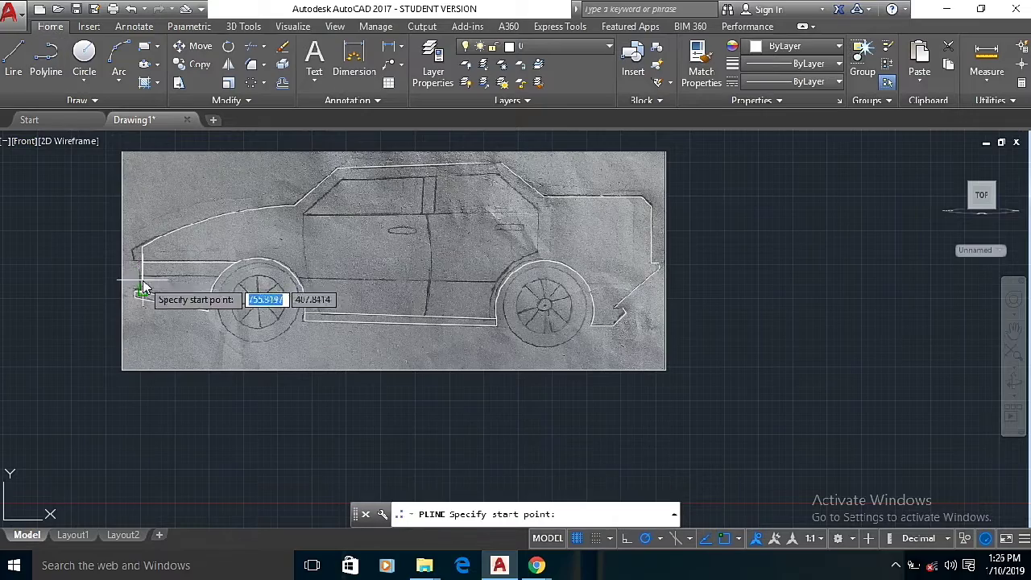
{"action": "scroll", "coordinate": [143, 269], "scroll_direction": "up", "scroll_amount": 5}
{"action": "left_click", "coordinate": [140, 250]}
{"action": "left_click", "coordinate": [139, 286]}
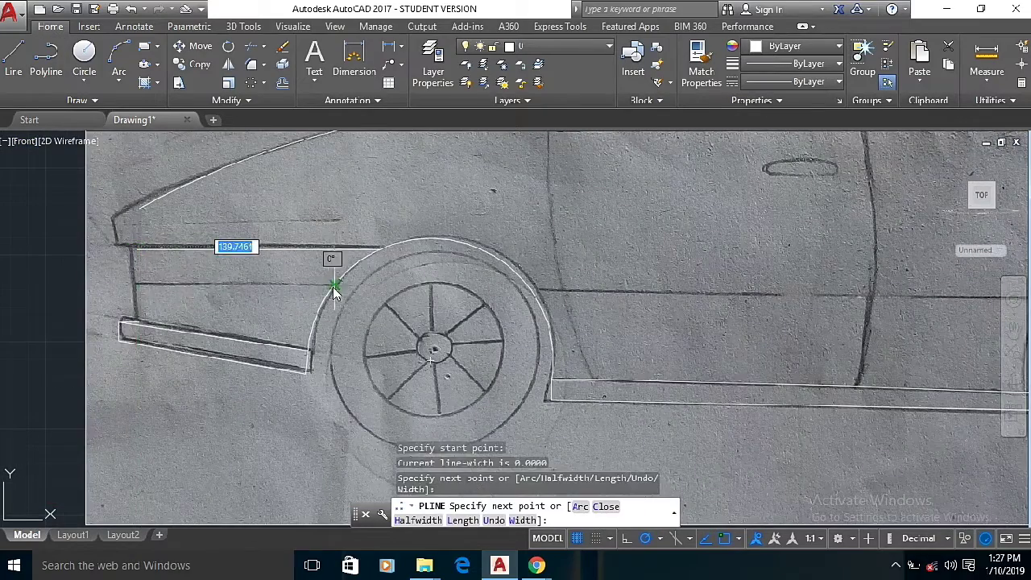
{"action": "left_click", "coordinate": [333, 286]}
{"action": "scroll", "coordinate": [310, 281], "scroll_direction": "down", "scroll_amount": 5}
{"action": "right_click", "coordinate": [309, 268]}
{"action": "left_click", "coordinate": [346, 277]}
Draw concentric circles over the front wheel for the tyre (radius about 71), the rim (radius about 49) and the hub.
{"action": "type", "text": "c"}
{"action": "key", "text": "Return"}
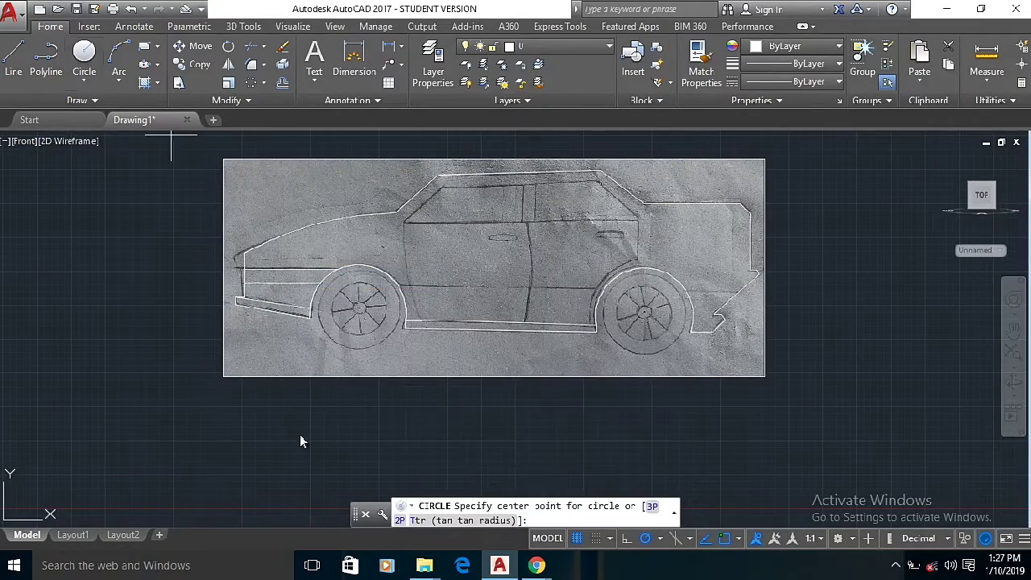
{"action": "scroll", "coordinate": [358, 306], "scroll_direction": "up", "scroll_amount": 5}
{"action": "left_click", "coordinate": [358, 306]}
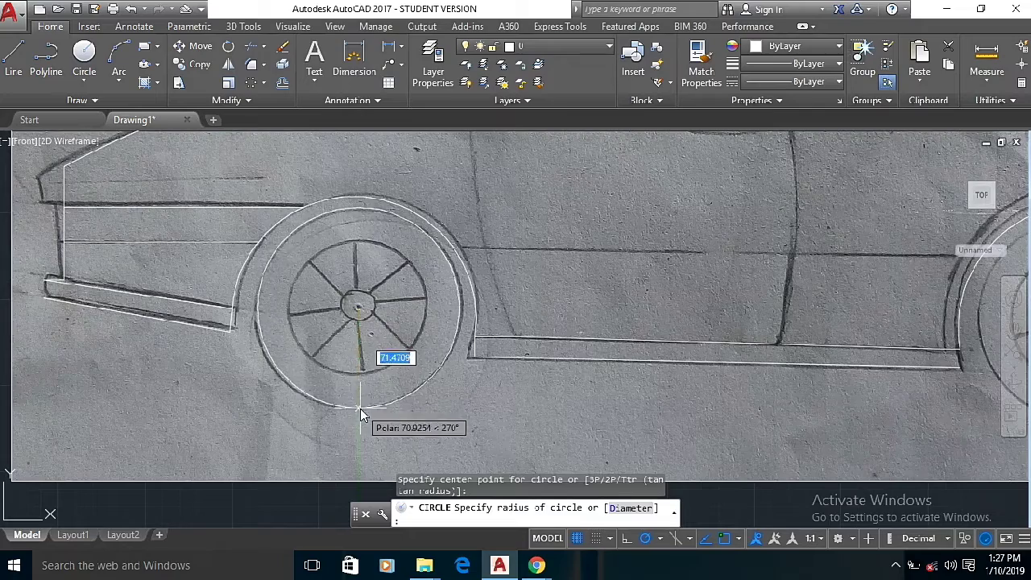
{"action": "left_click", "coordinate": [85, 58]}
{"action": "left_click", "coordinate": [359, 306]}
{"action": "left_click", "coordinate": [402, 359]}
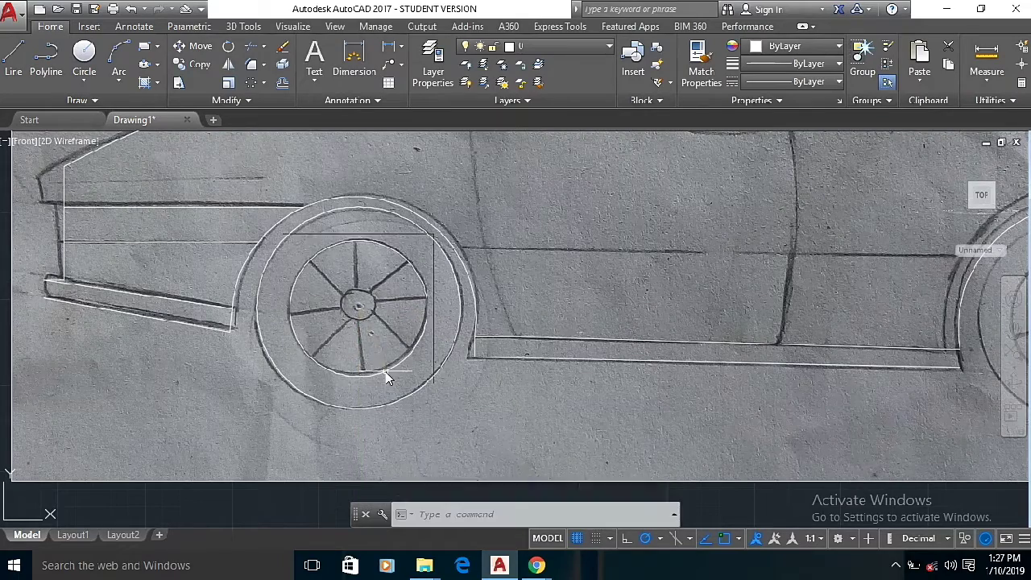
{"action": "left_click", "coordinate": [85, 58]}
{"action": "left_click", "coordinate": [358, 306]}
{"action": "left_click", "coordinate": [403, 318]}
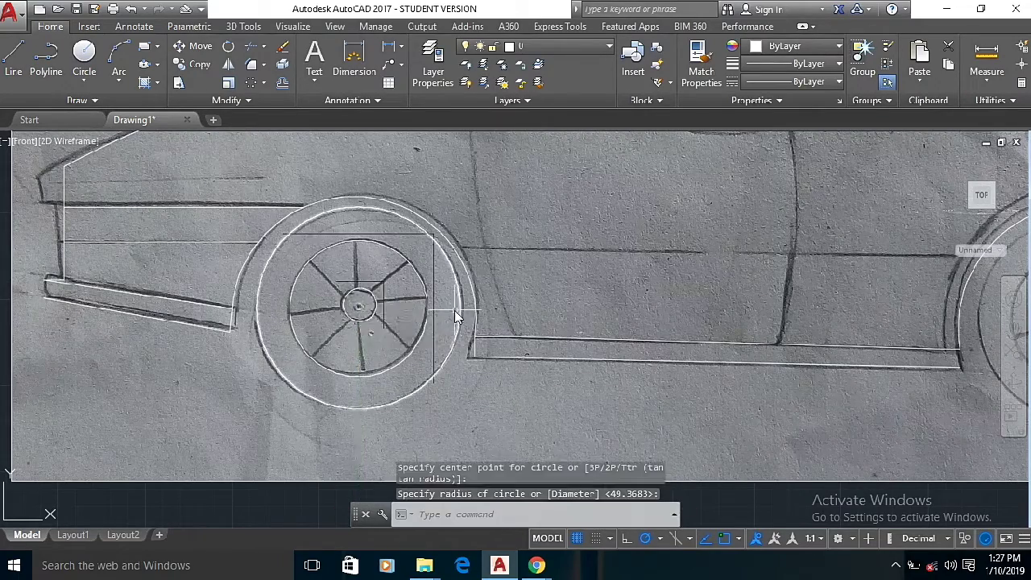
Draw concentric circles over the rear wheel for the tyre (radius about 76), the rim and the hub.
{"action": "scroll", "coordinate": [467, 310], "scroll_direction": "down", "scroll_amount": 5}
{"action": "scroll", "coordinate": [796, 299], "scroll_direction": "down", "scroll_amount": 2}
{"action": "scroll", "coordinate": [804, 306], "scroll_direction": "up", "scroll_amount": 6}
{"action": "left_click", "coordinate": [84, 54]}
{"action": "left_click", "coordinate": [522, 305]}
{"action": "left_click", "coordinate": [451, 382]}
{"action": "key", "text": "Return"}
{"action": "left_click", "coordinate": [521, 306]}
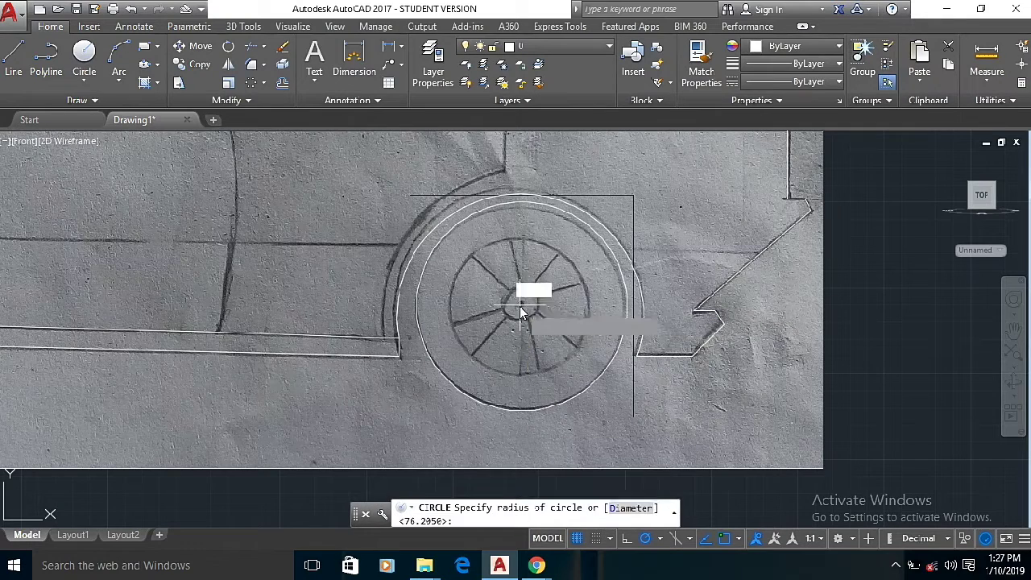
{"action": "left_click", "coordinate": [556, 372]}
{"action": "key", "text": "Return"}
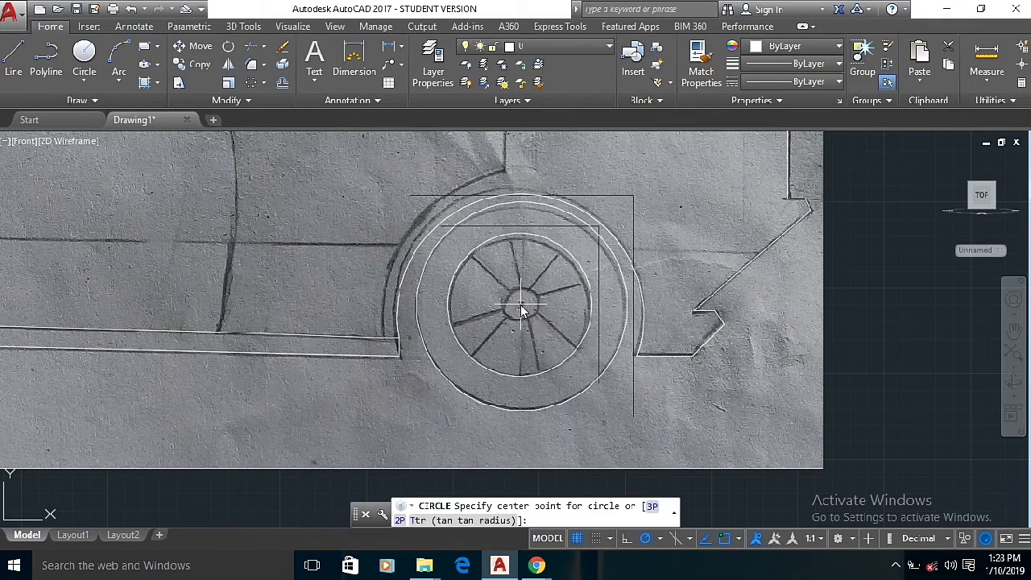
{"action": "left_click", "coordinate": [522, 314]}
Draw a horizontal polyline spoke from the rear wheel's centre to the front side of its rim circle.
{"action": "left_click", "coordinate": [47, 65]}
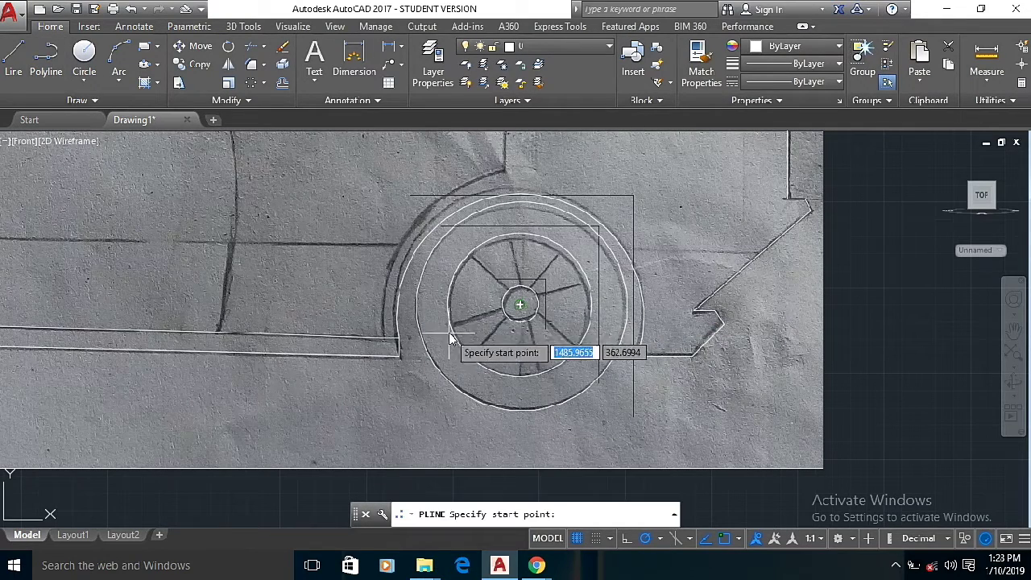
{"action": "scroll", "coordinate": [510, 318], "scroll_direction": "up", "scroll_amount": 5}
{"action": "left_click", "coordinate": [621, 272]}
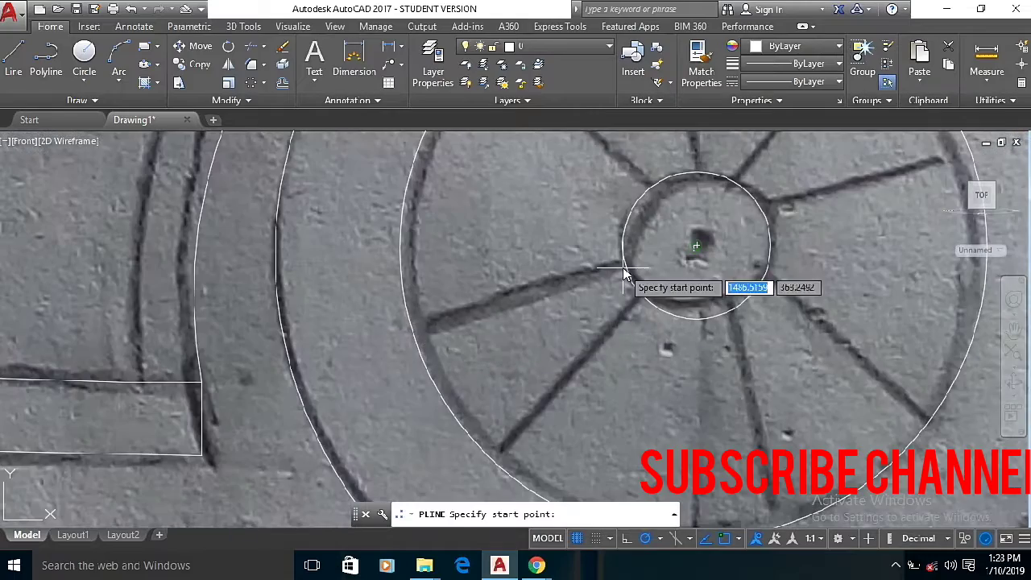
{"action": "scroll", "coordinate": [414, 338], "scroll_direction": "up", "scroll_amount": 5}
{"action": "scroll", "coordinate": [597, 325], "scroll_direction": "down", "scroll_amount": 5}
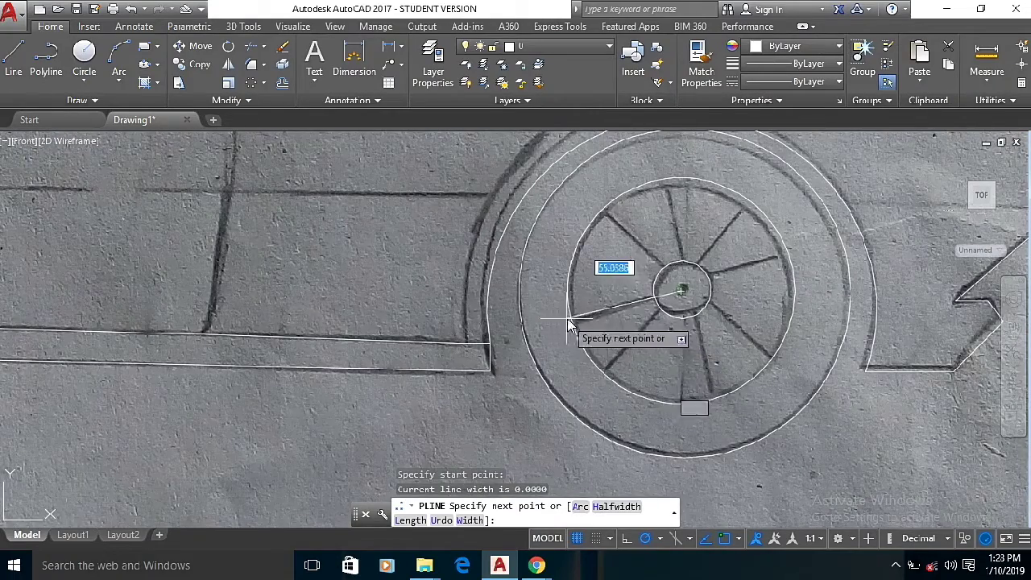
{"action": "left_click", "coordinate": [568, 291]}
{"action": "right_click", "coordinate": [626, 344]}
{"action": "left_click", "coordinate": [653, 89]}
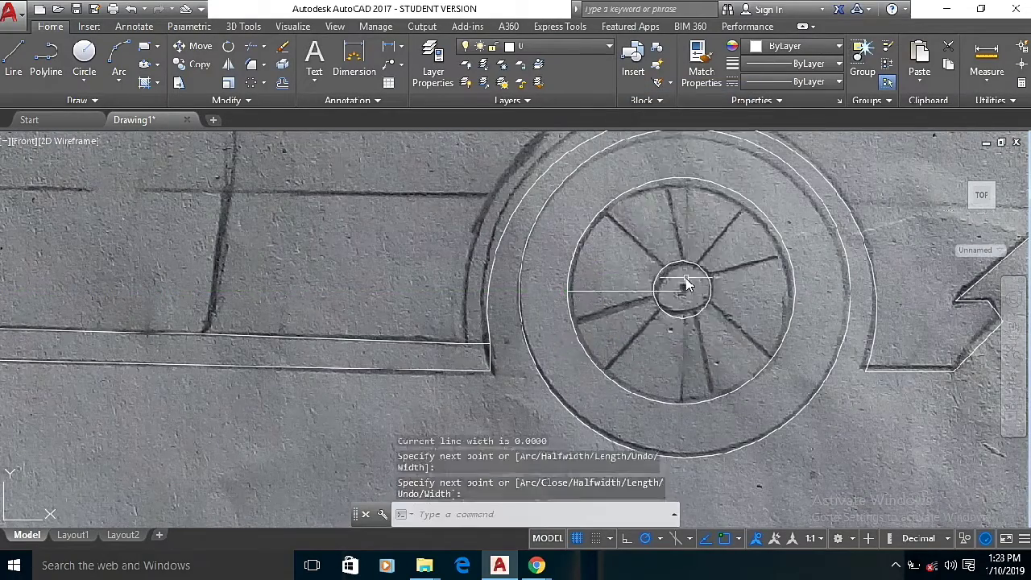
Shorten the rear wheel's horizontal spoke so its inner end stops on the hub circle.
{"action": "scroll", "coordinate": [686, 280], "scroll_direction": "up", "scroll_amount": 5}
{"action": "left_click", "coordinate": [618, 324]}
{"action": "left_click", "coordinate": [657, 325]}
{"action": "scroll", "coordinate": [559, 328], "scroll_direction": "down", "scroll_amount": 5}
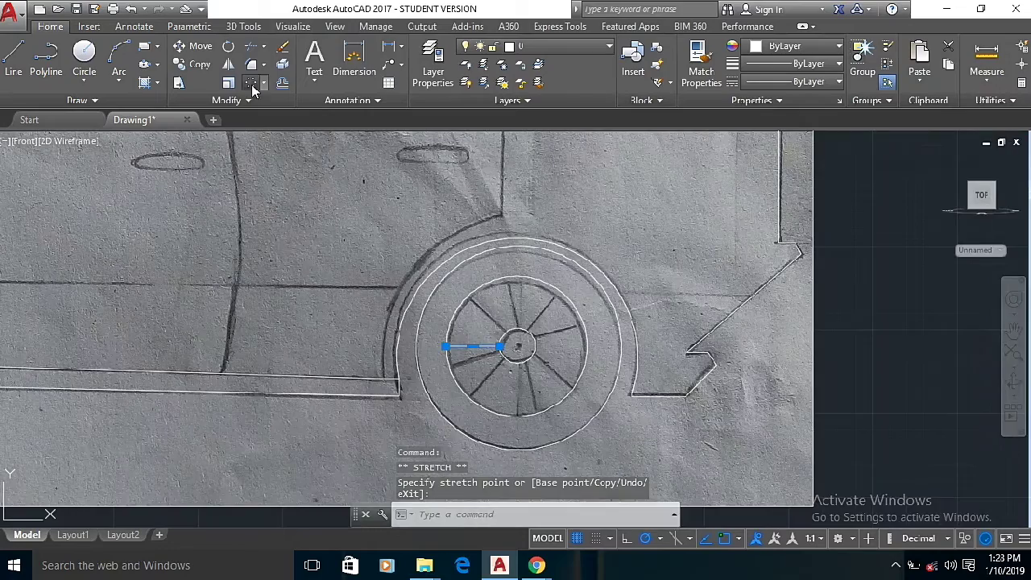
Create a polar array of the spoke about the rear wheel's centre with 8 items over 360 degrees.
{"action": "left_click", "coordinate": [250, 87]}
{"action": "left_click", "coordinate": [517, 346]}
{"action": "type", "text": "8"}
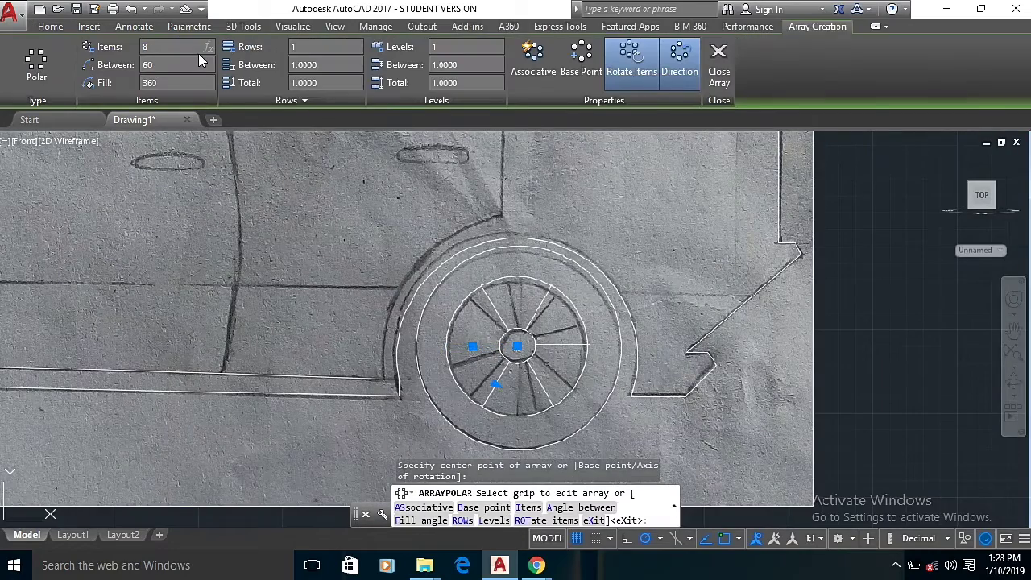
{"action": "key", "text": "Return"}
{"action": "scroll", "coordinate": [479, 400], "scroll_direction": "down", "scroll_amount": 5}
{"action": "key", "text": "Return"}
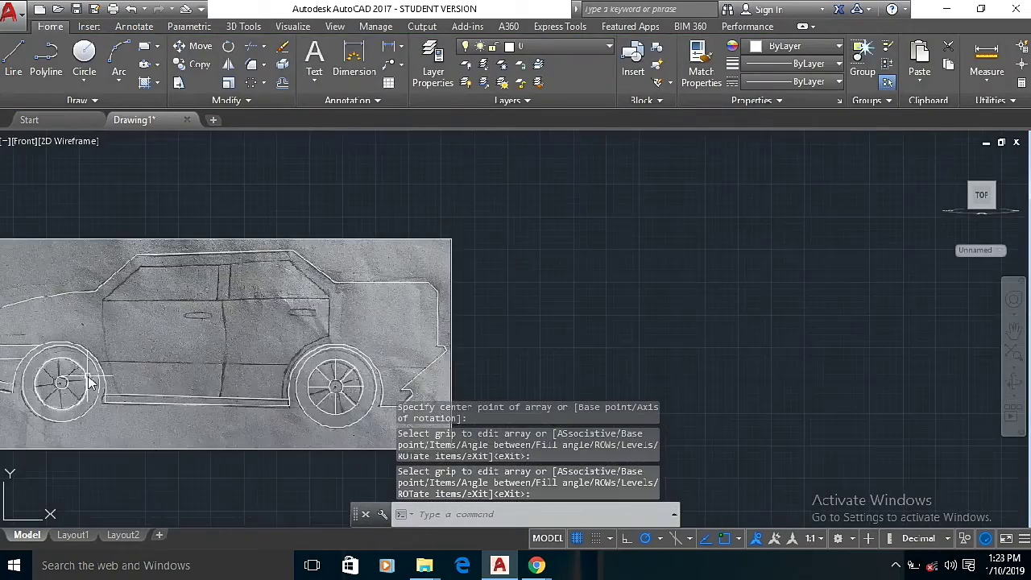
Draw a horizontal polyline spoke on the front wheel from the rim circle's front side to the hub's centre.
{"action": "scroll", "coordinate": [479, 400], "scroll_direction": "up", "scroll_amount": 2}
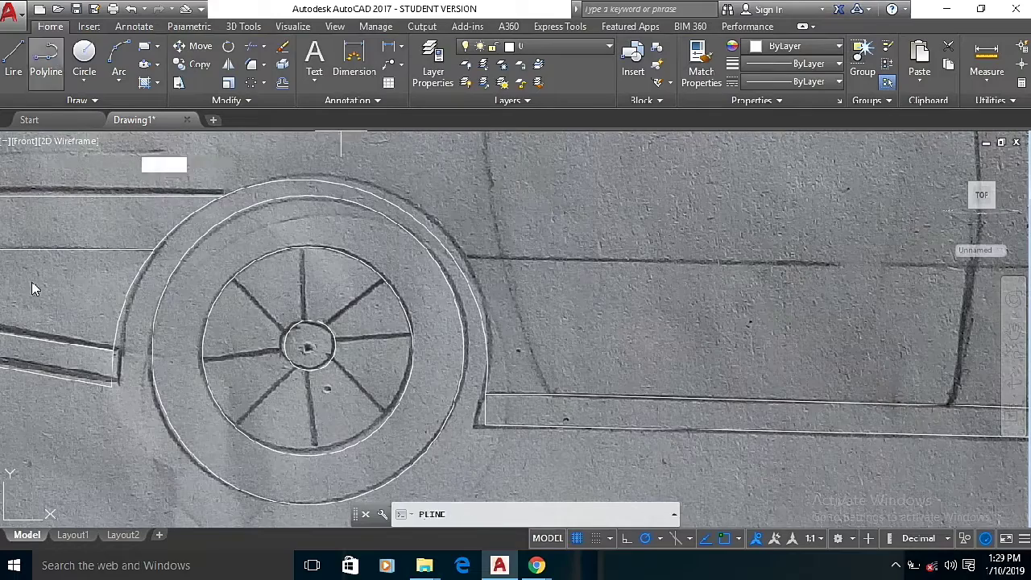
{"action": "key", "text": "Return"}
{"action": "left_click", "coordinate": [203, 352]}
{"action": "right_click", "coordinate": [295, 364]}
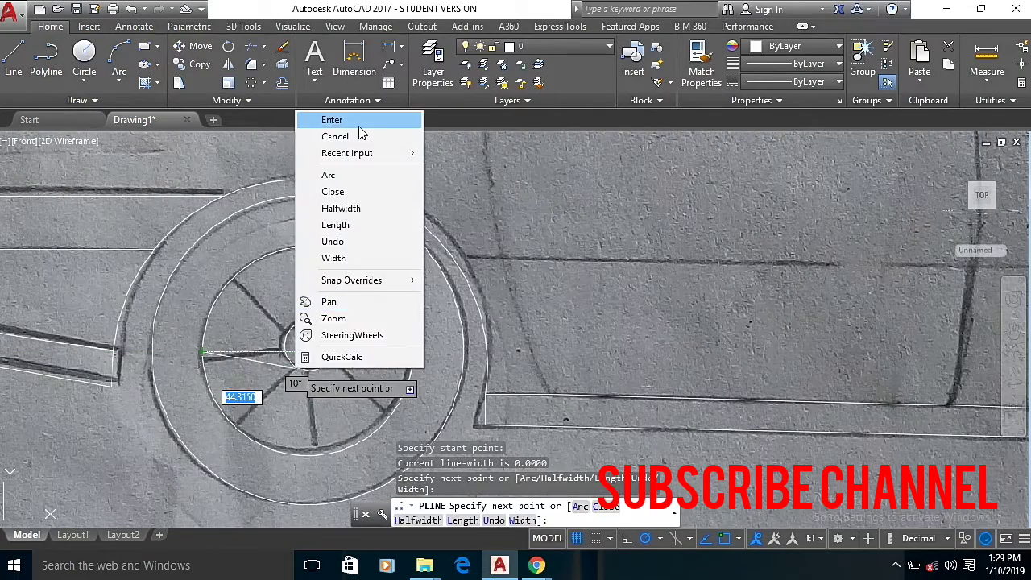
{"action": "left_click", "coordinate": [359, 122]}
Shorten the front wheel's spoke so its inner end stops on the hub circle.
{"action": "scroll", "coordinate": [311, 357], "scroll_direction": "up", "scroll_amount": 4}
{"action": "left_click", "coordinate": [308, 347]}
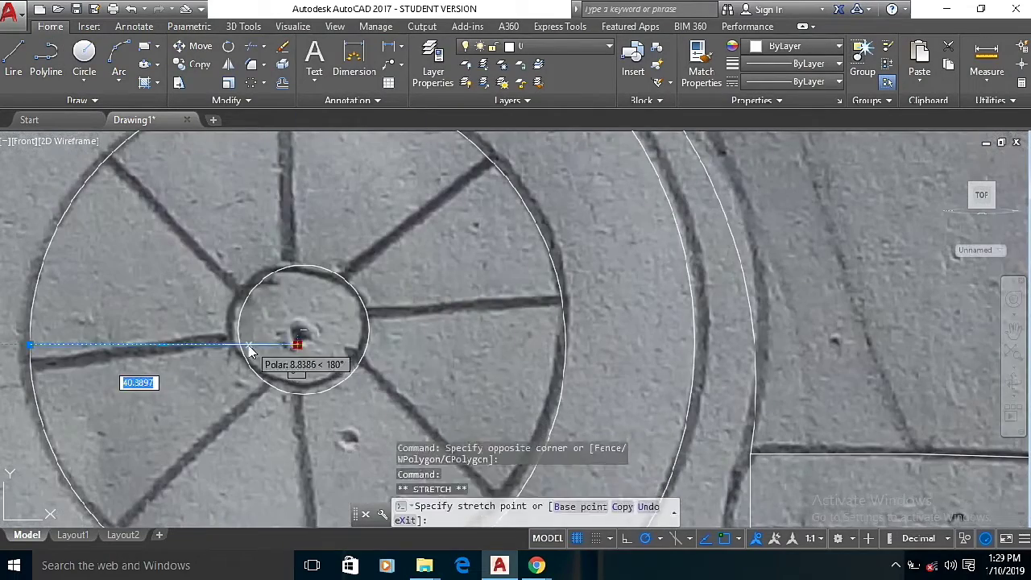
{"action": "left_click", "coordinate": [239, 345]}
Create a polar array of the spoke about the front wheel's centre with 8 items over 360 degrees.
{"action": "scroll", "coordinate": [239, 344], "scroll_direction": "down", "scroll_amount": 5}
{"action": "left_click", "coordinate": [251, 83]}
{"action": "left_click", "coordinate": [257, 337]}
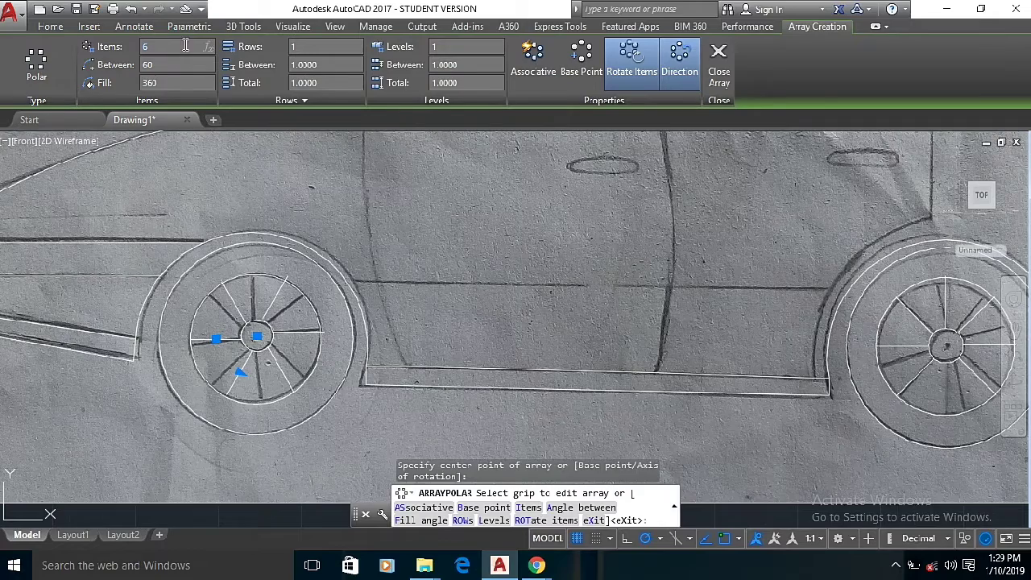
{"action": "key", "text": "Return"}
{"action": "scroll", "coordinate": [287, 344], "scroll_direction": "up", "scroll_amount": 4}
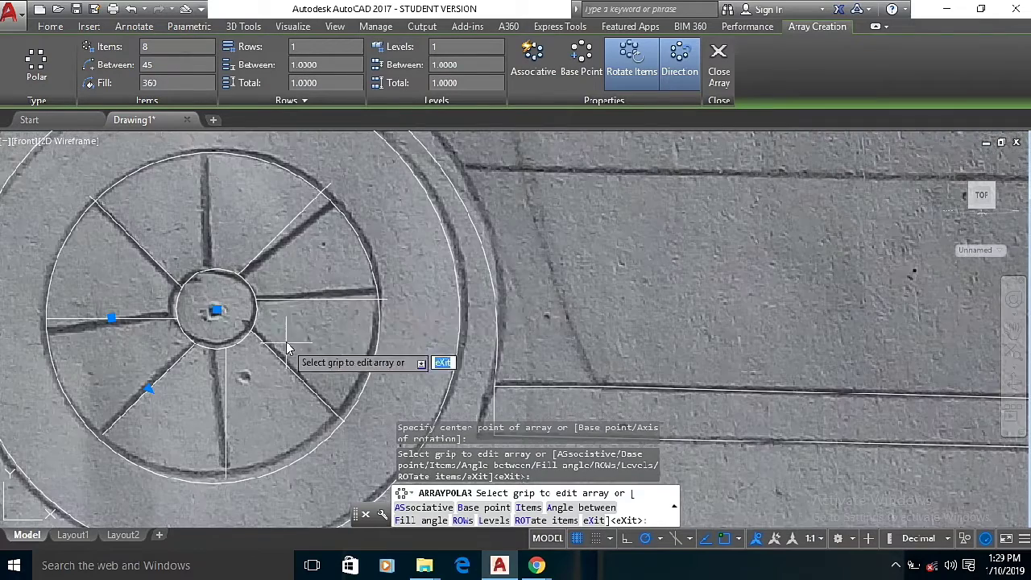
{"action": "left_click", "coordinate": [728, 79]}
Stretch the outer ends of the front wheel's spokes so each one meets the rim circle.
{"action": "left_click", "coordinate": [331, 300]}
{"action": "left_click", "coordinate": [387, 299]}
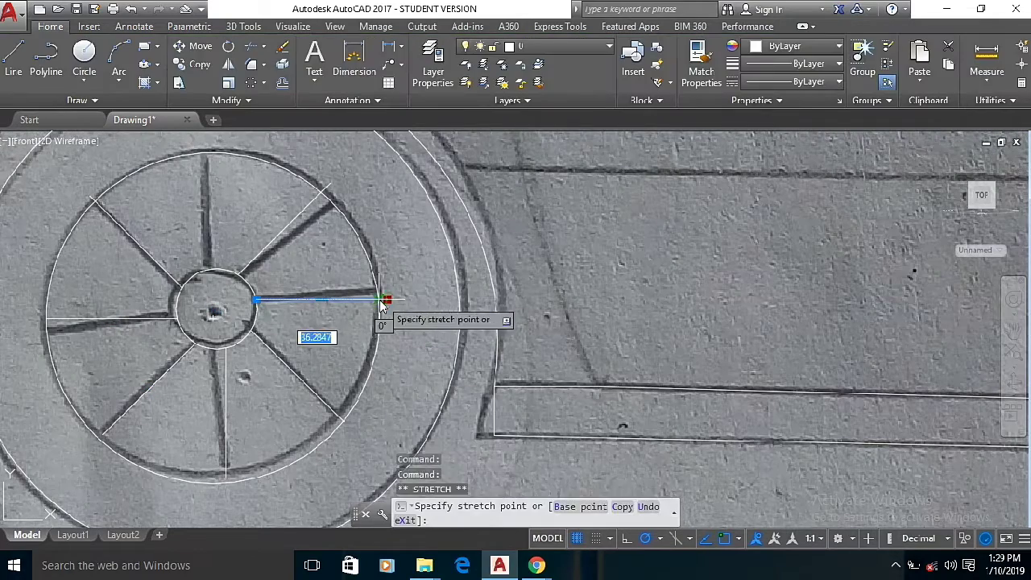
{"action": "left_click", "coordinate": [208, 149]}
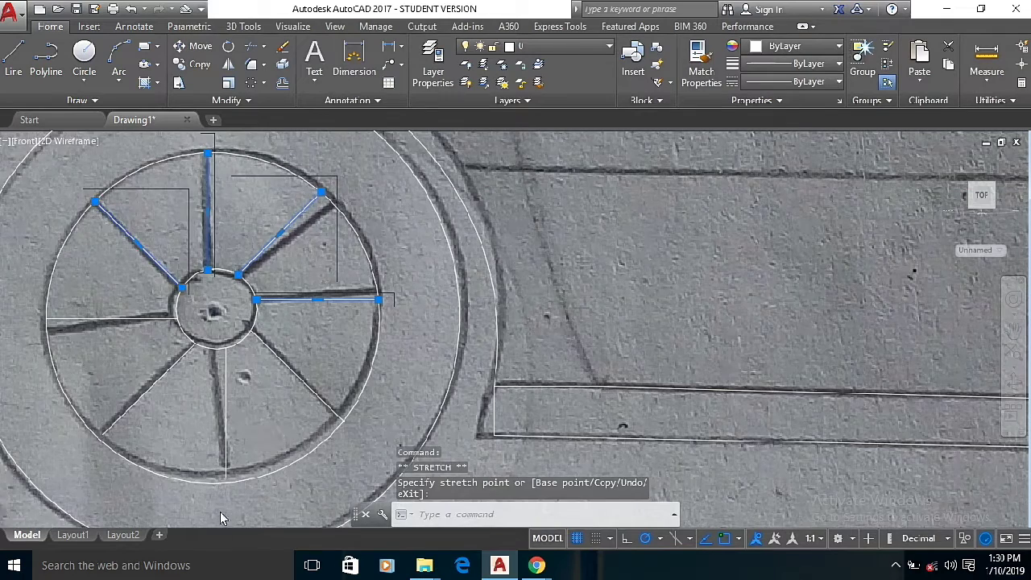
{"action": "middle_click_drag", "start_coordinate": [223, 517], "coordinate": [304, 401]}
{"action": "left_click", "coordinate": [387, 355]}
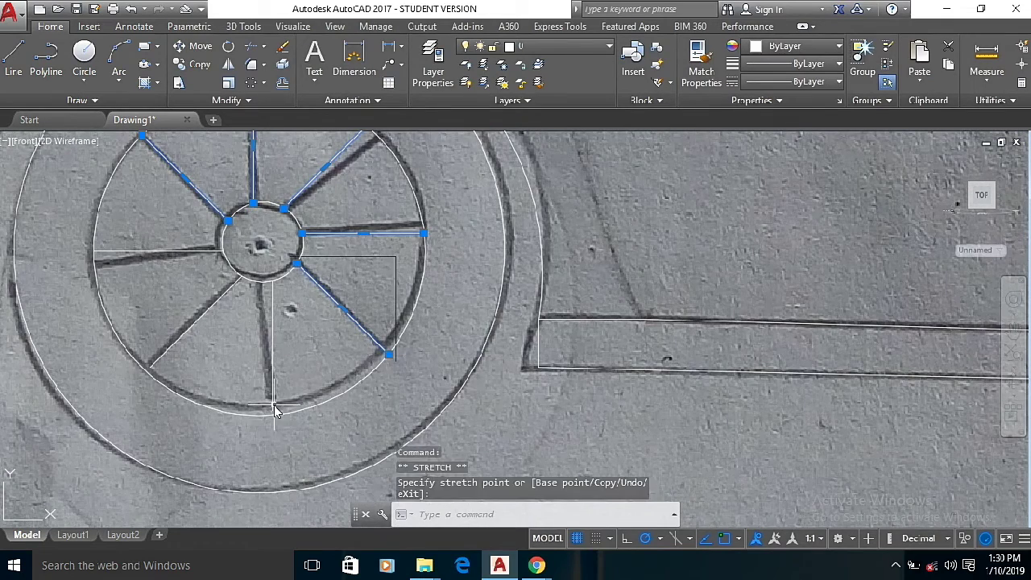
{"action": "left_click", "coordinate": [149, 368]}
{"action": "left_click", "coordinate": [103, 259]}
{"action": "scroll", "coordinate": [179, 276], "scroll_direction": "down", "scroll_amount": 4}
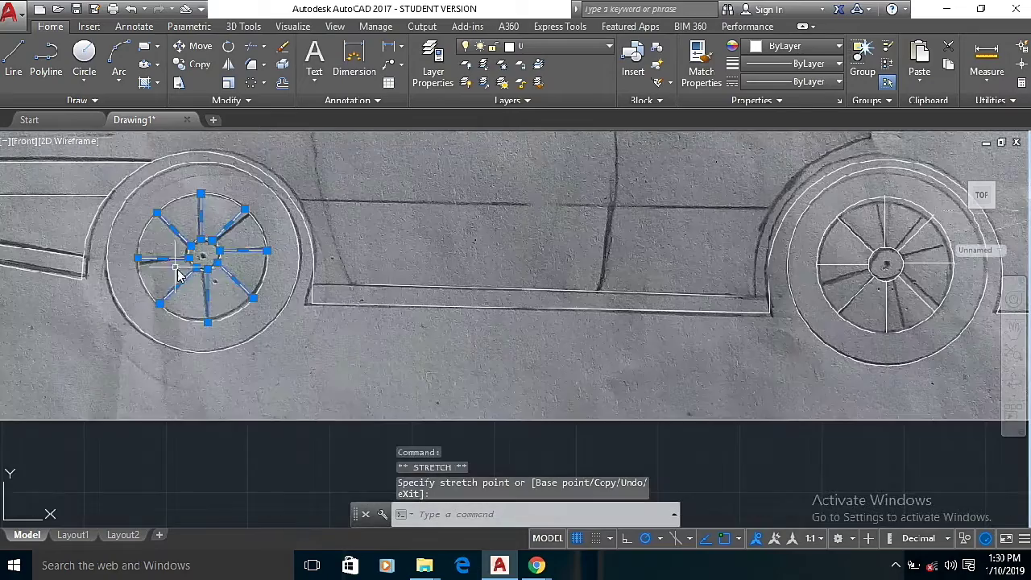
Stretch the outer ends of the rear wheel's spokes to meet the rim circle and clear the selection.
{"action": "scroll", "coordinate": [957, 264], "scroll_direction": "up", "scroll_amount": 4}
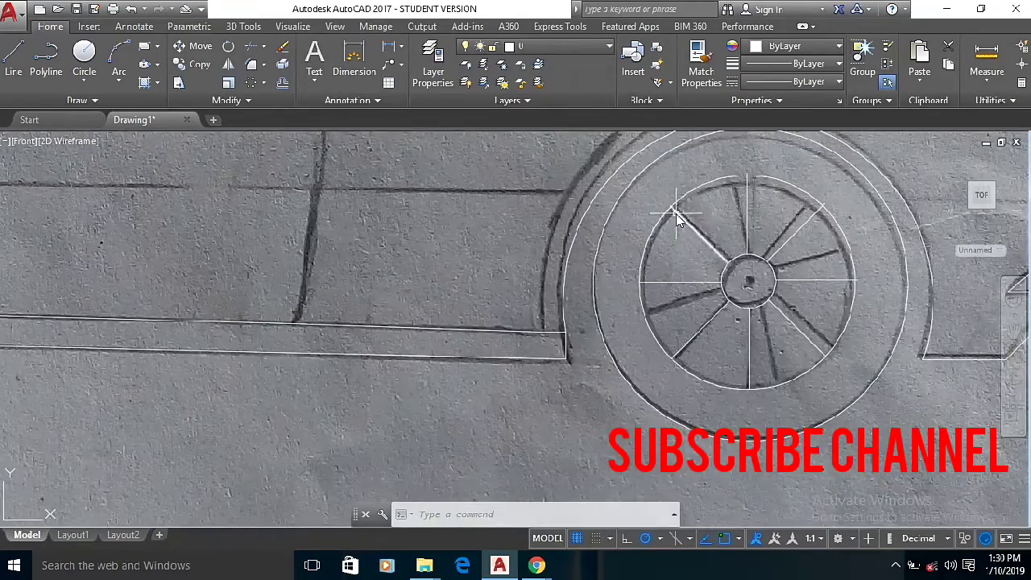
{"action": "left_click", "coordinate": [677, 219]}
{"action": "left_click", "coordinate": [671, 207]}
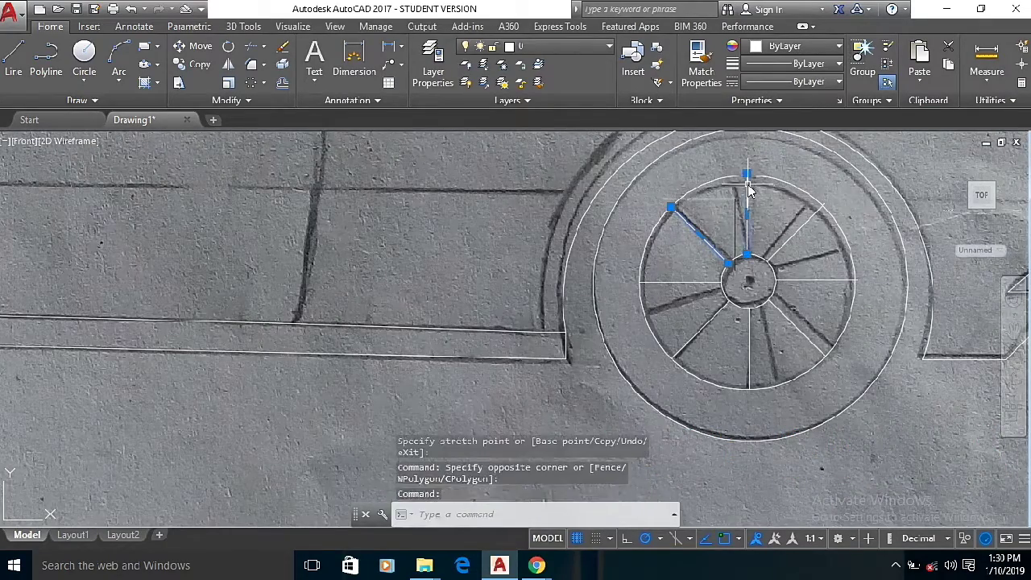
{"action": "left_click", "coordinate": [824, 205]}
{"action": "left_click", "coordinate": [822, 207]}
{"action": "left_click", "coordinate": [834, 280]}
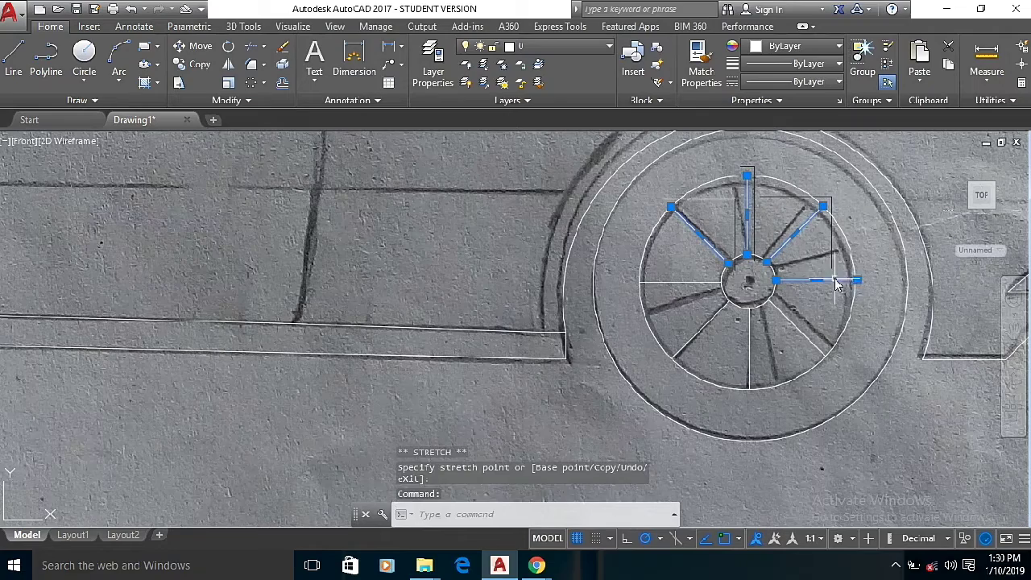
{"action": "left_click", "coordinate": [857, 281]}
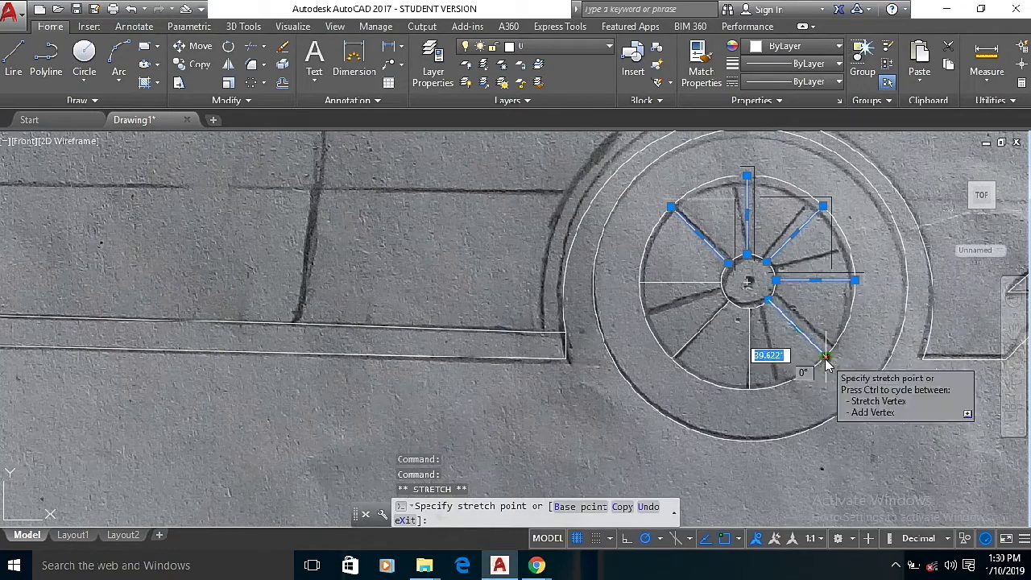
{"action": "scroll", "coordinate": [751, 390], "scroll_direction": "up", "scroll_amount": 2}
{"action": "scroll", "coordinate": [741, 380], "scroll_direction": "down", "scroll_amount": 8}
{"action": "key", "text": "Escape"}
{"action": "key", "text": "Escape"}
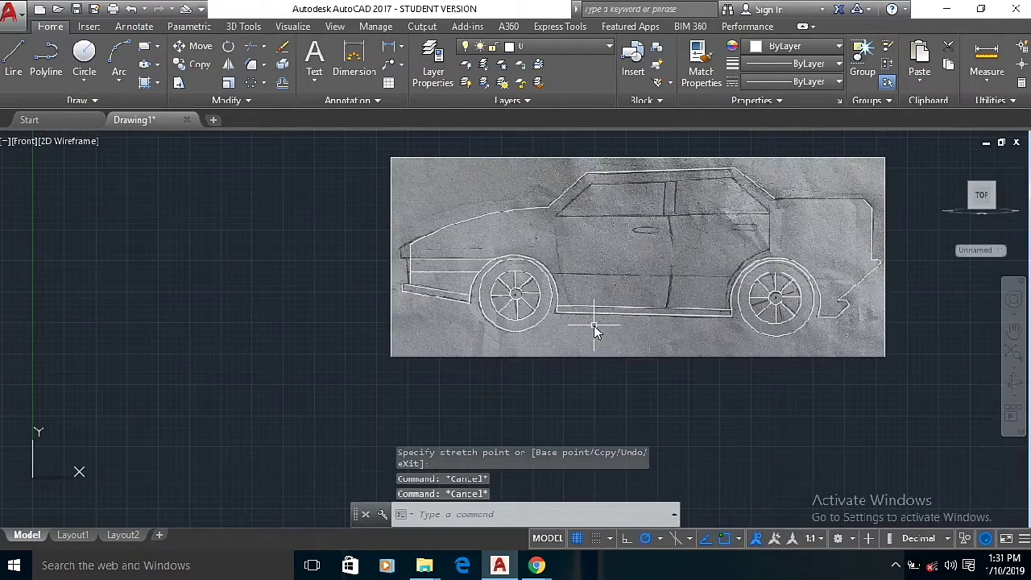
Trace the front side window's outline with a polyline, starting at its lower front corner.
{"action": "scroll", "coordinate": [242, 316], "scroll_direction": "down", "scroll_amount": 2}
{"action": "scroll", "coordinate": [575, 218], "scroll_direction": "up", "scroll_amount": 4}
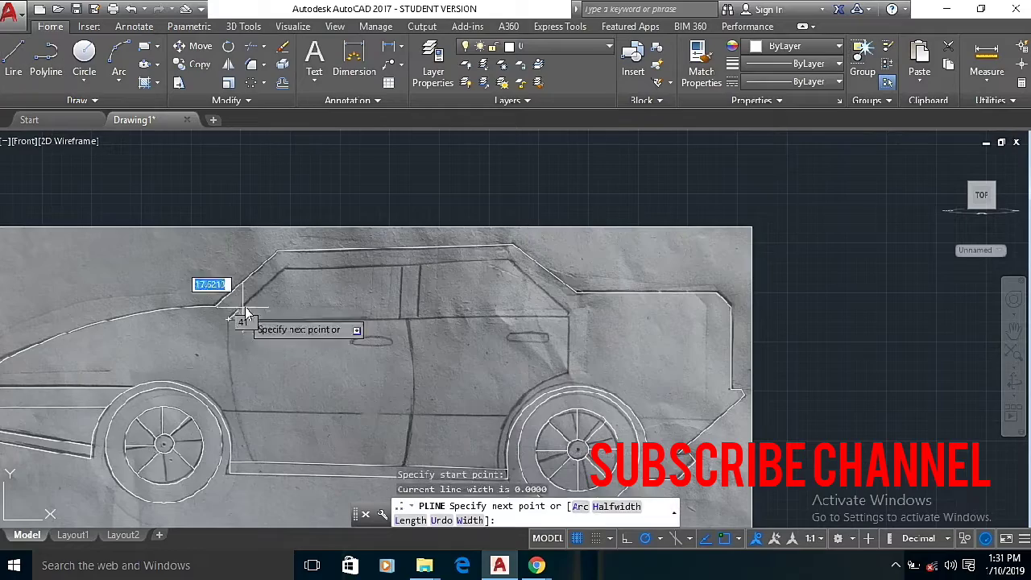
{"action": "scroll", "coordinate": [399, 267], "scroll_direction": "up", "scroll_amount": 2}
{"action": "left_click", "coordinate": [400, 265]}
{"action": "left_click", "coordinate": [376, 357]}
{"action": "scroll", "coordinate": [370, 379], "scroll_direction": "down", "scroll_amount": 3}
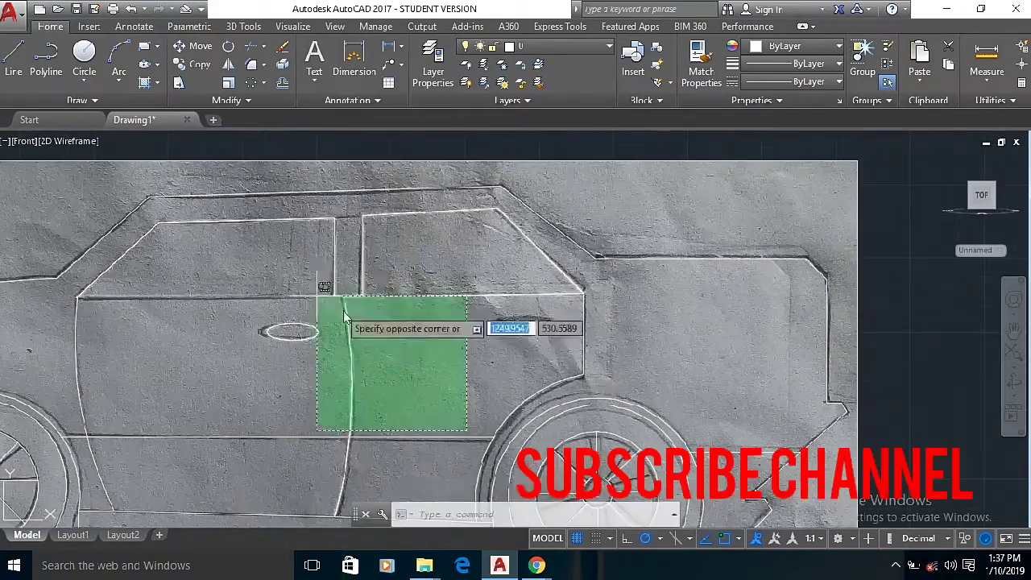
Try an ellipse over the rear door's handle and erase it.
{"action": "left_click", "coordinate": [145, 64]}
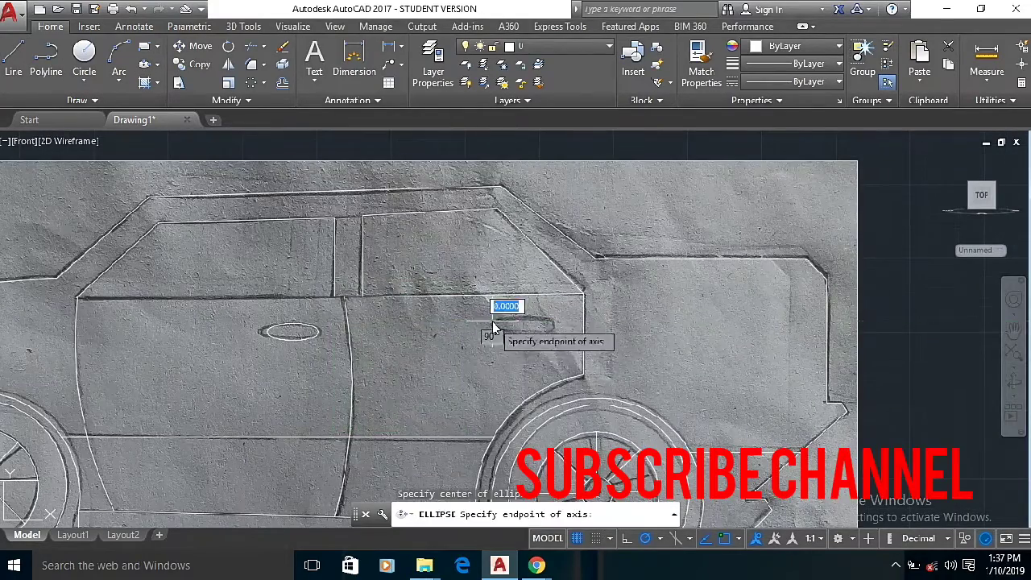
{"action": "left_click", "coordinate": [145, 65]}
{"action": "left_click", "coordinate": [522, 328]}
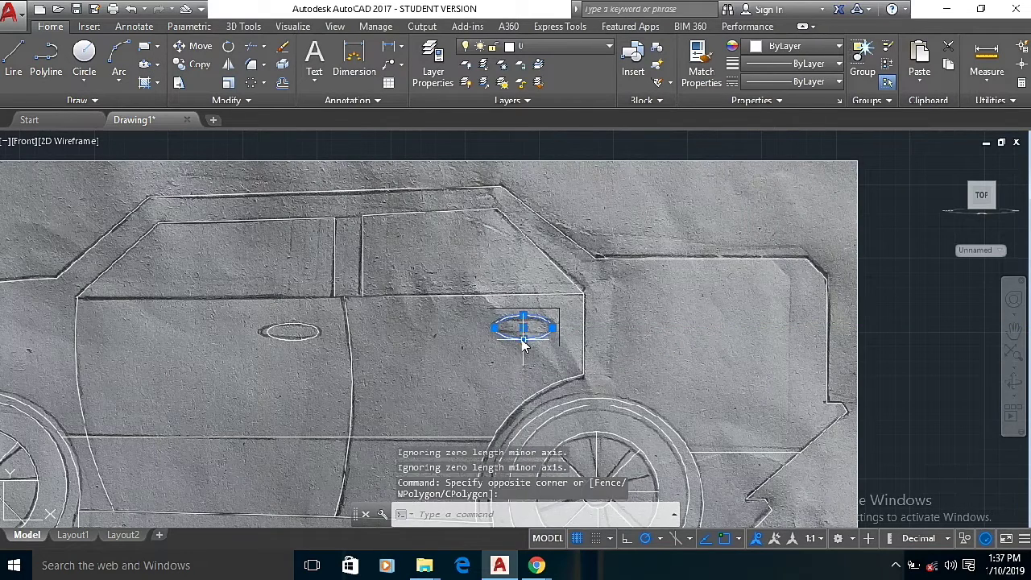
{"action": "scroll", "coordinate": [522, 340], "scroll_direction": "down", "scroll_amount": 2}
{"action": "right_click", "coordinate": [501, 332]}
{"action": "left_click", "coordinate": [531, 241]}
Draw a new centre-based ellipse over the sketched handle of the rear door.
{"action": "left_click", "coordinate": [145, 64]}
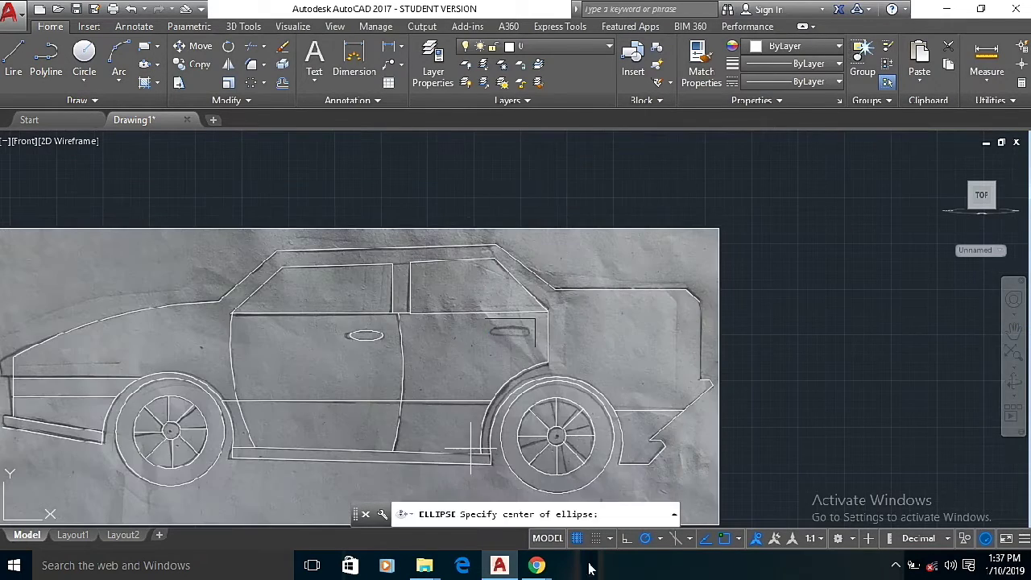
{"action": "scroll", "coordinate": [477, 283], "scroll_direction": "up", "scroll_amount": 4}
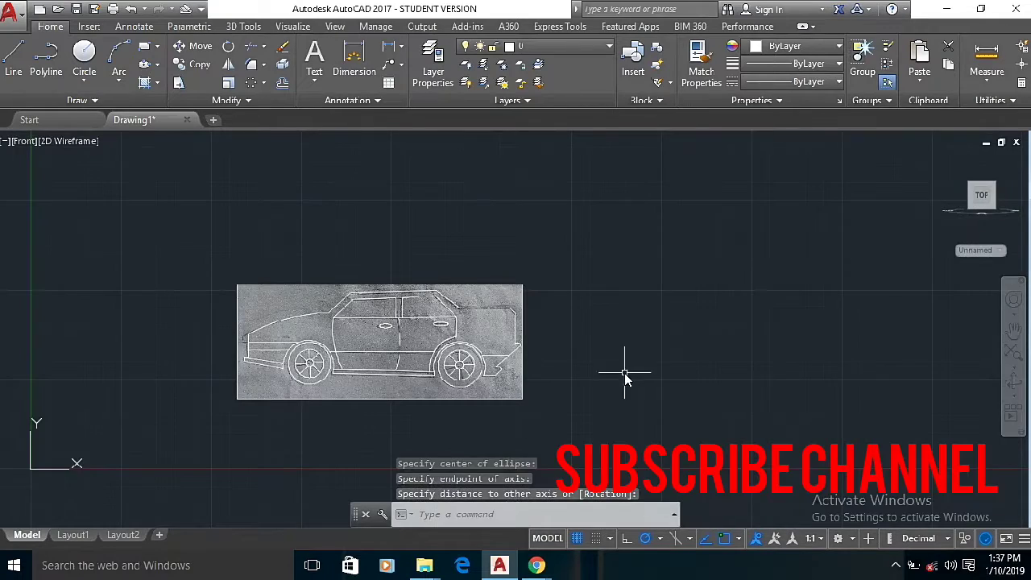
Delete the pencil sketch image behind the traced car.
{"action": "left_click", "coordinate": [580, 252]}
{"action": "left_click", "coordinate": [517, 401]}
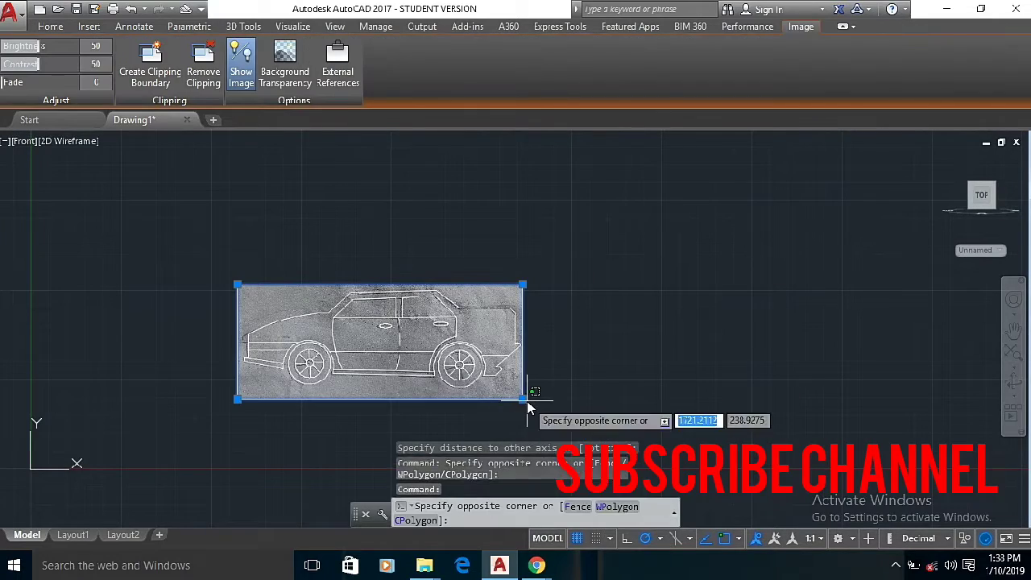
{"action": "left_click", "coordinate": [522, 399]}
{"action": "key", "text": "Escape"}
{"action": "key", "text": "Delete"}
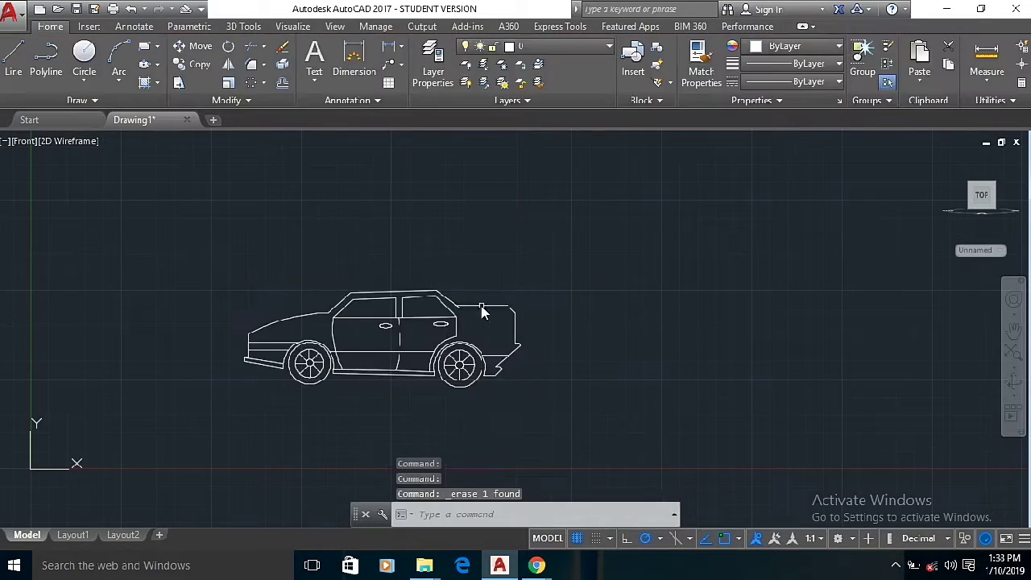
{"action": "scroll", "coordinate": [472, 345], "scroll_direction": "down", "scroll_amount": 3}
{"action": "scroll", "coordinate": [490, 292], "scroll_direction": "up", "scroll_amount": 5}
{"action": "scroll", "coordinate": [490, 292], "scroll_direction": "down", "scroll_amount": 1}
{"action": "left_click", "coordinate": [12, 50]}
{"action": "left_click", "coordinate": [248, 391]}
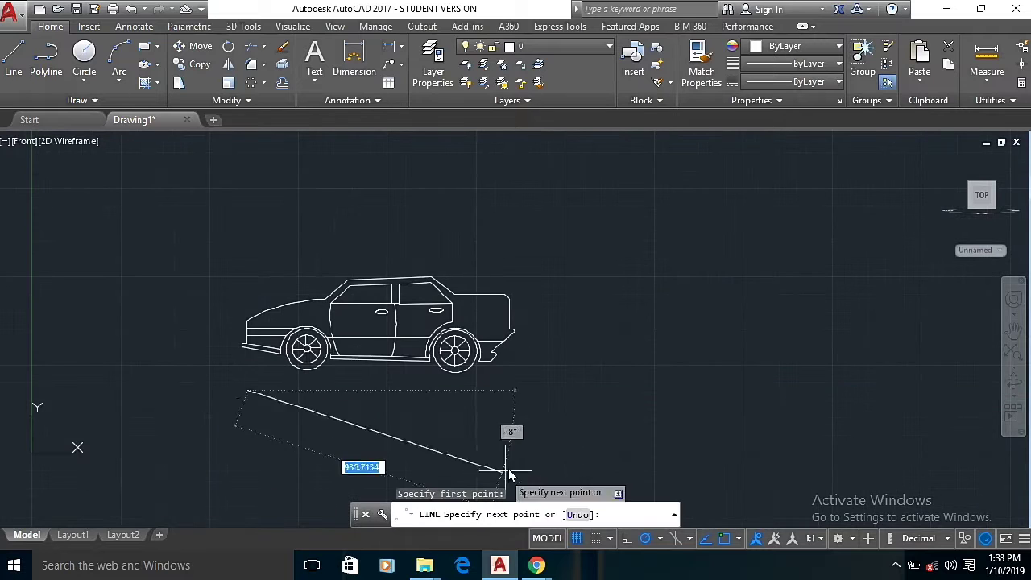
{"action": "right_click", "coordinate": [287, 392]}
{"action": "left_click", "coordinate": [345, 251]}
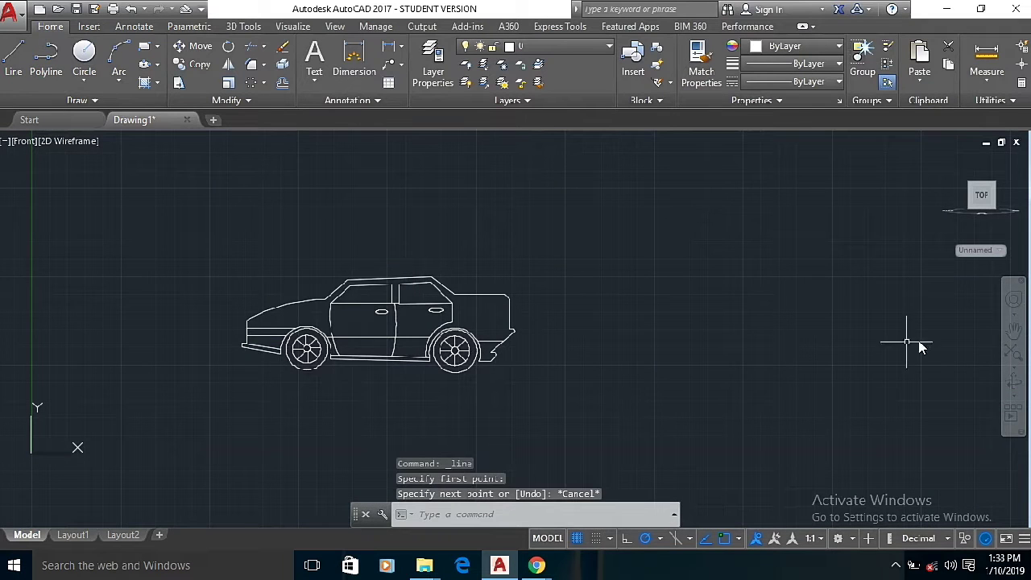
Join the polylines and arcs of the car's outer body outline, including the wheel arches, sill and front bumper.
{"action": "left_click", "coordinate": [1013, 383]}
{"action": "left_click_drag", "start_coordinate": [294, 295], "coordinate": [260, 170]}
{"action": "key", "text": "Escape"}
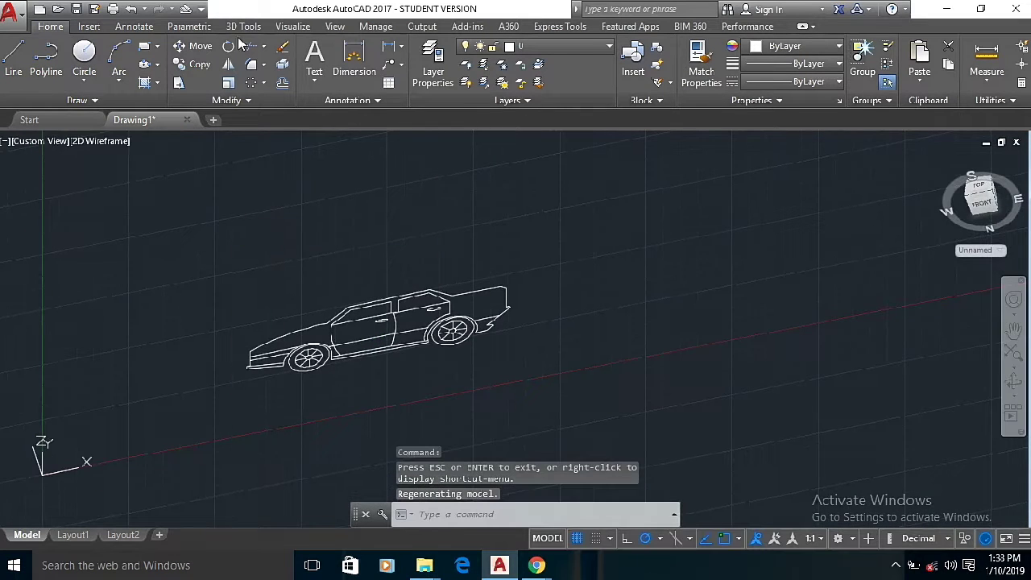
{"action": "scroll", "coordinate": [271, 279], "scroll_direction": "up", "scroll_amount": 2}
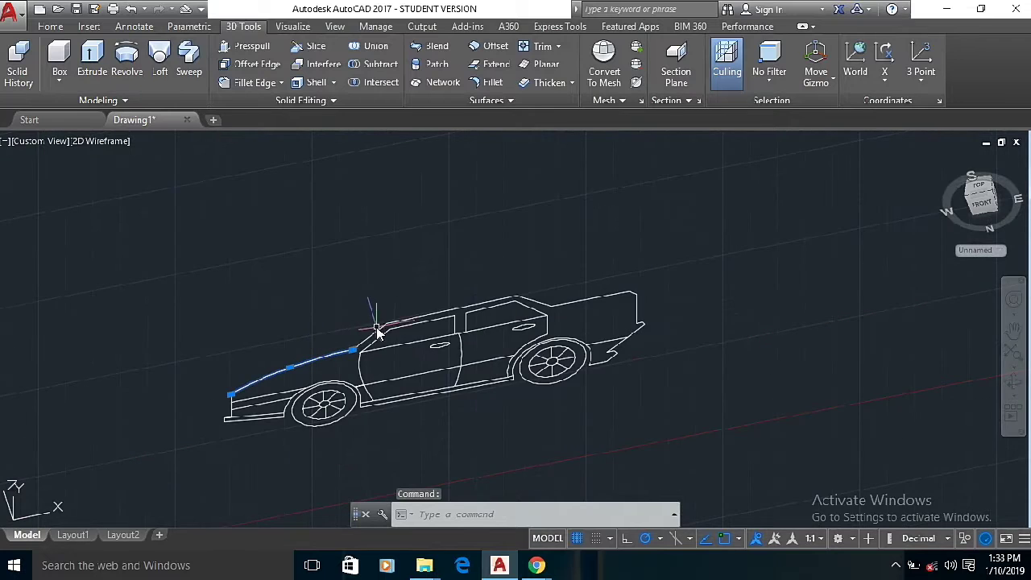
{"action": "left_click", "coordinate": [355, 390]}
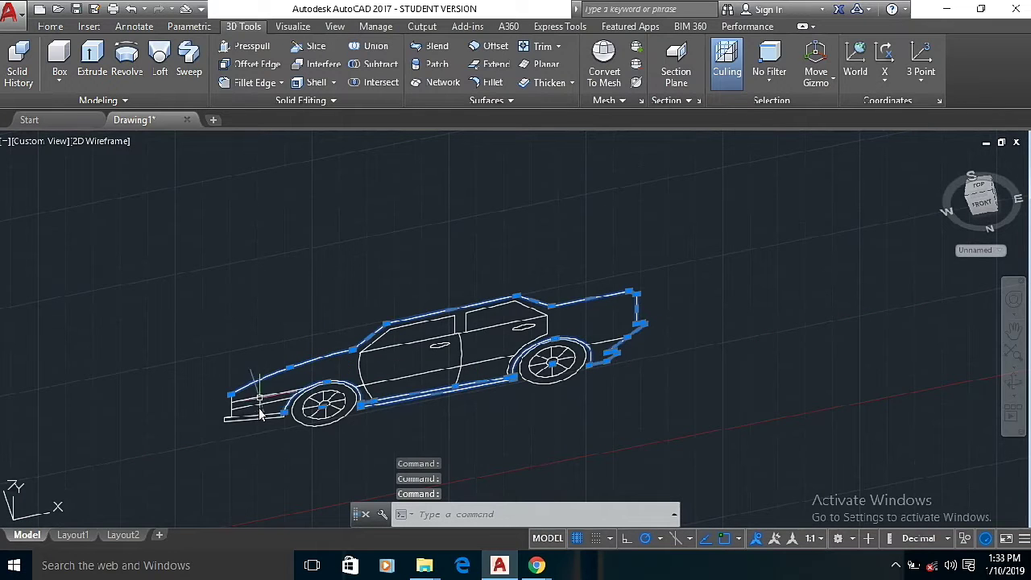
{"action": "scroll", "coordinate": [231, 409], "scroll_direction": "up", "scroll_amount": 3}
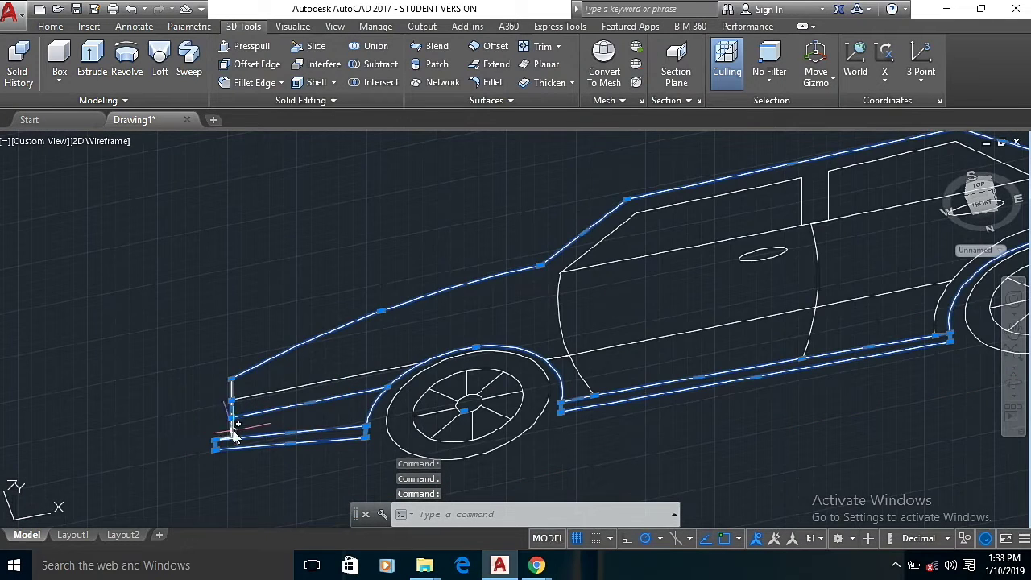
{"action": "scroll", "coordinate": [246, 380], "scroll_direction": "down", "scroll_amount": 2}
{"action": "right_click", "coordinate": [282, 310]}
{"action": "mouse_move", "coordinate": [356, 231]}
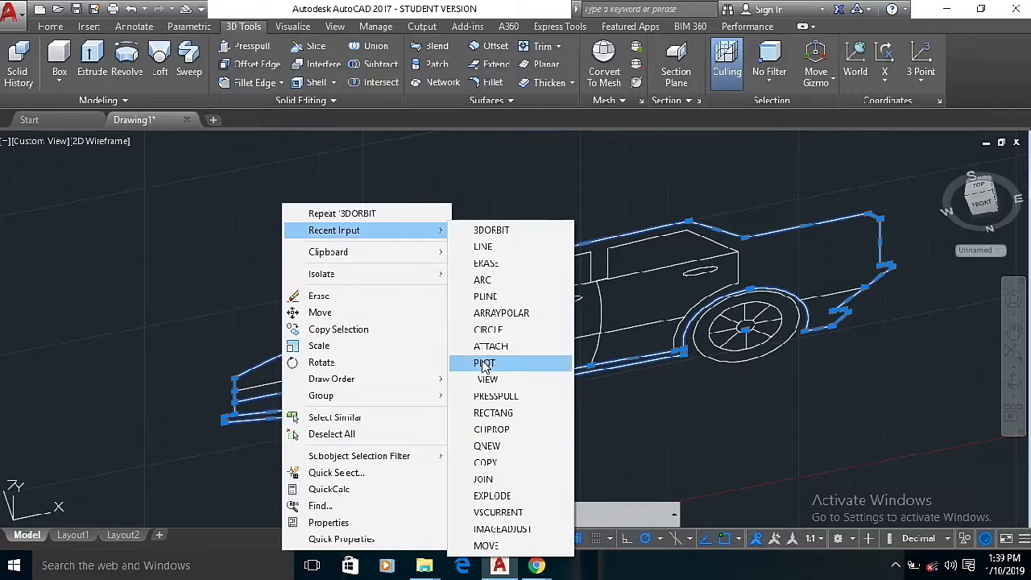
{"action": "left_click", "coordinate": [483, 361]}
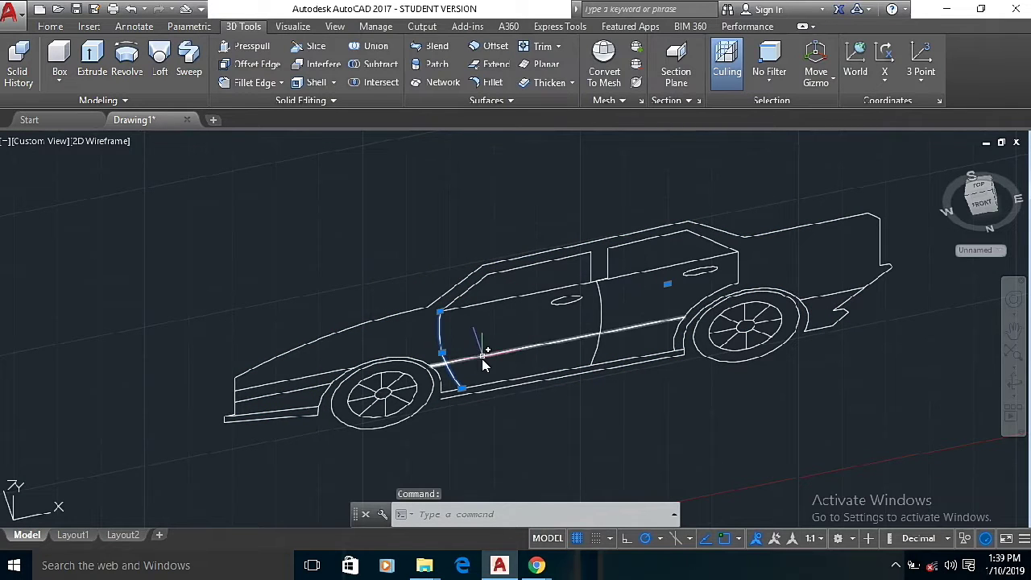
Try to join the two curved door lines with the horizontal body line between the wheels.
{"action": "left_click", "coordinate": [591, 351]}
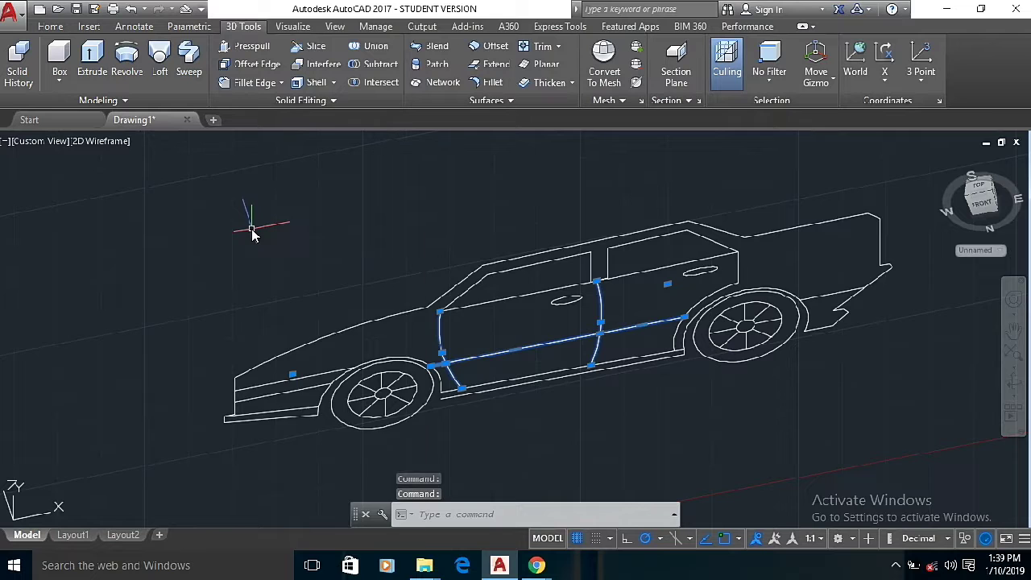
{"action": "right_click", "coordinate": [251, 230]}
{"action": "mouse_move", "coordinate": [341, 229]}
{"action": "left_click", "coordinate": [463, 369]}
{"action": "scroll", "coordinate": [436, 342], "scroll_direction": "down", "scroll_amount": 3}
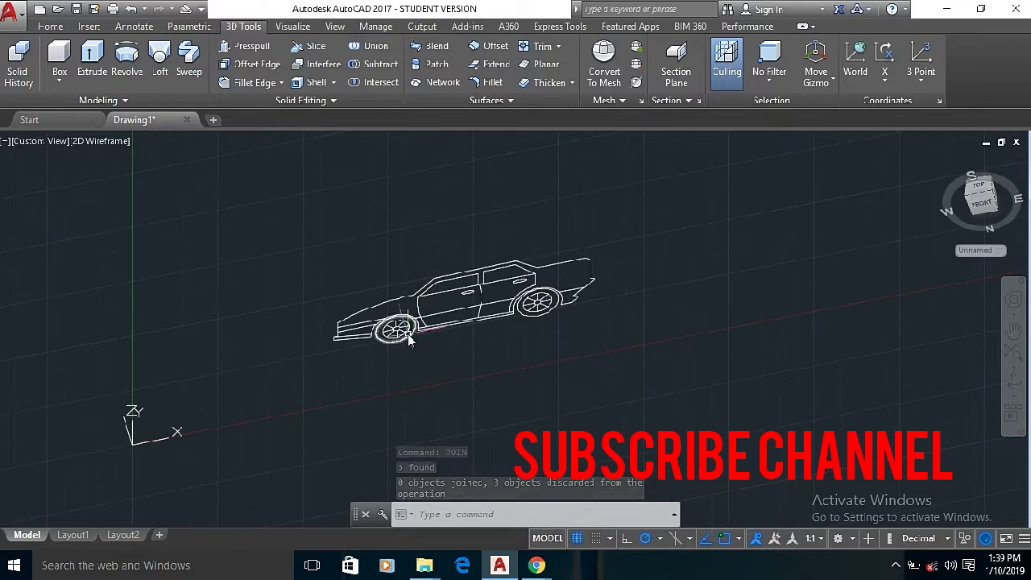
Presspull the car's upper body area, covering the hood, roof frame, pillars and trunk, into a 3D solid.
{"action": "left_click", "coordinate": [252, 46]}
{"action": "scroll", "coordinate": [402, 310], "scroll_direction": "up", "scroll_amount": 3}
{"action": "left_click", "coordinate": [389, 285]}
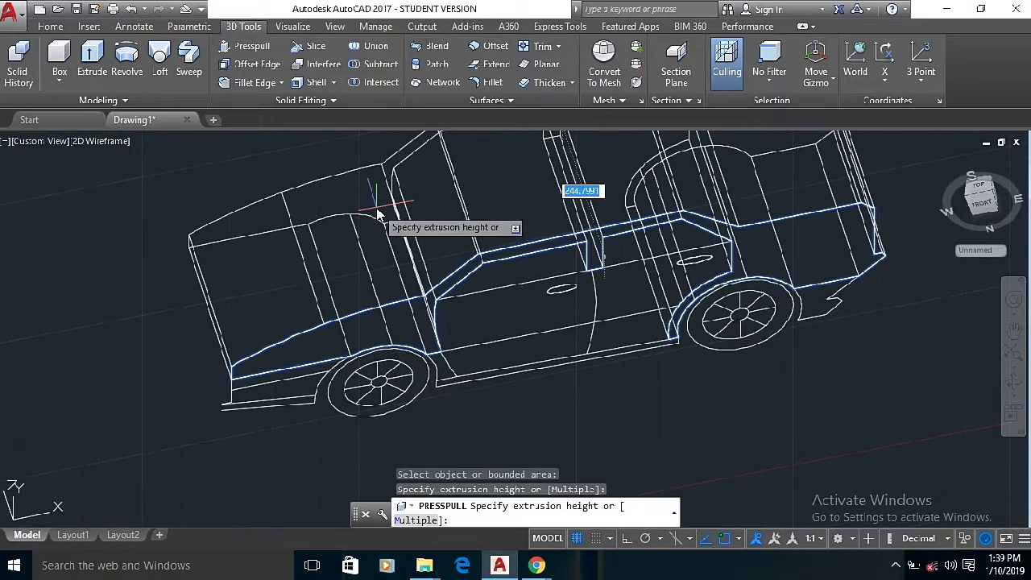
{"action": "key", "text": "Return"}
{"action": "scroll", "coordinate": [377, 210], "scroll_direction": "down", "scroll_amount": 4}
Orbit the car model to a view from above and set the visual style to Shaded.
{"action": "left_click", "coordinate": [1012, 384]}
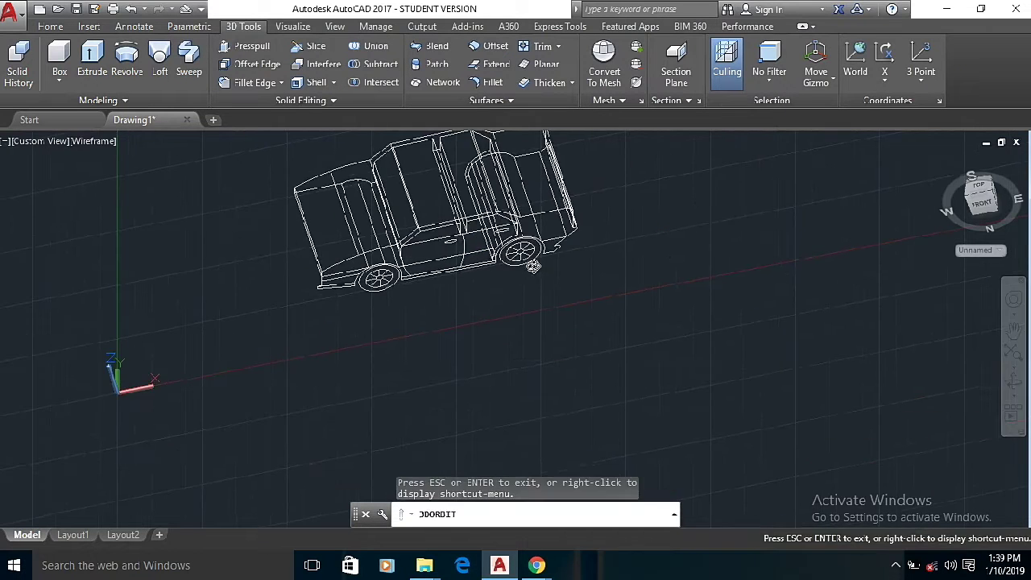
{"action": "left_click_drag", "start_coordinate": [529, 269], "coordinate": [555, 386]}
{"action": "right_click", "coordinate": [91, 157]}
{"action": "left_click", "coordinate": [109, 168]}
{"action": "scroll", "coordinate": [23, 172], "scroll_direction": "up", "scroll_amount": 5}
{"action": "scroll", "coordinate": [24, 177], "scroll_direction": "down", "scroll_amount": 5}
{"action": "key", "text": "Return"}
{"action": "left_click", "coordinate": [101, 143]}
{"action": "left_click", "coordinate": [137, 246]}
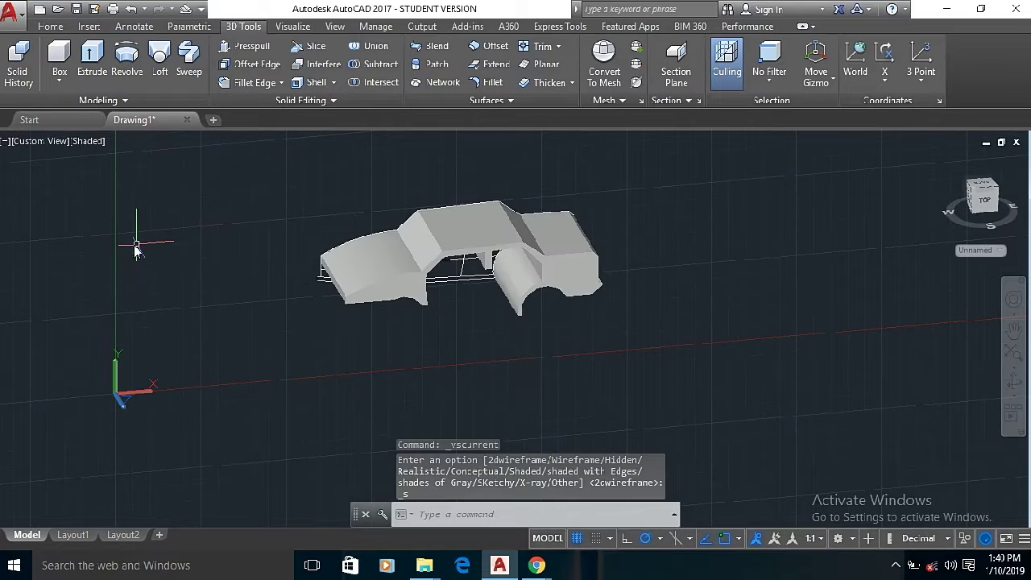
Presspull two of the front bands below the hood, between the nose and the front wheel arch, by 400.
{"action": "left_click", "coordinate": [1013, 383]}
{"action": "left_click_drag", "start_coordinate": [525, 303], "coordinate": [449, 405]}
{"action": "right_click", "coordinate": [447, 409]}
{"action": "left_click", "coordinate": [467, 112]}
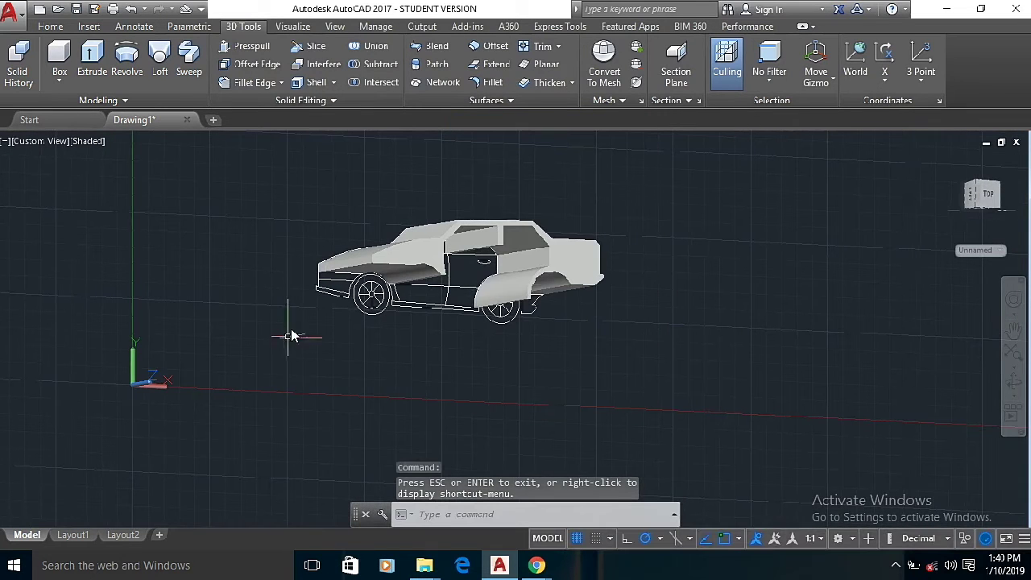
{"action": "left_click", "coordinate": [256, 50]}
{"action": "left_click", "coordinate": [354, 282]}
{"action": "type", "text": "4"}
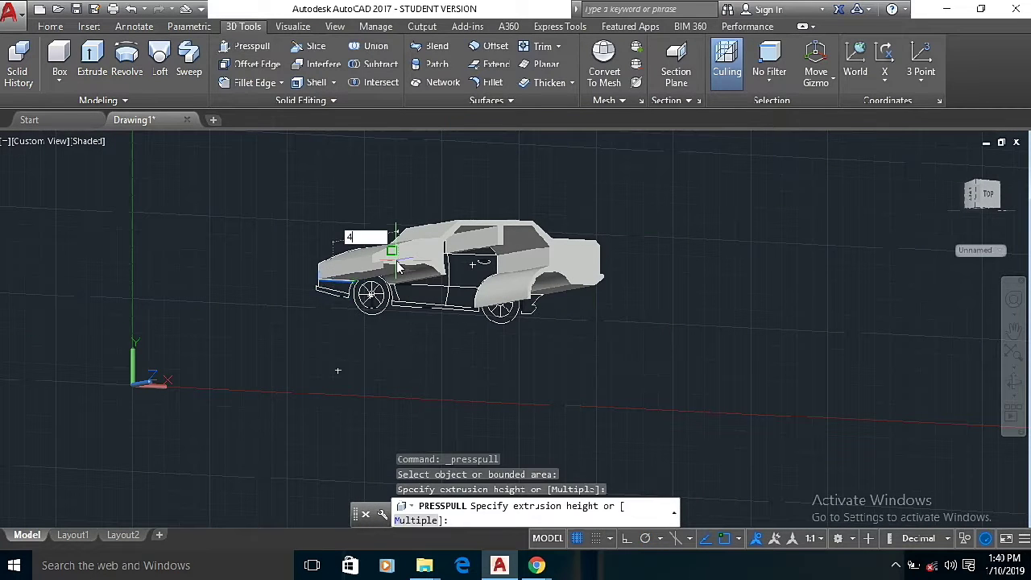
{"action": "type", "text": "00"}
{"action": "key", "text": "Return"}
{"action": "left_click", "coordinate": [345, 287]}
{"action": "type", "text": "400"}
{"action": "key", "text": "Return"}
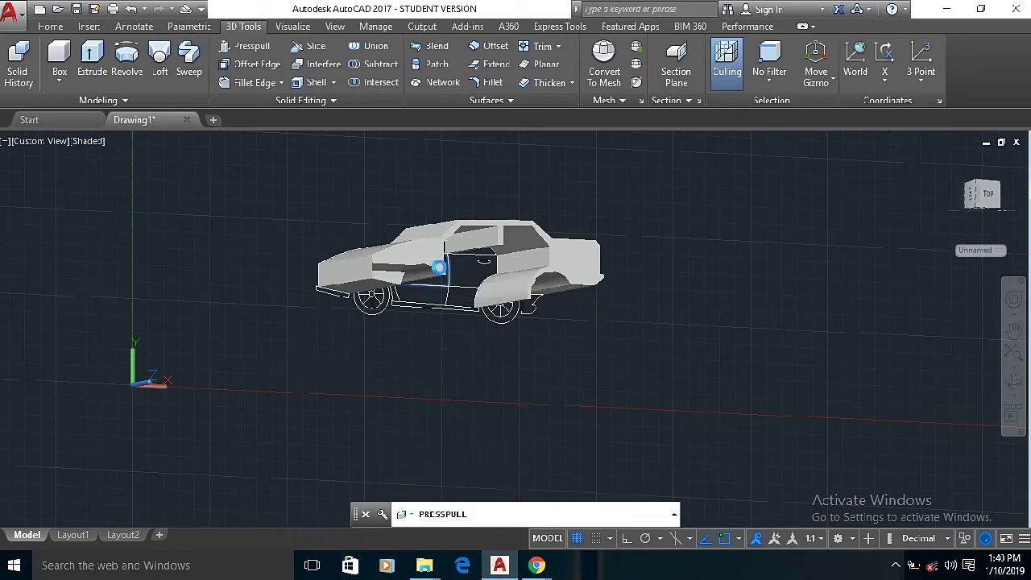
Presspull the remaining narrow band between the hood side and the front bumper by 400.
{"action": "scroll", "coordinate": [439, 268], "scroll_direction": "up", "scroll_amount": 5}
{"action": "middle_click_drag", "start_coordinate": [472, 246], "coordinate": [294, 259], "text": "shift"}
{"action": "left_click_drag", "start_coordinate": [293, 259], "coordinate": [225, 235]}
{"action": "scroll", "coordinate": [243, 289], "scroll_direction": "up", "scroll_amount": 3}
{"action": "right_click", "coordinate": [180, 145]}
{"action": "left_click", "coordinate": [211, 155]}
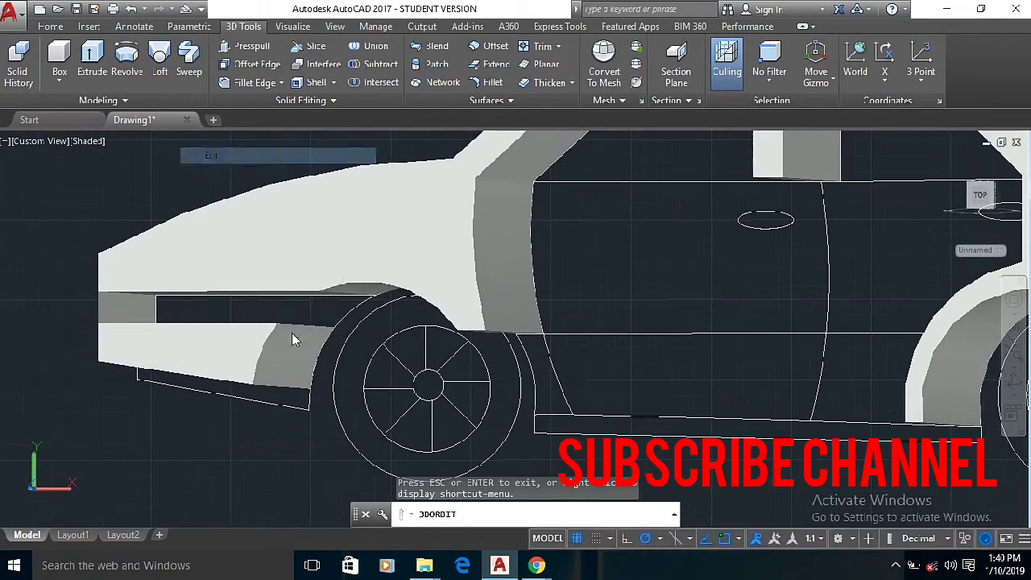
{"action": "left_click", "coordinate": [296, 313]}
{"action": "type", "text": "400"}
{"action": "key", "text": "Return"}
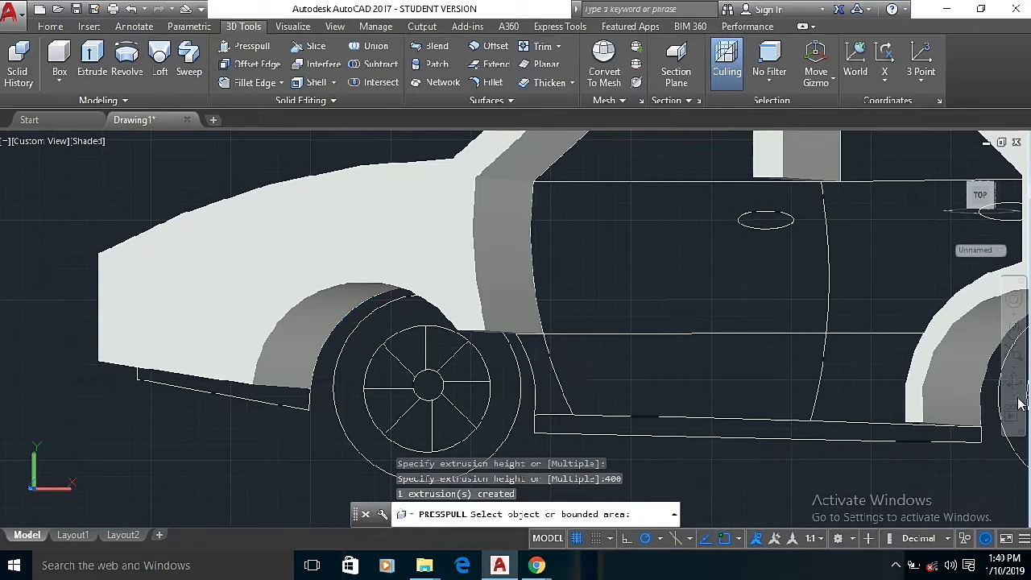
Presspull the lowest strip of the front bumper, ahead of the front wheel, by 400.
{"action": "left_click", "coordinate": [1015, 390]}
{"action": "left_click_drag", "start_coordinate": [506, 323], "coordinate": [745, 438]}
{"action": "right_click", "coordinate": [385, 325]}
{"action": "left_click", "coordinate": [229, 46]}
{"action": "left_click", "coordinate": [362, 313]}
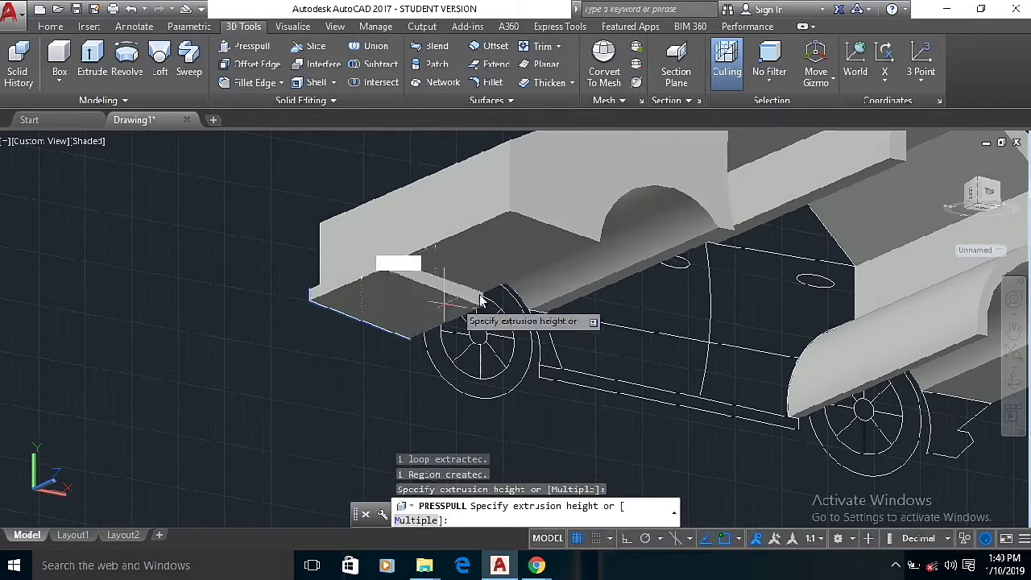
{"action": "type", "text": "400"}
{"action": "key", "text": "Return"}
{"action": "scroll", "coordinate": [161, 326], "scroll_direction": "down", "scroll_amount": 5}
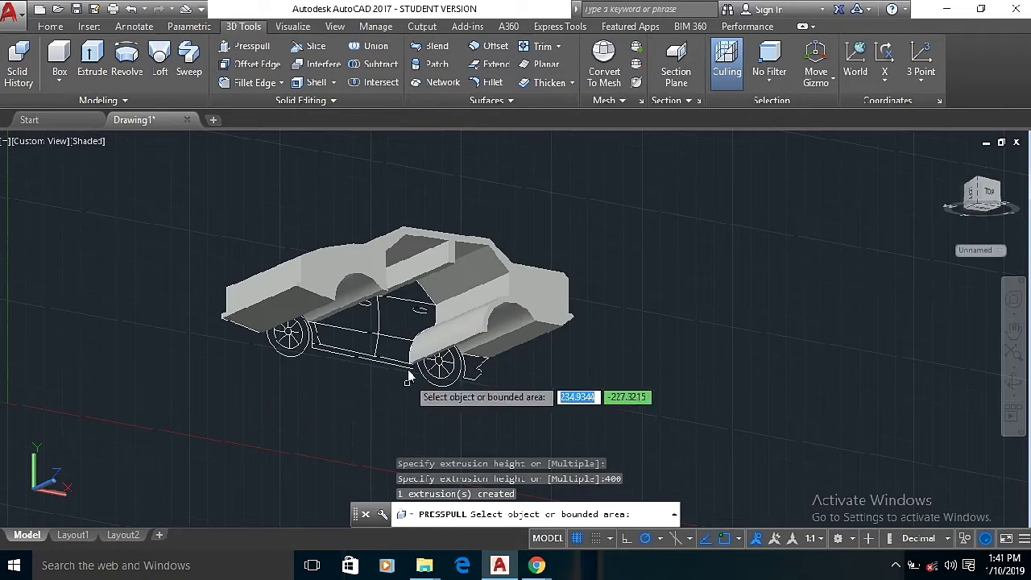
Presspull the upper front door panel by 400 and extrude the upper rear door panel alongside it.
{"action": "left_click", "coordinate": [362, 327]}
{"action": "type", "text": "400"}
{"action": "key", "text": "Return"}
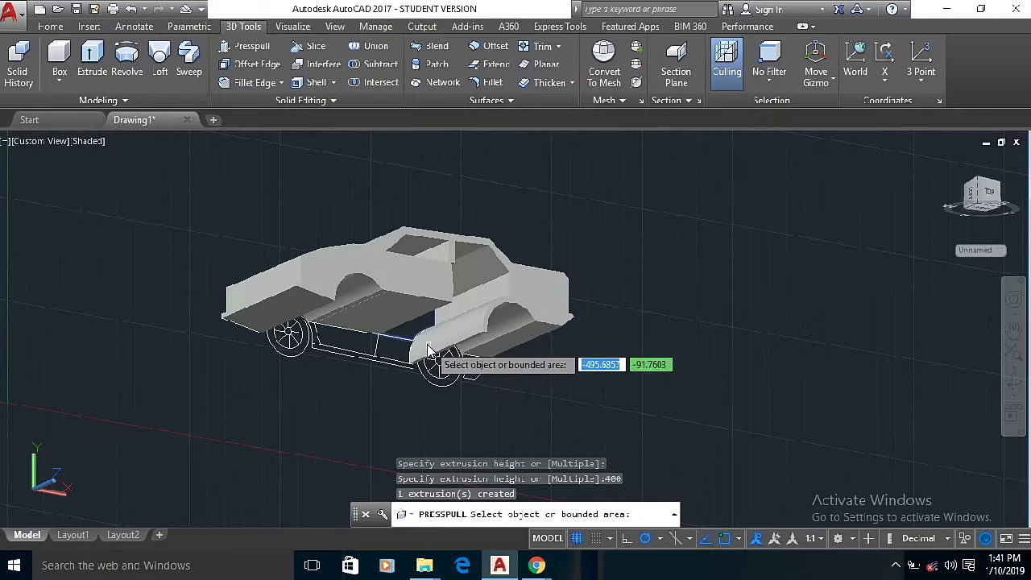
{"action": "left_click", "coordinate": [407, 339]}
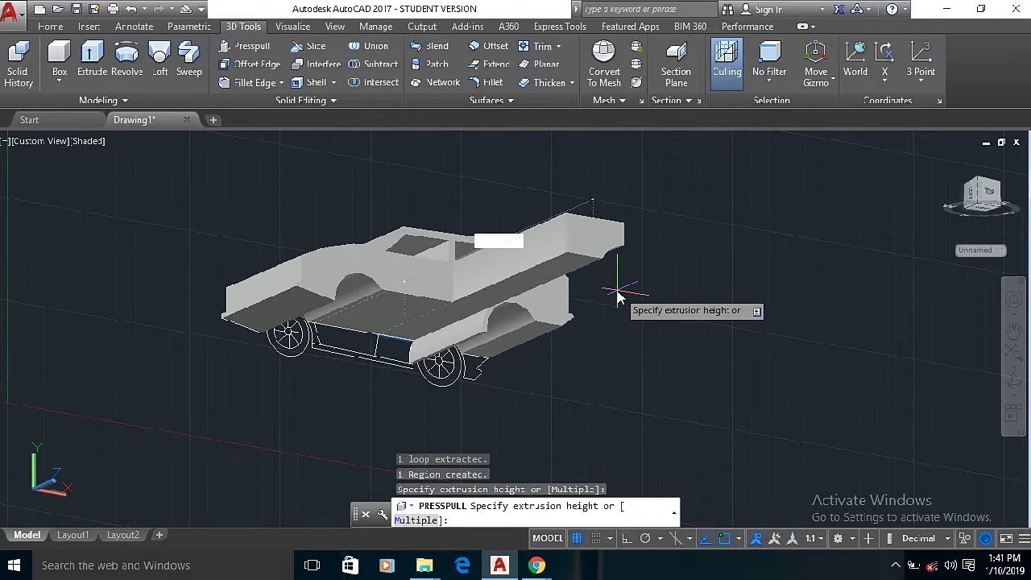
{"action": "key", "text": "Return"}
Orbit to a near side view and presspull the lower front door panel by 400.
{"action": "left_click", "coordinate": [1013, 380]}
{"action": "left_click_drag", "start_coordinate": [775, 330], "coordinate": [692, 359]}
{"action": "right_click", "coordinate": [602, 355]}
{"action": "left_click", "coordinate": [638, 73]}
{"action": "left_click", "coordinate": [386, 337]}
{"action": "left_click", "coordinate": [380, 341]}
{"action": "left_click", "coordinate": [274, 177]}
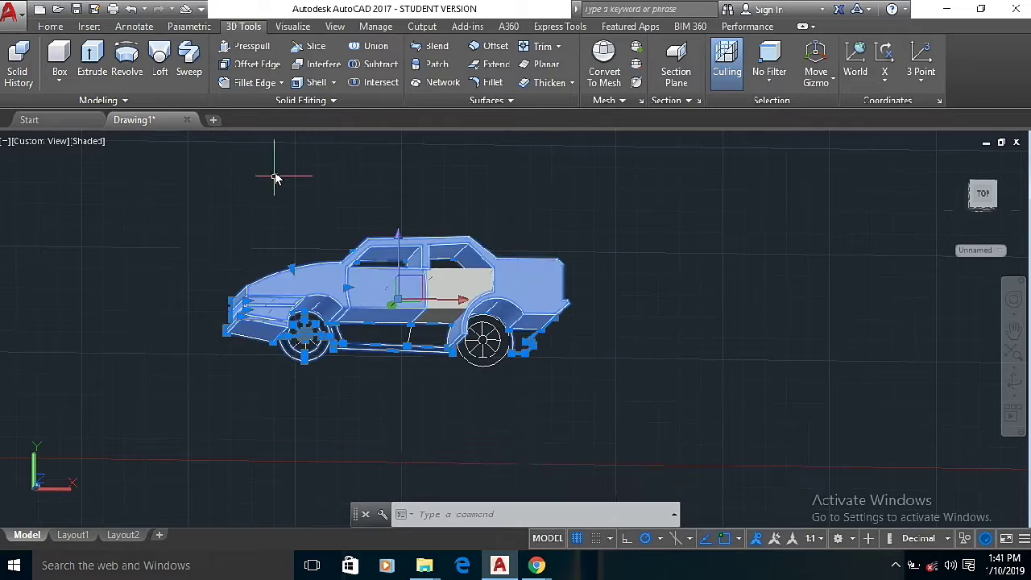
{"action": "left_click", "coordinate": [250, 46]}
{"action": "scroll", "coordinate": [398, 322], "scroll_direction": "up", "scroll_amount": 3}
{"action": "left_click", "coordinate": [414, 299]}
{"action": "type", "text": "400"}
{"action": "key", "text": "Return"}
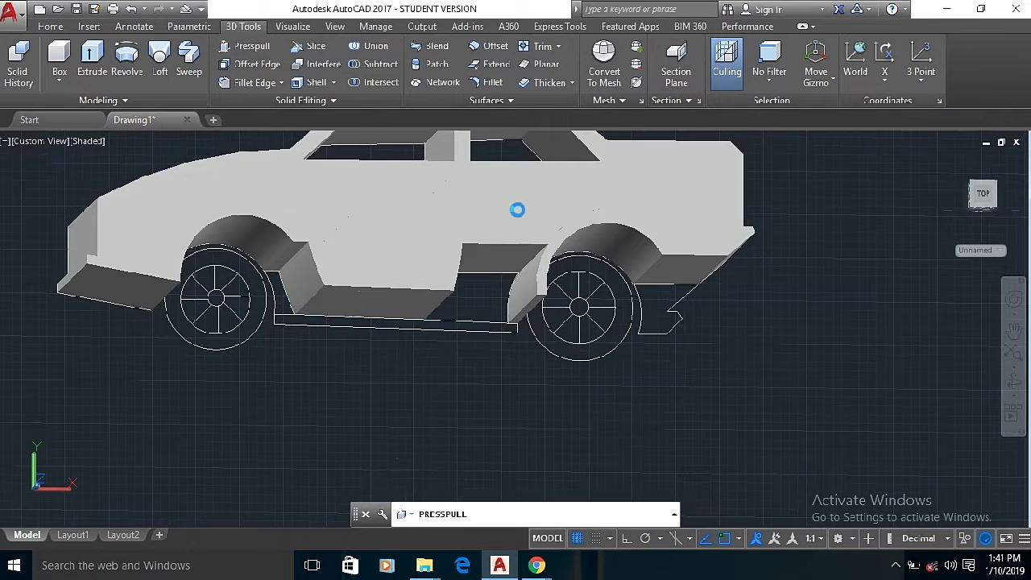
Presspull the lower rear door panel and the small area behind the front wheel arch by 400 each.
{"action": "left_click", "coordinate": [530, 238]}
{"action": "type", "text": "400"}
{"action": "key", "text": "Return"}
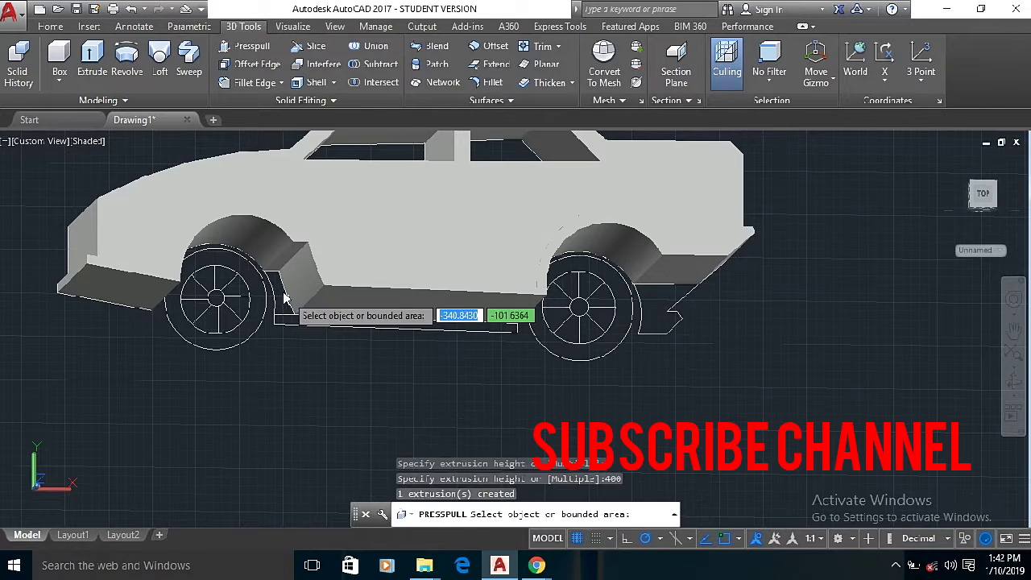
{"action": "left_click", "coordinate": [269, 311]}
{"action": "type", "text": "400"}
{"action": "key", "text": "Return"}
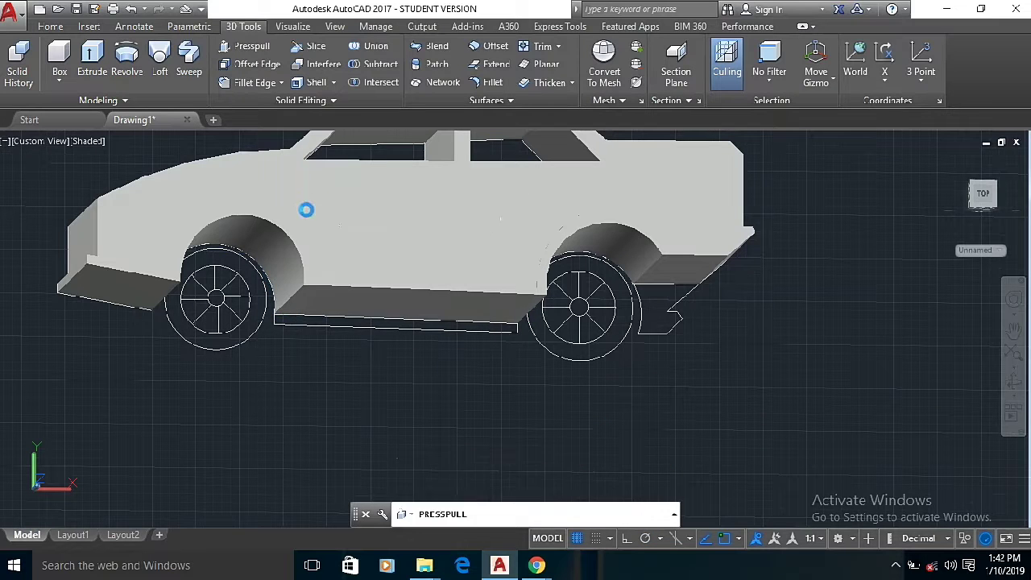
Try to presspull the sill strip between the wheels, and explode its polyline.
{"action": "left_click", "coordinate": [501, 330]}
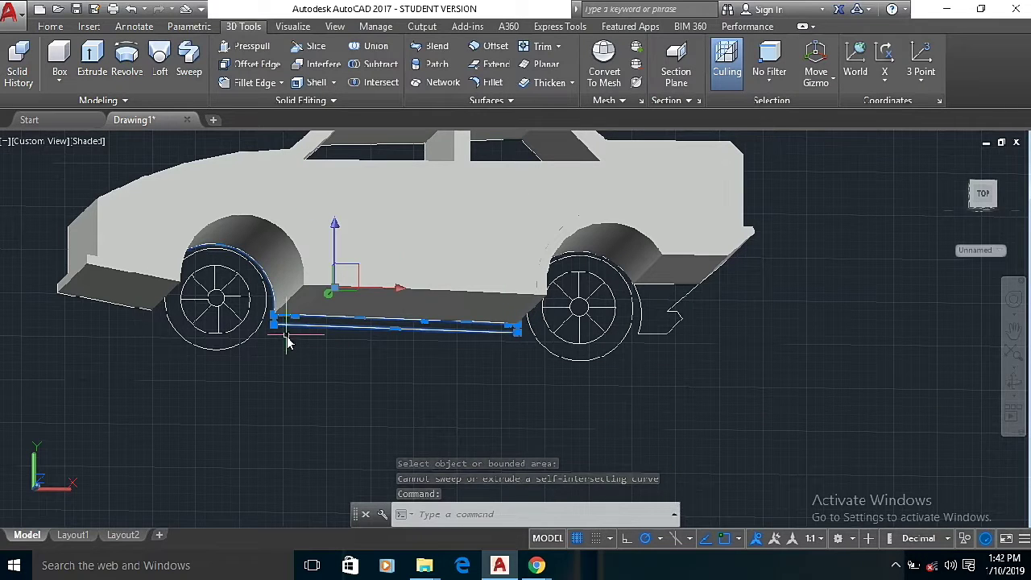
{"action": "left_click", "coordinate": [50, 25]}
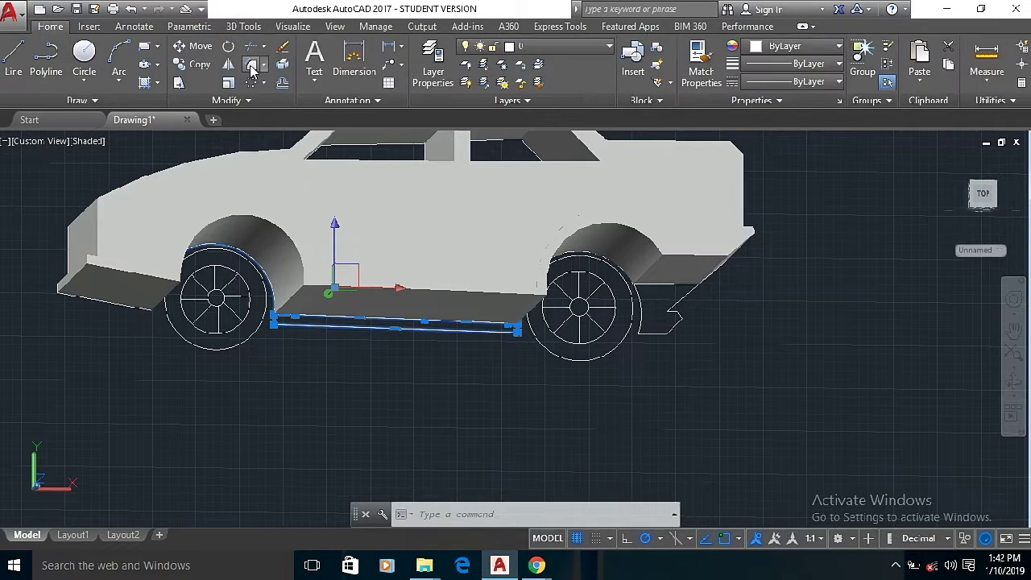
{"action": "left_click", "coordinate": [281, 64]}
Examine the corners and edges of the exploded sill outline for gaps, and clear the selection.
{"action": "scroll", "coordinate": [386, 346], "scroll_direction": "up", "scroll_amount": 3}
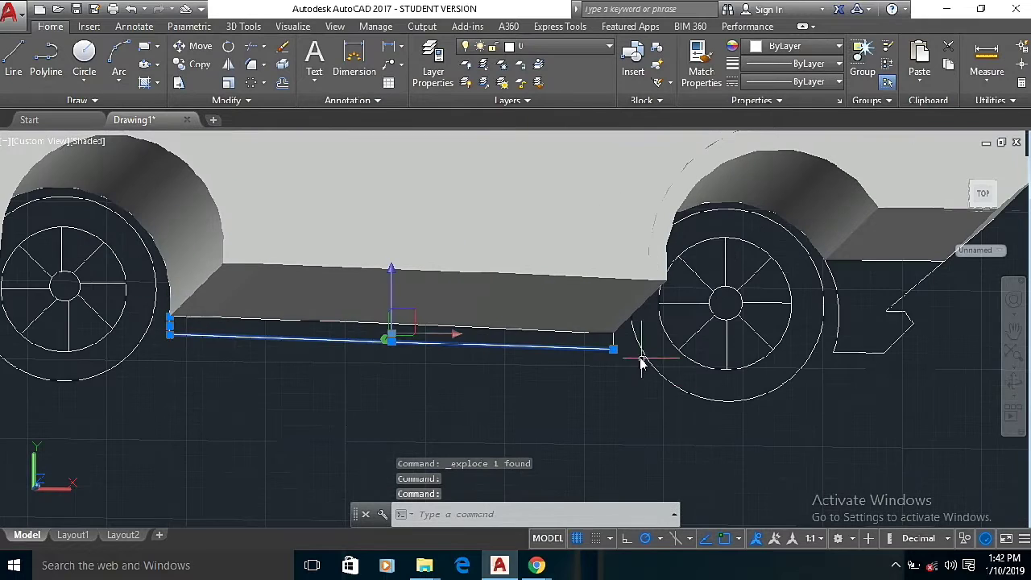
{"action": "scroll", "coordinate": [624, 350], "scroll_direction": "up", "scroll_amount": 3}
{"action": "scroll", "coordinate": [237, 298], "scroll_direction": "up", "scroll_amount": 3}
{"action": "scroll", "coordinate": [250, 278], "scroll_direction": "up", "scroll_amount": 3}
{"action": "scroll", "coordinate": [249, 301], "scroll_direction": "down", "scroll_amount": 10}
{"action": "scroll", "coordinate": [145, 322], "scroll_direction": "up", "scroll_amount": 6}
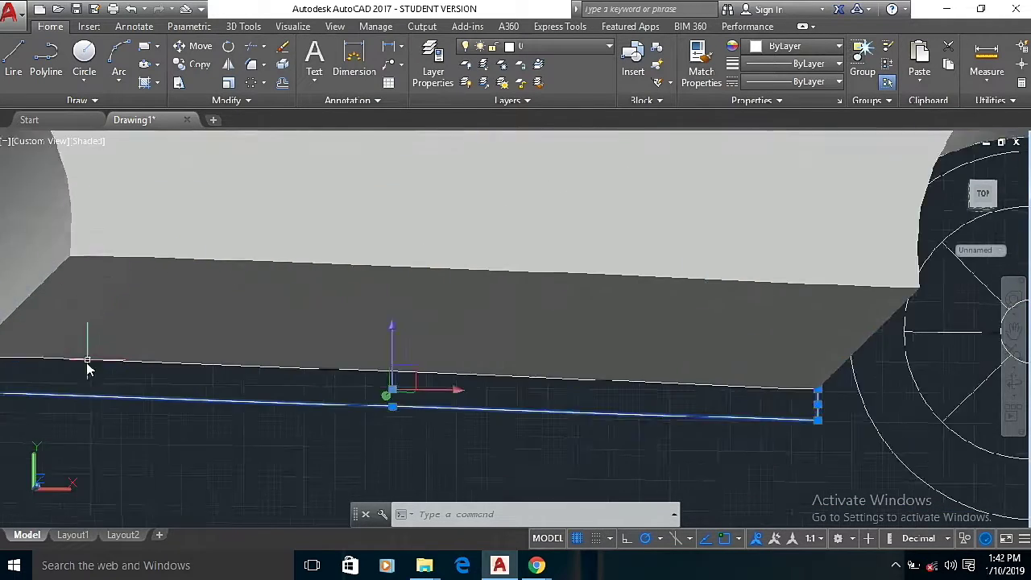
{"action": "scroll", "coordinate": [81, 357], "scroll_direction": "up", "scroll_amount": 2}
{"action": "scroll", "coordinate": [12, 345], "scroll_direction": "down", "scroll_amount": 8}
{"action": "scroll", "coordinate": [205, 385], "scroll_direction": "up", "scroll_amount": 8}
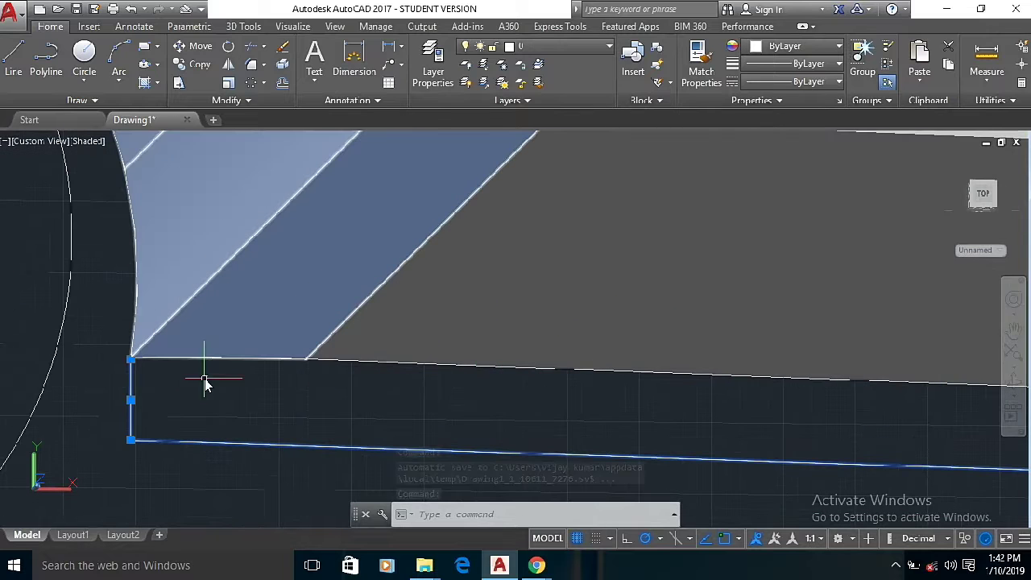
{"action": "scroll", "coordinate": [335, 370], "scroll_direction": "down", "scroll_amount": 7}
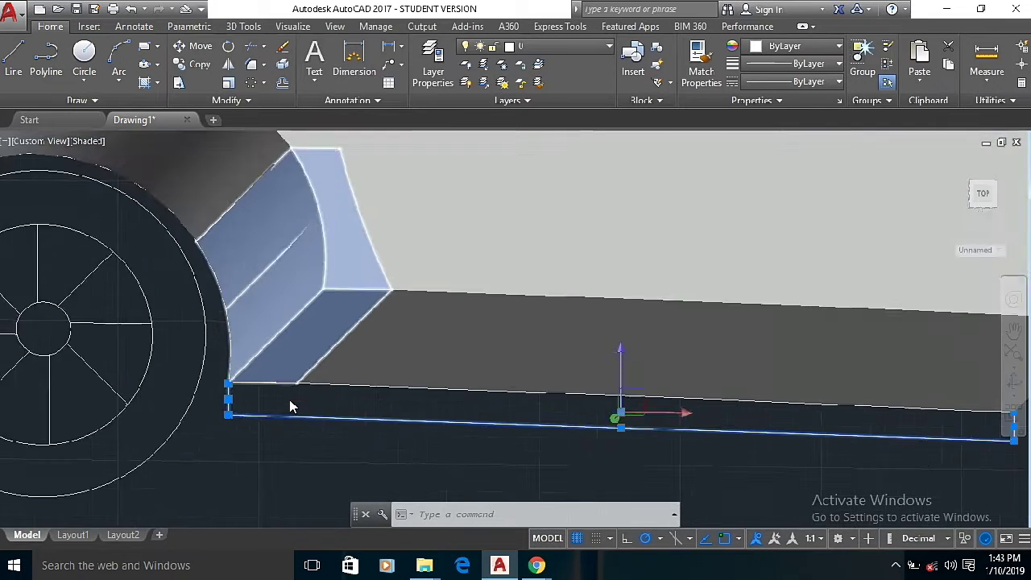
{"action": "left_click", "coordinate": [272, 440]}
{"action": "right_click", "coordinate": [271, 447]}
{"action": "key", "text": "Escape"}
{"action": "key", "text": "Escape"}
{"action": "key", "text": "Escape"}
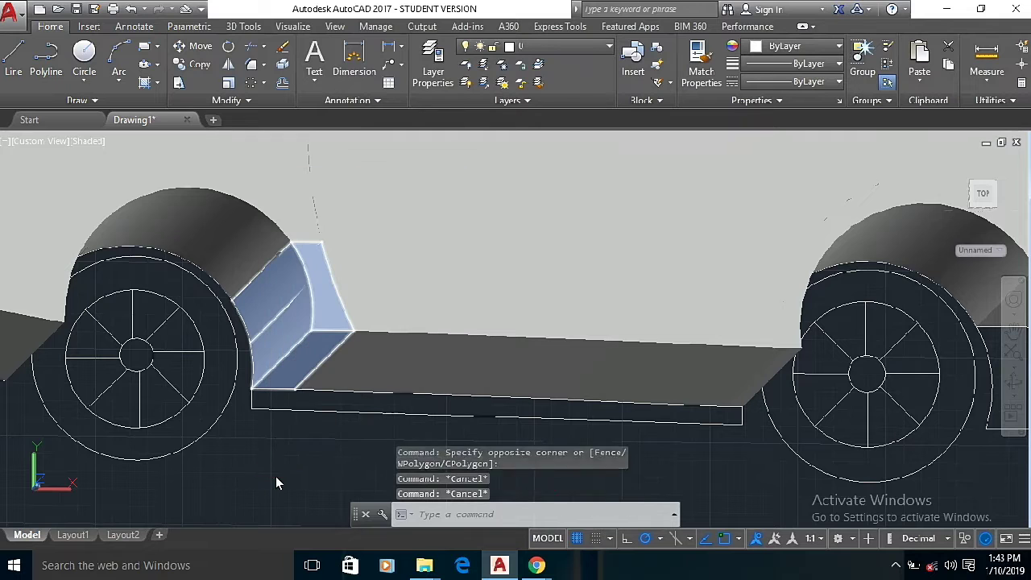
Undo the sill explode and the extrusions of the lower door panels.
{"action": "scroll", "coordinate": [276, 482], "scroll_direction": "down", "scroll_amount": 8}
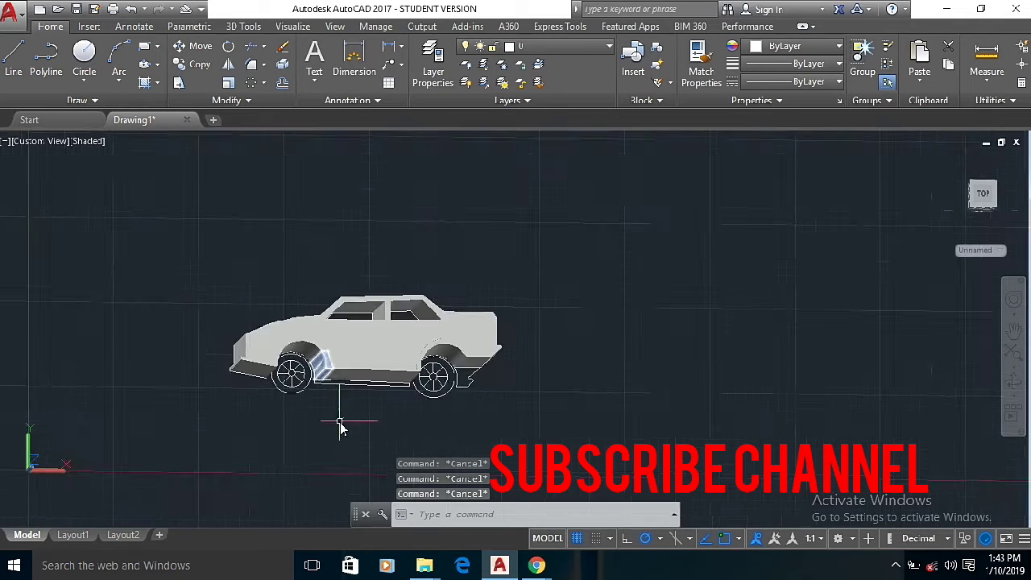
{"action": "scroll", "coordinate": [339, 418], "scroll_direction": "up", "scroll_amount": 3}
{"action": "left_click", "coordinate": [131, 9]}
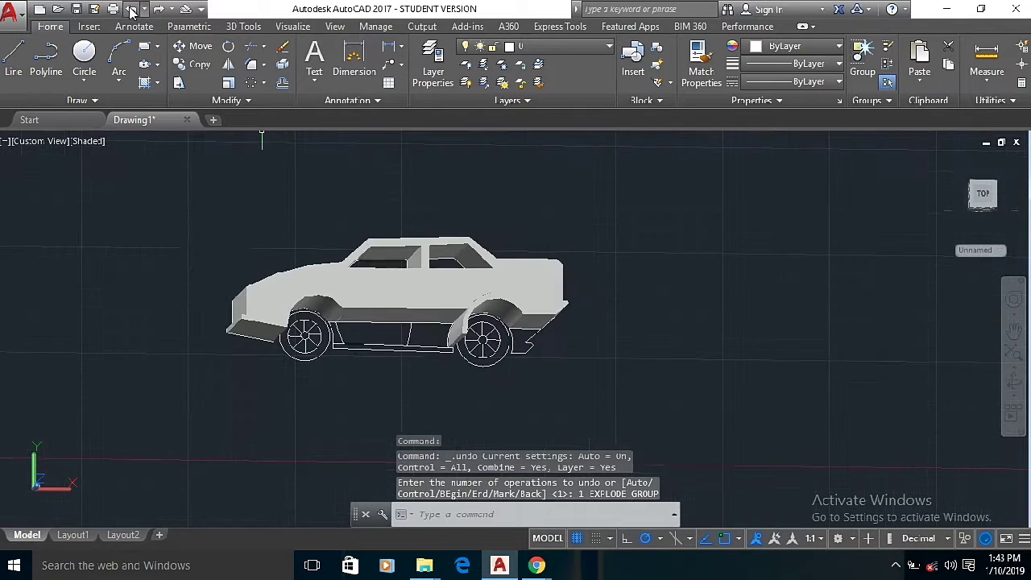
{"action": "left_click", "coordinate": [234, 27]}
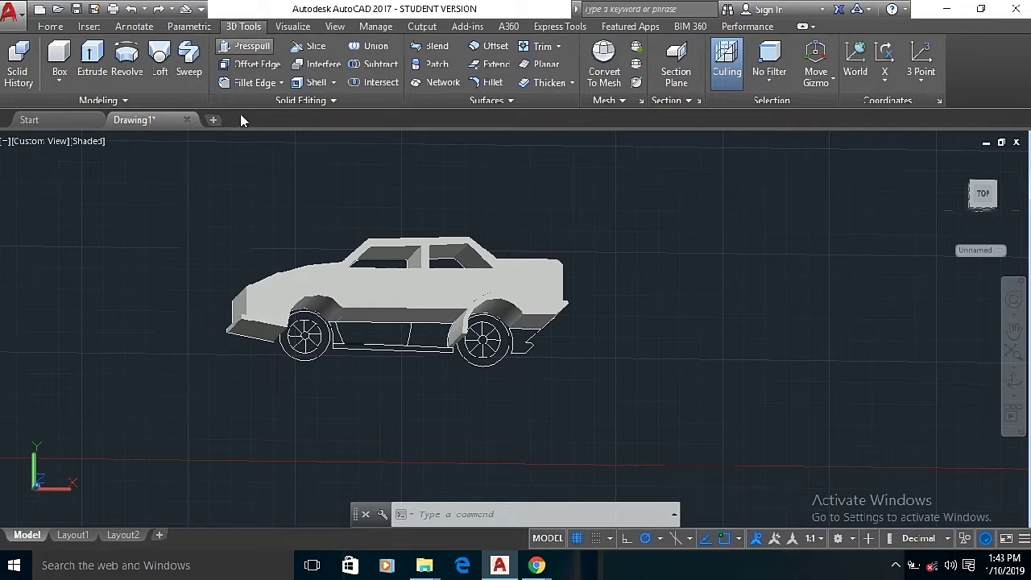
{"action": "right_click", "coordinate": [316, 366]}
{"action": "left_click", "coordinate": [362, 12]}
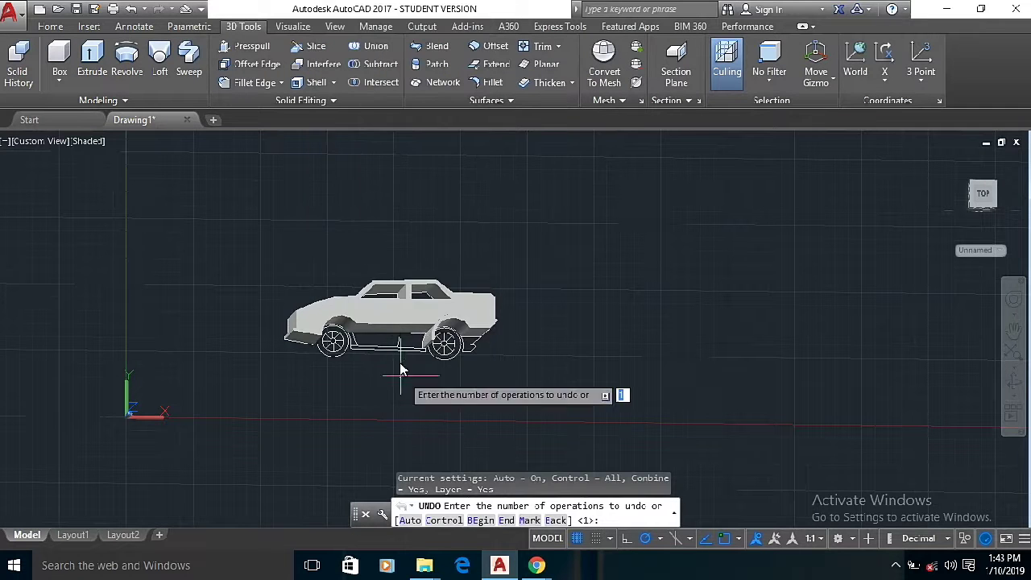
{"action": "scroll", "coordinate": [143, 353], "scroll_direction": "up", "scroll_amount": 8}
{"action": "right_click", "coordinate": [143, 353]}
{"action": "left_click", "coordinate": [217, 257]}
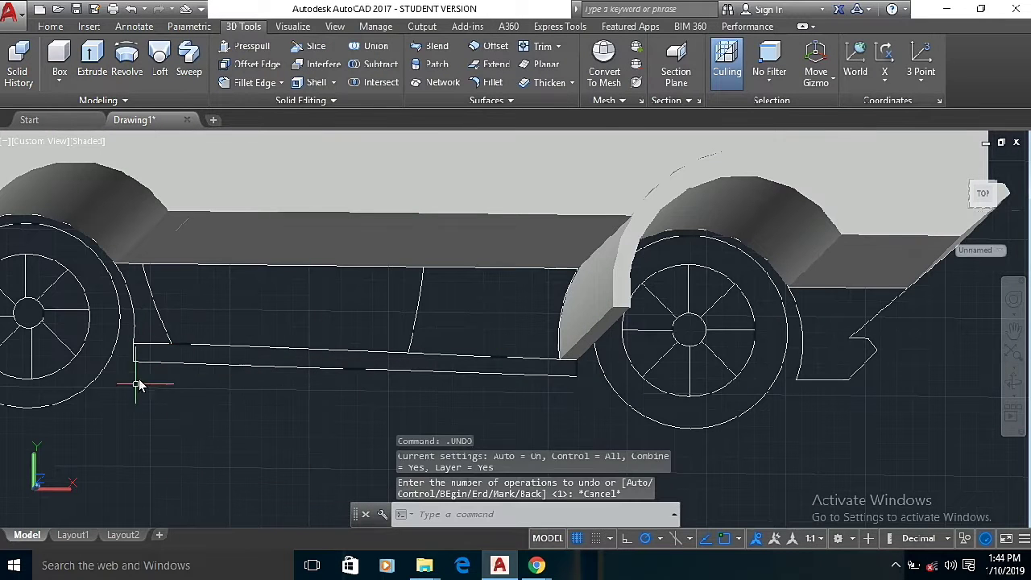
Explode the polyline that forms the sill and front wheel arch into separate segments.
{"action": "left_click", "coordinate": [137, 348]}
{"action": "left_click", "coordinate": [51, 27]}
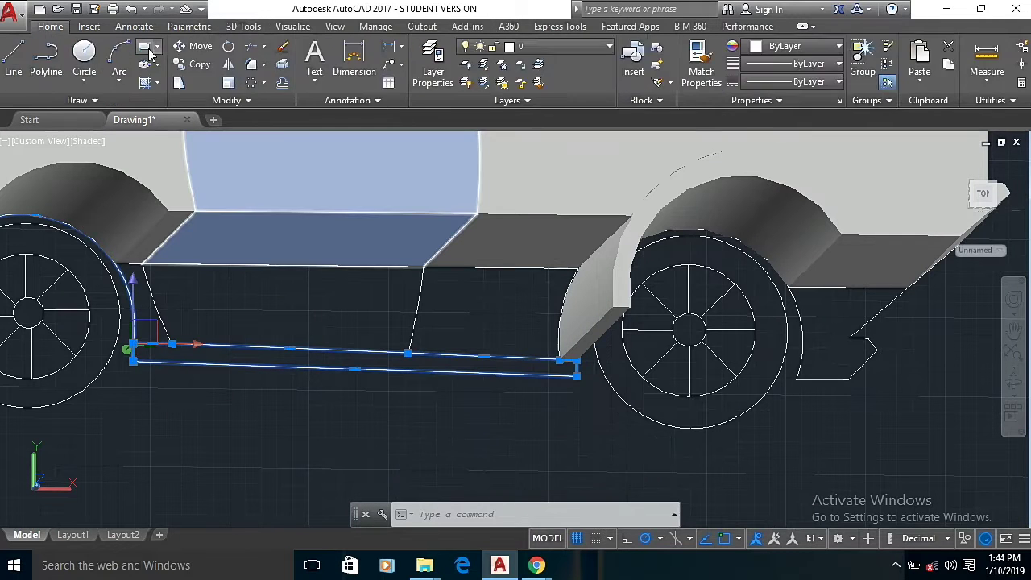
{"action": "left_click", "coordinate": [282, 65]}
{"action": "scroll", "coordinate": [141, 335], "scroll_direction": "up", "scroll_amount": 3}
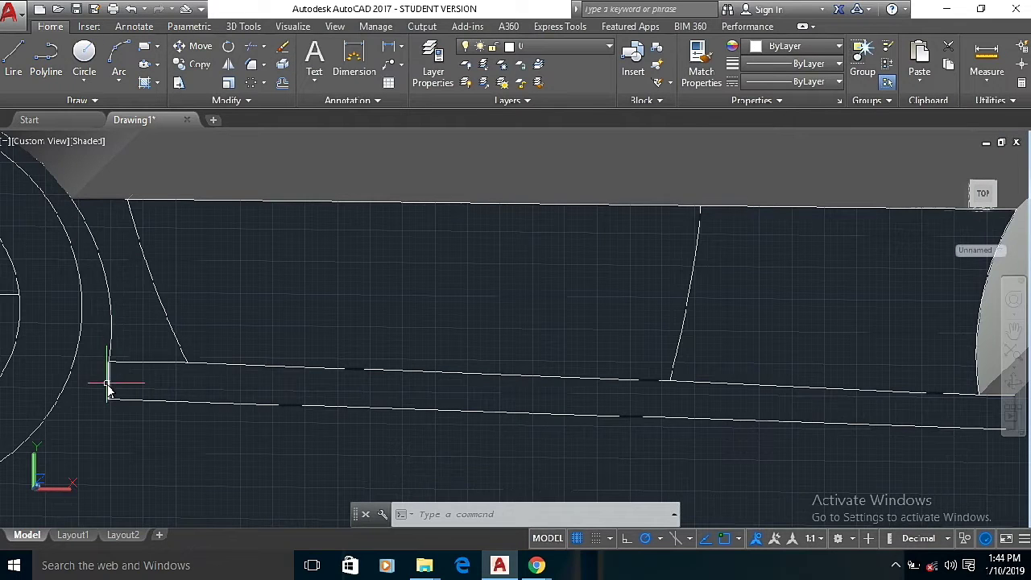
{"action": "scroll", "coordinate": [833, 407], "scroll_direction": "down", "scroll_amount": 2}
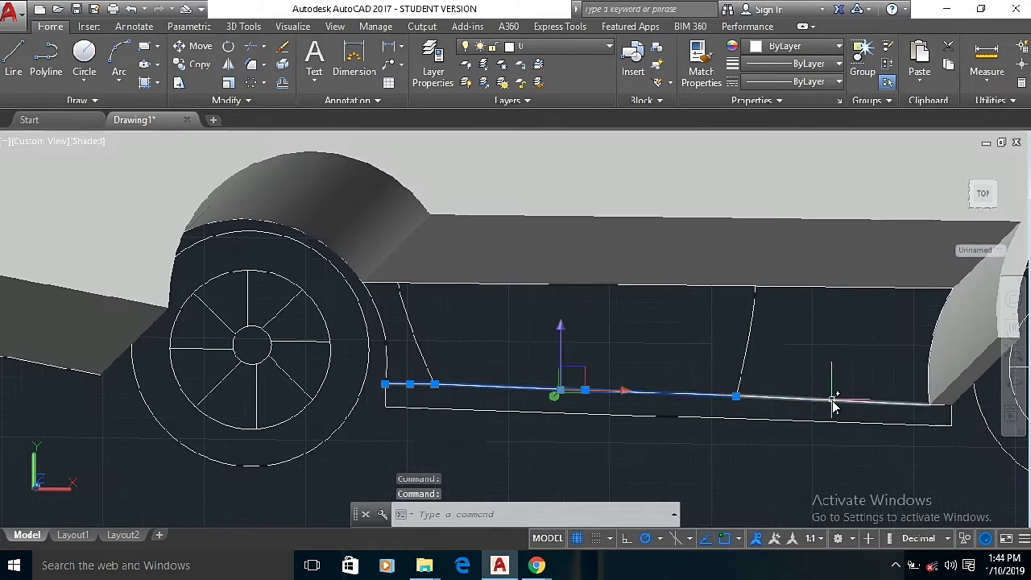
Join the sill's separate segments into polylines and try to join its upper and lower polylines with each other.
{"action": "right_click", "coordinate": [373, 465]}
{"action": "mouse_move", "coordinate": [460, 106]}
{"action": "left_click", "coordinate": [577, 176]}
{"action": "left_click", "coordinate": [519, 394]}
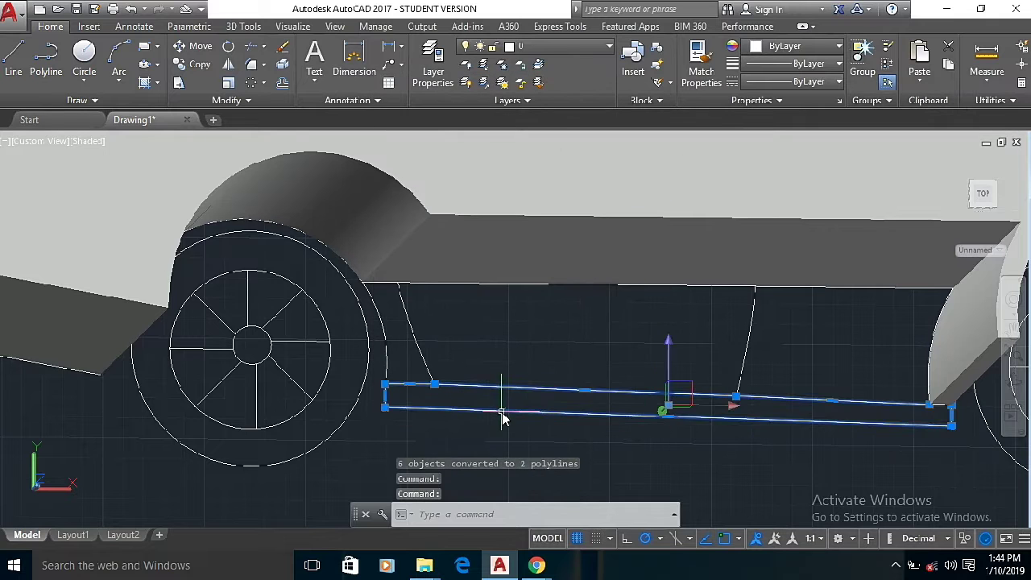
{"action": "right_click", "coordinate": [417, 437]}
{"action": "left_click", "coordinate": [448, 99]}
Stretch the front end of the upper sill polyline onto the top endpoint of the short vertical sill edge.
{"action": "left_click", "coordinate": [518, 395]}
{"action": "scroll", "coordinate": [416, 394], "scroll_direction": "up", "scroll_amount": 9}
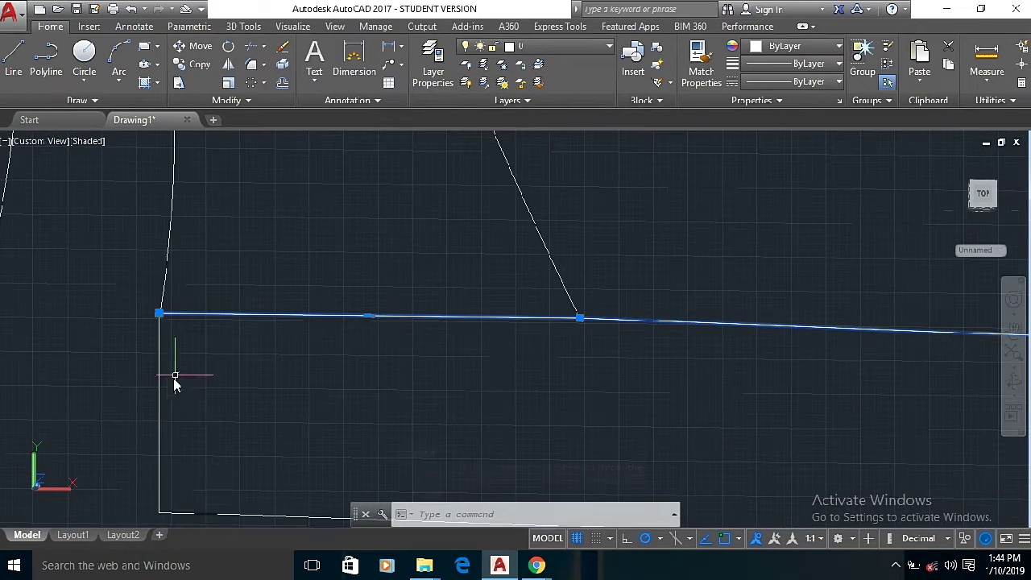
{"action": "right_click", "coordinate": [163, 322]}
{"action": "left_click", "coordinate": [250, 212]}
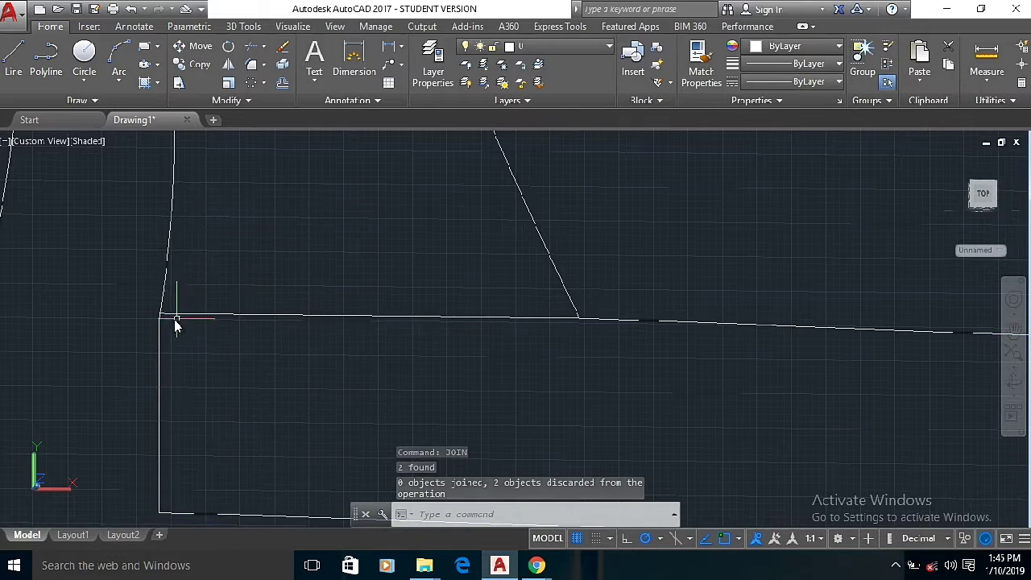
{"action": "scroll", "coordinate": [188, 322], "scroll_direction": "up", "scroll_amount": 5}
{"action": "left_click", "coordinate": [158, 298]}
{"action": "left_click", "coordinate": [104, 296]}
{"action": "left_click", "coordinate": [101, 319]}
{"action": "scroll", "coordinate": [147, 318], "scroll_direction": "down", "scroll_amount": 7}
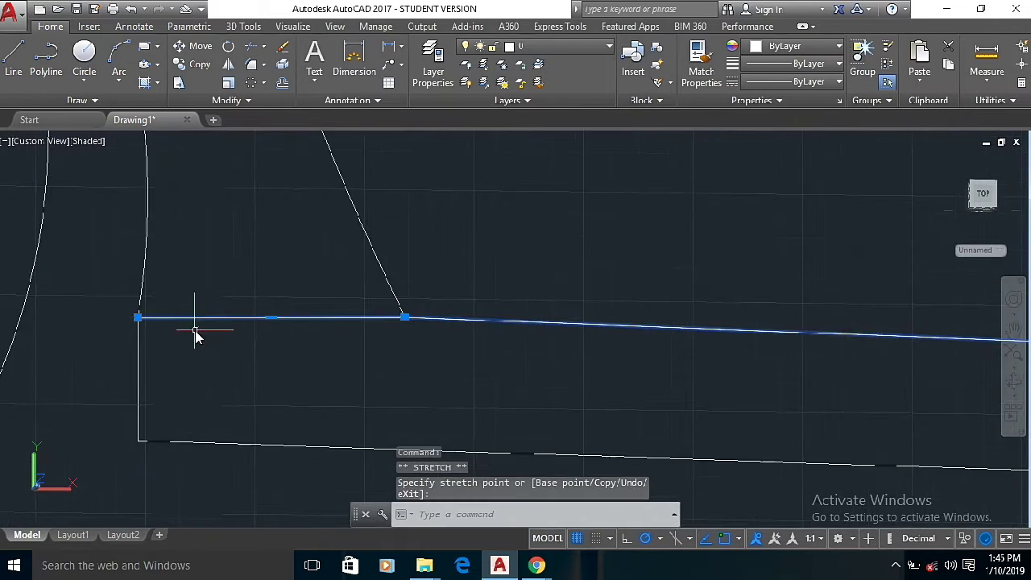
Join the upper and lower sill polylines with the short front edge into one polyline.
{"action": "scroll", "coordinate": [198, 331], "scroll_direction": "down", "scroll_amount": 7}
{"action": "left_click", "coordinate": [660, 356]}
{"action": "right_click", "coordinate": [298, 395]}
{"action": "left_click", "coordinate": [352, 53]}
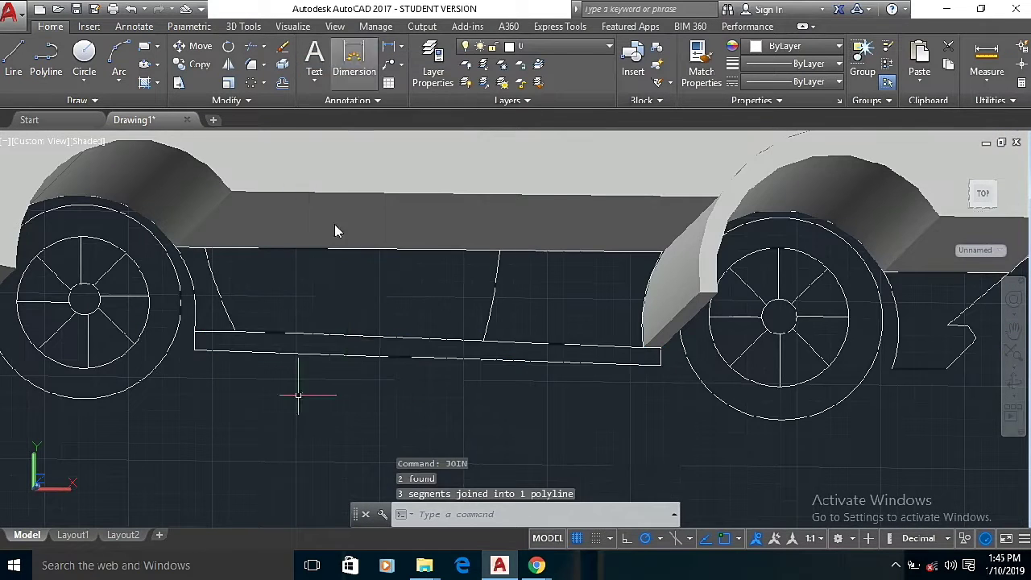
Presspull the two lower door areas above the sill by 400.
{"action": "scroll", "coordinate": [350, 342], "scroll_direction": "down", "scroll_amount": 5}
{"action": "left_click", "coordinate": [243, 25]}
{"action": "left_click", "coordinate": [244, 46]}
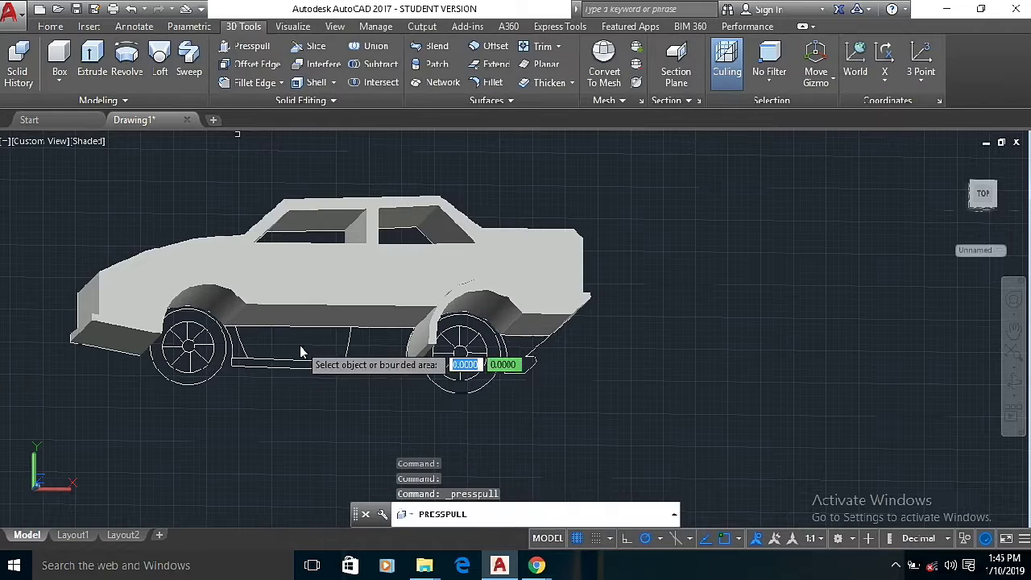
{"action": "left_click", "coordinate": [297, 353]}
{"action": "type", "text": "400"}
{"action": "key", "text": "Return"}
{"action": "left_click", "coordinate": [390, 348]}
{"action": "type", "text": "400"}
{"action": "key", "text": "Return"}
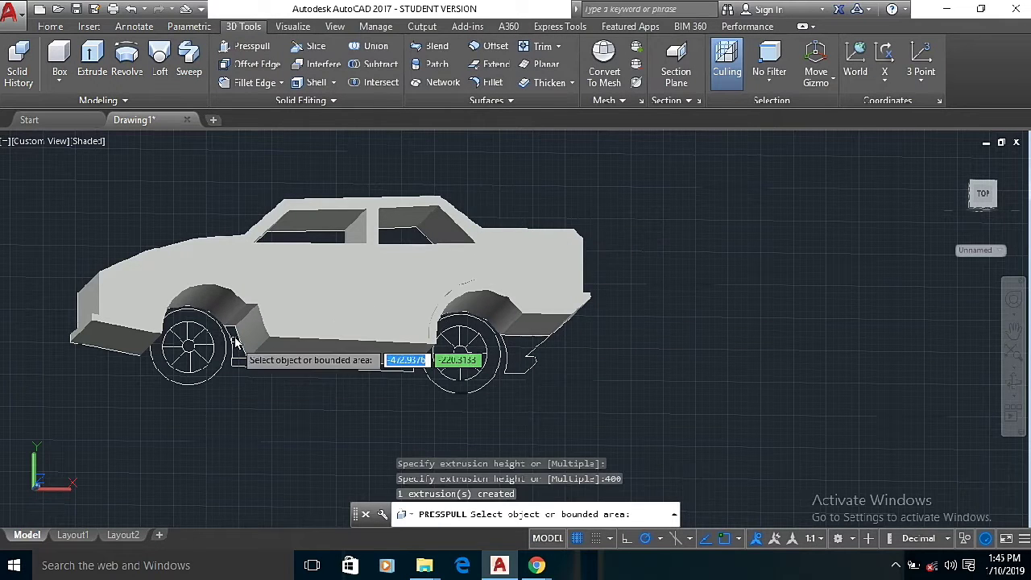
Presspull the narrow panel behind the front wheel arch and the sill strip below the doors by 400.
{"action": "scroll", "coordinate": [233, 338], "scroll_direction": "up", "scroll_amount": 3}
{"action": "left_click", "coordinate": [233, 342]}
{"action": "type", "text": "400"}
{"action": "key", "text": "Return"}
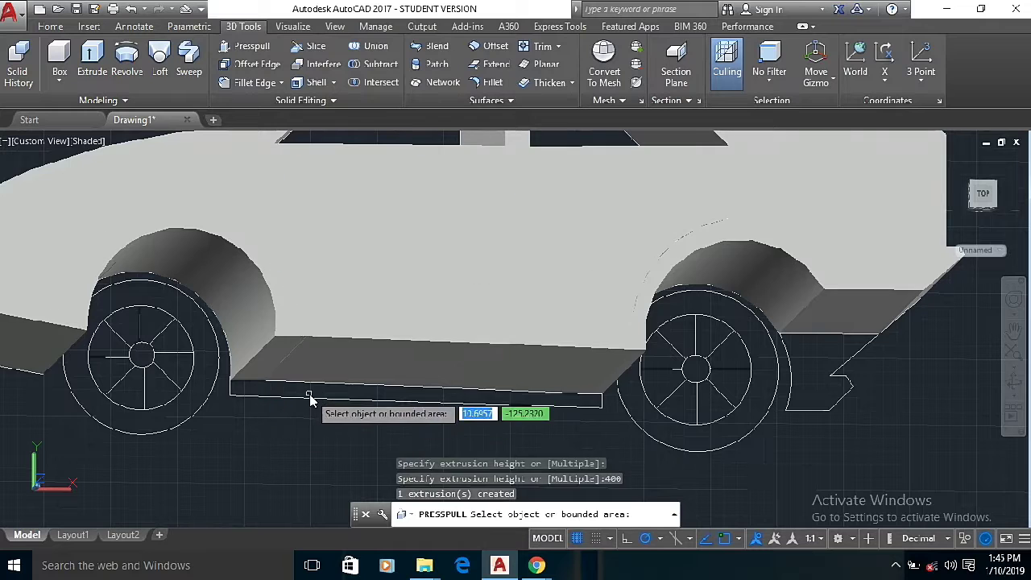
{"action": "left_click", "coordinate": [309, 391]}
{"action": "key", "text": "Return"}
Presspull the lower rear bumper area behind the rear wheel by 400.
{"action": "scroll", "coordinate": [373, 347], "scroll_direction": "down", "scroll_amount": 5}
{"action": "scroll", "coordinate": [407, 333], "scroll_direction": "up", "scroll_amount": 3}
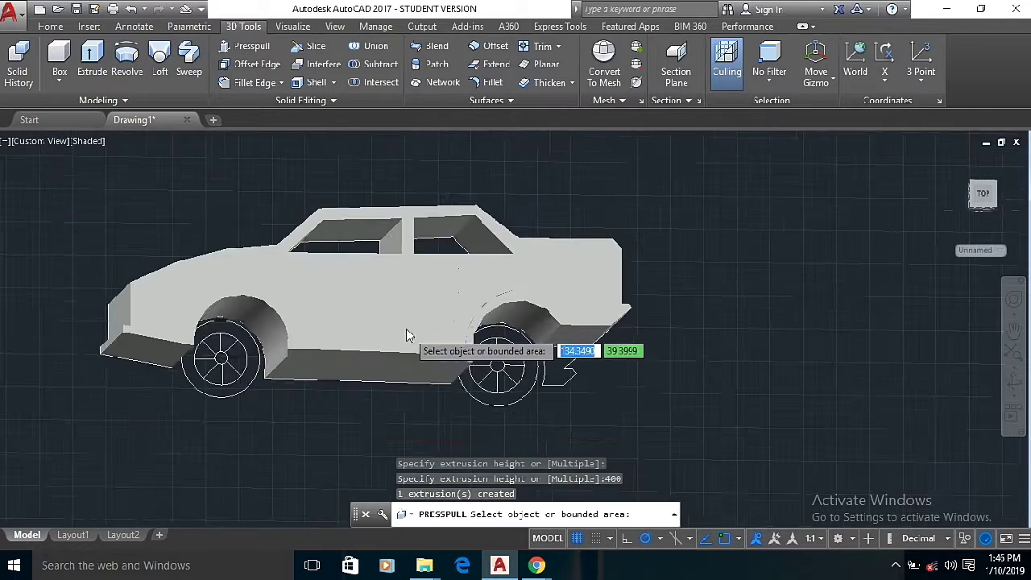
{"action": "left_click", "coordinate": [618, 396]}
{"action": "type", "text": "400"}
{"action": "key", "text": "Return"}
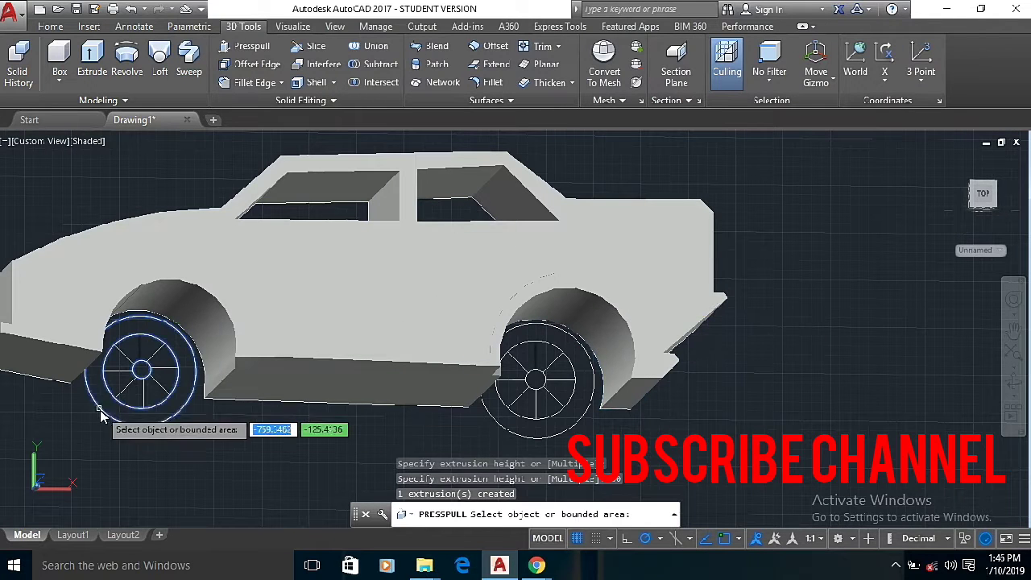
Presspull the tyre ring of the front wheel by 100.
{"action": "left_click", "coordinate": [129, 416]}
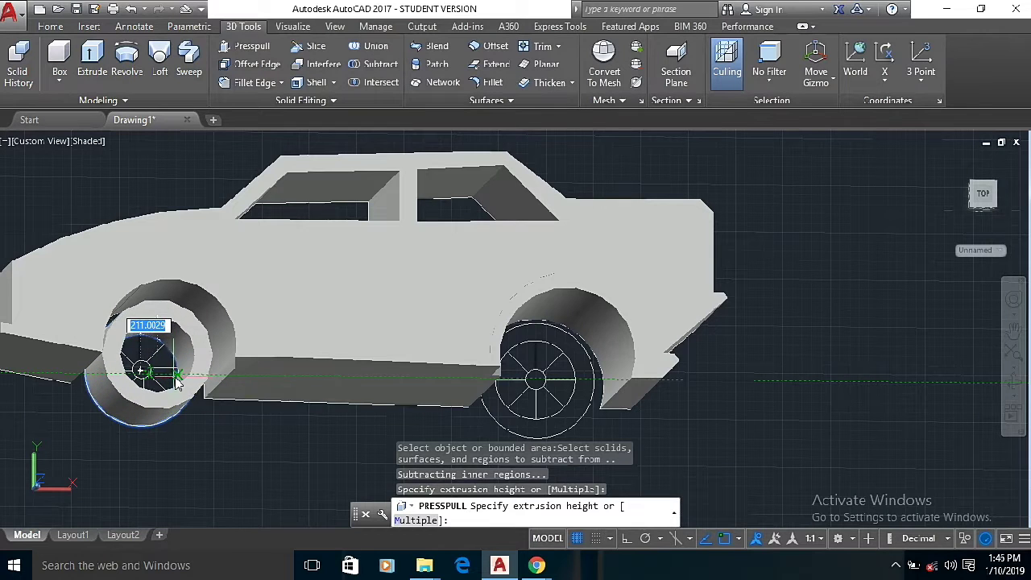
{"action": "type", "text": "100"}
{"action": "key", "text": "Return"}
{"action": "middle_click_drag", "start_coordinate": [181, 385], "coordinate": [322, 338], "text": "shift"}
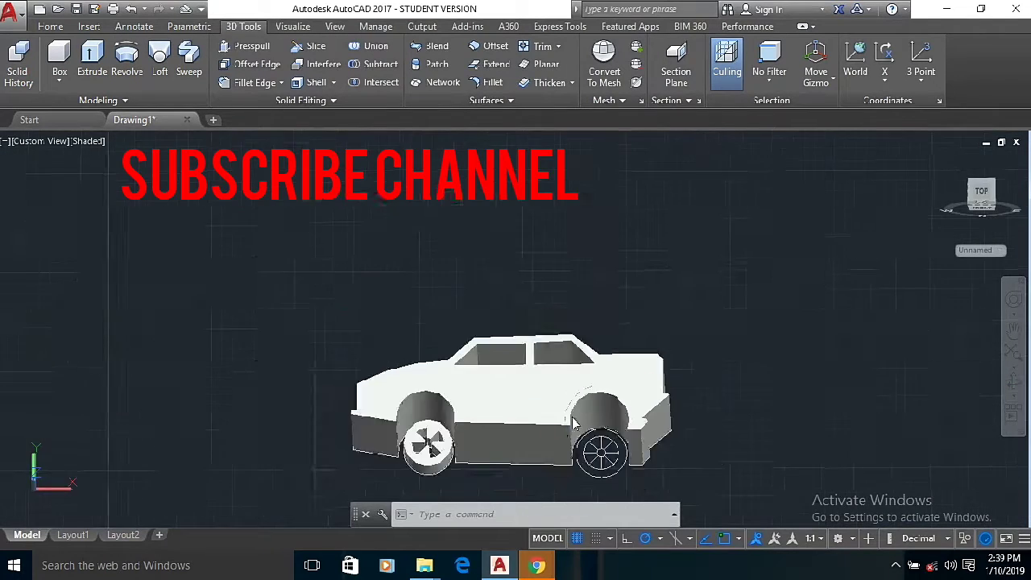
Presspull the tyre ring of the rear wheel to match the front wheel's tyre.
{"action": "scroll", "coordinate": [573, 423], "scroll_direction": "up", "scroll_amount": 4}
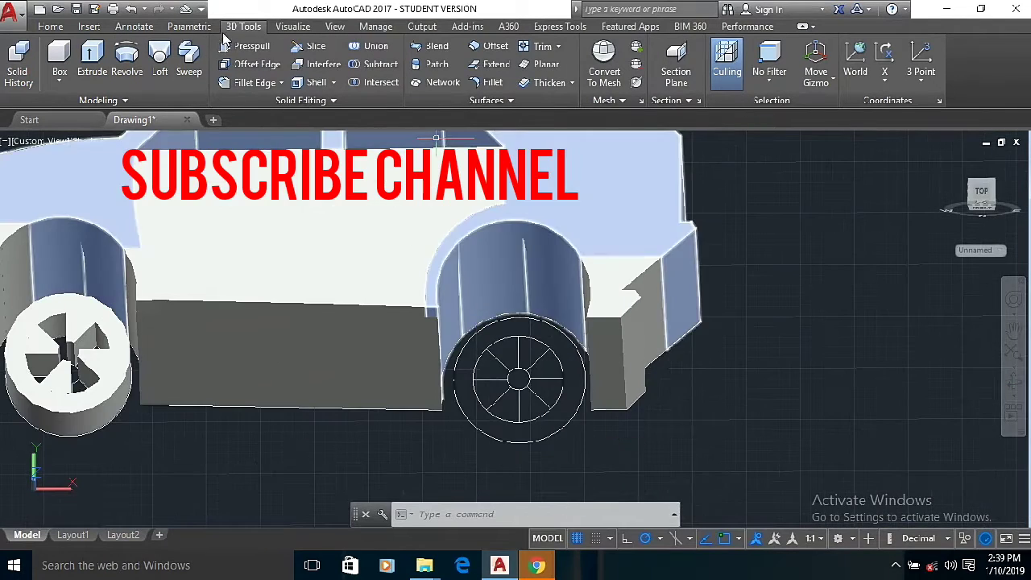
{"action": "key", "text": "ctrl+shift+e"}
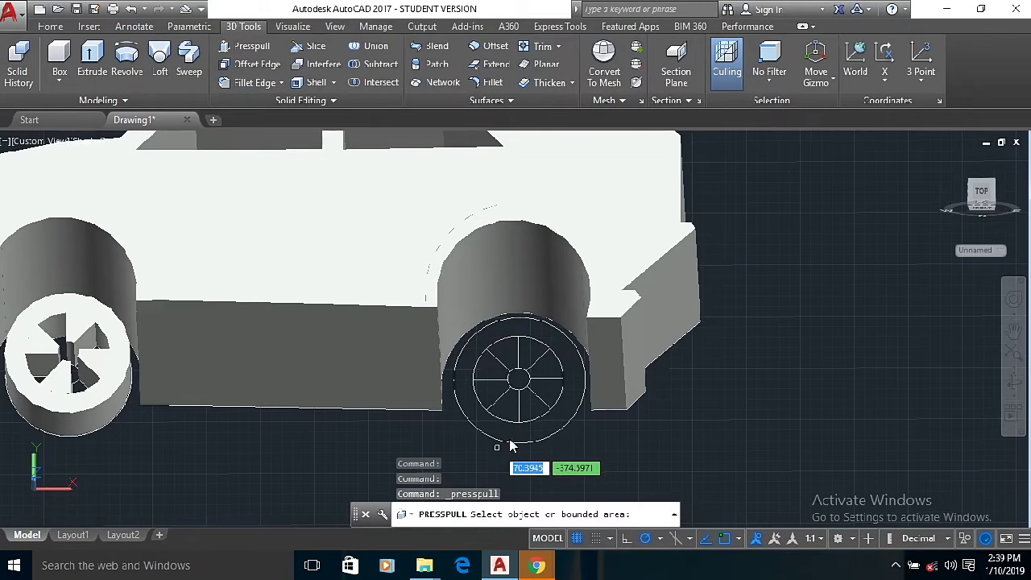
{"action": "left_click", "coordinate": [576, 390]}
{"action": "type", "text": "1"}
{"action": "key", "text": "Return"}
Presspull the lower-right and upper-right alternate spoke sectors of the rear wheel by 100.
{"action": "left_click", "coordinate": [1013, 384]}
{"action": "left_click_drag", "start_coordinate": [518, 304], "coordinate": [533, 386]}
{"action": "right_click", "coordinate": [533, 387]}
{"action": "left_click", "coordinate": [580, 102]}
{"action": "left_click", "coordinate": [614, 345]}
{"action": "type", "text": "10"}
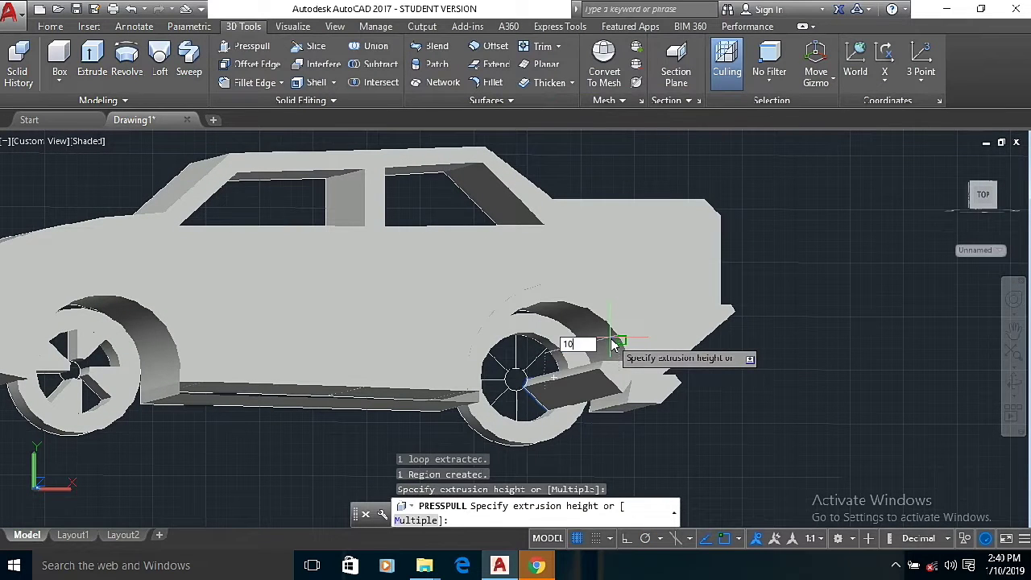
{"action": "type", "text": "0"}
{"action": "key", "text": "Return"}
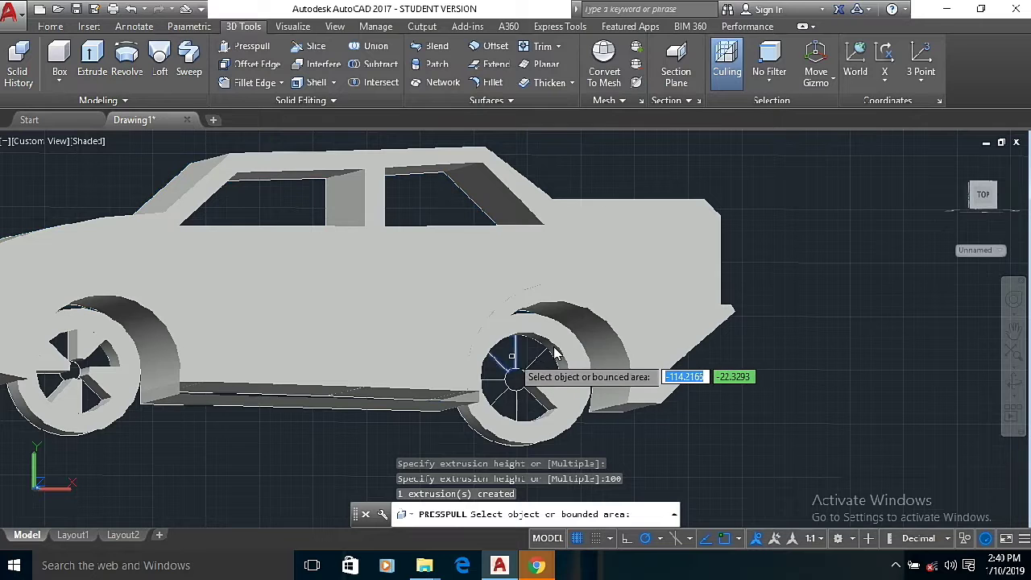
{"action": "left_click", "coordinate": [568, 335]}
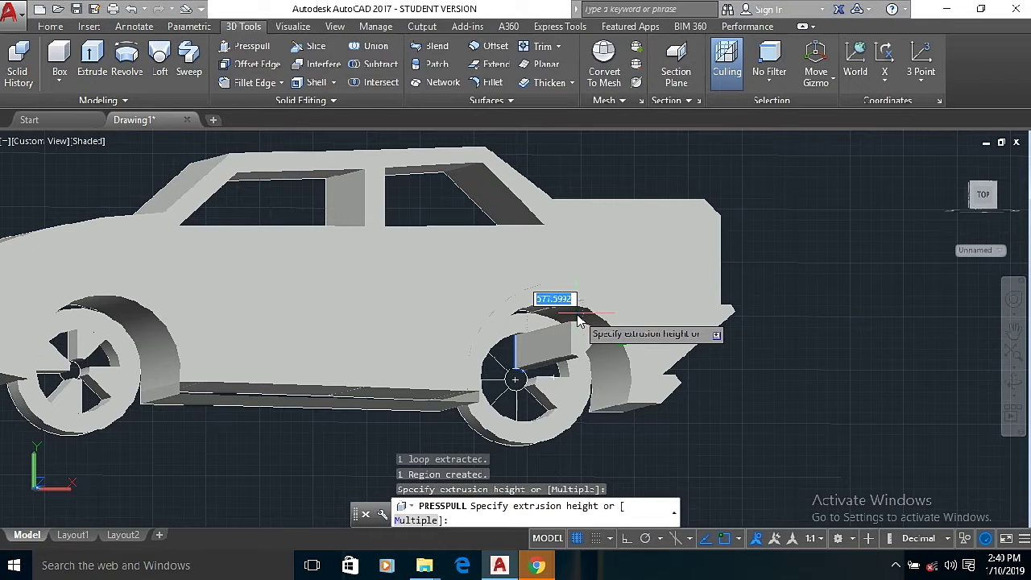
{"action": "key", "text": "F1"}
{"action": "left_click", "coordinate": [1020, 10]}
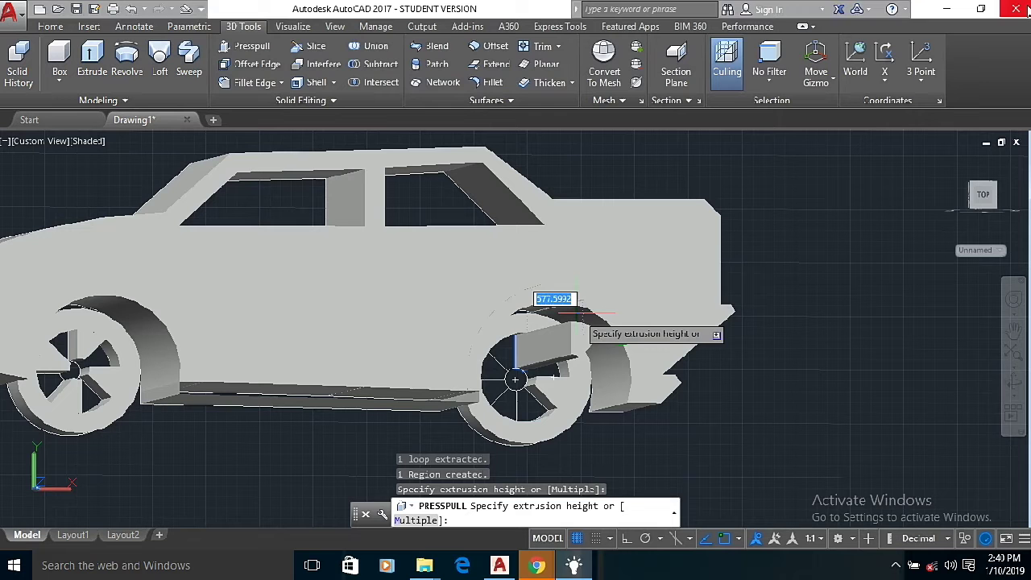
{"action": "type", "text": "100"}
{"action": "key", "text": "Return"}
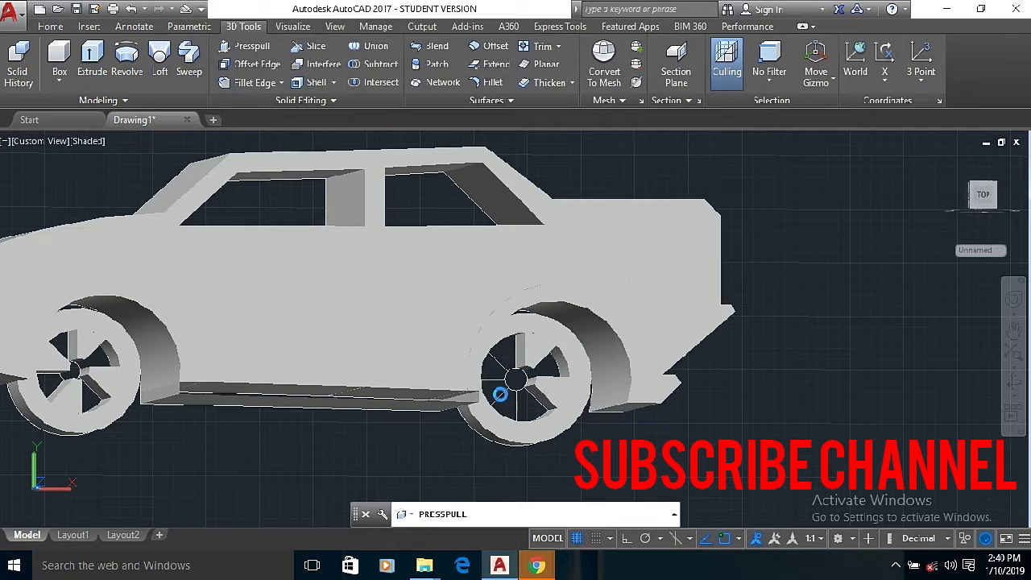
Presspull the remaining alternate spoke sectors on the left half of the rear wheel by 100.
{"action": "left_click", "coordinate": [498, 358]}
{"action": "type", "text": "1"}
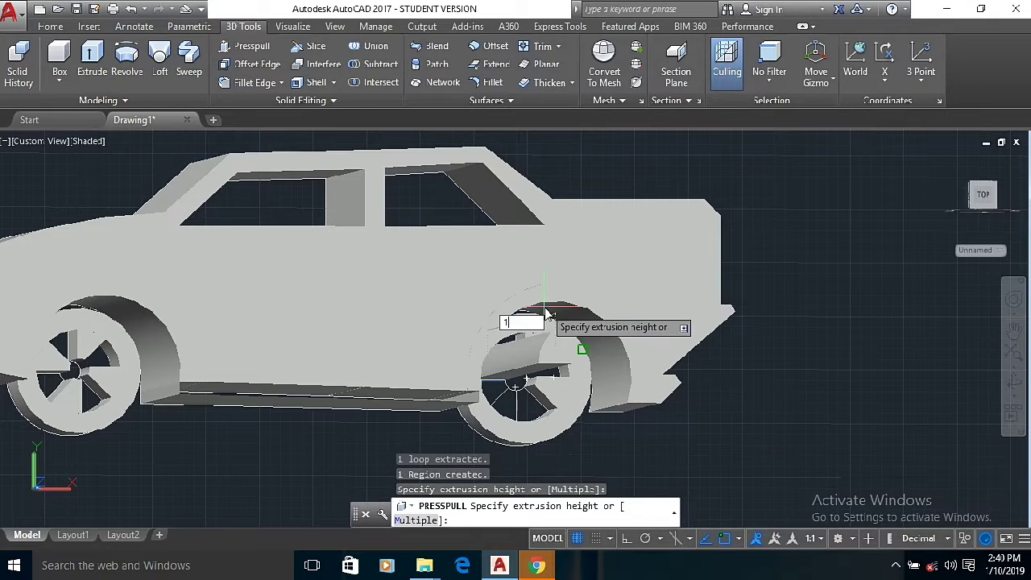
{"action": "key", "text": "Return"}
{"action": "left_click", "coordinate": [501, 403]}
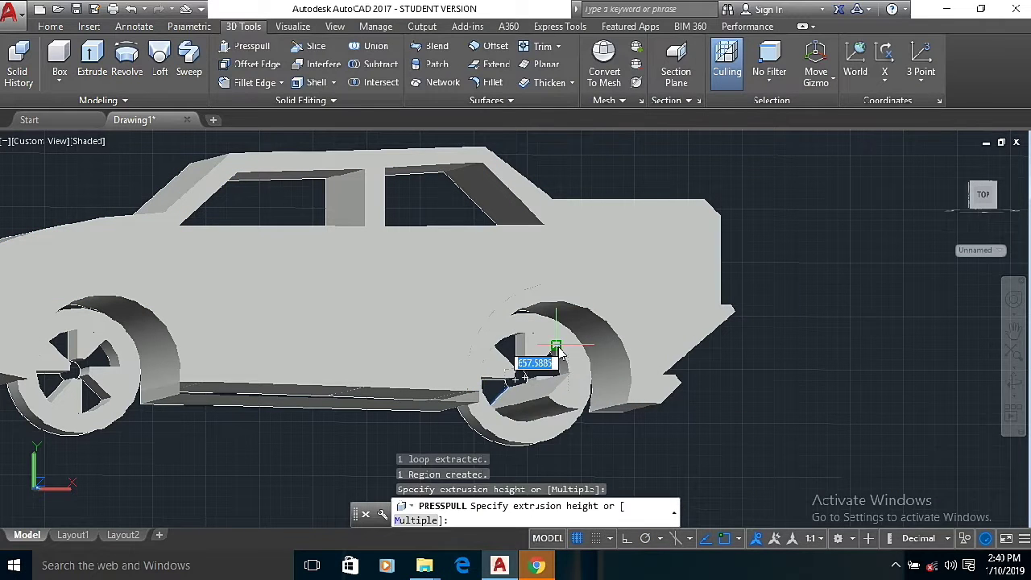
{"action": "key", "text": "Escape"}
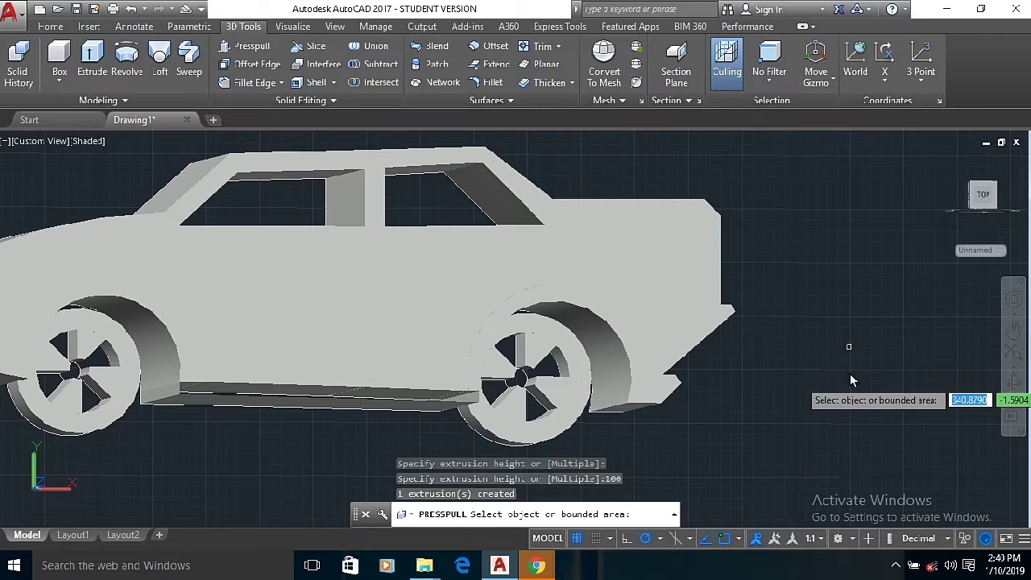
{"action": "key", "text": "Escape"}
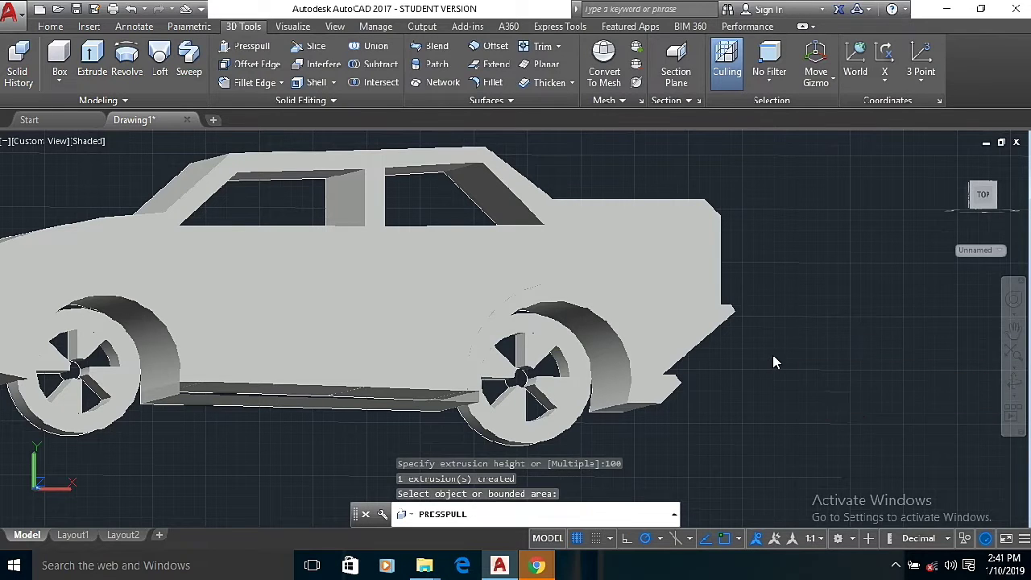
Copy the front wheel from its hub about 300 along its axis into the arch on the car's opposite side.
{"action": "middle_click_drag", "start_coordinate": [773, 360], "coordinate": [593, 299], "text": "shift"}
{"action": "left_click", "coordinate": [224, 329]}
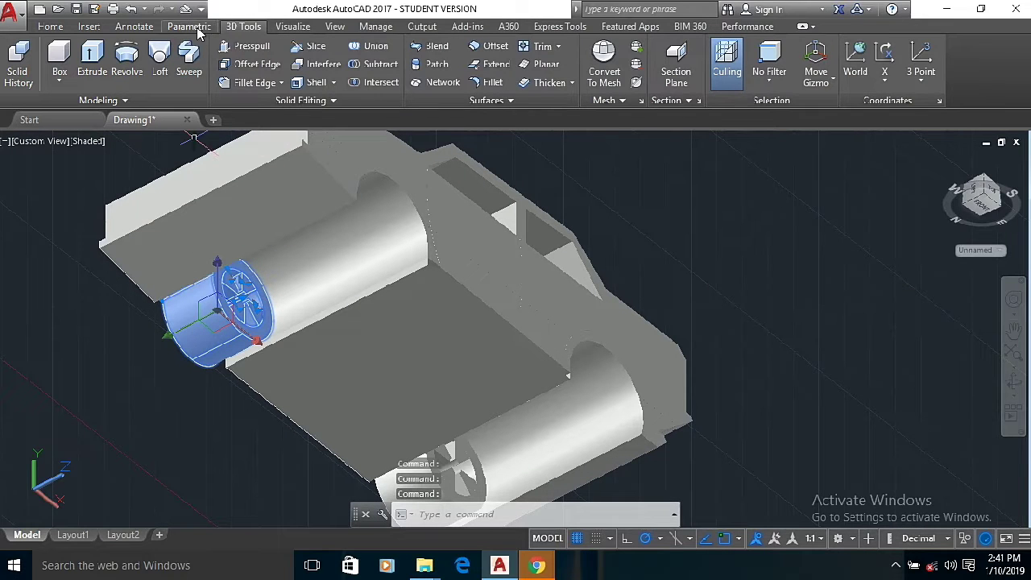
{"action": "left_click", "coordinate": [49, 26]}
{"action": "left_click", "coordinate": [195, 64]}
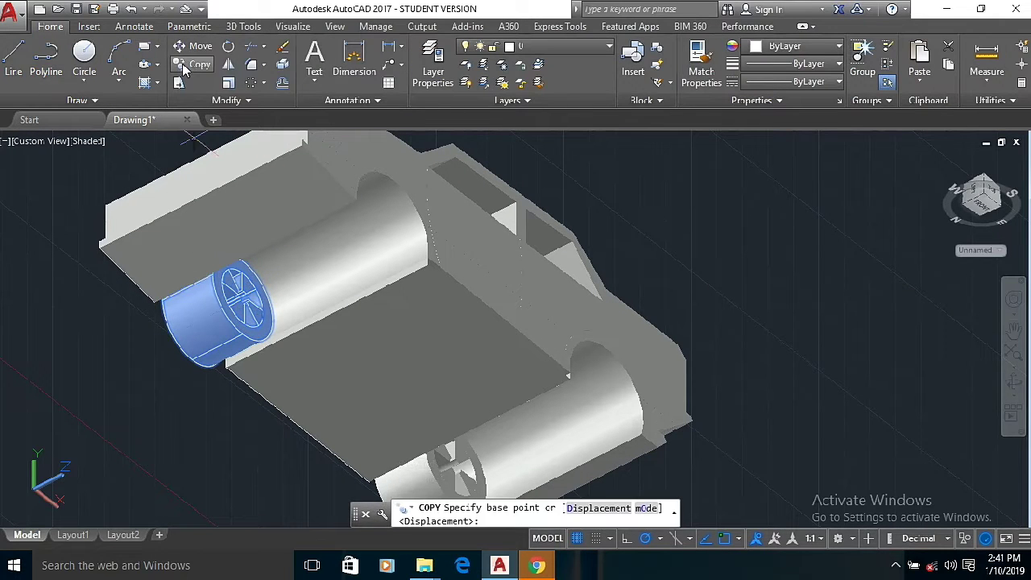
{"action": "left_click", "coordinate": [244, 300]}
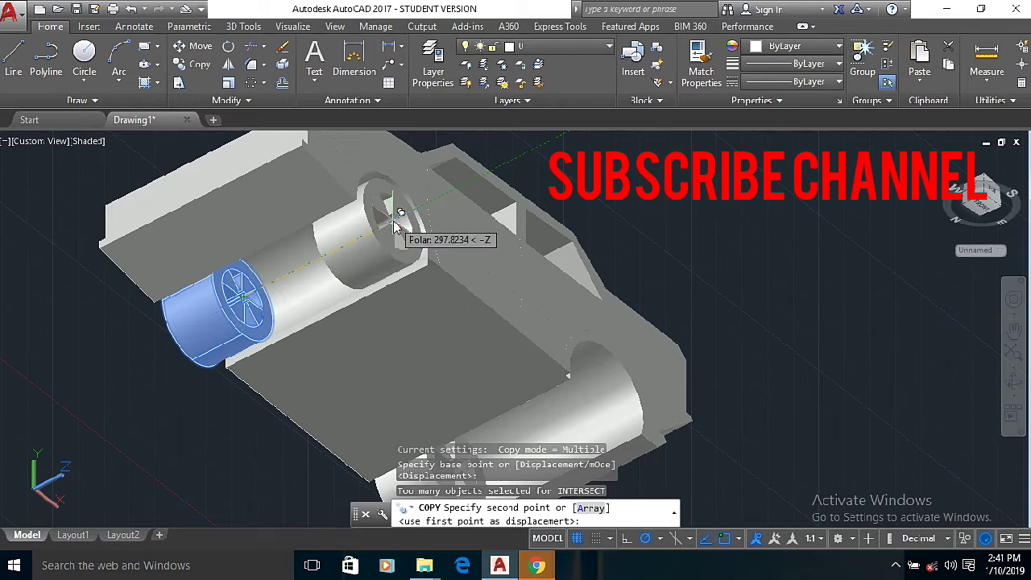
{"action": "right_click", "coordinate": [103, 358]}
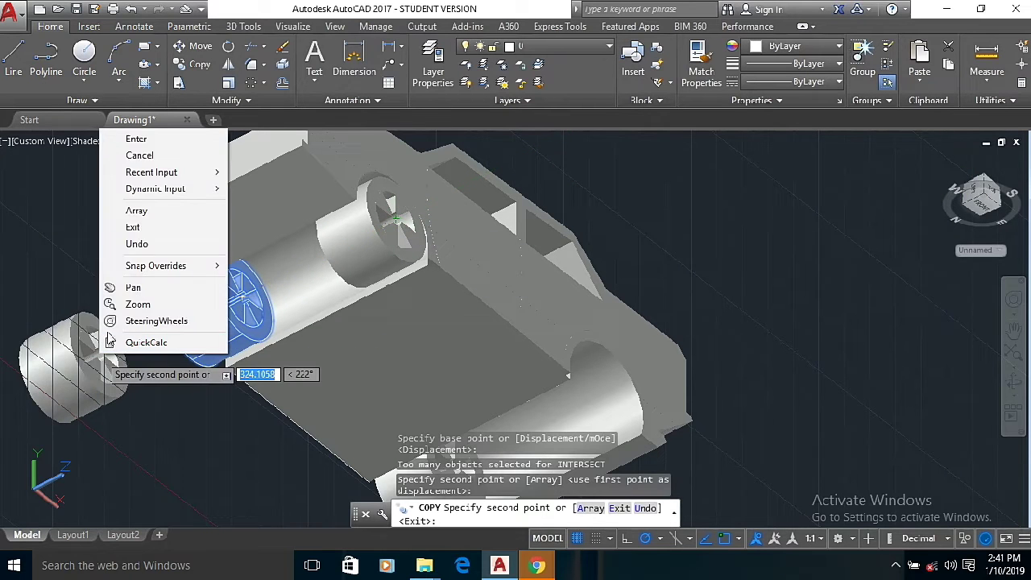
{"action": "left_click", "coordinate": [129, 156]}
Set the colour of the original front wheel's tyre to black (0,0,0).
{"action": "scroll", "coordinate": [455, 420], "scroll_direction": "down", "scroll_amount": 4}
{"action": "scroll", "coordinate": [532, 438], "scroll_direction": "up", "scroll_amount": 6}
{"action": "scroll", "coordinate": [519, 414], "scroll_direction": "down", "scroll_amount": 4}
{"action": "middle_click_drag", "start_coordinate": [254, 348], "coordinate": [548, 408], "text": "shift"}
{"action": "right_click", "coordinate": [547, 408]}
{"action": "left_click", "coordinate": [616, 125]}
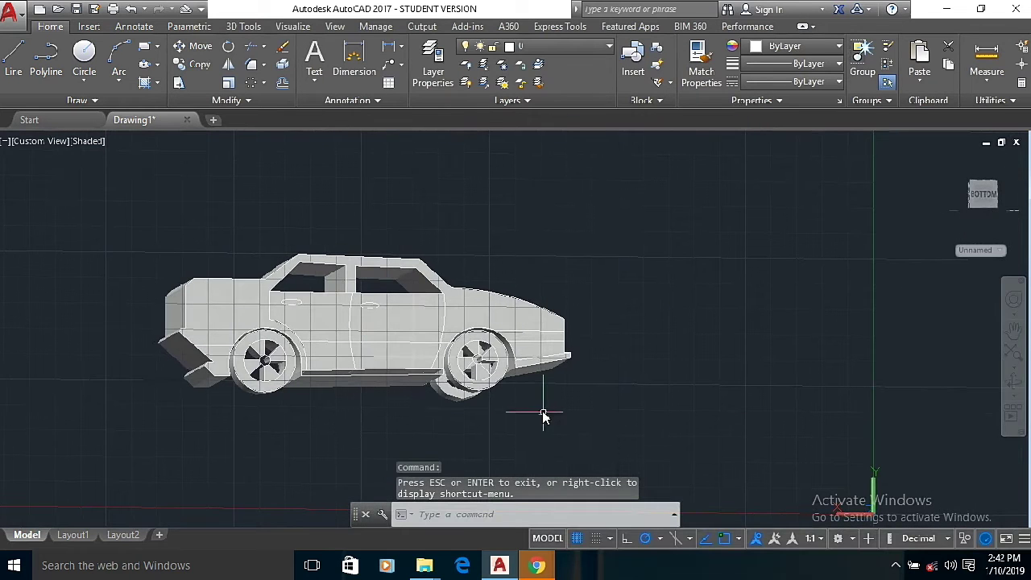
{"action": "left_click", "coordinate": [505, 380]}
{"action": "left_click", "coordinate": [756, 46]}
{"action": "left_click", "coordinate": [751, 109]}
{"action": "right_click", "coordinate": [597, 310]}
{"action": "left_click", "coordinate": [523, 213]}
{"action": "left_click", "coordinate": [591, 226]}
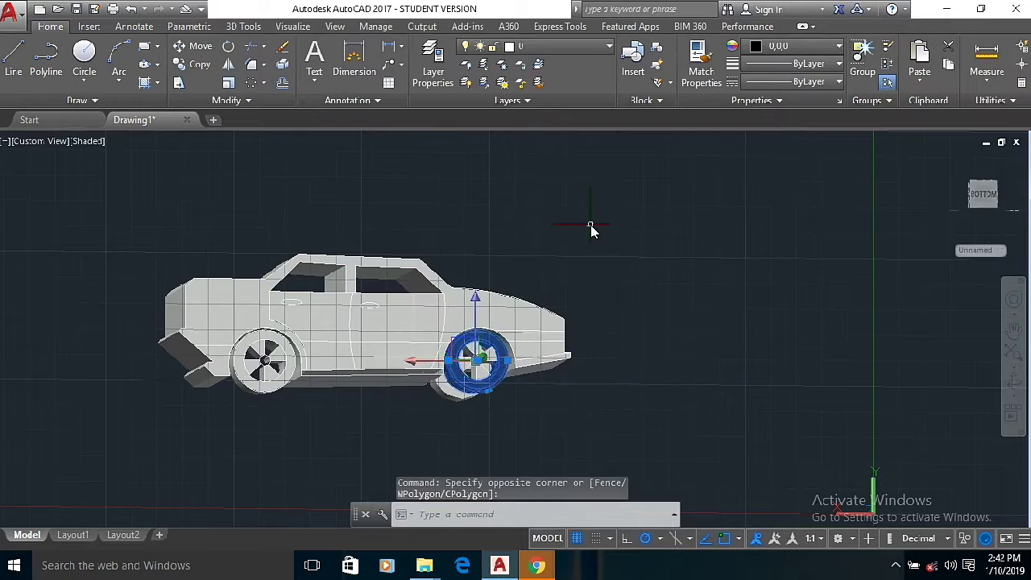
{"action": "key", "text": "Escape"}
Set the colour of the rear wheel's tyre to black, like the front tyre.
{"action": "scroll", "coordinate": [583, 238], "scroll_direction": "up", "scroll_amount": 2}
{"action": "scroll", "coordinate": [467, 264], "scroll_direction": "down", "scroll_amount": 5}
{"action": "scroll", "coordinate": [372, 318], "scroll_direction": "up", "scroll_amount": 4}
{"action": "left_click", "coordinate": [395, 352]}
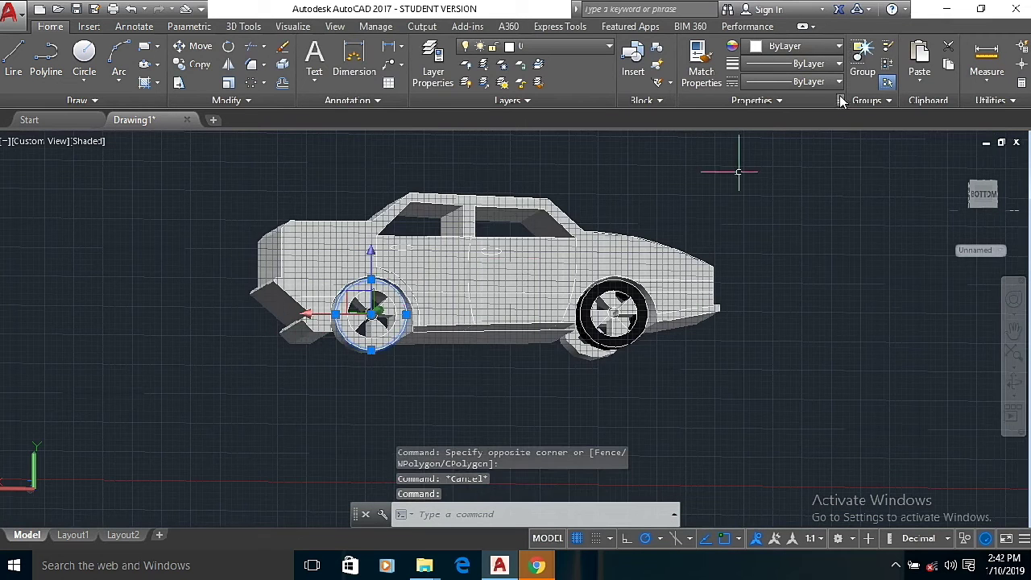
{"action": "key", "text": "Escape"}
{"action": "left_click", "coordinate": [375, 351]}
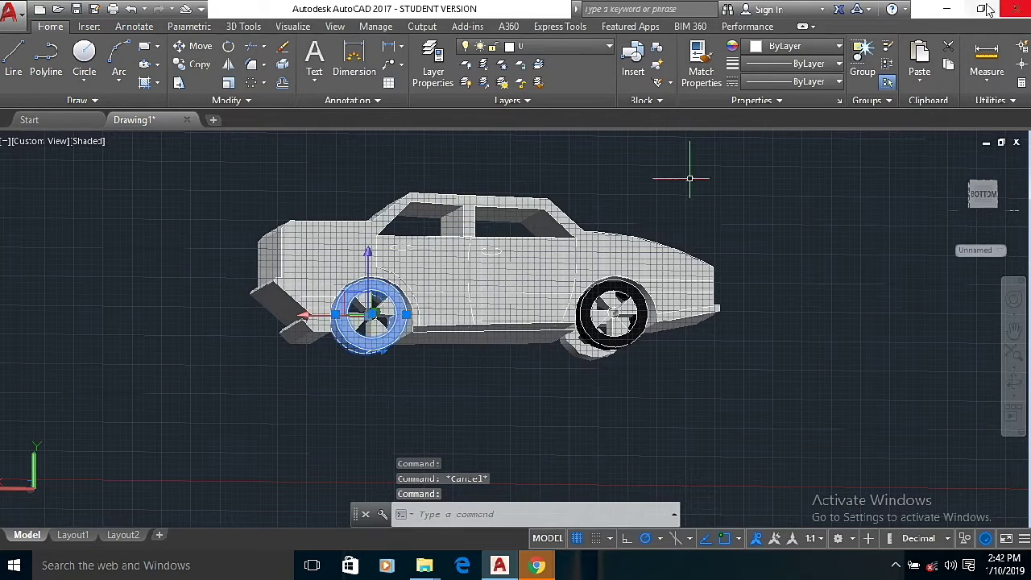
{"action": "left_click", "coordinate": [756, 52]}
{"action": "left_click", "coordinate": [748, 104]}
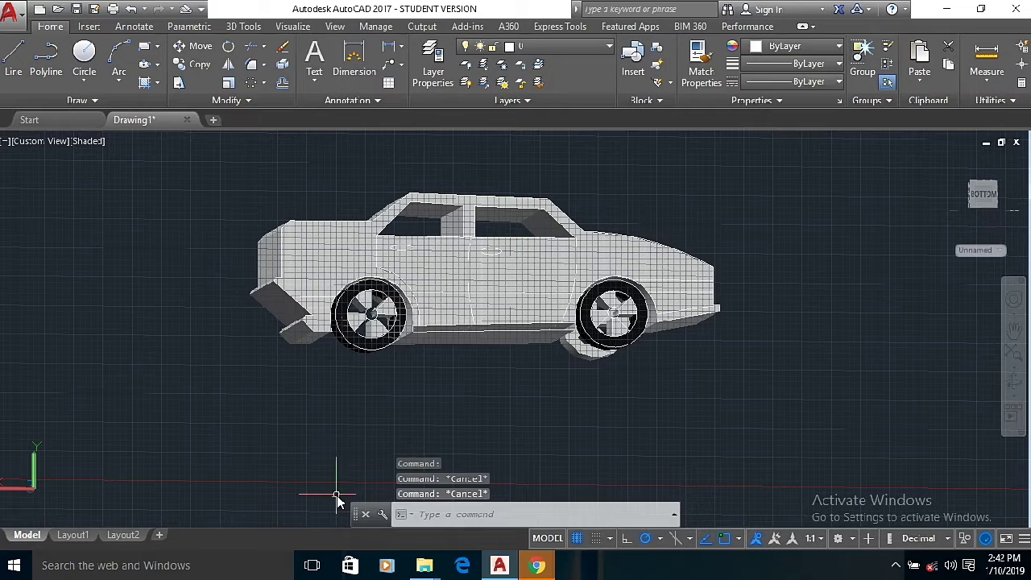
Set the colour of the copied front wheel's tyre on the opposite side to black (0,0,0).
{"action": "middle_click_drag", "start_coordinate": [813, 374], "coordinate": [457, 293], "text": "shift"}
{"action": "right_click", "coordinate": [457, 293]}
{"action": "left_click", "coordinate": [491, 15]}
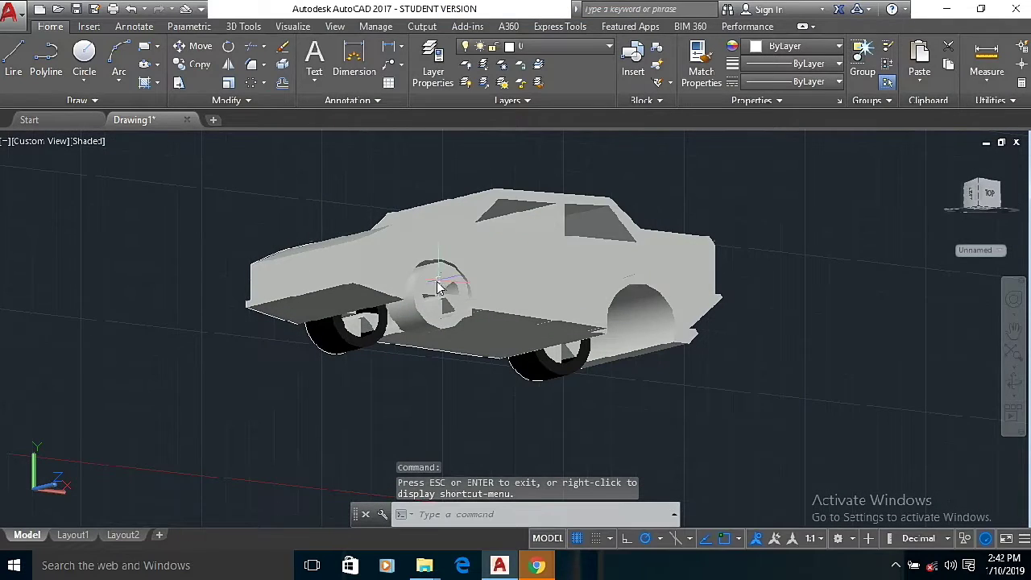
{"action": "left_click", "coordinate": [440, 302]}
{"action": "key", "text": "Escape"}
{"action": "left_click", "coordinate": [448, 277]}
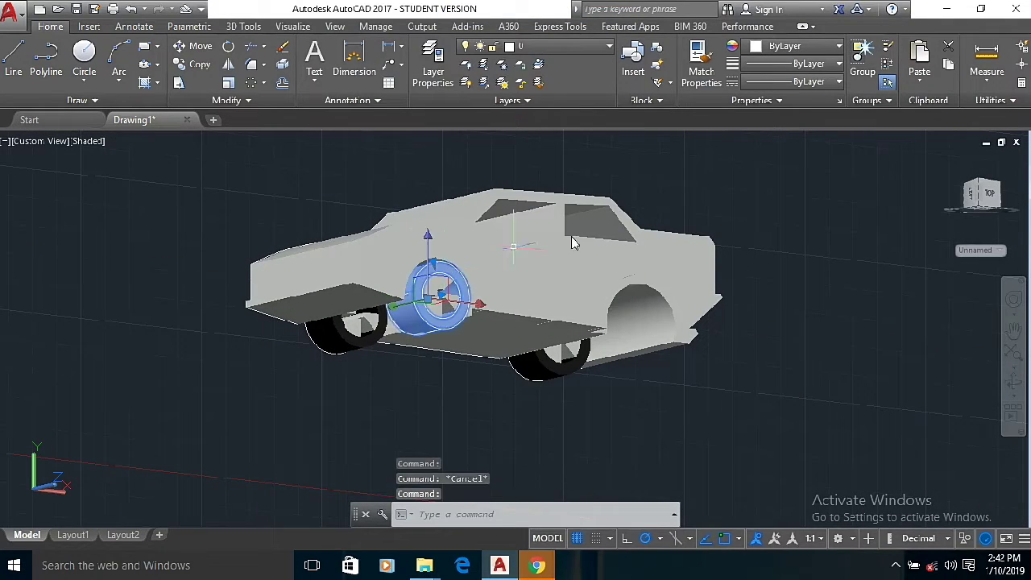
{"action": "left_click", "coordinate": [755, 47]}
{"action": "left_click", "coordinate": [752, 108]}
{"action": "left_click_drag", "start_coordinate": [793, 434], "coordinate": [686, 239], "text": "shift"}
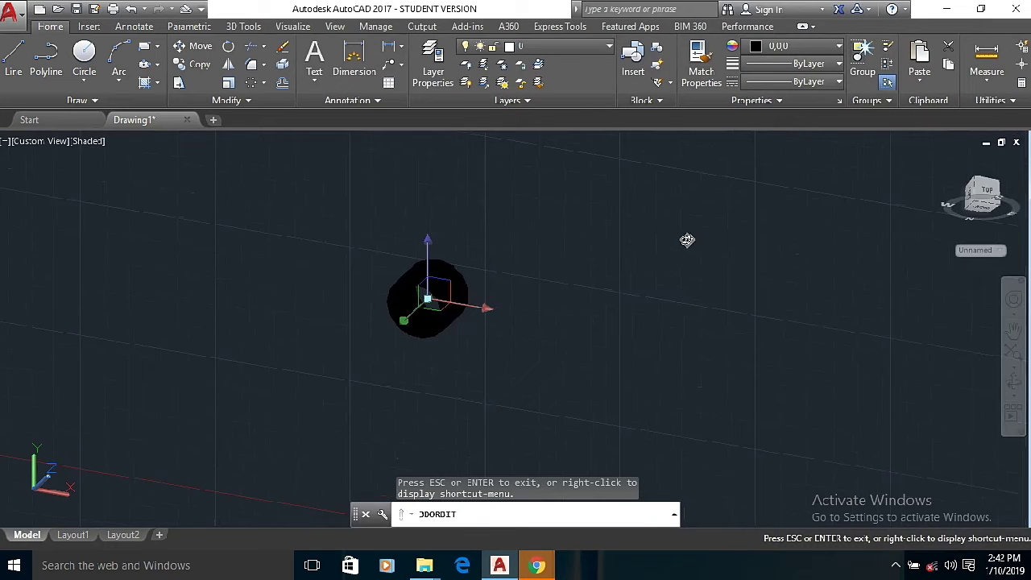
{"action": "left_click", "coordinate": [141, 8]}
{"action": "left_click_drag", "start_coordinate": [460, 269], "coordinate": [635, 234]}
{"action": "right_click", "coordinate": [757, 241]}
{"action": "left_click", "coordinate": [769, 250]}
{"action": "left_click", "coordinate": [567, 399]}
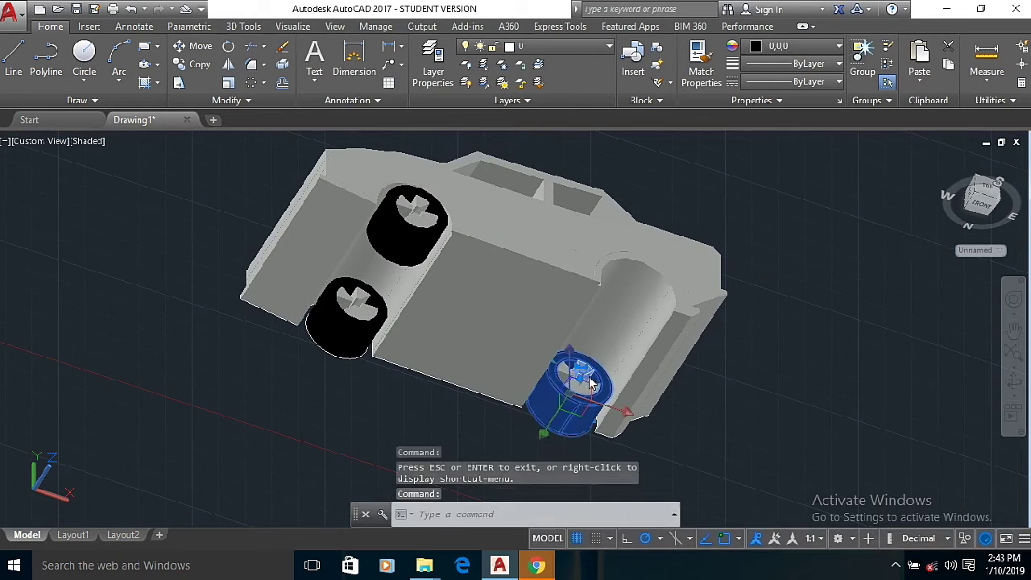
{"action": "left_click", "coordinate": [591, 387]}
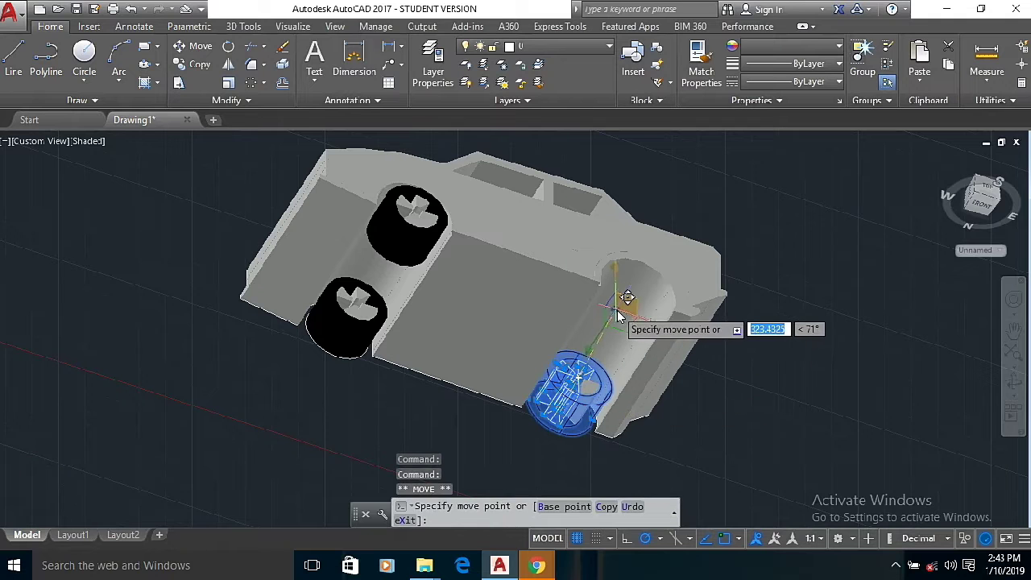
{"action": "right_click", "coordinate": [581, 379]}
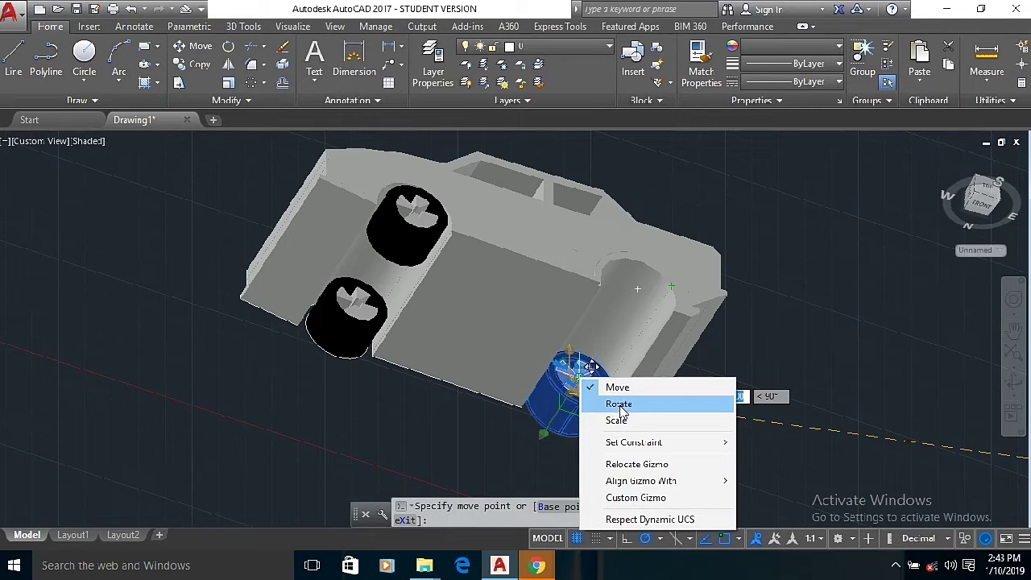
{"action": "key", "text": "Escape"}
{"action": "key", "text": "Escape"}
{"action": "key", "text": "Escape"}
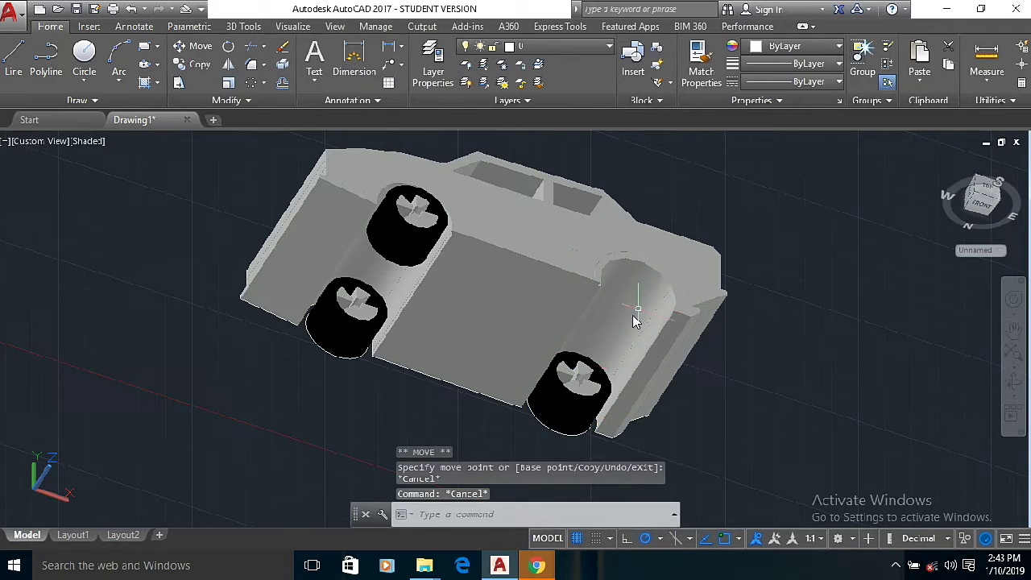
{"action": "scroll", "coordinate": [632, 315], "scroll_direction": "up", "scroll_amount": 1}
{"action": "left_click", "coordinate": [1013, 383]}
{"action": "left_click_drag", "start_coordinate": [794, 393], "coordinate": [762, 424]}
{"action": "right_click", "coordinate": [761, 423]}
{"action": "left_click", "coordinate": [826, 141]}
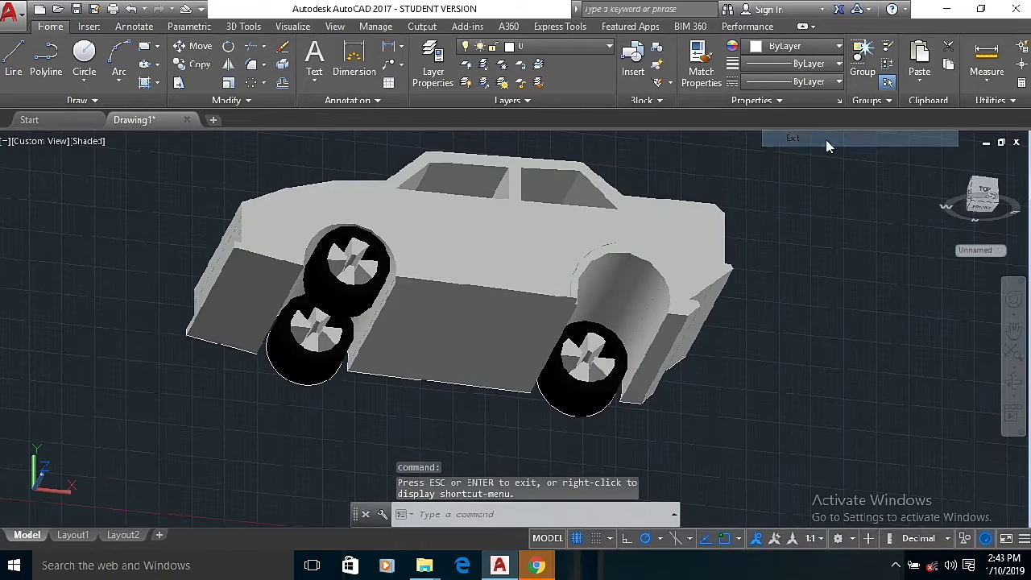
{"action": "left_click", "coordinate": [569, 402]}
{"action": "left_click", "coordinate": [584, 379]}
{"action": "key", "text": "Escape"}
{"action": "key", "text": "Escape"}
{"action": "left_click", "coordinate": [583, 385]}
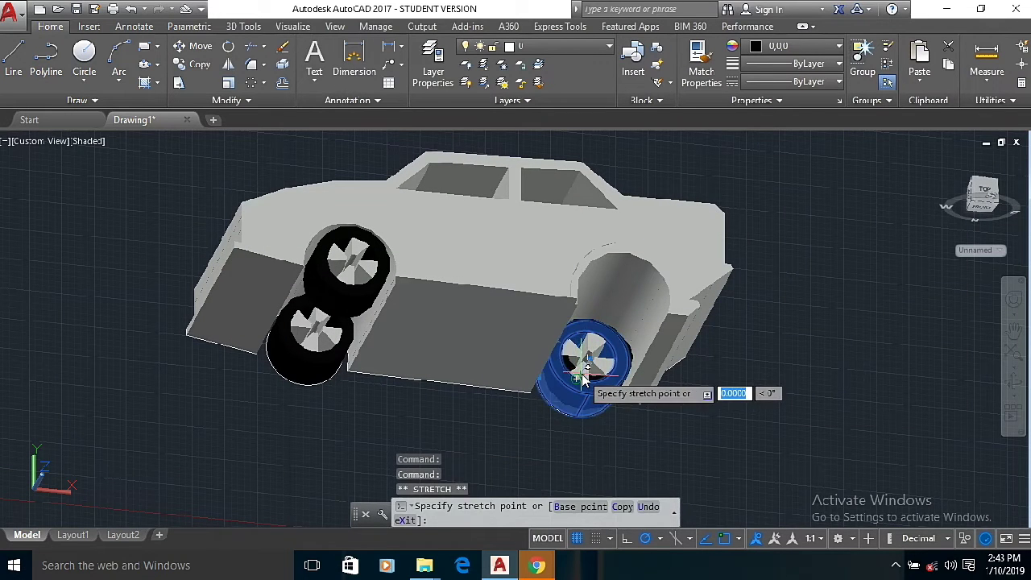
{"action": "key", "text": "Escape"}
{"action": "key", "text": "Escape"}
Copy the rear wheel's tyre and spokes from the hub about 310 along its axis into the arch on the car's opposite side.
{"action": "scroll", "coordinate": [598, 385], "scroll_direction": "up", "scroll_amount": 4}
{"action": "left_click", "coordinate": [613, 408]}
{"action": "left_click", "coordinate": [615, 337]}
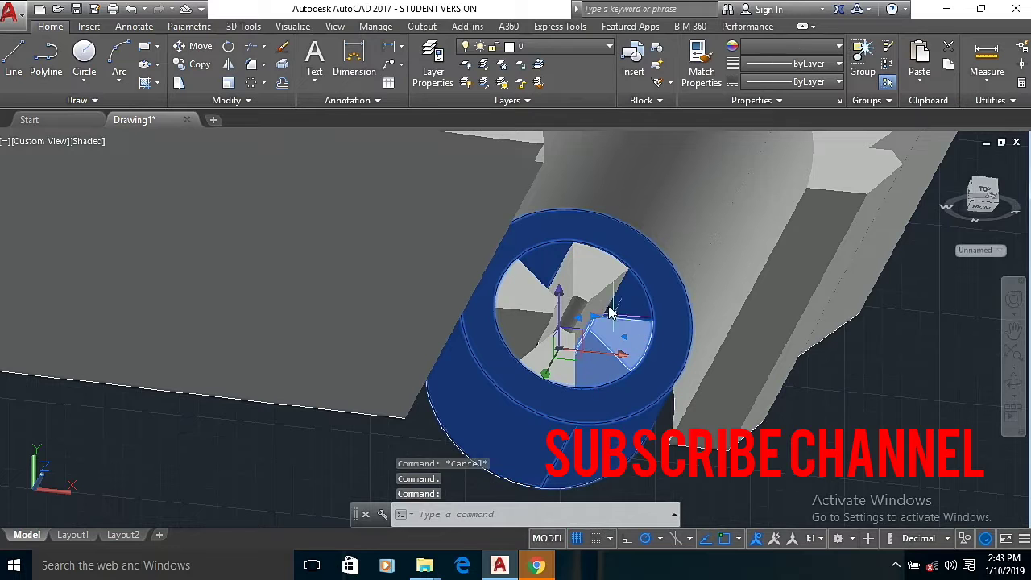
{"action": "left_click", "coordinate": [520, 297]}
{"action": "key", "text": "Escape"}
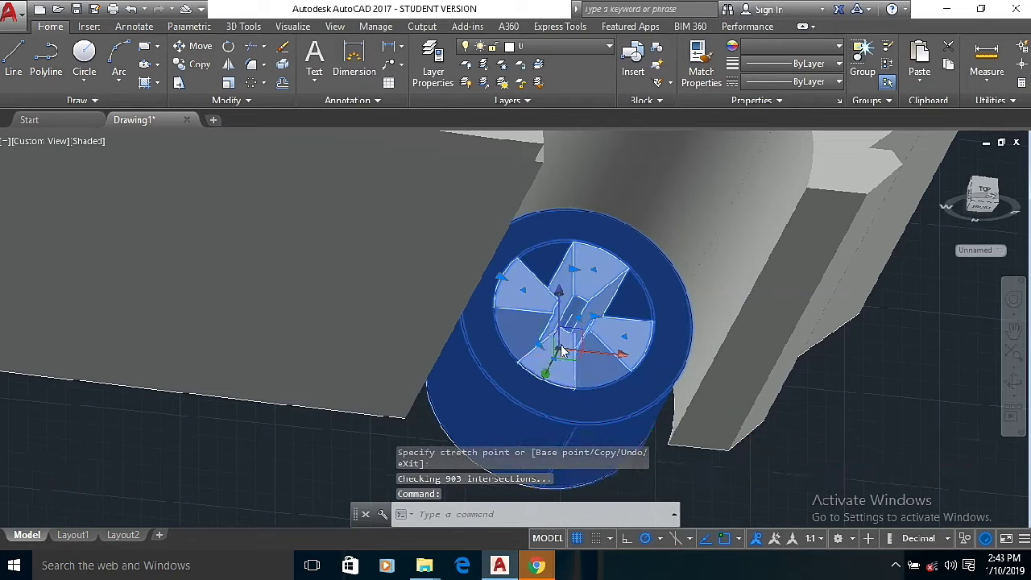
{"action": "scroll", "coordinate": [555, 349], "scroll_direction": "down", "scroll_amount": 4}
{"action": "left_click", "coordinate": [200, 66]}
{"action": "left_click", "coordinate": [559, 341]}
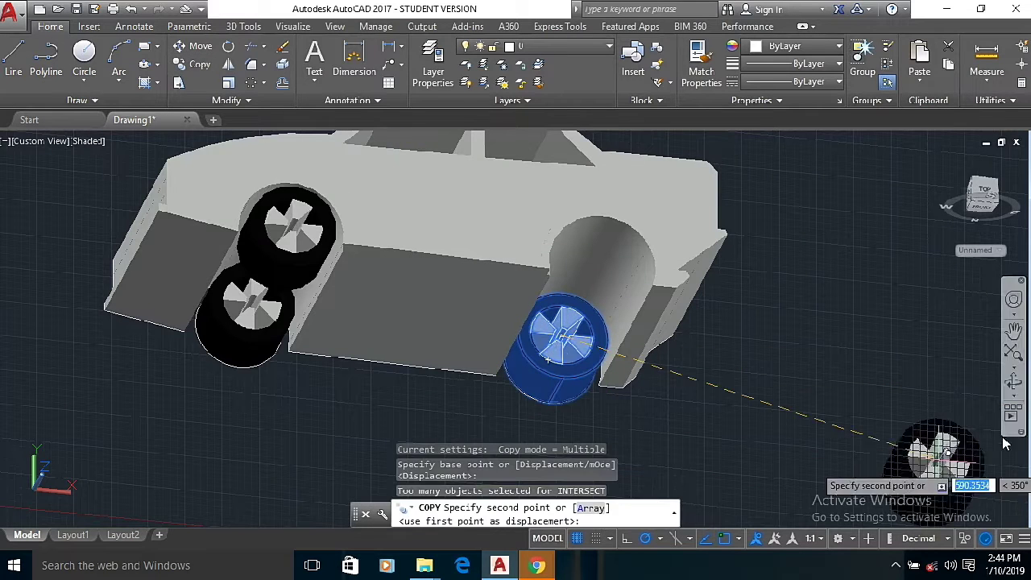
{"action": "left_click", "coordinate": [1013, 382]}
{"action": "left_click_drag", "start_coordinate": [690, 334], "coordinate": [572, 128]}
{"action": "right_click", "coordinate": [569, 122]}
{"action": "left_click", "coordinate": [605, 133]}
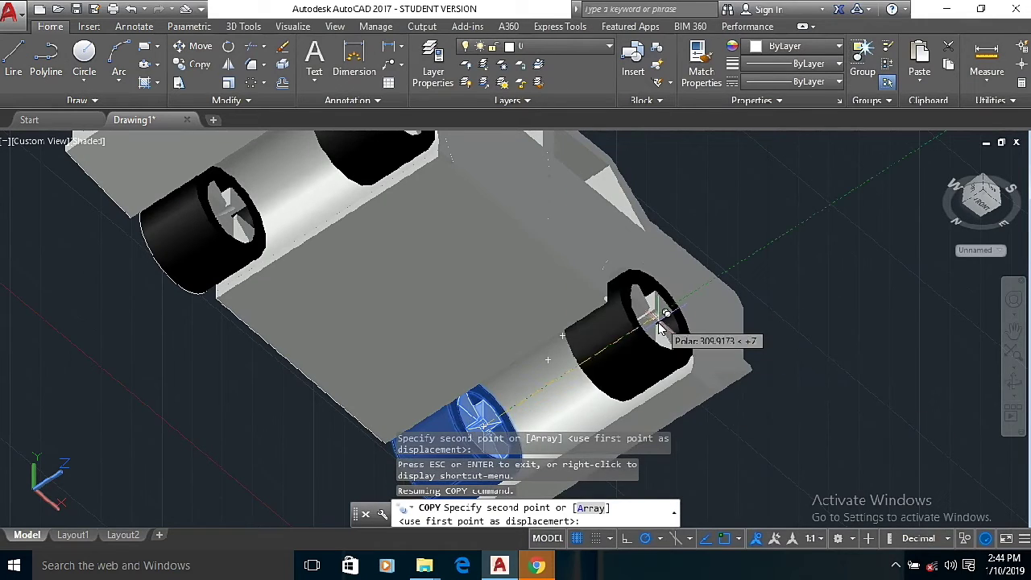
{"action": "left_click", "coordinate": [657, 324]}
{"action": "right_click", "coordinate": [884, 384]}
{"action": "left_click", "coordinate": [952, 182]}
Press-pull the front wheel's hub circle across the underbody into the opposite front wheel to form the axle.
{"action": "left_click", "coordinate": [1013, 383]}
{"action": "left_click_drag", "start_coordinate": [736, 385], "coordinate": [872, 389]}
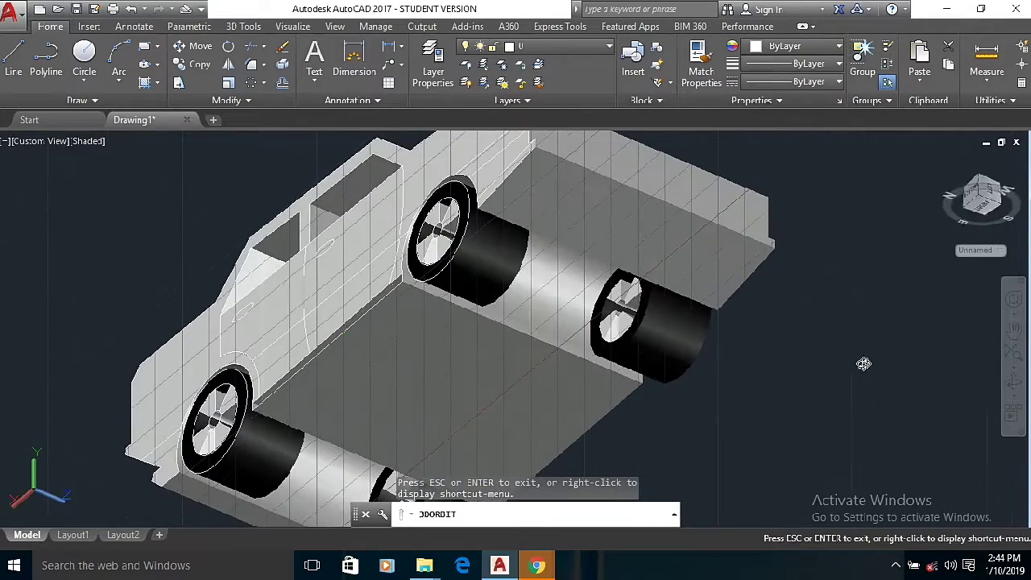
{"action": "right_click", "coordinate": [874, 367]}
{"action": "left_click", "coordinate": [916, 82]}
{"action": "left_click", "coordinate": [243, 26]}
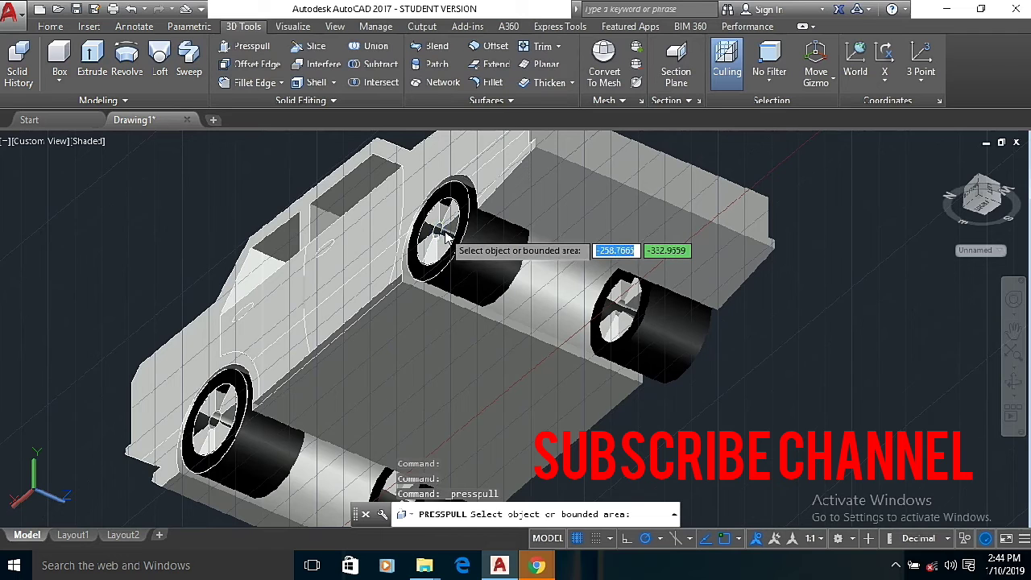
{"action": "left_click", "coordinate": [439, 233]}
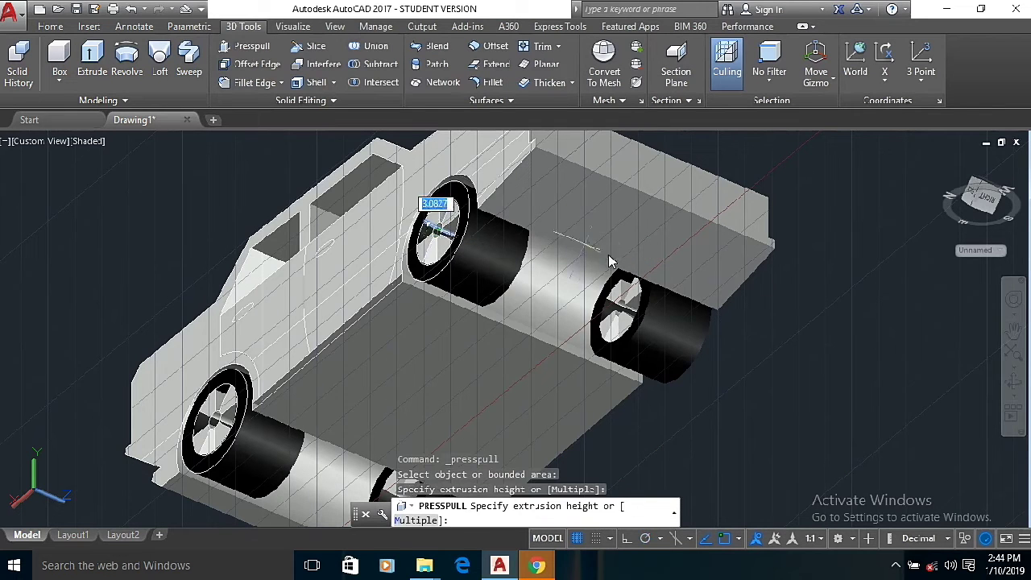
{"action": "key", "text": "Escape"}
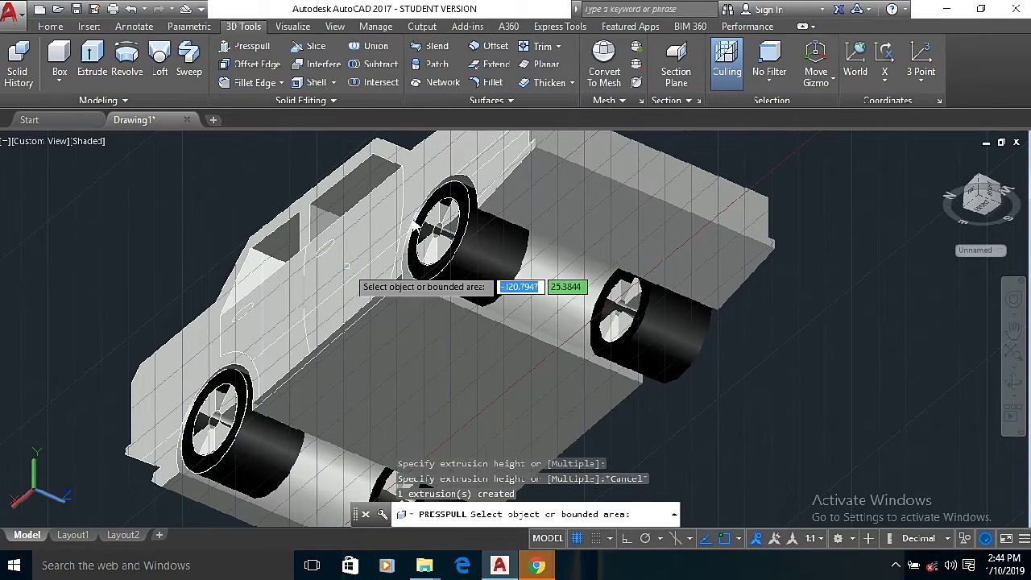
{"action": "scroll", "coordinate": [455, 234], "scroll_direction": "up", "scroll_amount": 2}
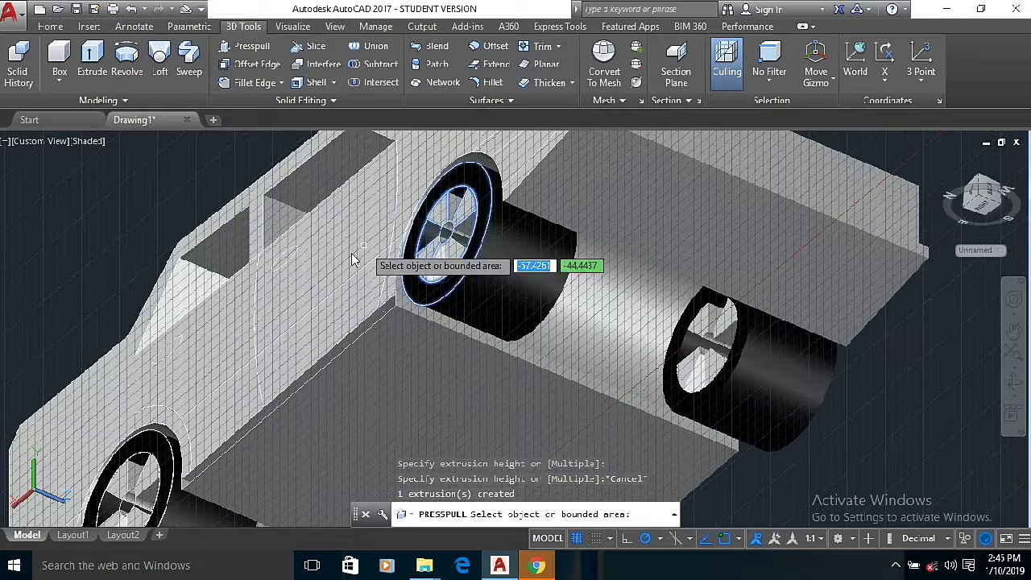
{"action": "left_click", "coordinate": [449, 234]}
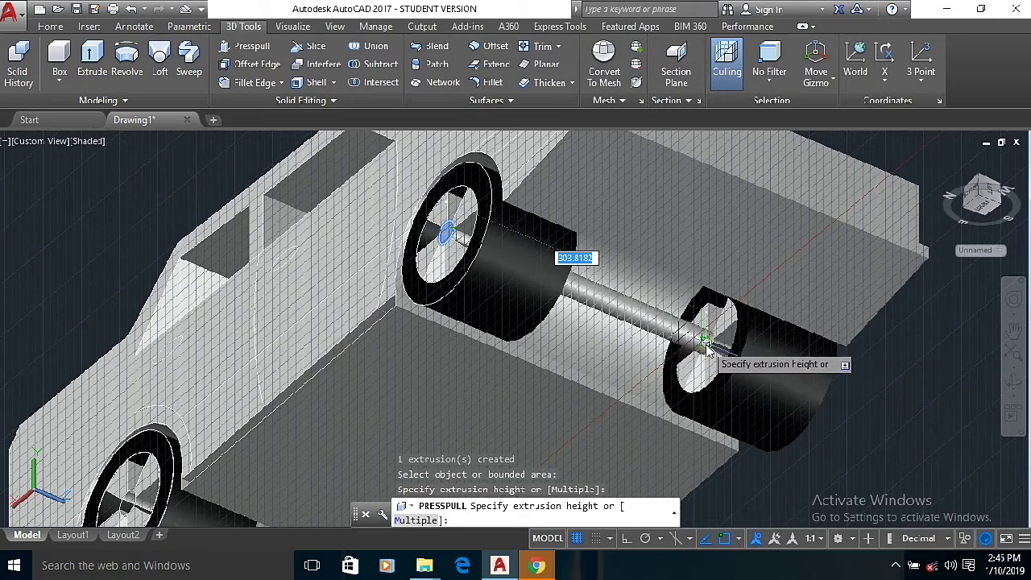
{"action": "left_click", "coordinate": [794, 381]}
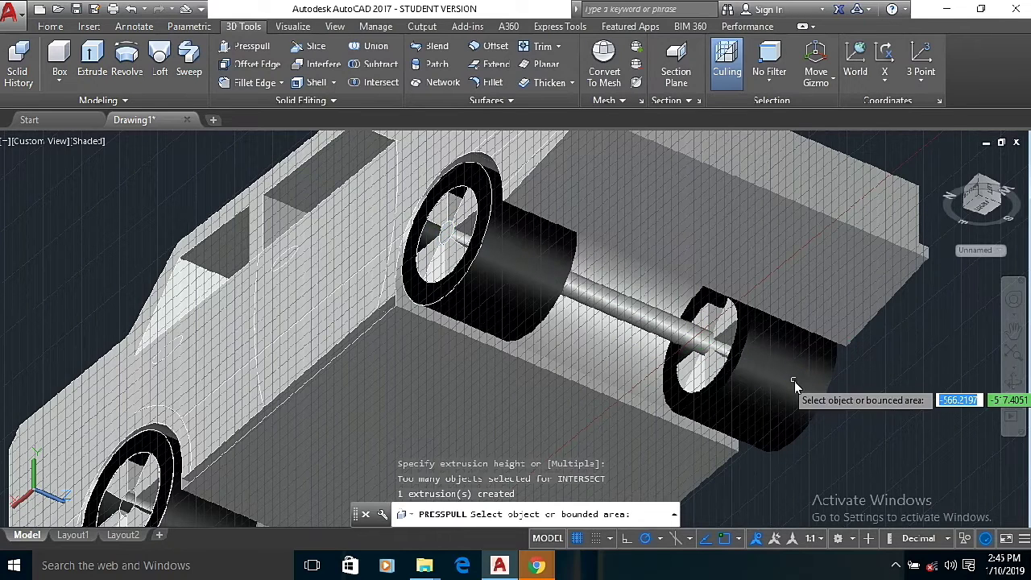
Press-pull the rear wheel's hub circle across the underbody into the opposite rear wheel to form the rear axle.
{"action": "scroll", "coordinate": [814, 373], "scroll_direction": "down", "scroll_amount": 4}
{"action": "scroll", "coordinate": [647, 457], "scroll_direction": "down", "scroll_amount": 7}
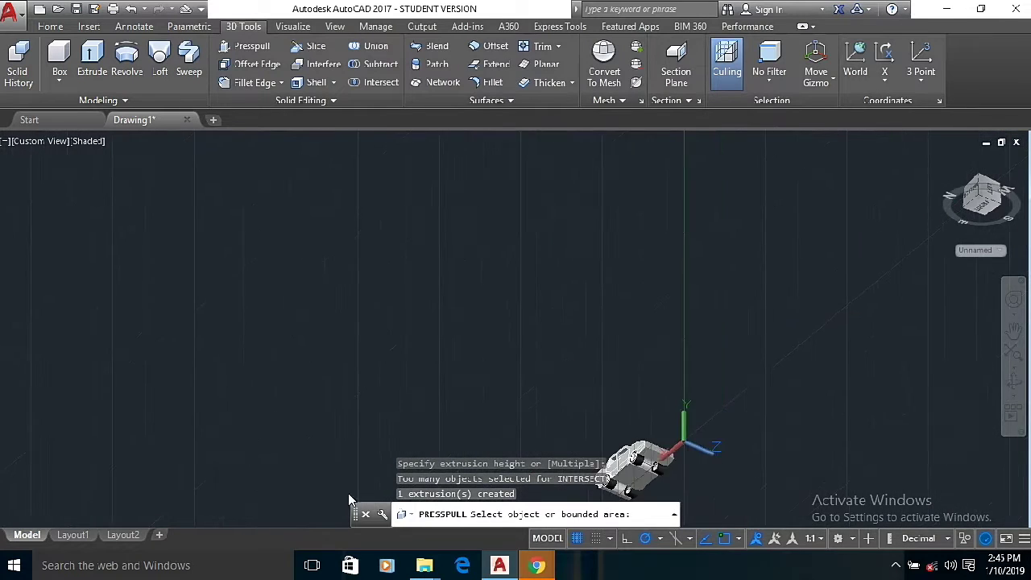
{"action": "scroll", "coordinate": [367, 504], "scroll_direction": "up", "scroll_amount": 5}
{"action": "scroll", "coordinate": [368, 507], "scroll_direction": "up", "scroll_amount": 2}
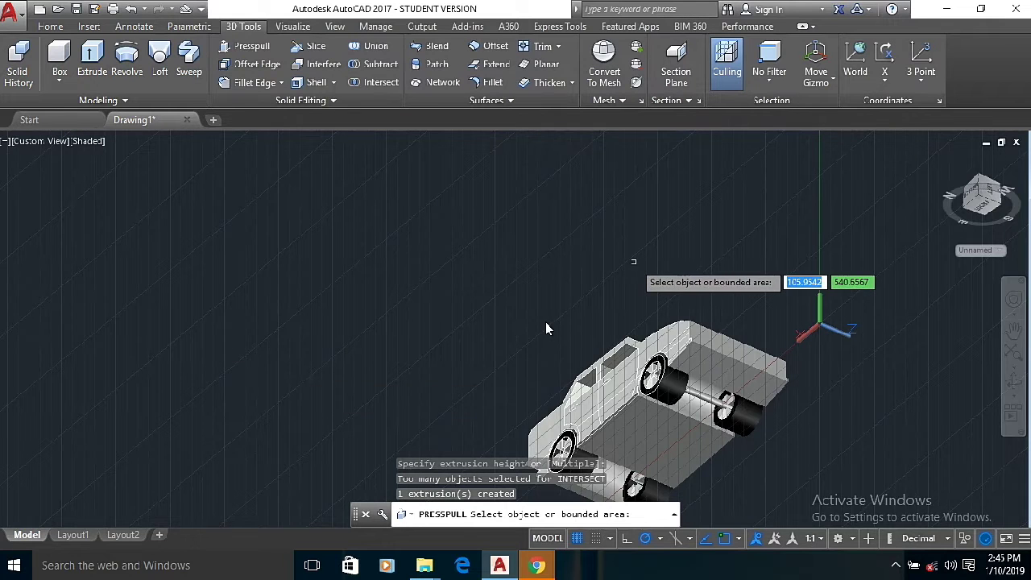
{"action": "scroll", "coordinate": [545, 328], "scroll_direction": "down", "scroll_amount": 3}
{"action": "scroll", "coordinate": [556, 338], "scroll_direction": "up", "scroll_amount": 2}
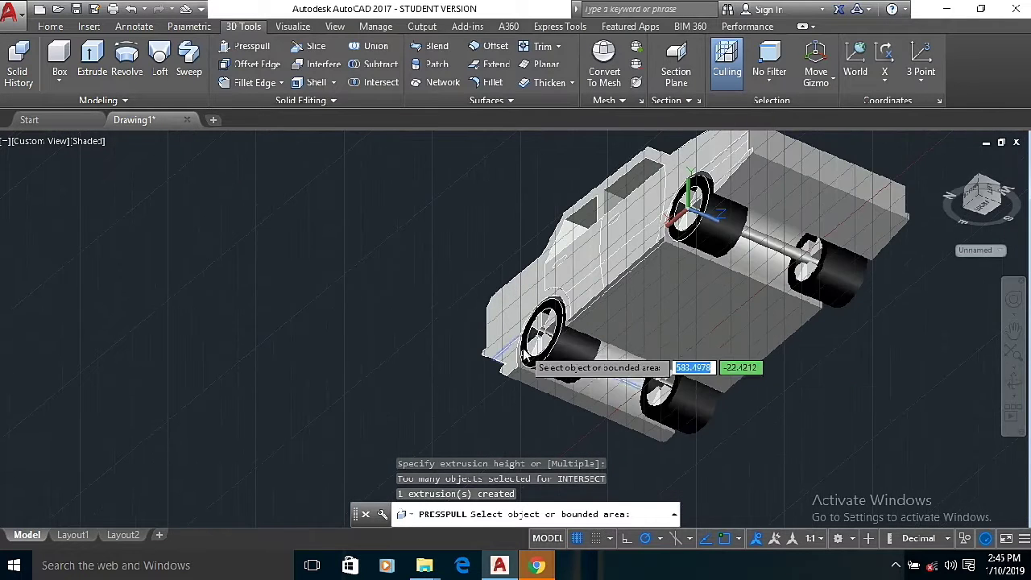
{"action": "scroll", "coordinate": [563, 334], "scroll_direction": "up", "scroll_amount": 3}
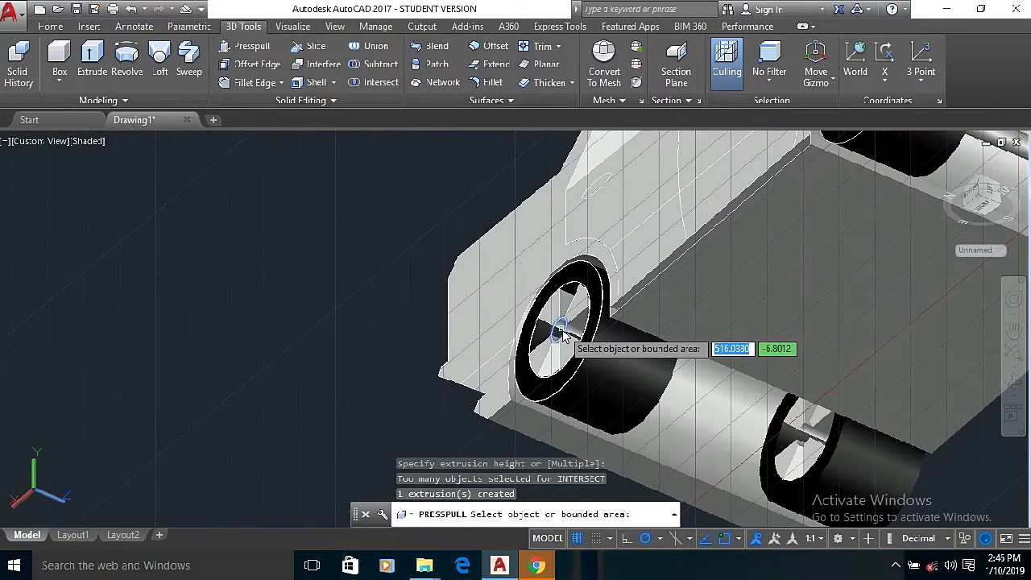
{"action": "left_click", "coordinate": [561, 335]}
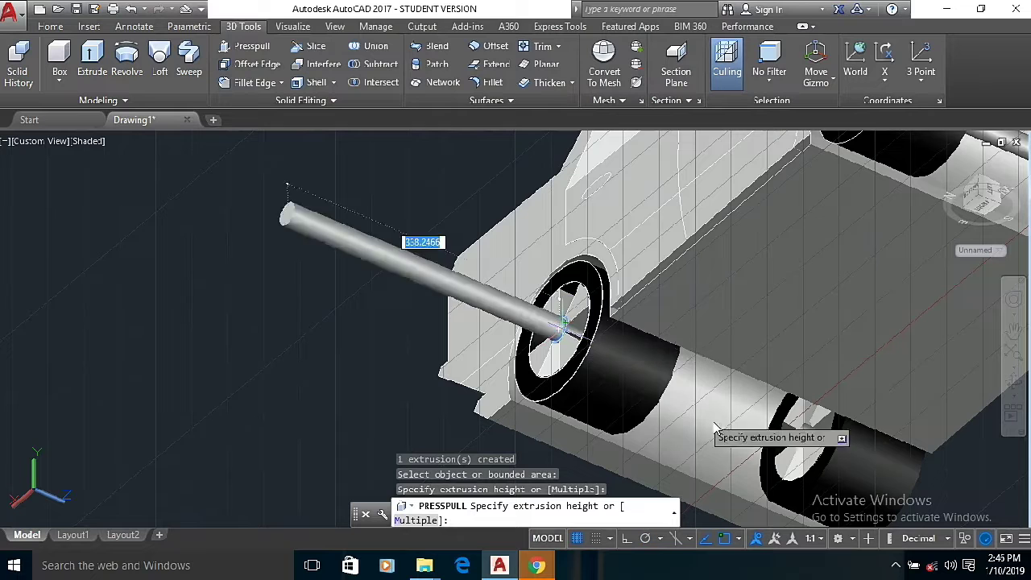
{"action": "left_click", "coordinate": [892, 479]}
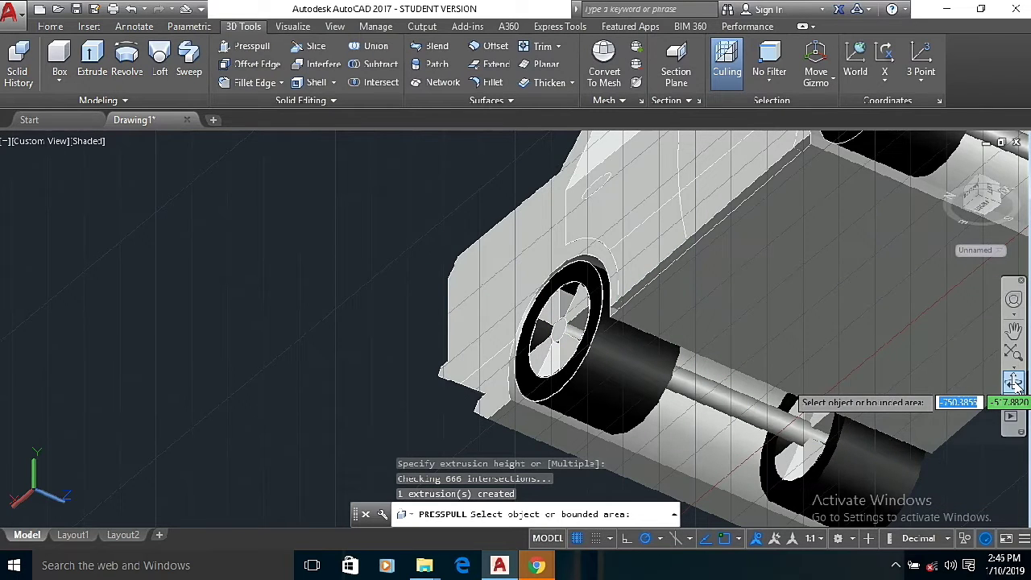
Draw a rectangle on the car's sloping windscreen face, inset slightly from the face's edges.
{"action": "left_click", "coordinate": [1013, 383]}
{"action": "left_click_drag", "start_coordinate": [918, 367], "coordinate": [688, 378]}
{"action": "scroll", "coordinate": [688, 377], "scroll_direction": "down", "scroll_amount": 1}
{"action": "left_click_drag", "start_coordinate": [716, 297], "coordinate": [654, 321]}
{"action": "right_click", "coordinate": [653, 320]}
{"action": "left_click", "coordinate": [715, 40]}
{"action": "key", "text": "Escape"}
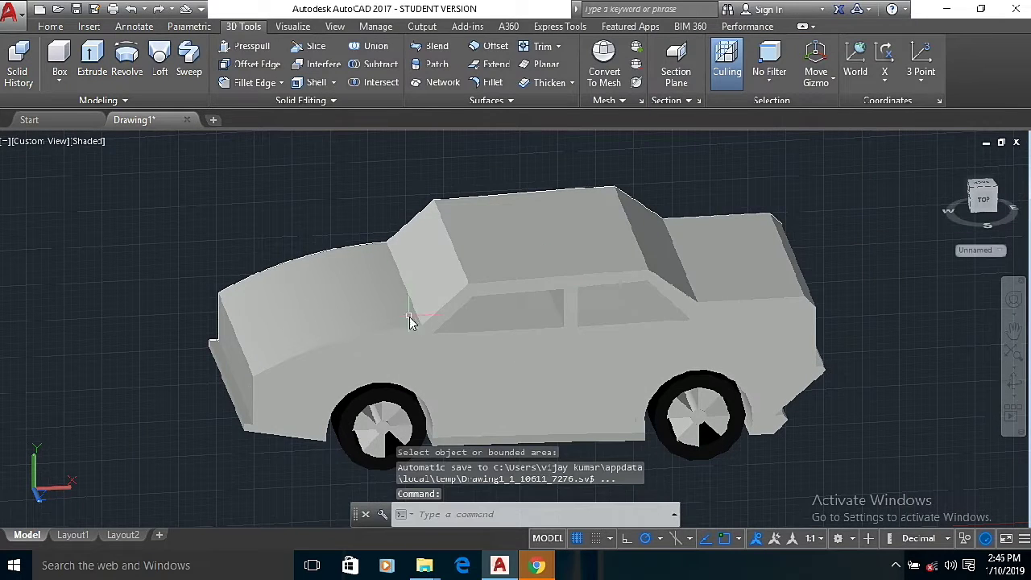
{"action": "left_click", "coordinate": [1013, 384]}
{"action": "left_click_drag", "start_coordinate": [606, 405], "coordinate": [729, 374]}
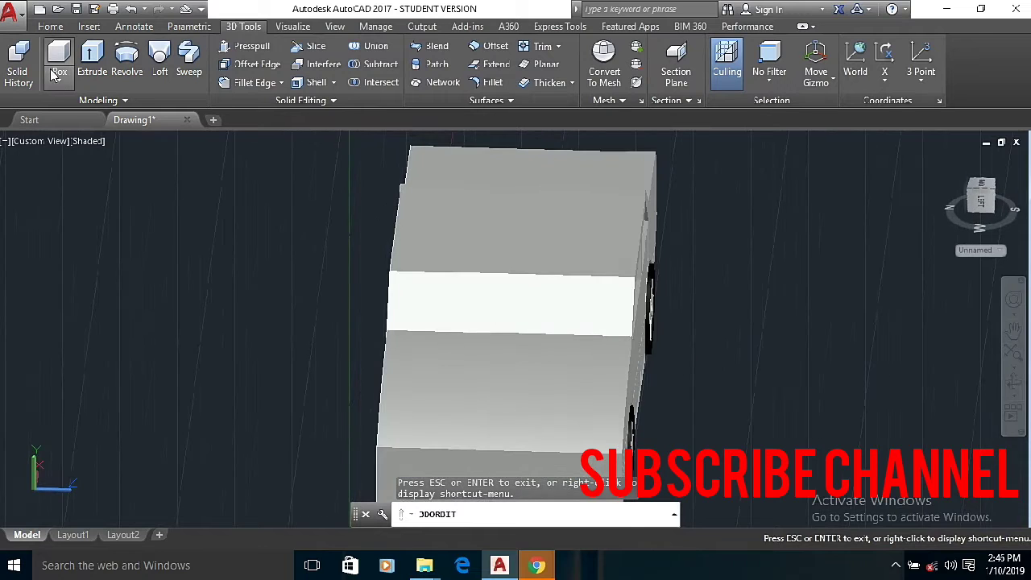
{"action": "left_click", "coordinate": [50, 26]}
{"action": "left_click", "coordinate": [146, 46]}
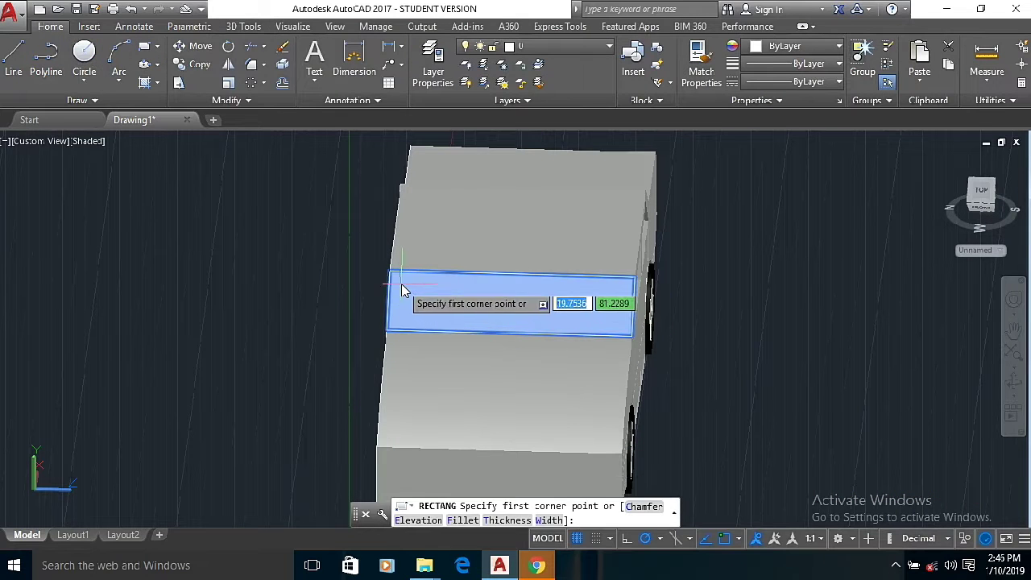
{"action": "left_click", "coordinate": [414, 292]}
{"action": "left_click", "coordinate": [624, 326]}
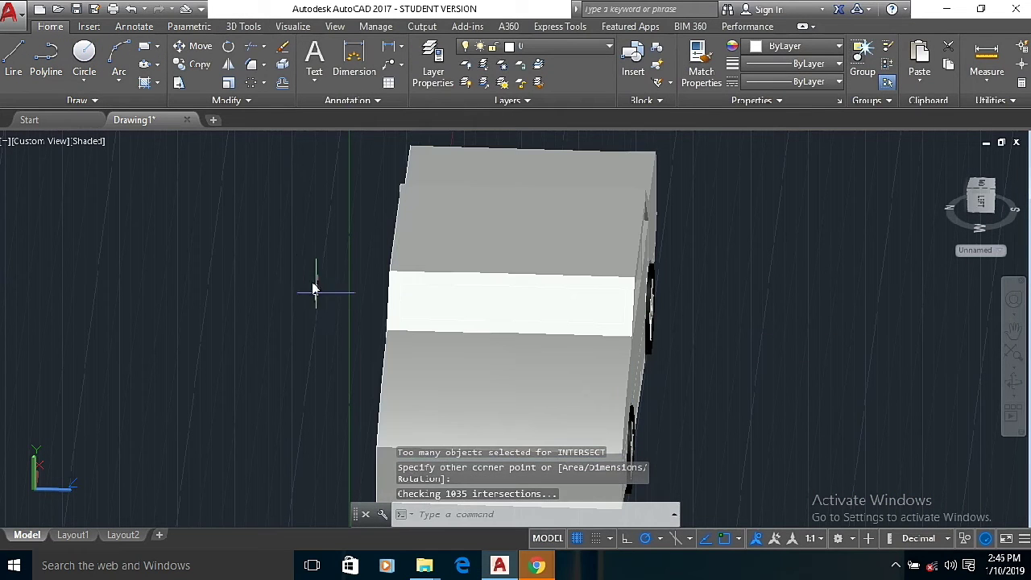
Try to press-pull the windscreen rectangle outward by about 87.
{"action": "left_click", "coordinate": [243, 27]}
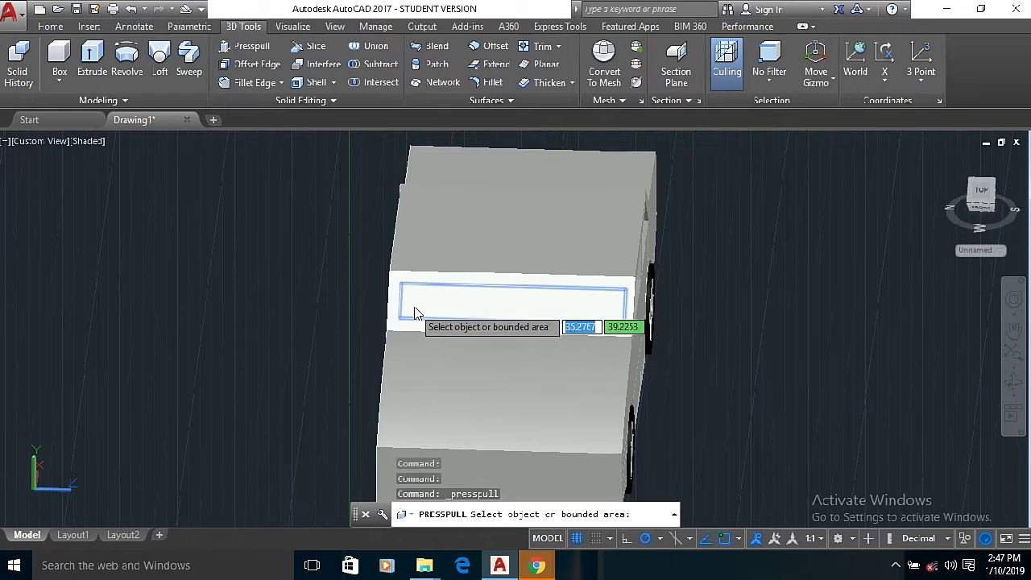
{"action": "left_click", "coordinate": [413, 316]}
{"action": "right_click", "coordinate": [401, 336]}
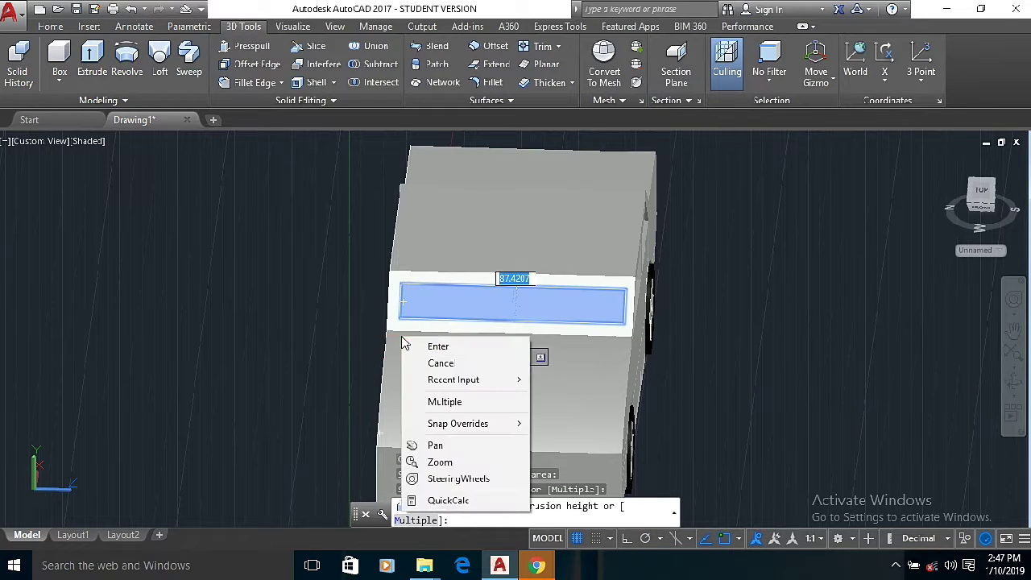
{"action": "left_click", "coordinate": [421, 345]}
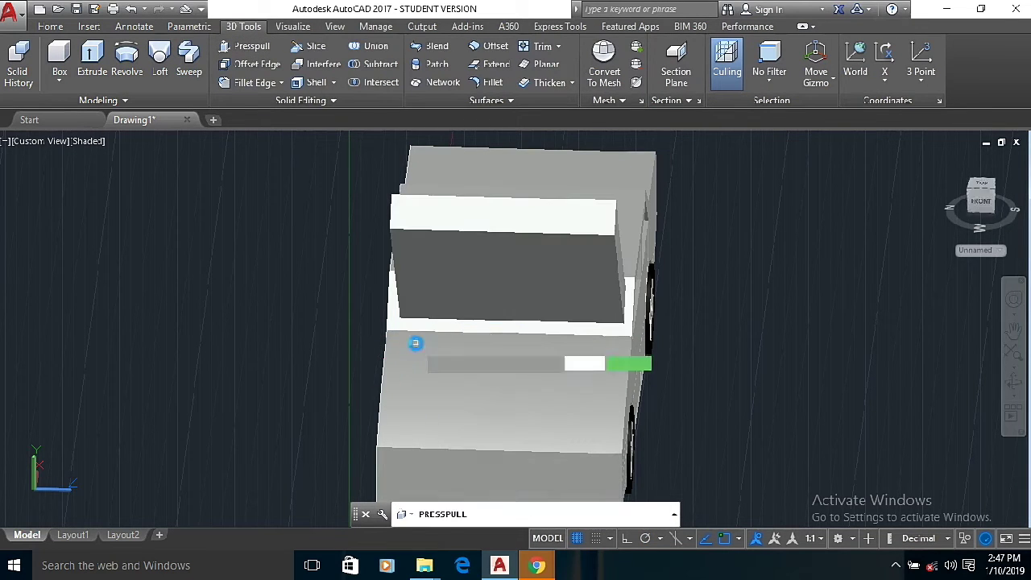
{"action": "left_click", "coordinate": [131, 10]}
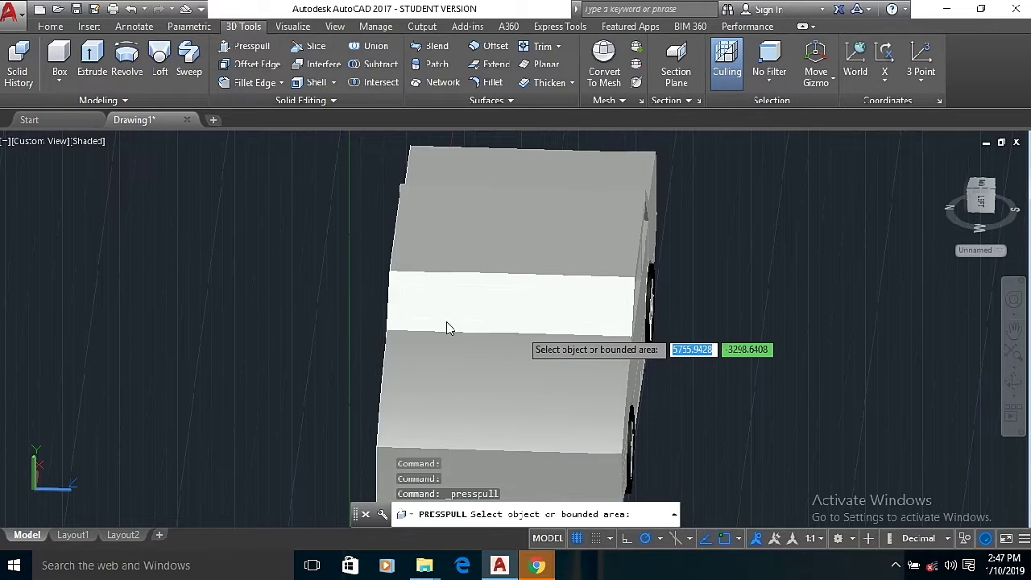
Press-pull the windscreen rectangle inward through the body to cut the front window opening.
{"action": "left_click", "coordinate": [498, 304]}
{"action": "left_click", "coordinate": [504, 343]}
{"action": "left_click", "coordinate": [1014, 382]}
{"action": "left_click_drag", "start_coordinate": [712, 383], "coordinate": [407, 385]}
{"action": "right_click", "coordinate": [540, 326]}
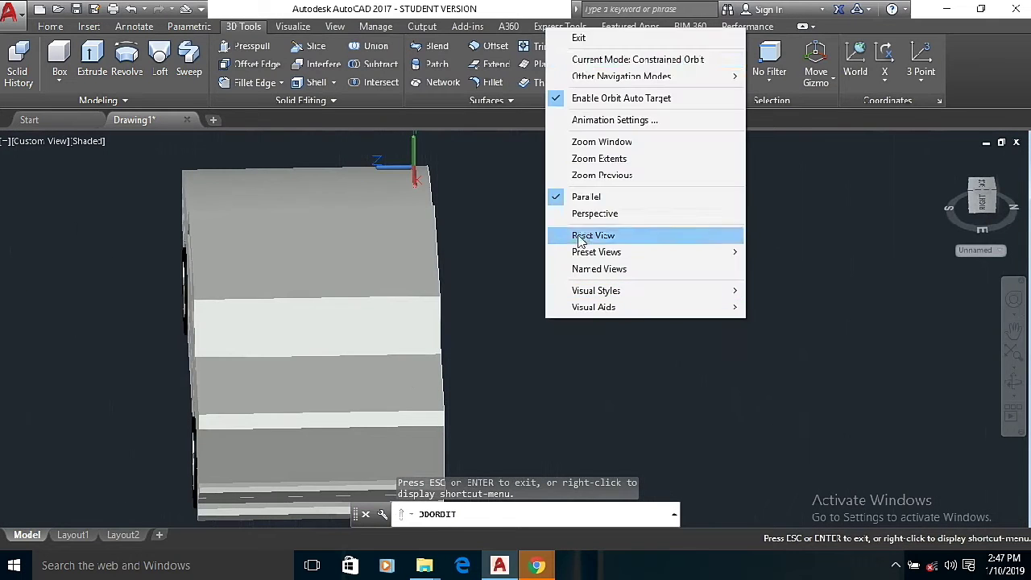
{"action": "left_click", "coordinate": [600, 33]}
Draw a rectangle on the car's sloping rear window face, inset slightly from the face's edges.
{"action": "left_click", "coordinate": [50, 26]}
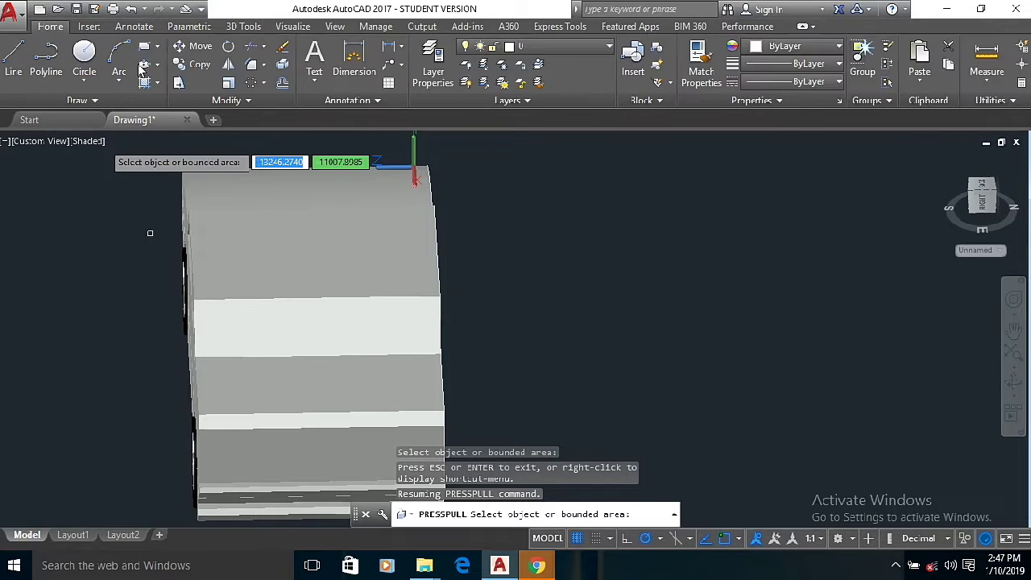
{"action": "left_click", "coordinate": [208, 316]}
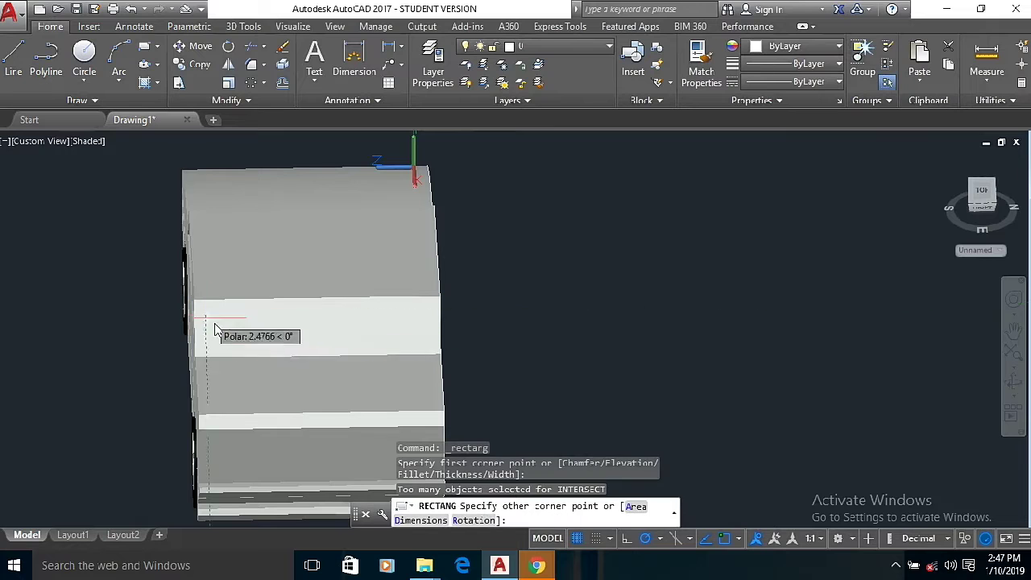
{"action": "left_click", "coordinate": [426, 340]}
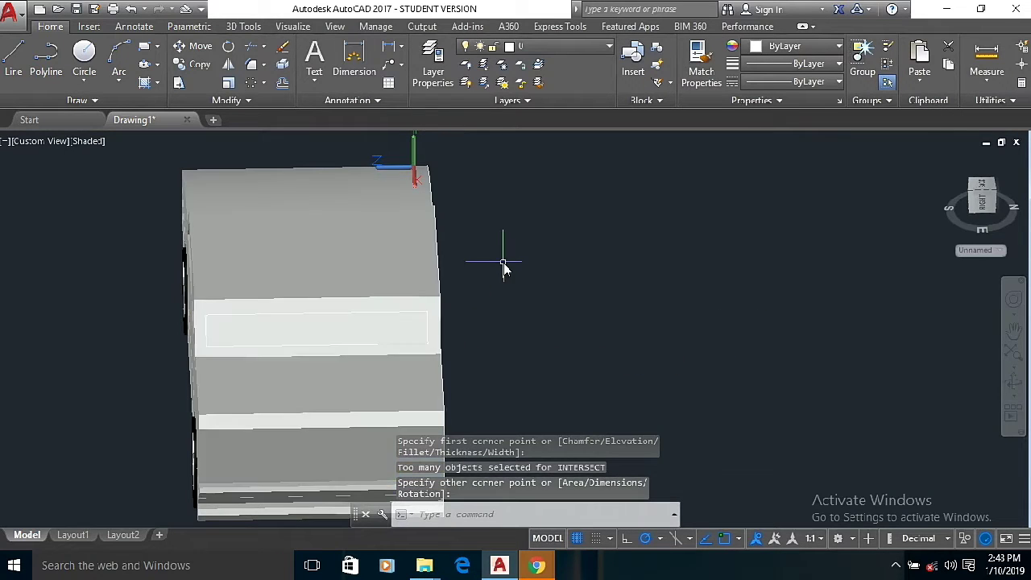
Press-pull the rear window rectangle inward through the body to cut the rear window opening.
{"action": "scroll", "coordinate": [502, 269], "scroll_direction": "up", "scroll_amount": 2}
{"action": "left_click", "coordinate": [243, 26]}
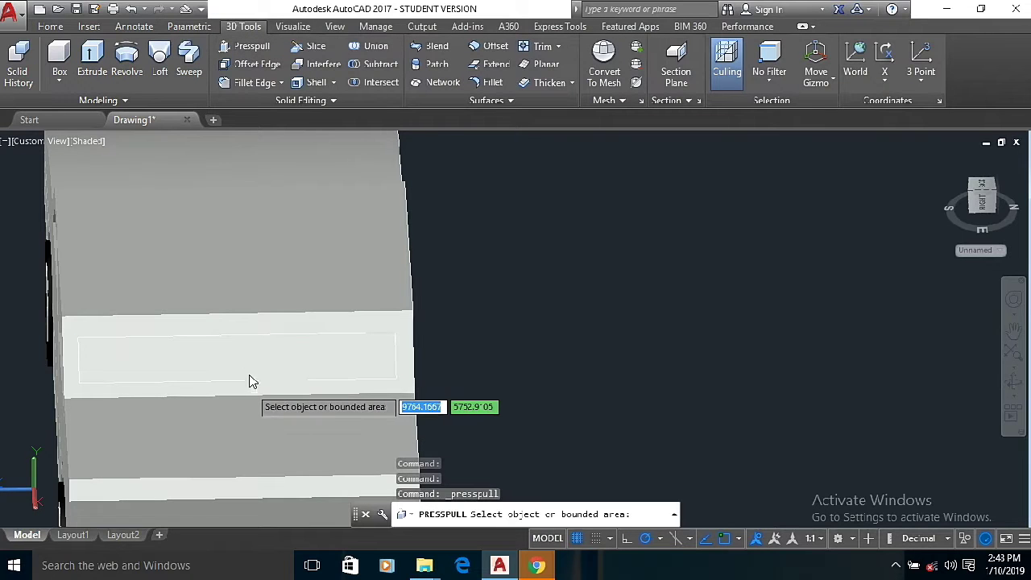
{"action": "left_click", "coordinate": [281, 358]}
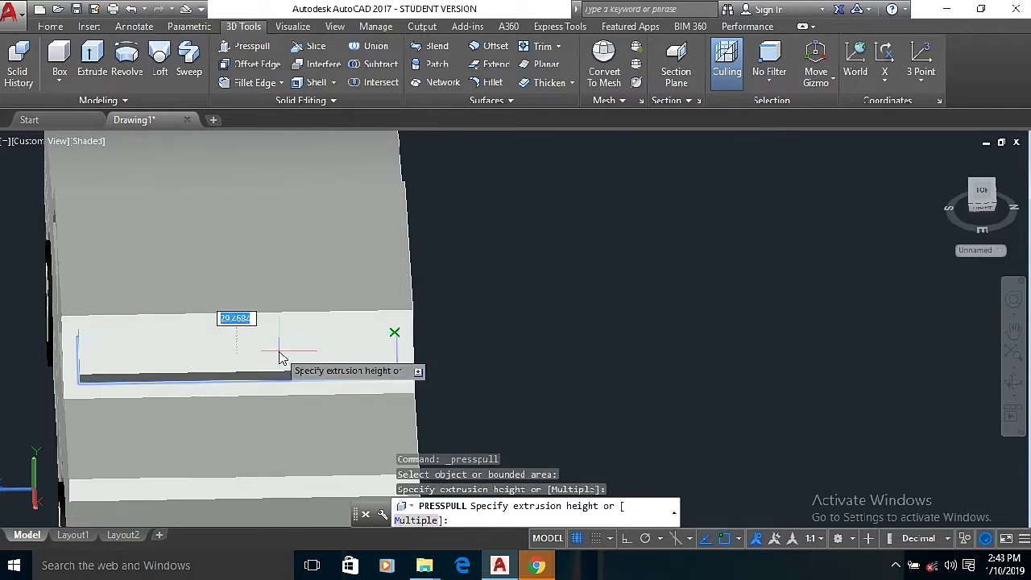
{"action": "right_click", "coordinate": [262, 397]}
{"action": "left_click", "coordinate": [297, 227]}
{"action": "left_click", "coordinate": [1013, 381]}
{"action": "left_click_drag", "start_coordinate": [846, 393], "coordinate": [567, 325]}
{"action": "scroll", "coordinate": [553, 380], "scroll_direction": "down", "scroll_amount": 2}
{"action": "right_click", "coordinate": [393, 291]}
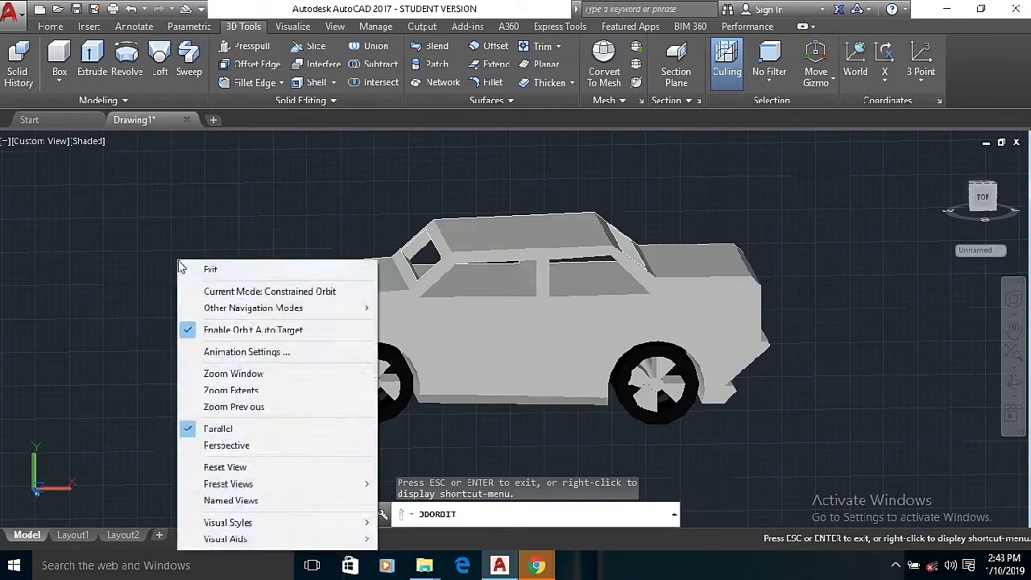
{"action": "left_click", "coordinate": [198, 266]}
{"action": "left_click", "coordinate": [53, 28]}
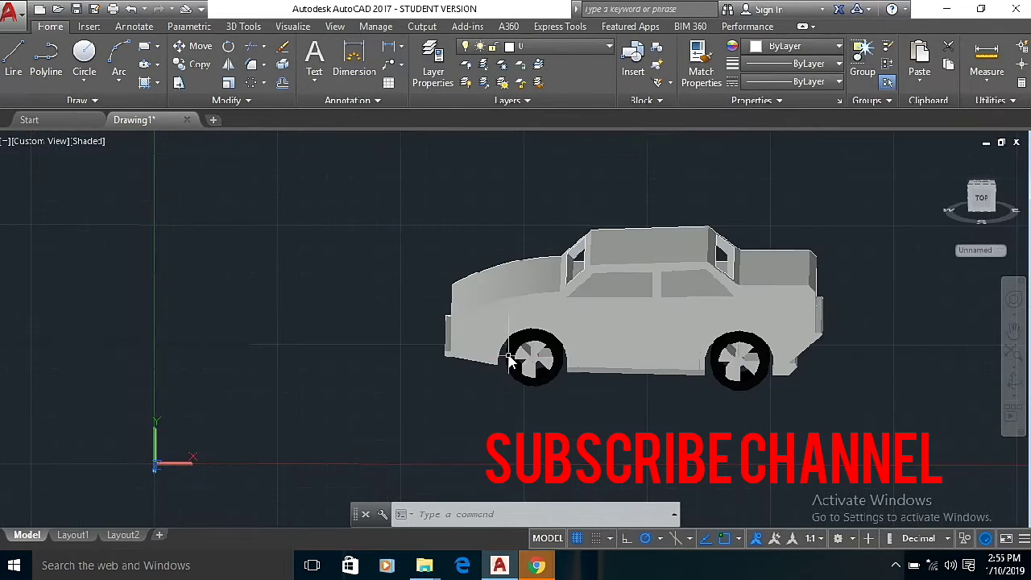
Colour the car's main body, including hood, roof and trunk, blue.
{"action": "left_click", "coordinate": [536, 299]}
{"action": "left_click", "coordinate": [797, 46]}
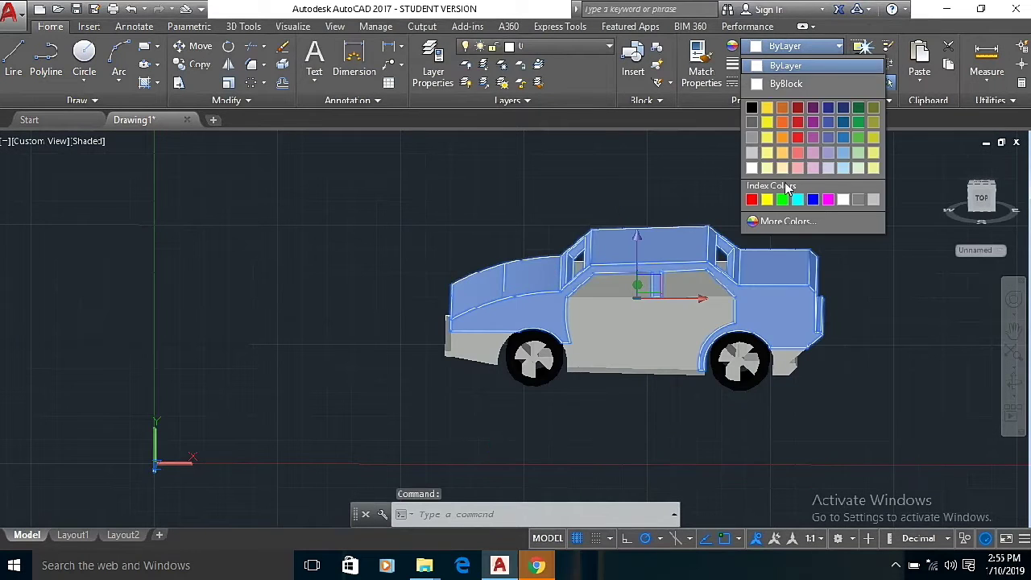
{"action": "left_click", "coordinate": [816, 200]}
{"action": "key", "text": "Escape"}
{"action": "scroll", "coordinate": [658, 374], "scroll_direction": "down", "scroll_amount": 2}
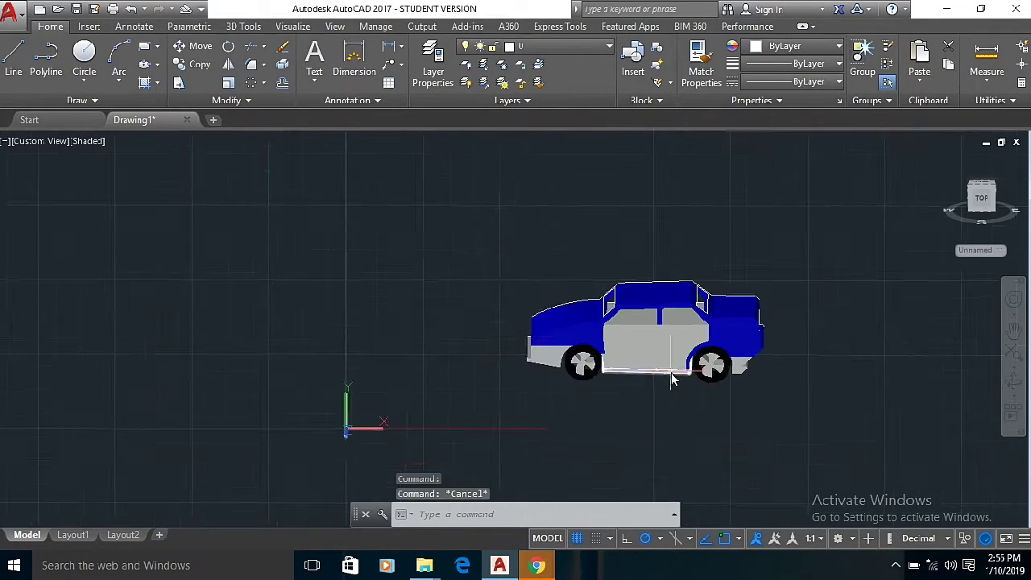
Colour the door section in the middle of the car's side blue to match the body.
{"action": "scroll", "coordinate": [693, 377], "scroll_direction": "up", "scroll_amount": 5}
{"action": "scroll", "coordinate": [774, 328], "scroll_direction": "down", "scroll_amount": 3}
{"action": "scroll", "coordinate": [781, 314], "scroll_direction": "up", "scroll_amount": 2}
{"action": "left_click", "coordinate": [640, 315]}
{"action": "left_click", "coordinate": [756, 46]}
{"action": "left_click", "coordinate": [815, 200]}
{"action": "key", "text": "Escape"}
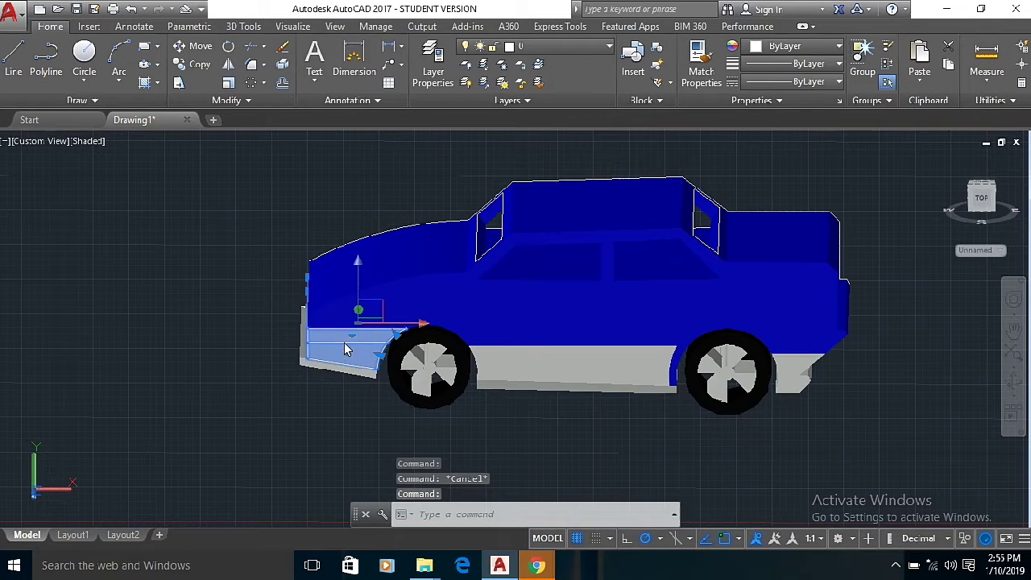
Colour the lower side panels ahead of, between and behind the wheels orange.
{"action": "left_click", "coordinate": [583, 376]}
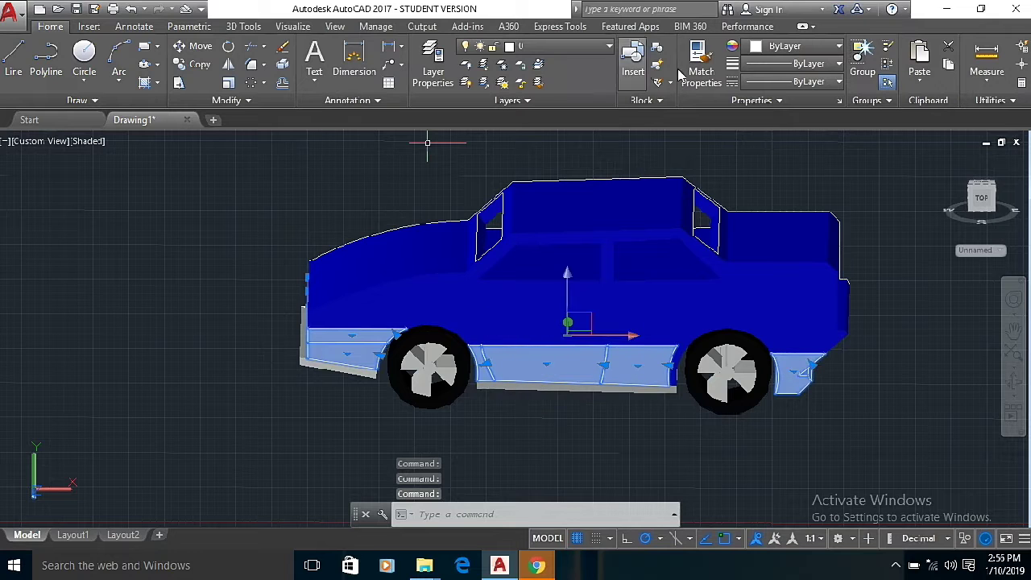
{"action": "left_click", "coordinate": [763, 46]}
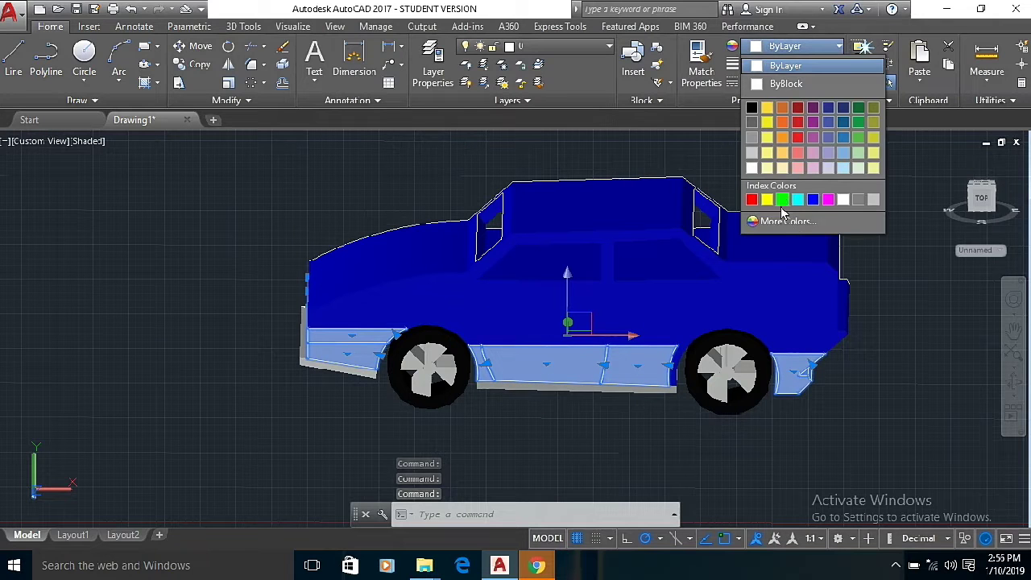
{"action": "left_click", "coordinate": [781, 138]}
{"action": "key", "text": "Escape"}
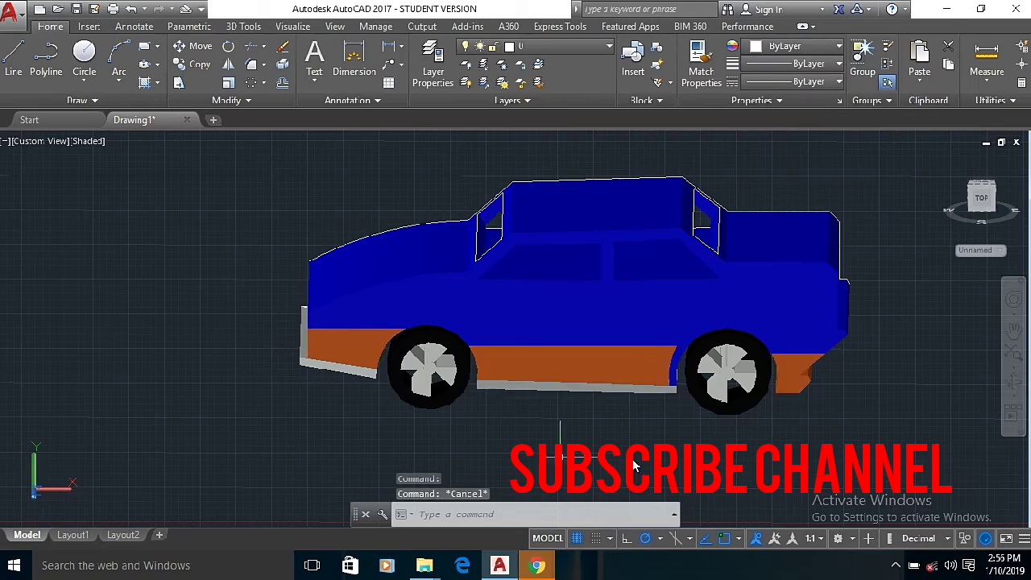
Press-pull the front and rear door handle ellipses on the car's opposite side by 50 each.
{"action": "left_click", "coordinate": [1013, 384]}
{"action": "left_click_drag", "start_coordinate": [789, 354], "coordinate": [396, 379]}
{"action": "scroll", "coordinate": [570, 306], "scroll_direction": "up", "scroll_amount": 5}
{"action": "right_click", "coordinate": [639, 323]}
{"action": "left_click", "coordinate": [673, 45]}
{"action": "left_click", "coordinate": [243, 26]}
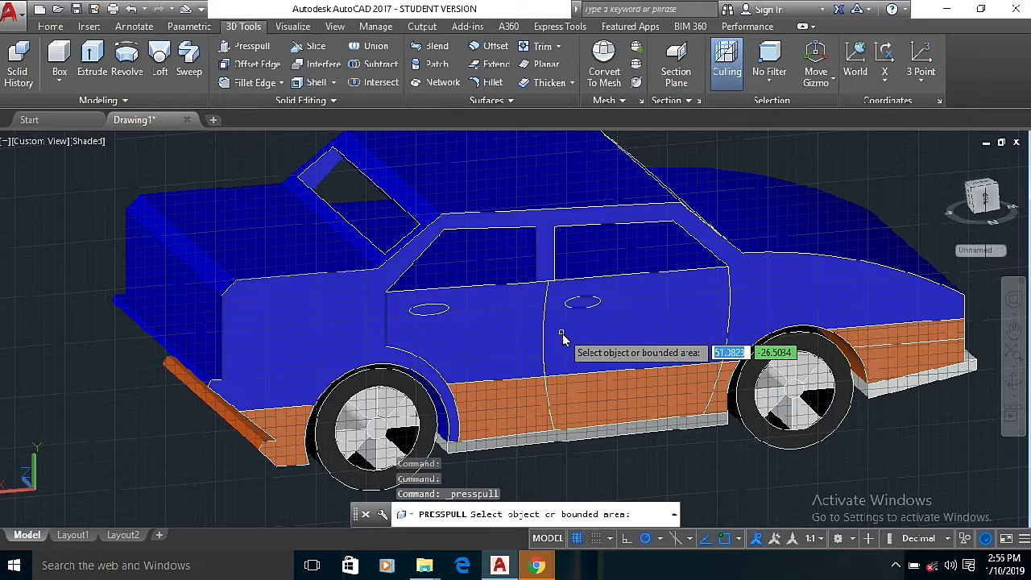
{"action": "left_click", "coordinate": [594, 302]}
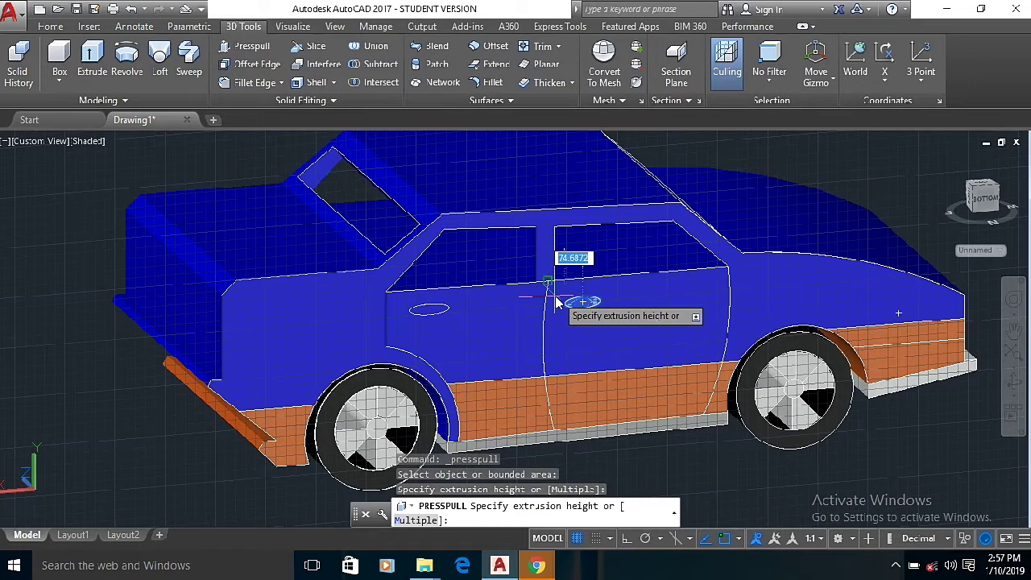
{"action": "type", "text": "50"}
{"action": "key", "text": "Return"}
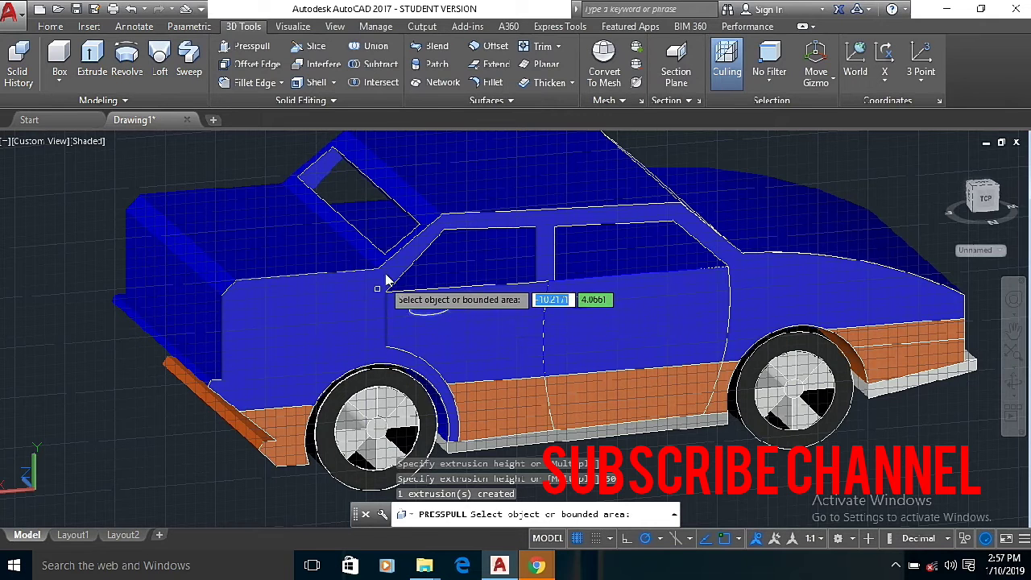
{"action": "left_click", "coordinate": [419, 314]}
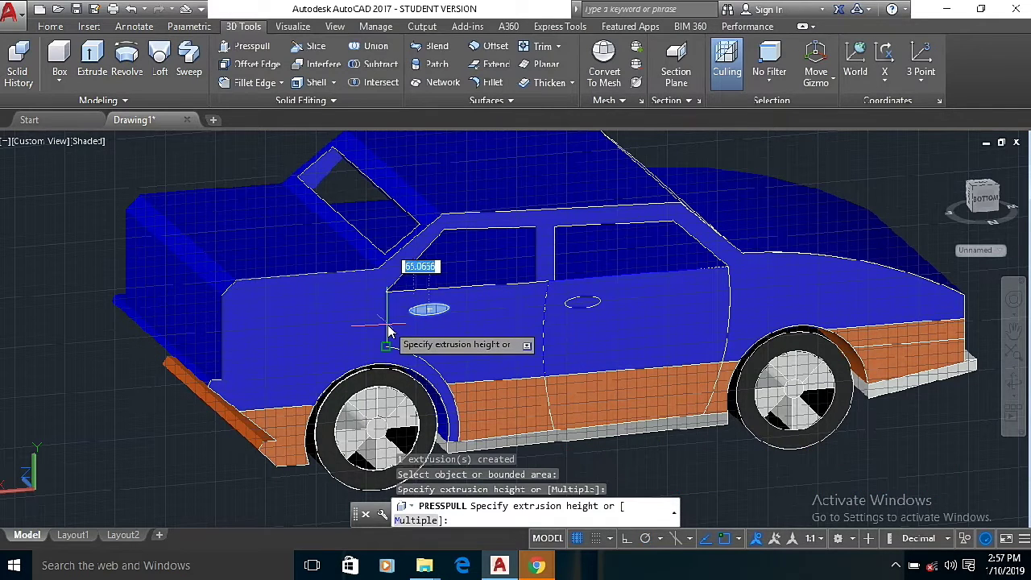
{"action": "type", "text": "50"}
{"action": "key", "text": "Return"}
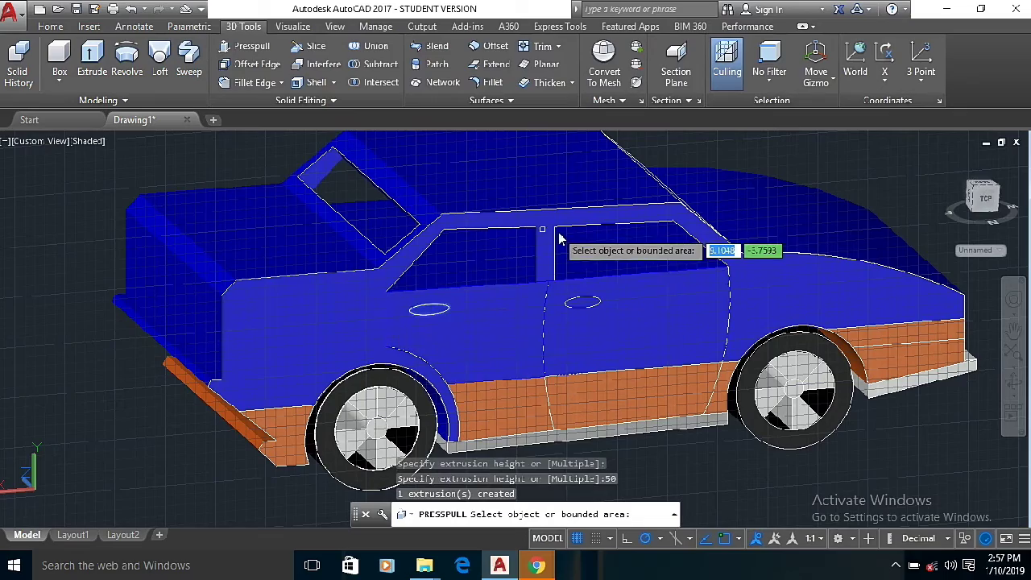
Try to press-pull the rear door area deep into the body, then undo it.
{"action": "middle_click_drag", "start_coordinate": [733, 290], "coordinate": [831, 270], "text": "shift"}
{"action": "left_click_drag", "start_coordinate": [831, 270], "coordinate": [596, 451]}
{"action": "right_click", "coordinate": [599, 459]}
{"action": "left_click", "coordinate": [637, 171]}
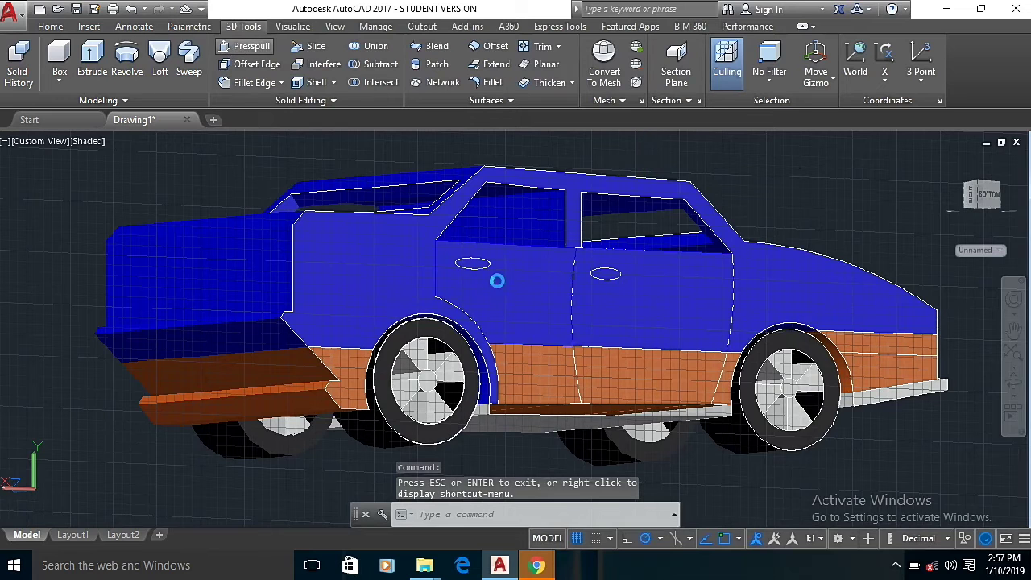
{"action": "left_click", "coordinate": [491, 295]}
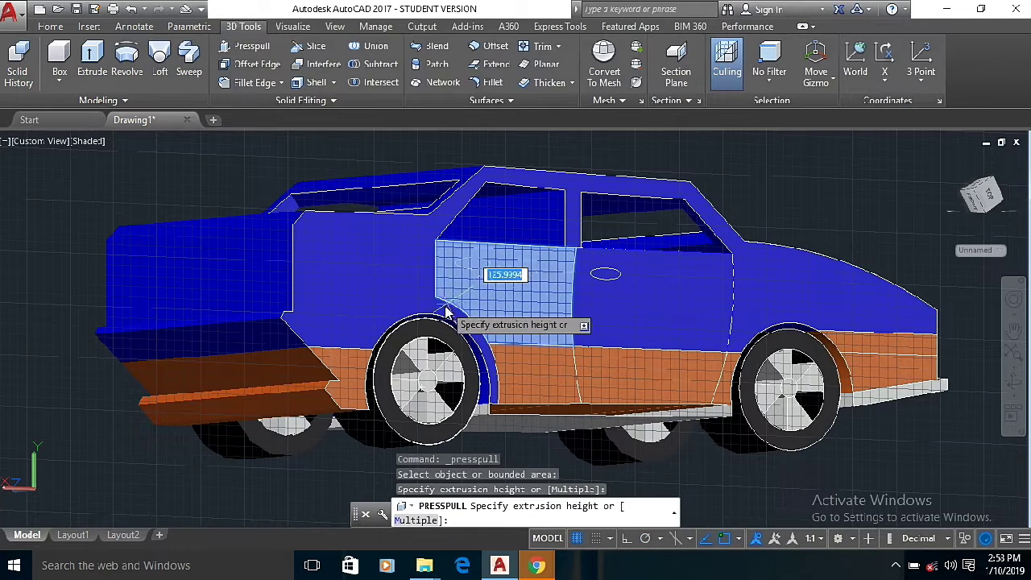
{"action": "key", "text": "Return"}
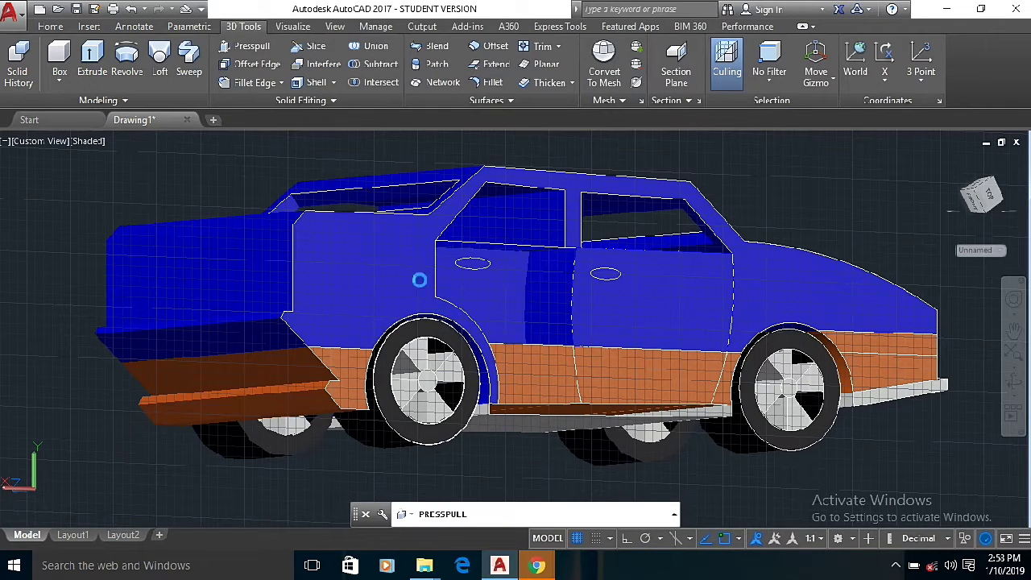
{"action": "scroll", "coordinate": [423, 322], "scroll_direction": "down", "scroll_amount": 3}
{"action": "scroll", "coordinate": [467, 322], "scroll_direction": "up", "scroll_amount": 5}
{"action": "left_click", "coordinate": [131, 9]}
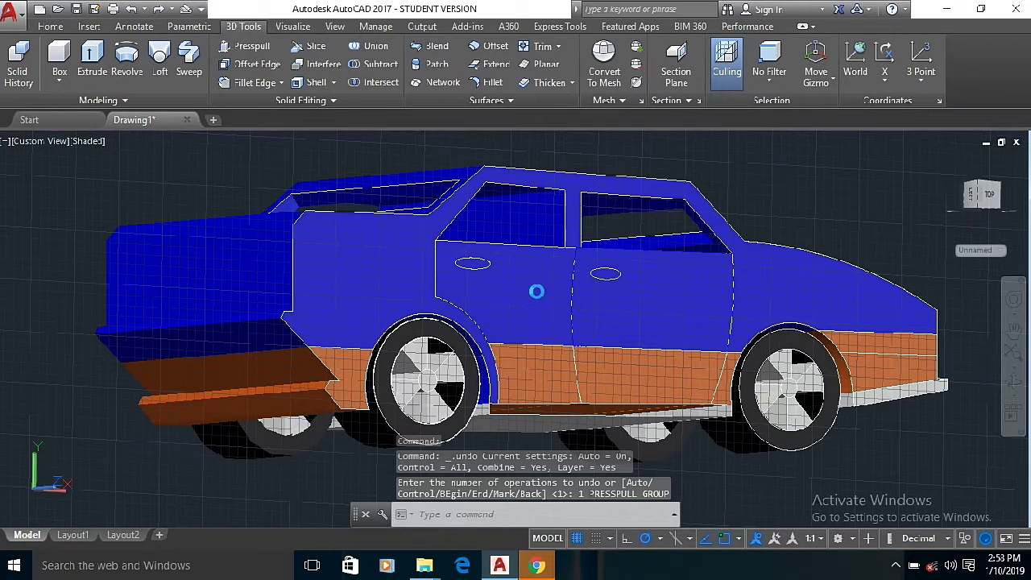
Try to press-pull the rear door area inward by 50, then undo it.
{"action": "left_click", "coordinate": [508, 287]}
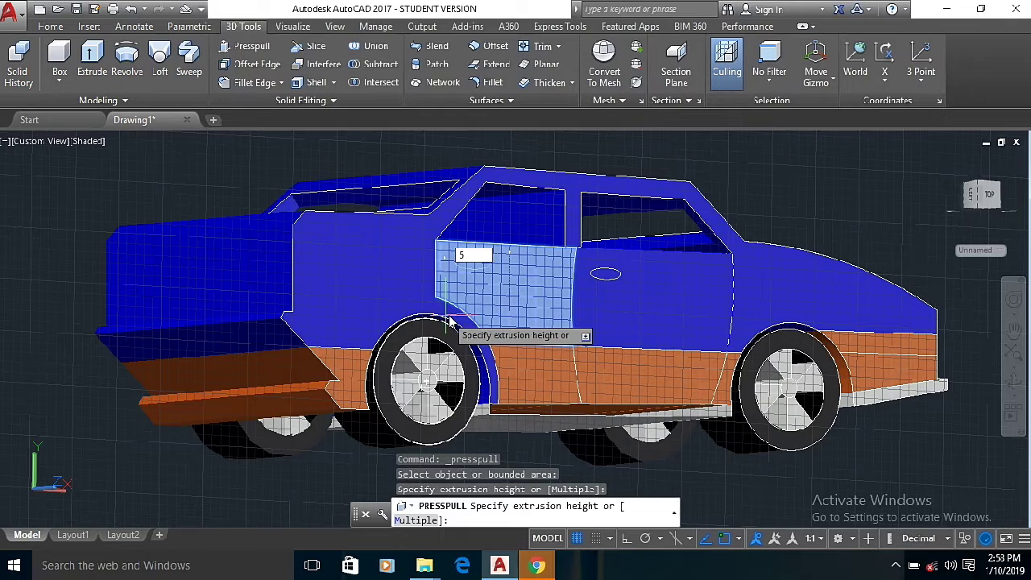
{"action": "key", "text": "Return"}
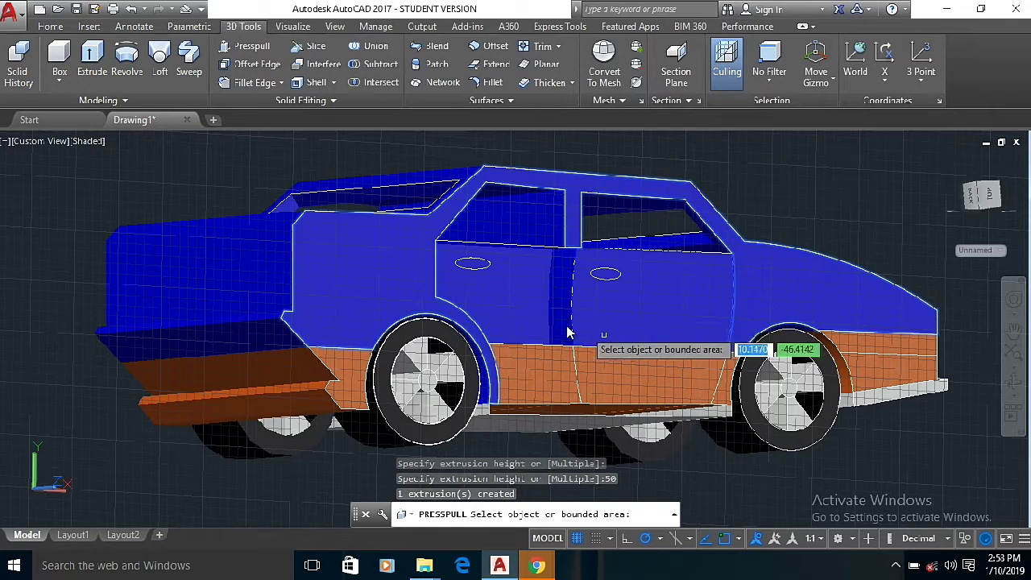
{"action": "left_click", "coordinate": [131, 8]}
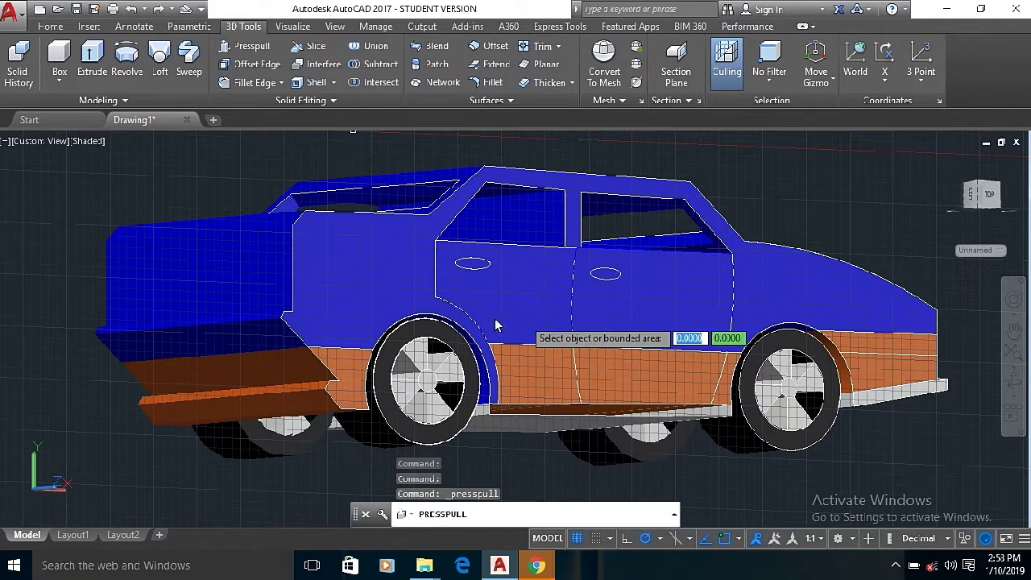
Try to press-pull the rear and front door areas inward by 30 each, then undo both.
{"action": "left_click", "coordinate": [506, 268]}
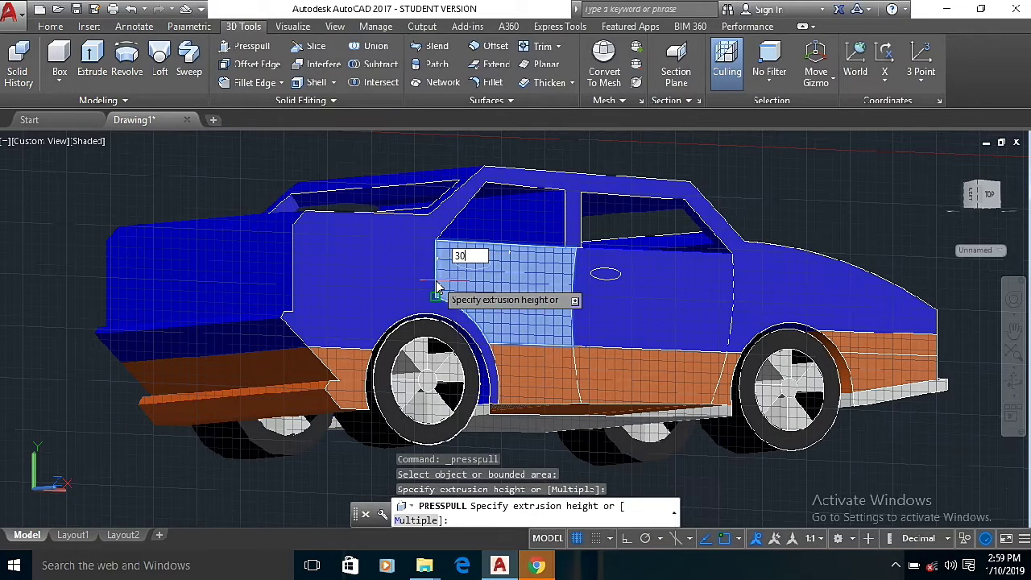
{"action": "key", "text": "Return"}
{"action": "left_click", "coordinate": [676, 289]}
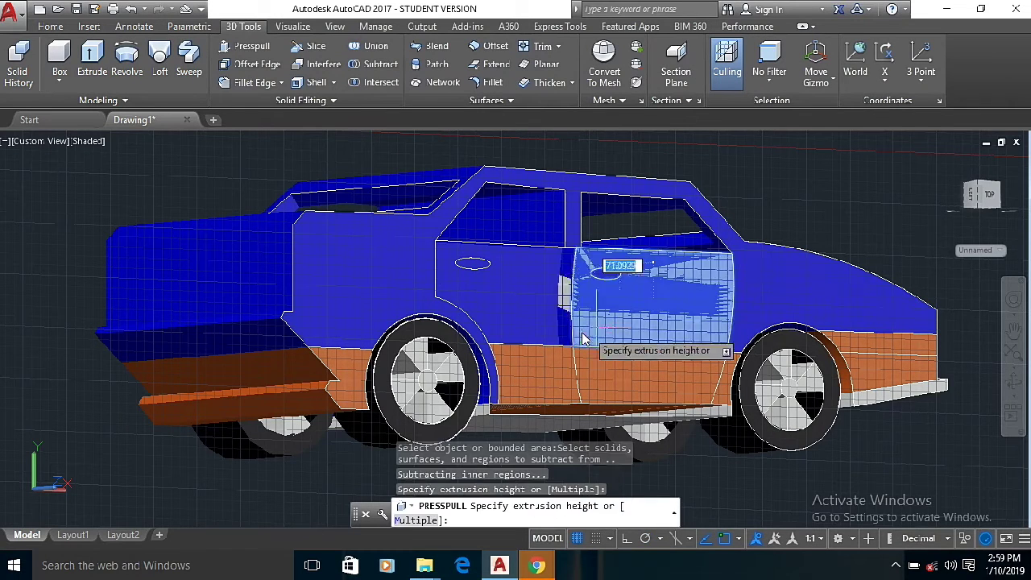
{"action": "type", "text": "30"}
{"action": "key", "text": "Return"}
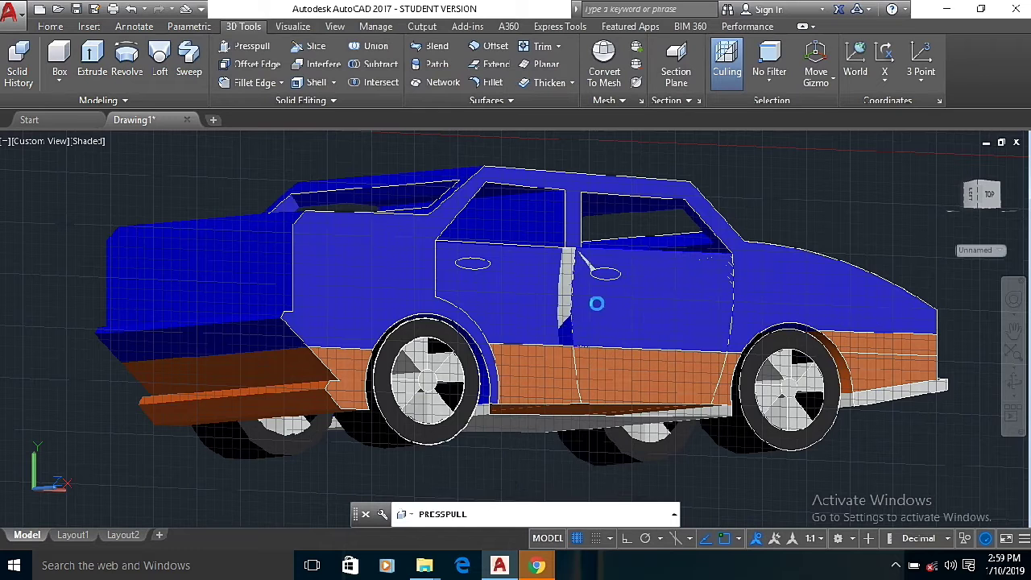
{"action": "scroll", "coordinate": [596, 303], "scroll_direction": "down", "scroll_amount": 3}
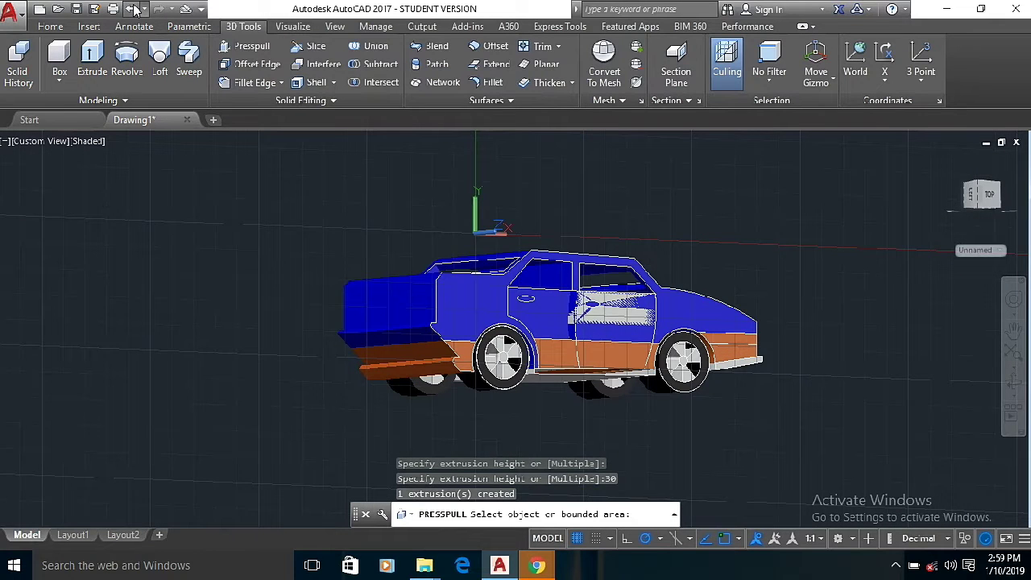
{"action": "left_click", "coordinate": [131, 8]}
Set the current object colour to blue for new solids.
{"action": "left_click", "coordinate": [50, 26]}
{"action": "left_click", "coordinate": [837, 46]}
{"action": "left_click", "coordinate": [797, 199]}
Try to press-pull the rear and front door areas by 30 each in blue, then undo both.
{"action": "left_click", "coordinate": [243, 26]}
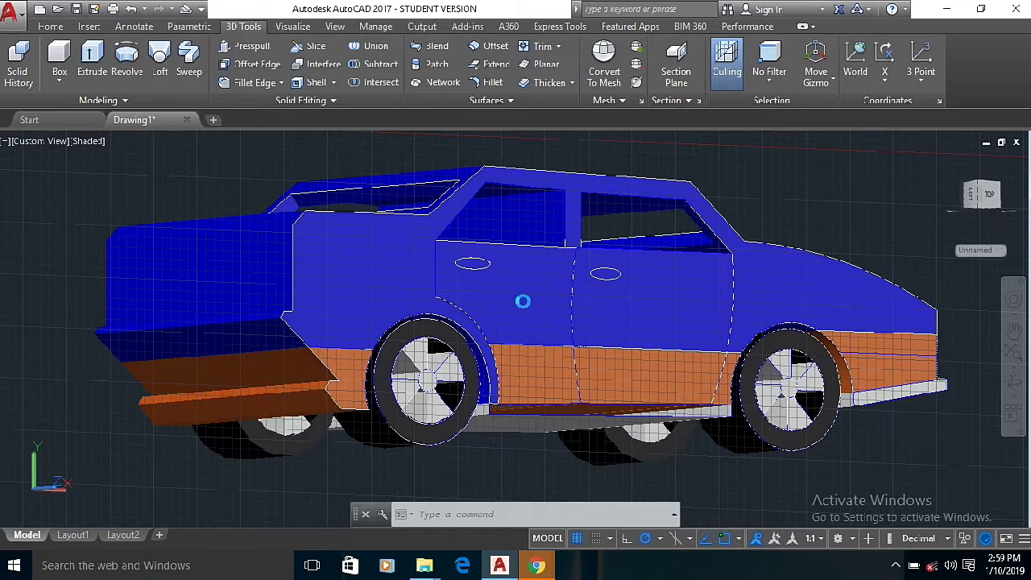
{"action": "key", "text": "Return"}
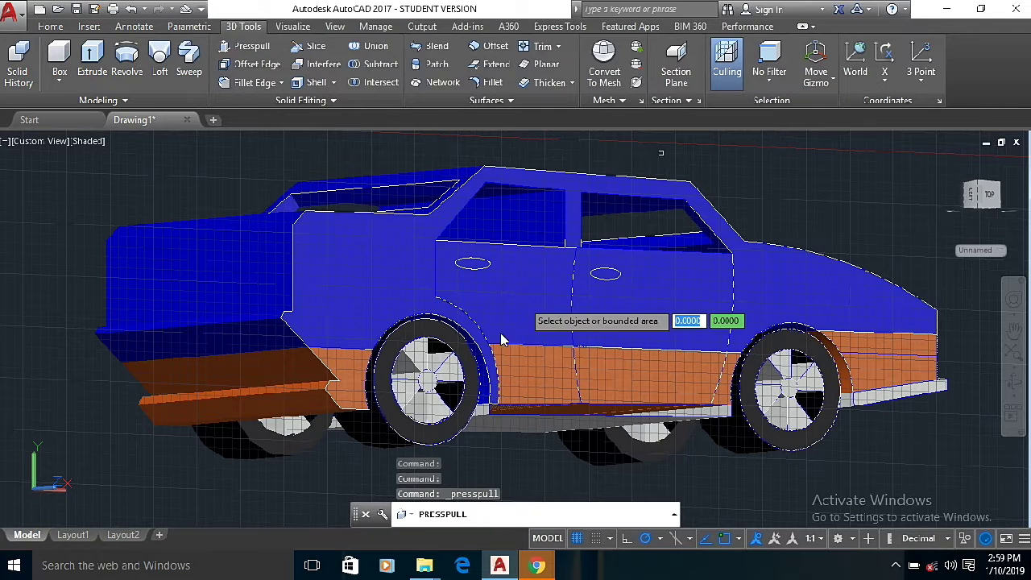
{"action": "left_click", "coordinate": [497, 314]}
{"action": "type", "text": "3"}
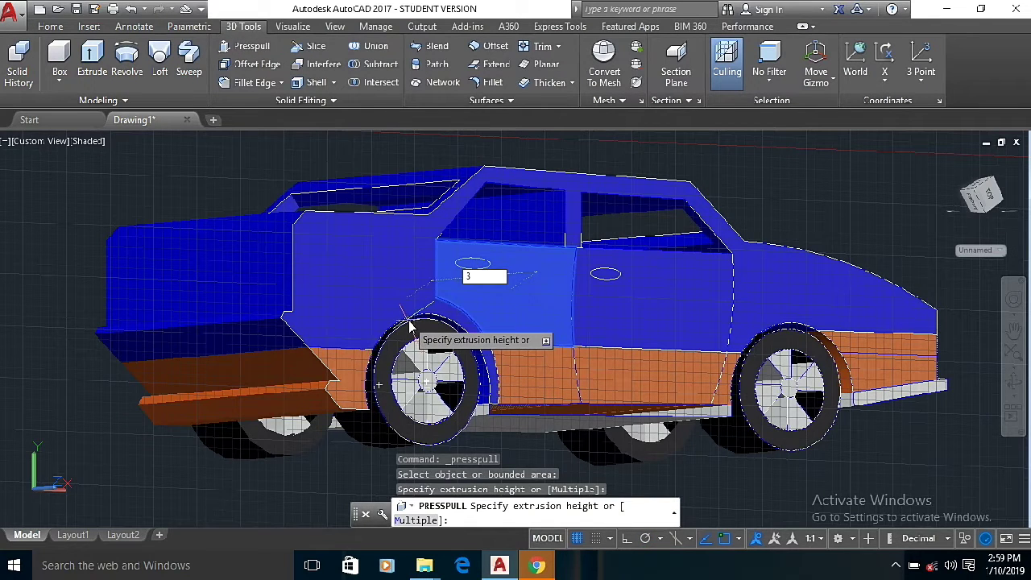
{"action": "type", "text": "0"}
{"action": "key", "text": "Return"}
{"action": "left_click", "coordinate": [659, 314]}
{"action": "type", "text": "30"}
{"action": "key", "text": "Return"}
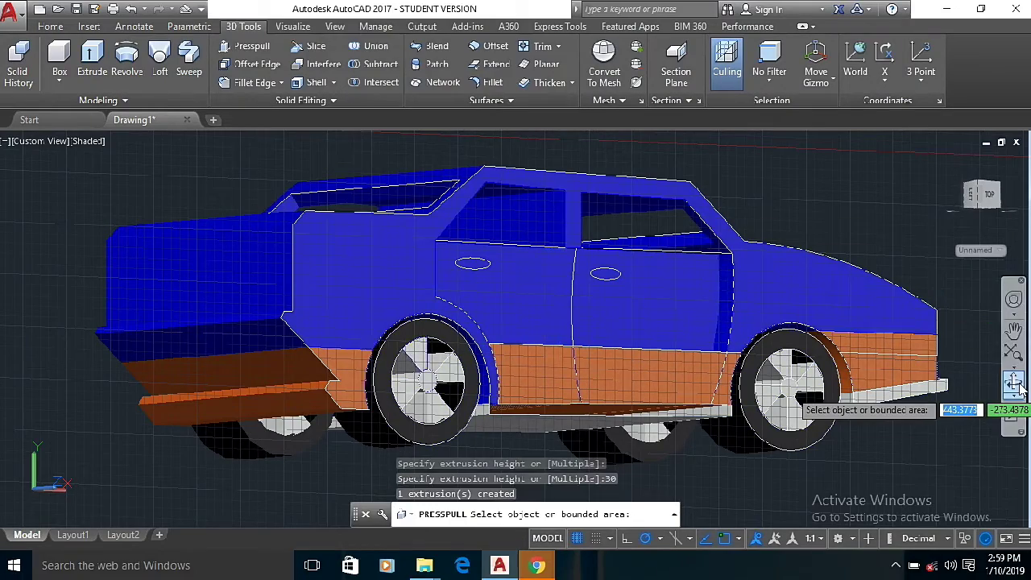
{"action": "middle_click_drag", "start_coordinate": [472, 315], "coordinate": [551, 300], "text": "shift"}
{"action": "key", "text": "Escape"}
{"action": "left_click", "coordinate": [130, 9]}
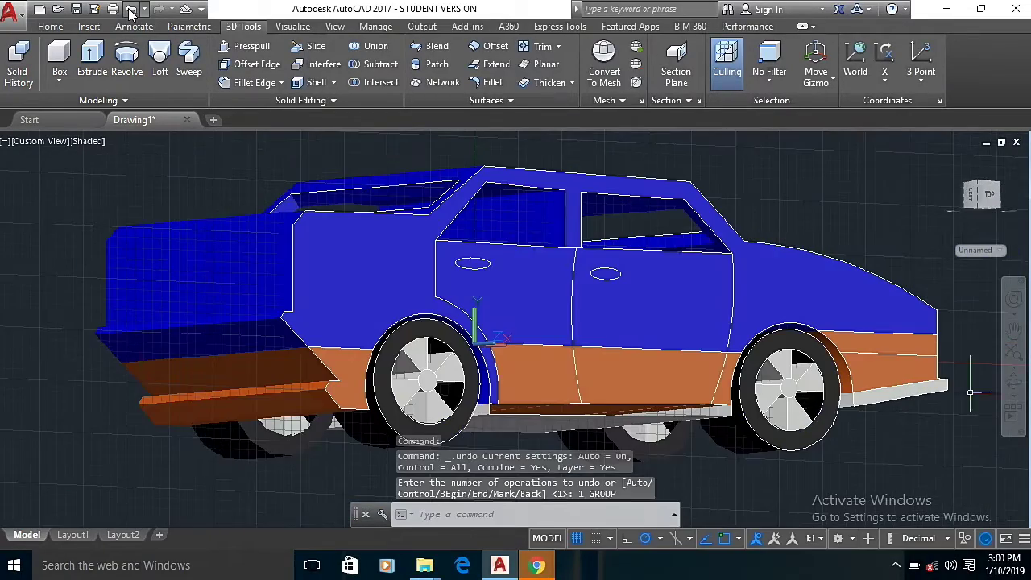
Press-pull the rear door area slightly inward to a freehand depth.
{"action": "left_click", "coordinate": [246, 46]}
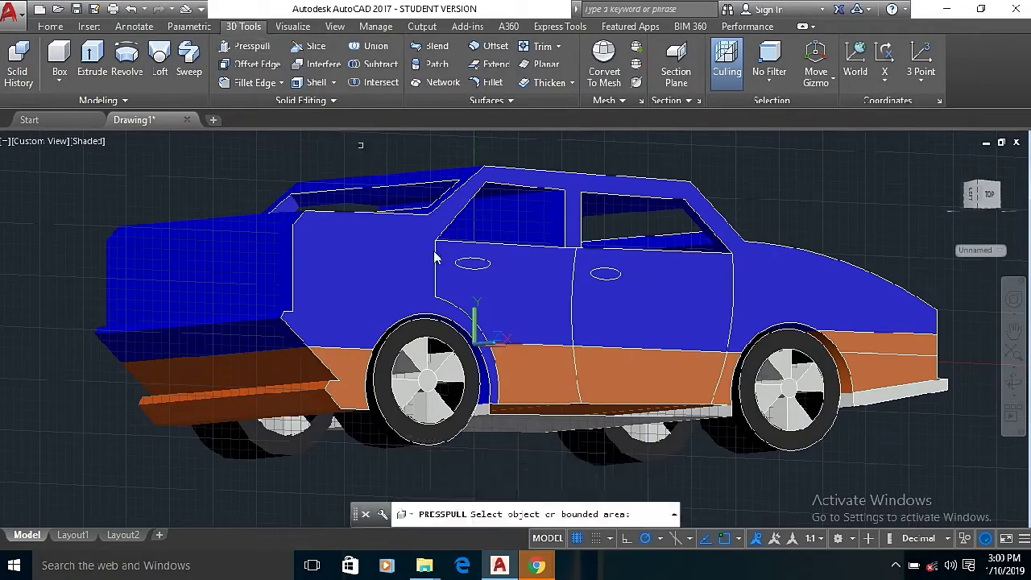
{"action": "left_click", "coordinate": [527, 336]}
{"action": "left_click", "coordinate": [488, 312]}
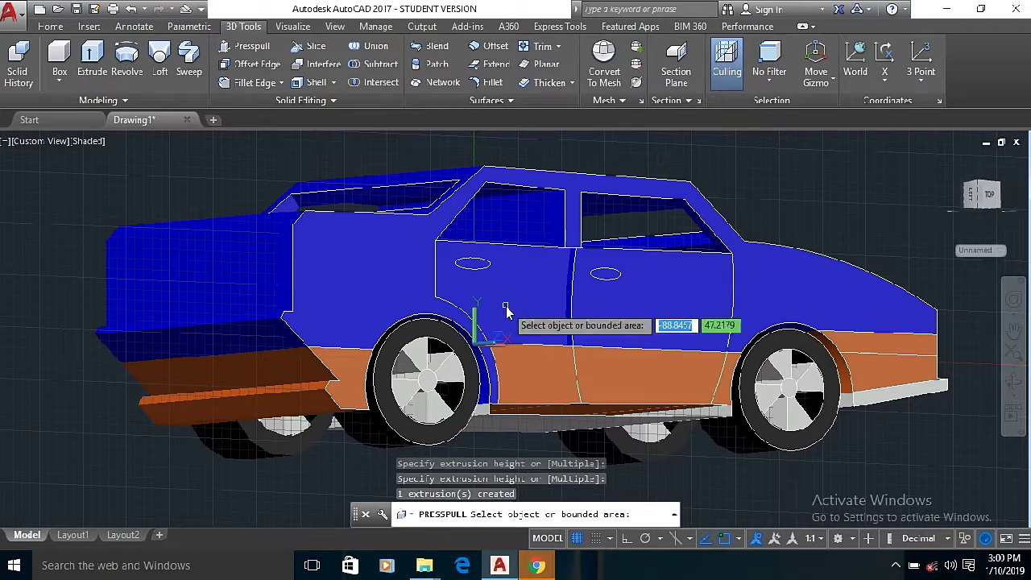
Try to press-pull the rear door area outward by 20 and the front door area outward in blue, then undo both.
{"action": "left_click", "coordinate": [50, 27]}
{"action": "left_click", "coordinate": [805, 46]}
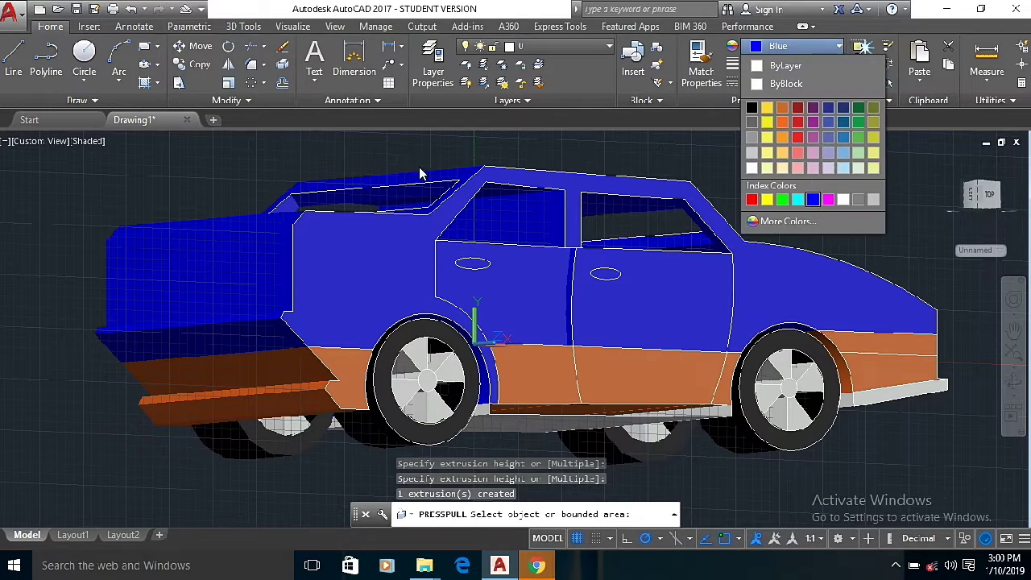
{"action": "left_click", "coordinate": [813, 200]}
{"action": "left_click", "coordinate": [243, 27]}
{"action": "left_click", "coordinate": [245, 46]}
{"action": "left_click", "coordinate": [525, 302]}
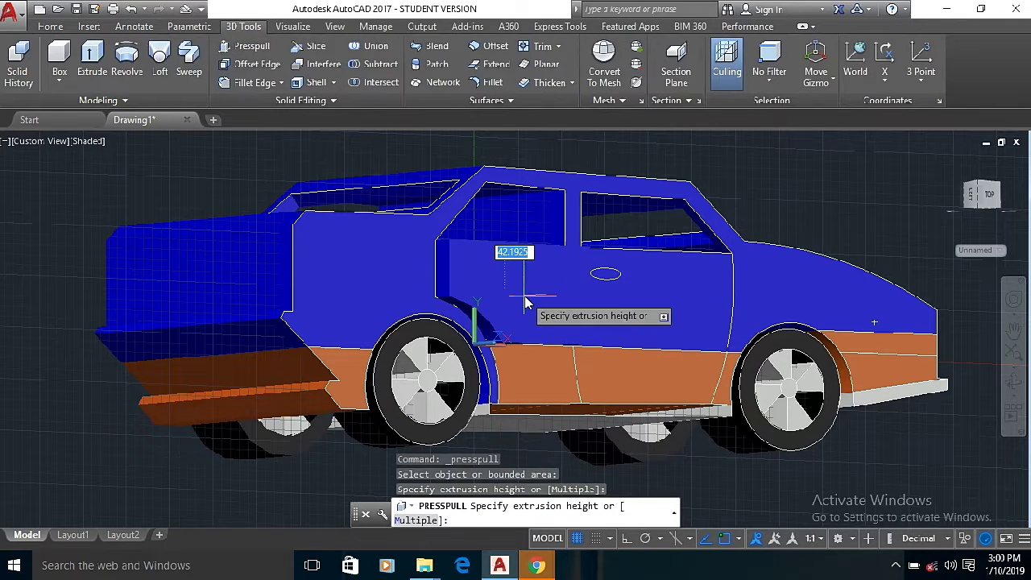
{"action": "type", "text": "2"}
{"action": "key", "text": "Return"}
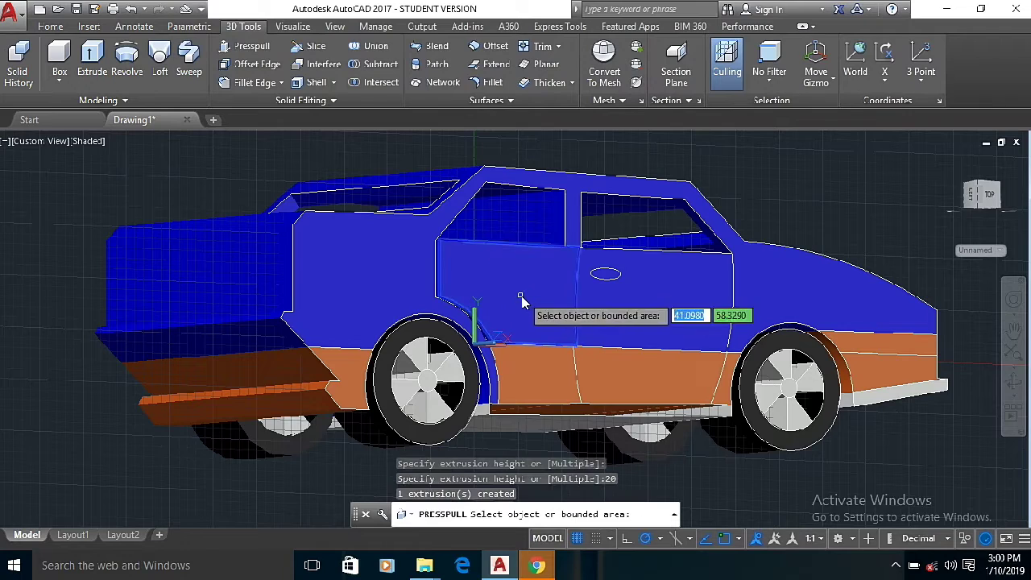
{"action": "left_click", "coordinate": [671, 287]}
{"action": "key", "text": "Return"}
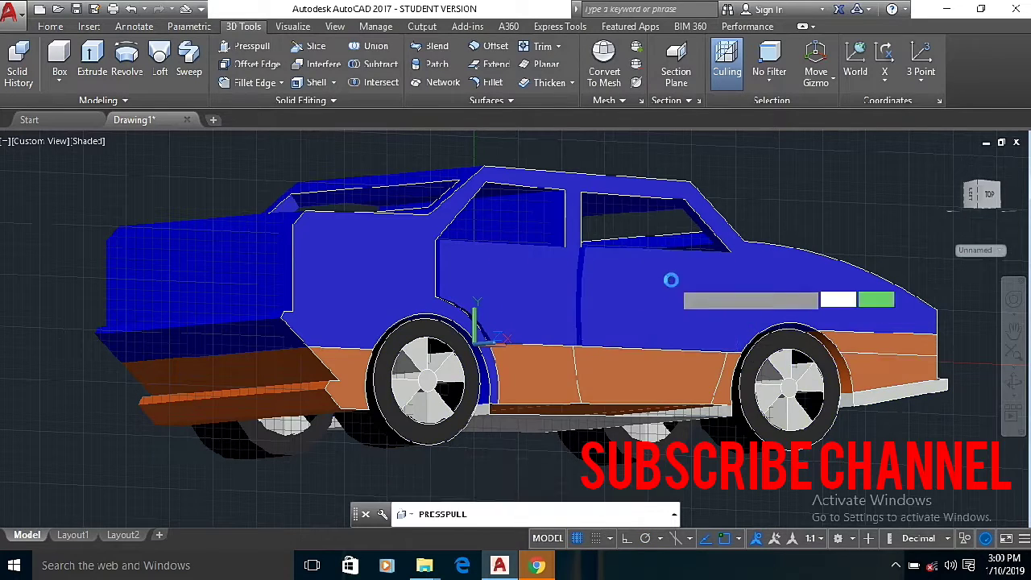
{"action": "middle_click_drag", "start_coordinate": [793, 399], "coordinate": [615, 318], "text": "shift"}
{"action": "left_click", "coordinate": [130, 9]}
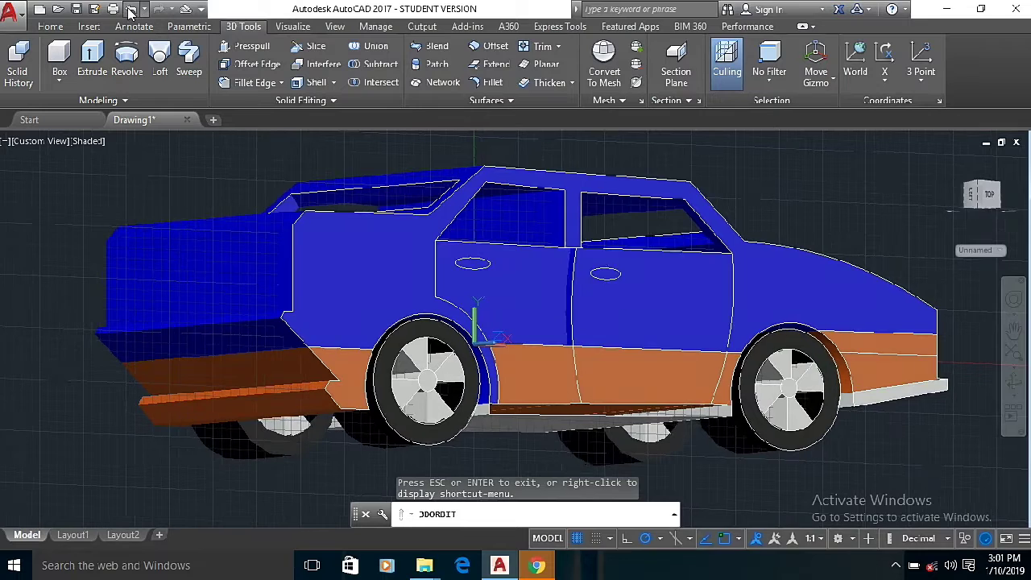
Press-pull the front and rear door areas on the opposite side of the car by 20 each.
{"action": "middle_click_drag", "start_coordinate": [241, 330], "coordinate": [452, 277], "text": "shift"}
{"action": "right_click", "coordinate": [453, 274]}
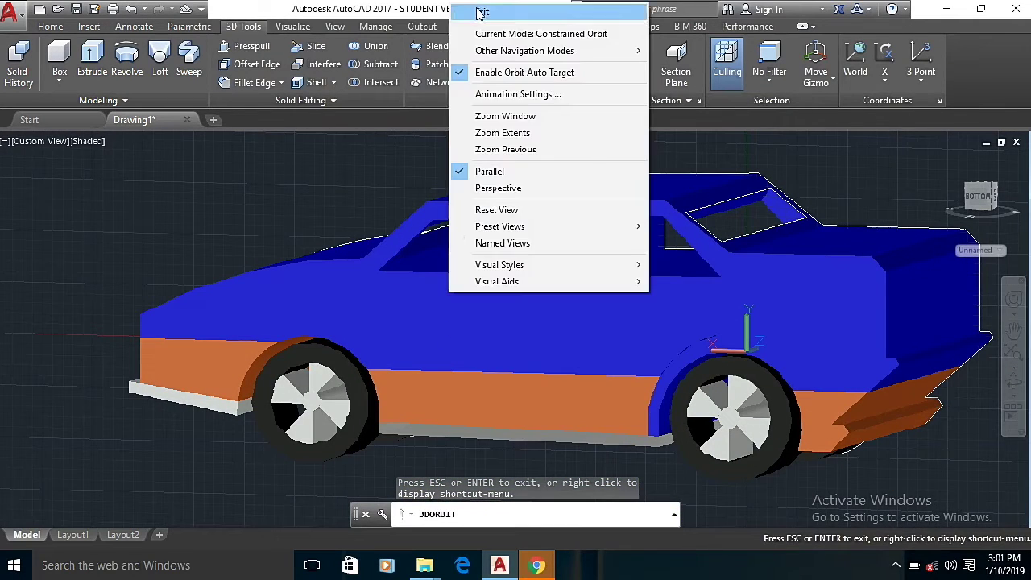
{"action": "left_click", "coordinate": [484, 11]}
{"action": "left_click", "coordinate": [427, 310]}
{"action": "left_click", "coordinate": [247, 49]}
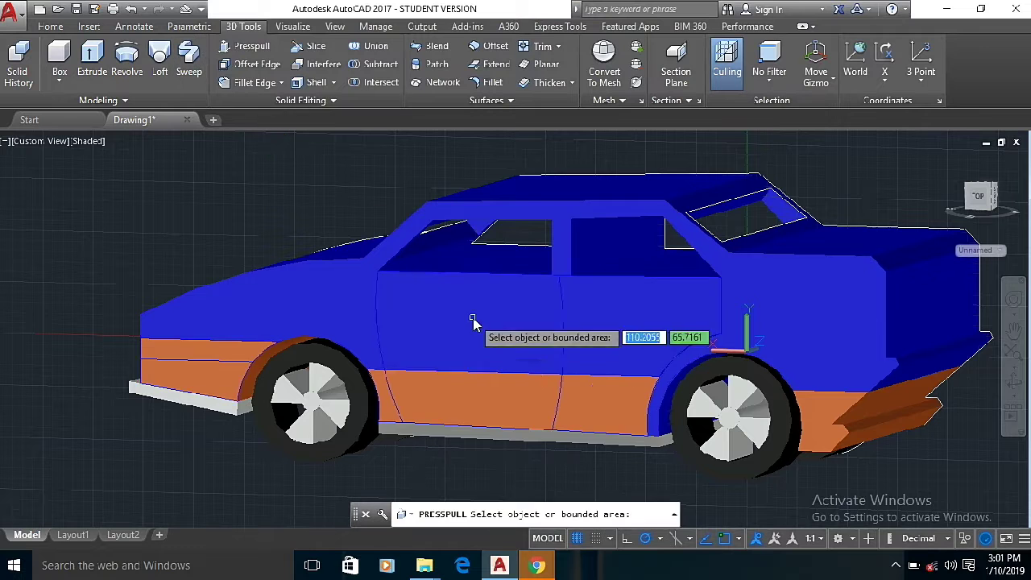
{"action": "left_click", "coordinate": [467, 322]}
{"action": "key", "text": "Return"}
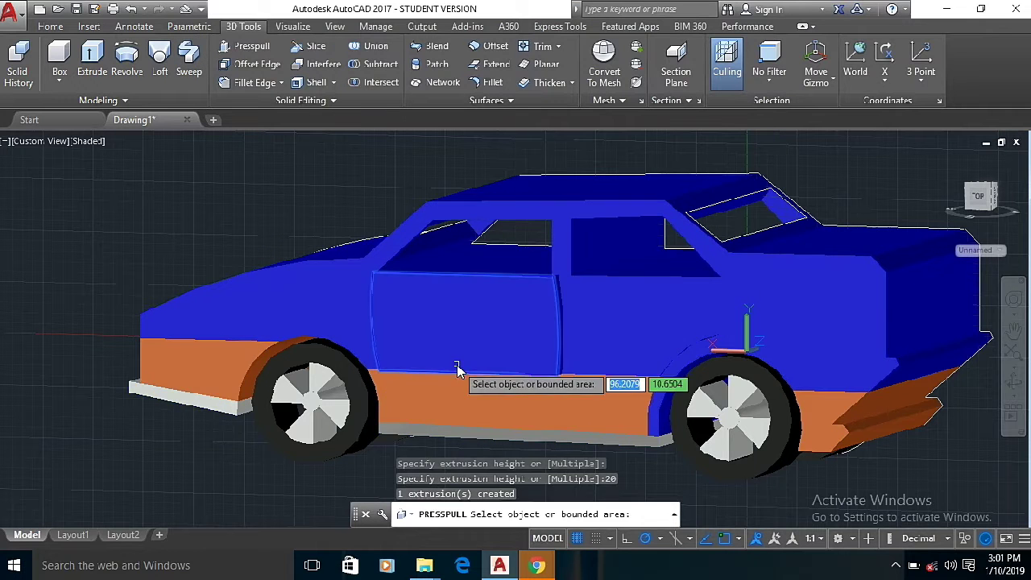
{"action": "left_click", "coordinate": [672, 354]}
{"action": "type", "text": "2"}
{"action": "key", "text": "Return"}
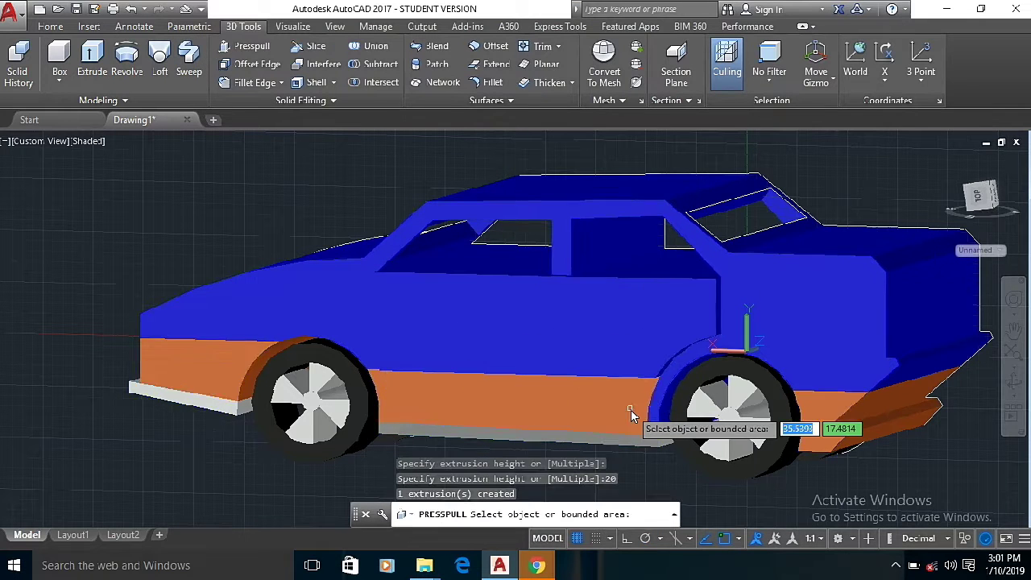
Draw a small ellipse for the handle near the upper rear corner of the front door.
{"action": "middle_click_drag", "start_coordinate": [801, 358], "coordinate": [656, 427], "text": "shift"}
{"action": "left_click", "coordinate": [50, 30]}
{"action": "left_click", "coordinate": [144, 64]}
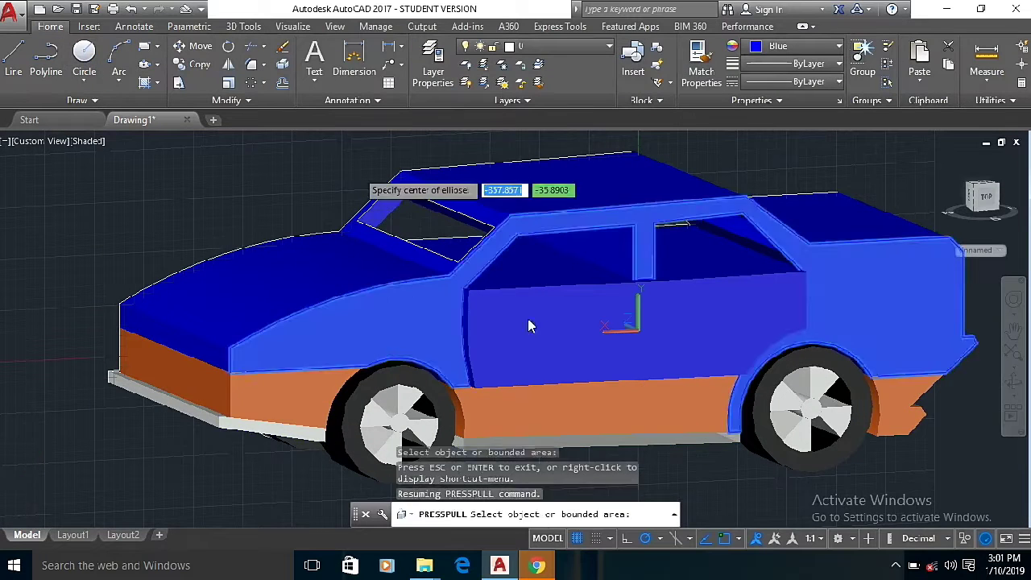
{"action": "scroll", "coordinate": [611, 308], "scroll_direction": "up", "scroll_amount": 3}
{"action": "left_click", "coordinate": [611, 309]}
{"action": "left_click", "coordinate": [630, 308]}
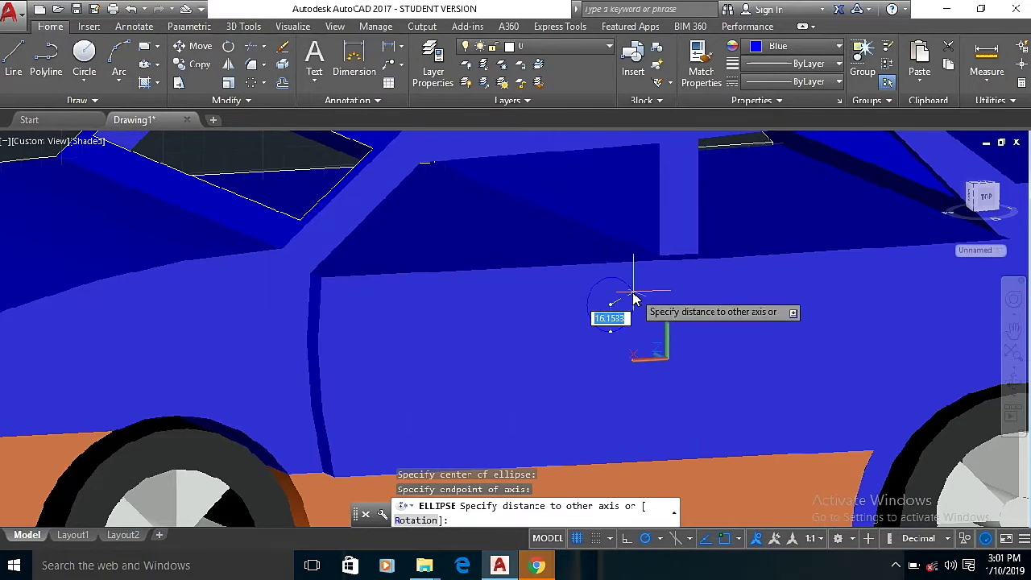
{"action": "left_click", "coordinate": [627, 309]}
{"action": "scroll", "coordinate": [609, 306], "scroll_direction": "down", "scroll_amount": 2}
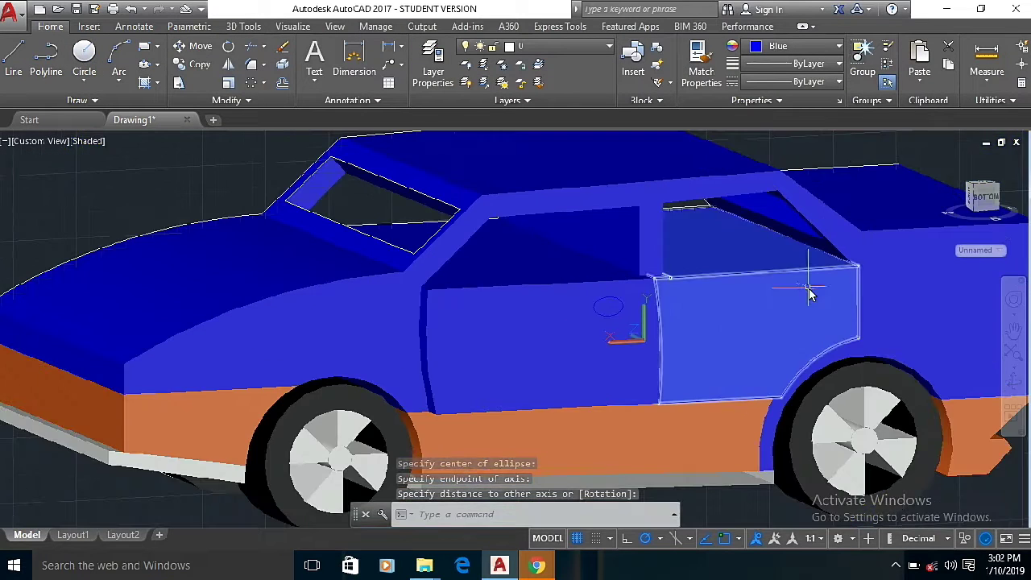
Press-pull the front door's handle ellipse outward to form a raised handle.
{"action": "left_click", "coordinate": [234, 28]}
{"action": "left_click", "coordinate": [248, 46]}
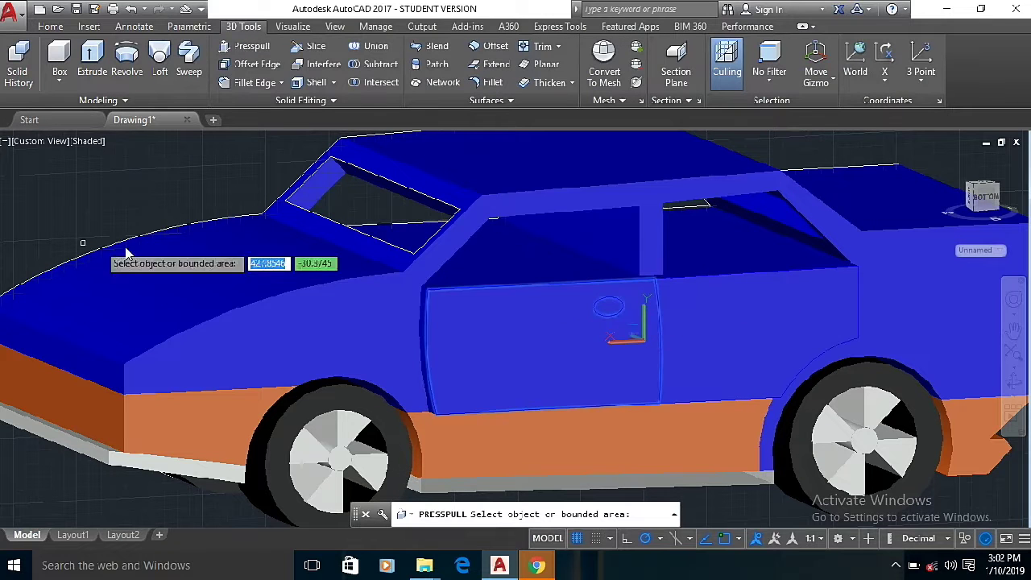
{"action": "left_click", "coordinate": [611, 312]}
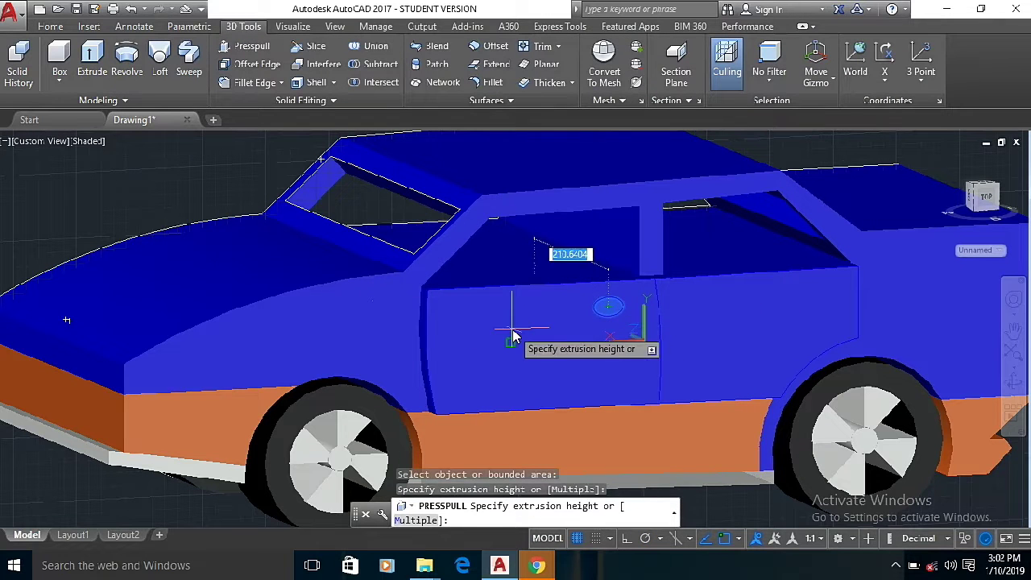
{"action": "type", "text": "1"}
{"action": "key", "text": "Return"}
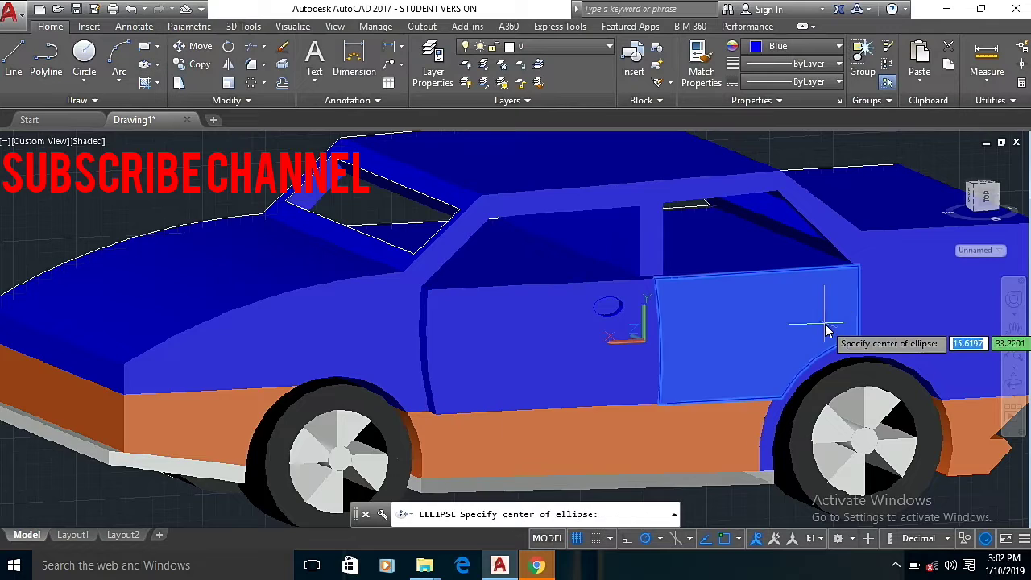
Draw a matching small handle ellipse near the upper rear corner of the rear door.
{"action": "scroll", "coordinate": [821, 278], "scroll_direction": "up", "scroll_amount": 4}
{"action": "left_click", "coordinate": [820, 271]}
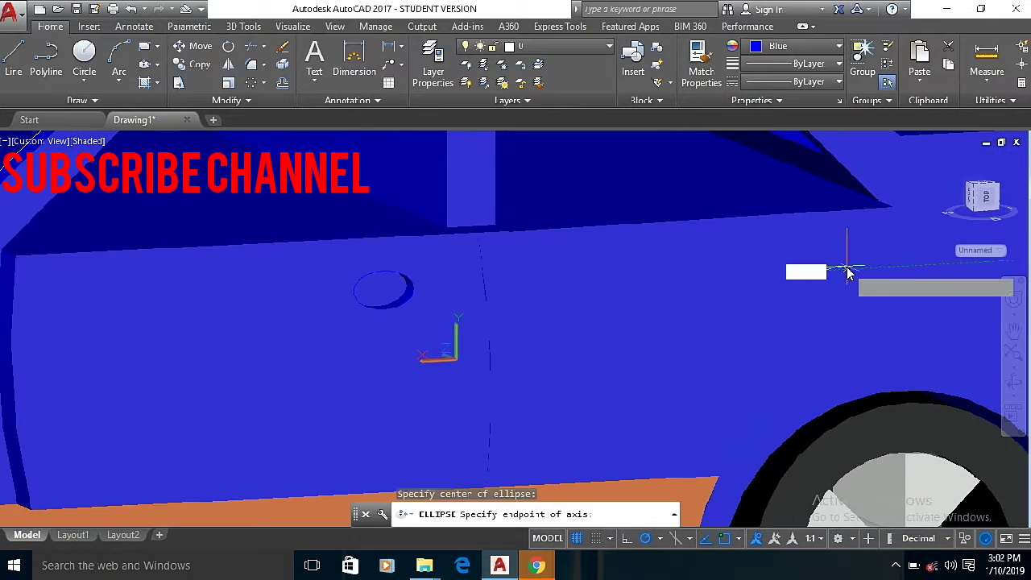
{"action": "left_click", "coordinate": [846, 270]}
{"action": "left_click", "coordinate": [834, 256]}
Press-pull the rear door's handle ellipse outward by 10.
{"action": "left_click", "coordinate": [242, 26]}
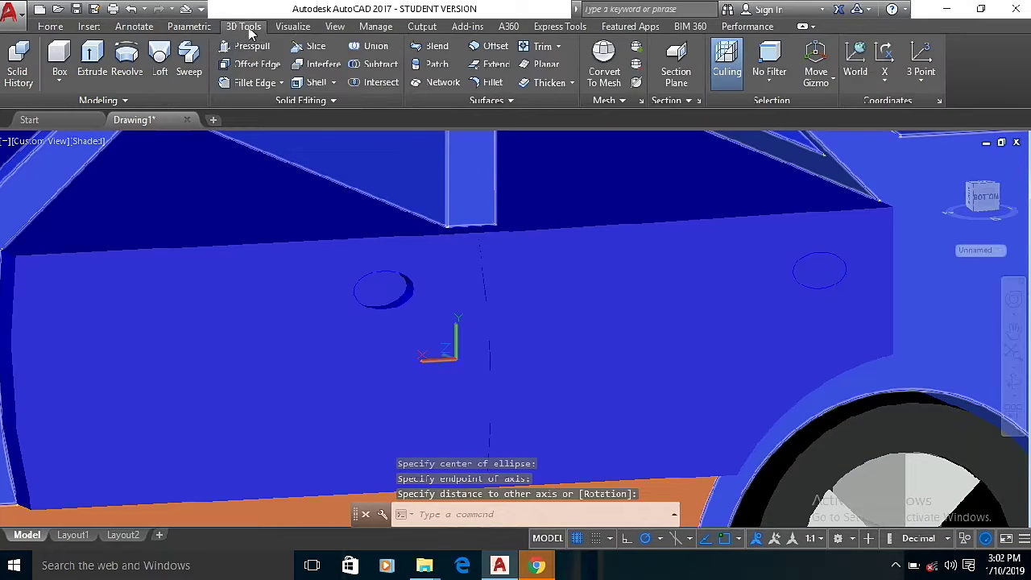
{"action": "left_click", "coordinate": [246, 48]}
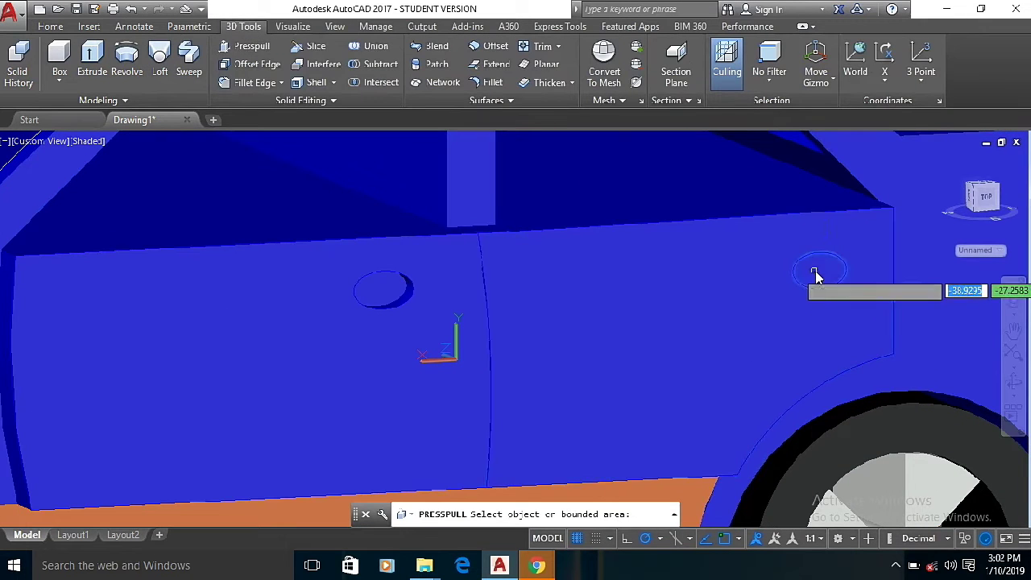
{"action": "left_click", "coordinate": [817, 270]}
{"action": "type", "text": "10"}
{"action": "key", "text": "Return"}
{"action": "scroll", "coordinate": [741, 342], "scroll_direction": "down", "scroll_amount": 4}
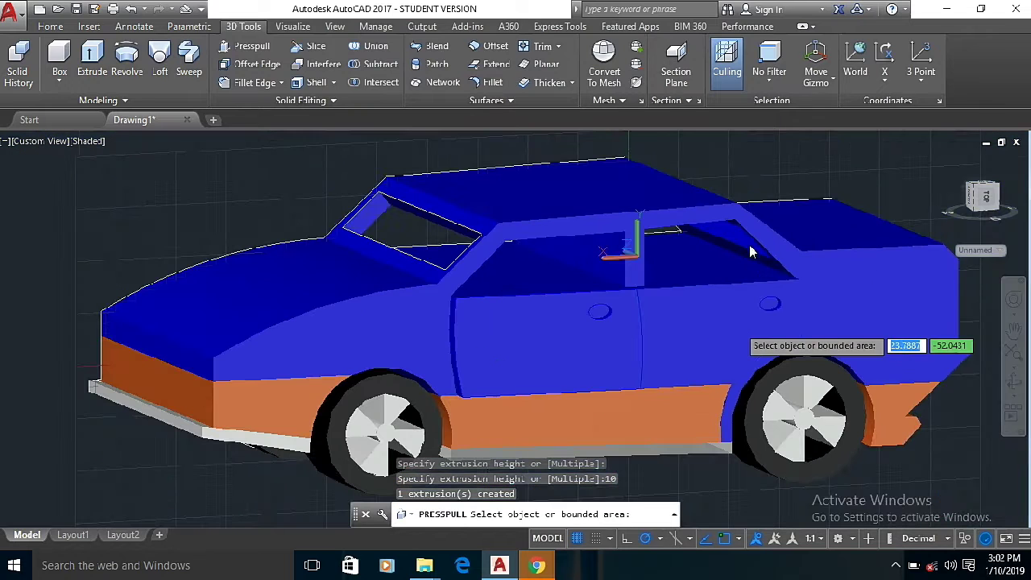
Press-pull the rear and front door handle ellipses on the car's other side by 10 each.
{"action": "left_click", "coordinate": [1013, 384]}
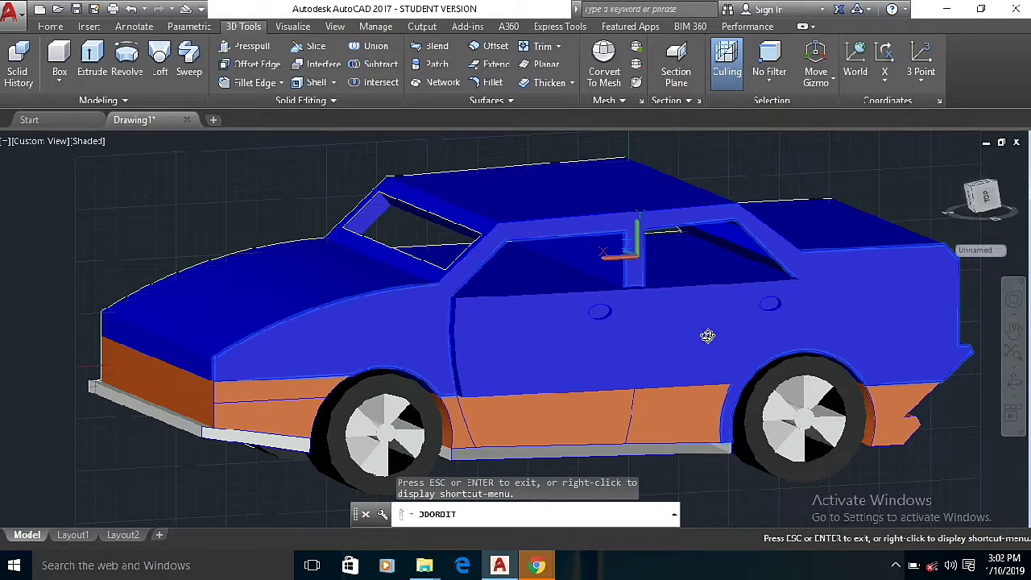
{"action": "left_click_drag", "start_coordinate": [666, 310], "coordinate": [896, 354]}
{"action": "left_click_drag", "start_coordinate": [790, 355], "coordinate": [389, 217]}
{"action": "right_click", "coordinate": [412, 205]}
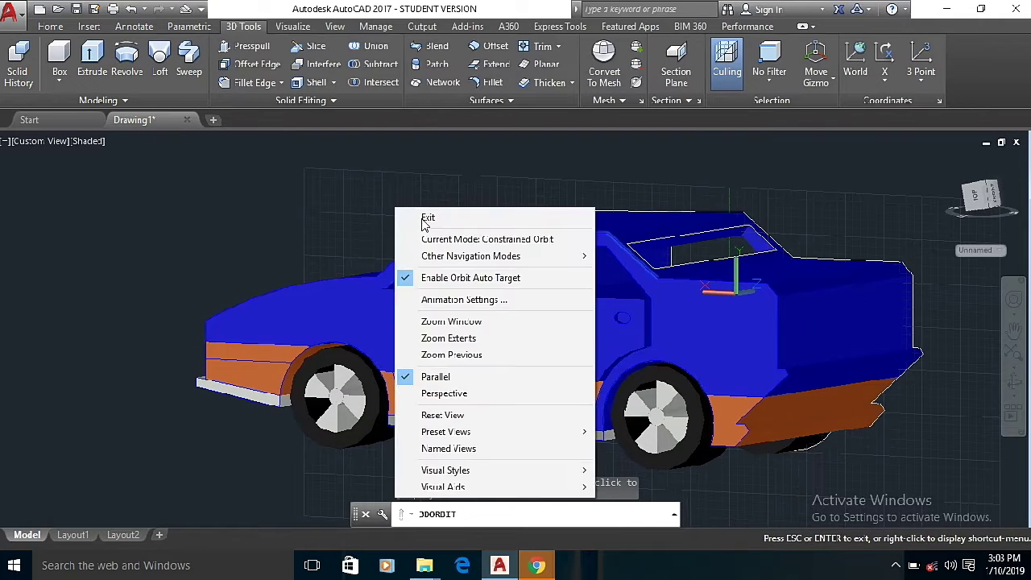
{"action": "left_click", "coordinate": [423, 212]}
{"action": "left_click", "coordinate": [1012, 384]}
{"action": "left_click_drag", "start_coordinate": [731, 349], "coordinate": [587, 338]}
{"action": "right_click", "coordinate": [588, 338]}
{"action": "left_click", "coordinate": [667, 53]}
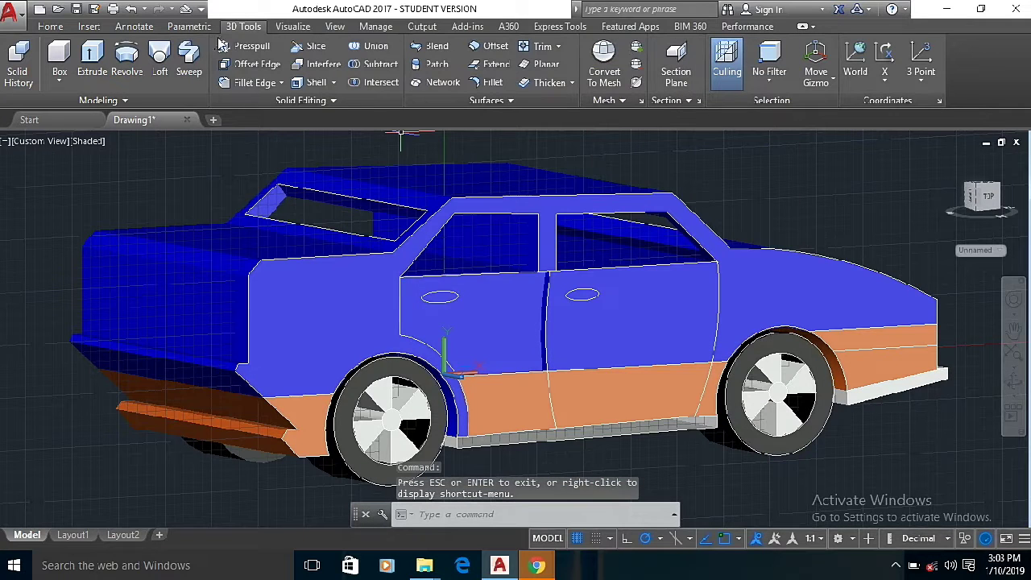
{"action": "left_click", "coordinate": [440, 301]}
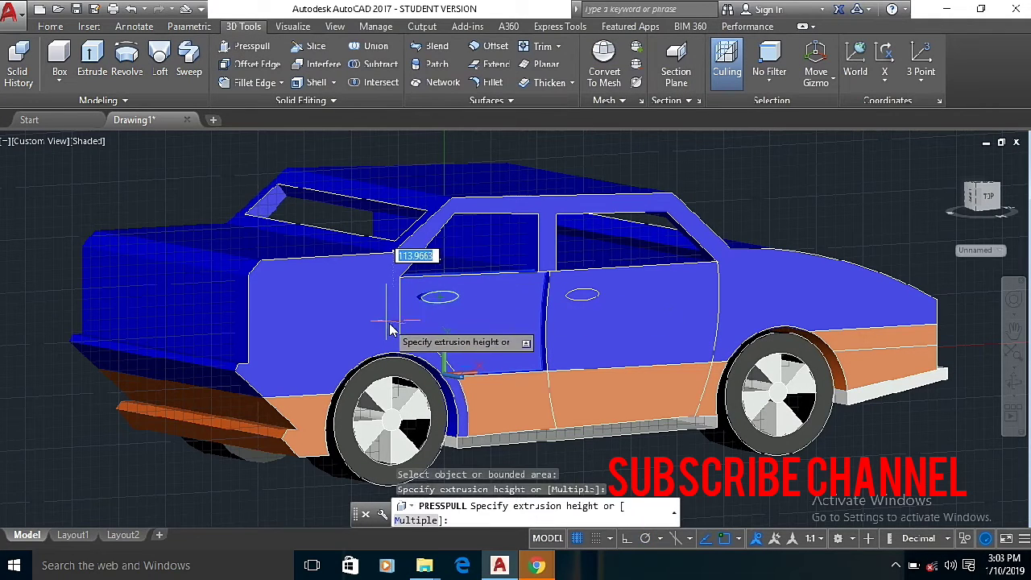
{"action": "type", "text": "10"}
{"action": "key", "text": "Return"}
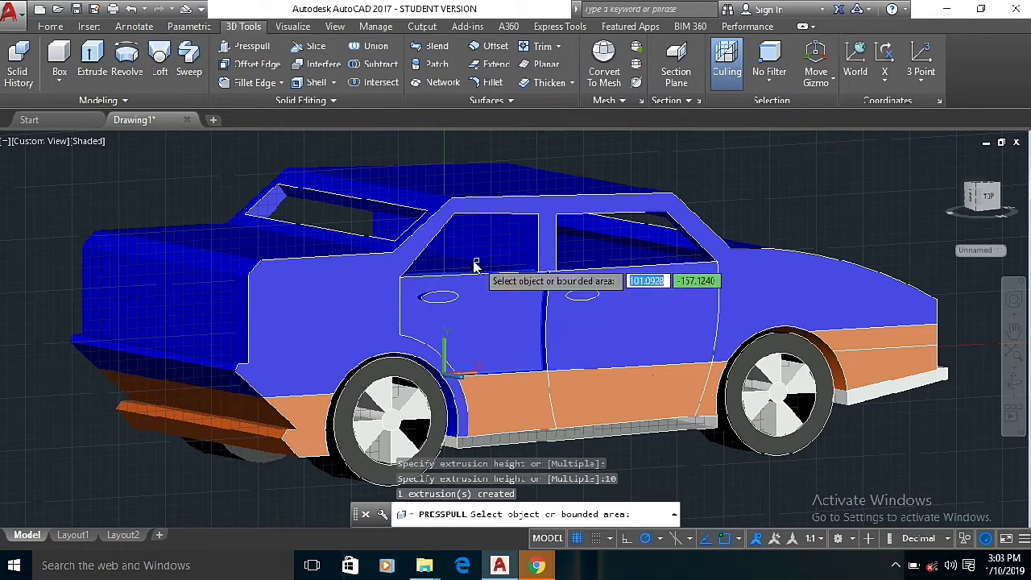
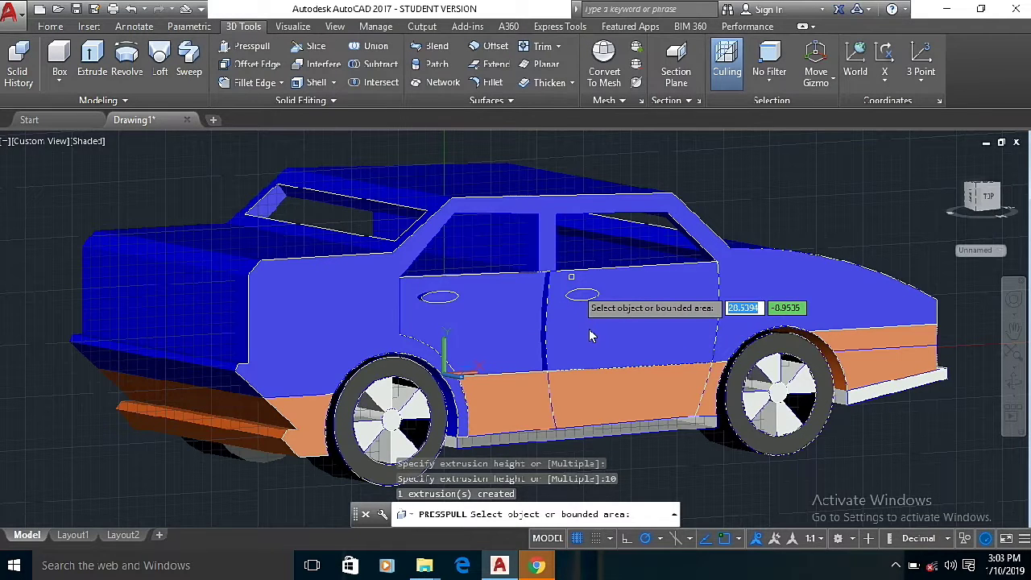
{"action": "left_click", "coordinate": [583, 302]}
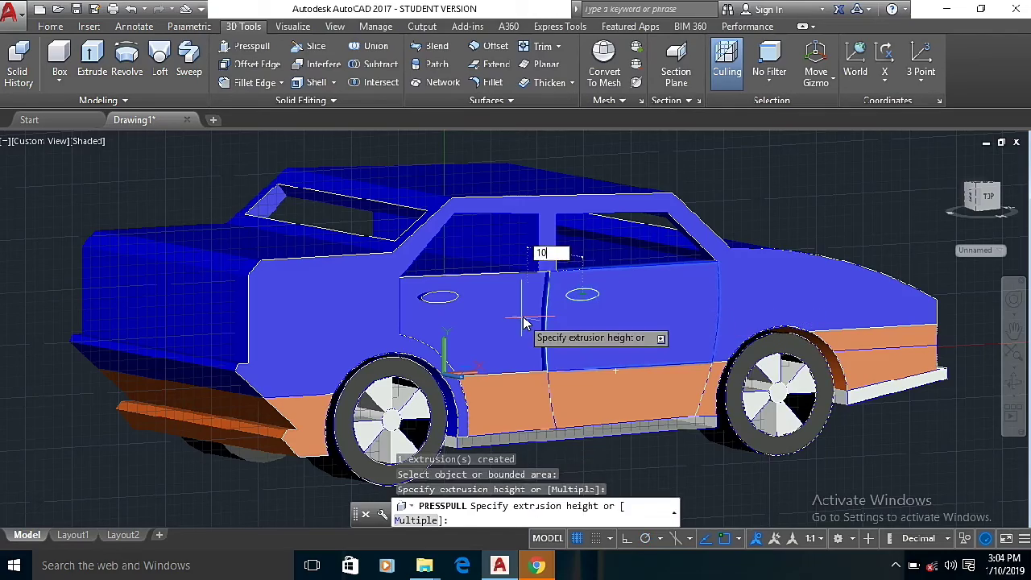
{"action": "key", "text": "Return"}
Try to fillet the curved side edge of the hood with a radius of 5.
{"action": "left_click", "coordinate": [1013, 380]}
{"action": "left_click_drag", "start_coordinate": [591, 303], "coordinate": [508, 349]}
{"action": "left_click", "coordinate": [53, 27]}
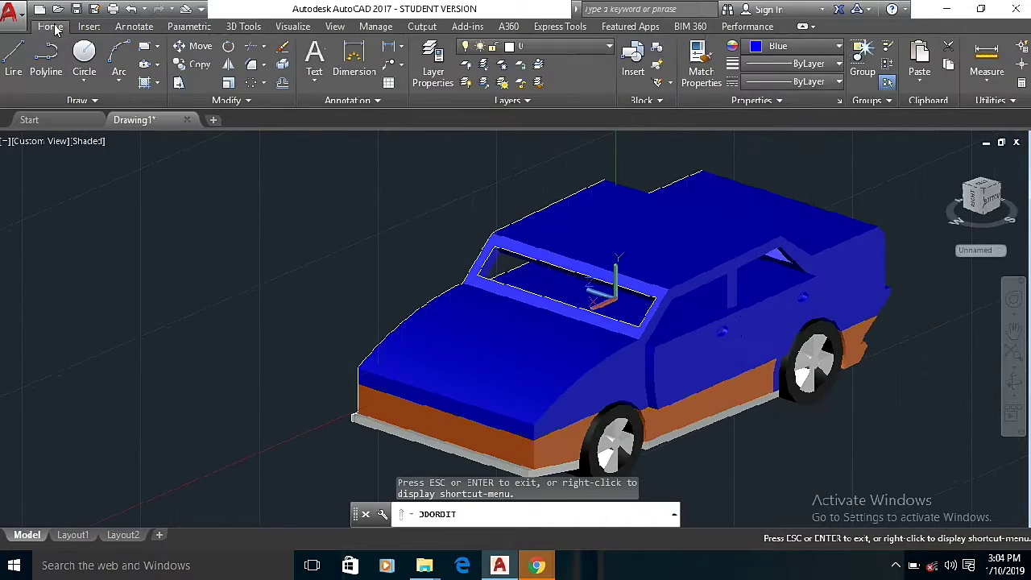
{"action": "left_click", "coordinate": [252, 66]}
{"action": "type", "text": "r"}
{"action": "key", "text": "Return"}
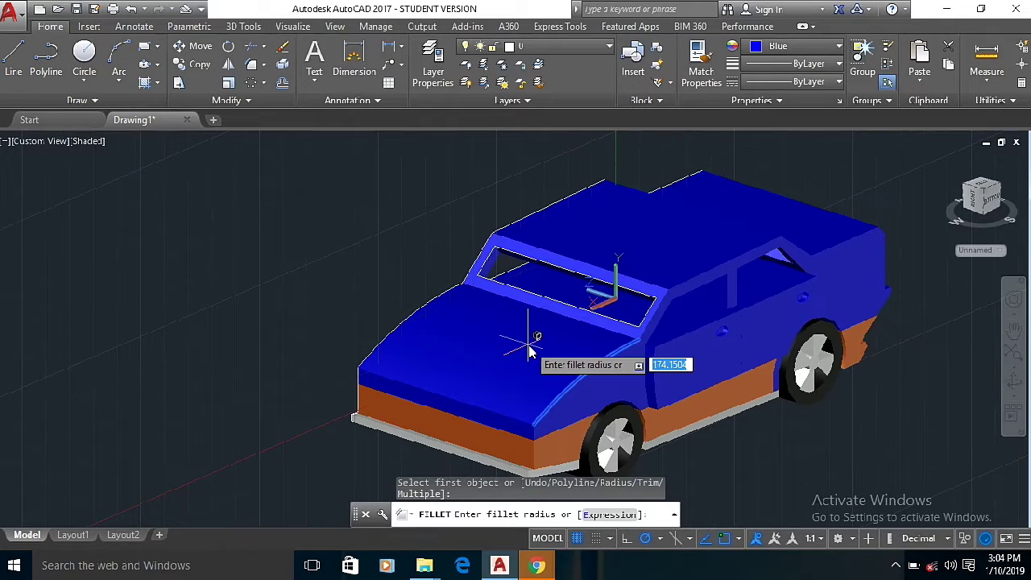
{"action": "type", "text": "5"}
{"action": "key", "text": "Return"}
{"action": "key", "text": "Return"}
{"action": "key", "text": "Return"}
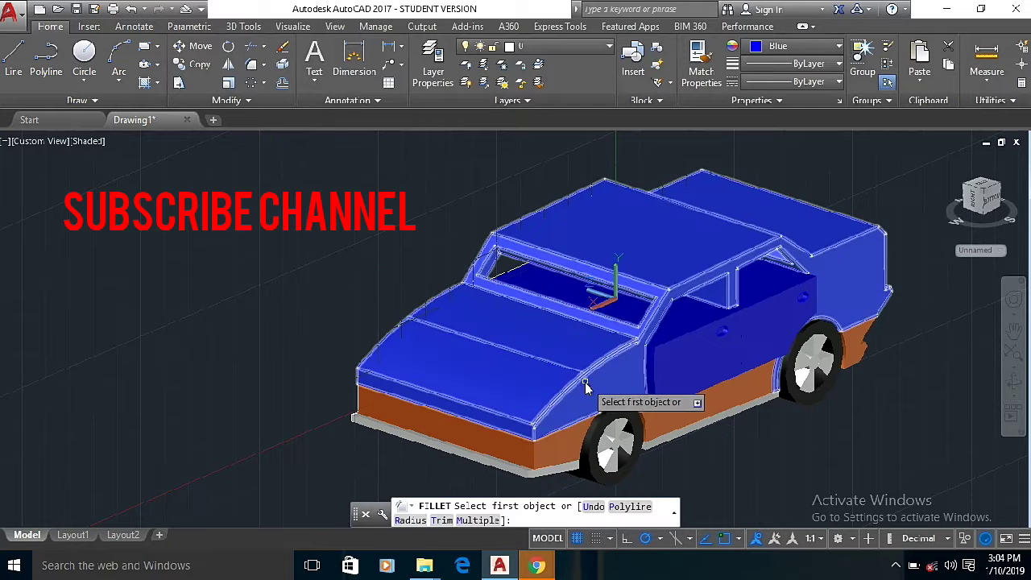
{"action": "left_click", "coordinate": [586, 383]}
{"action": "left_click", "coordinate": [588, 377]}
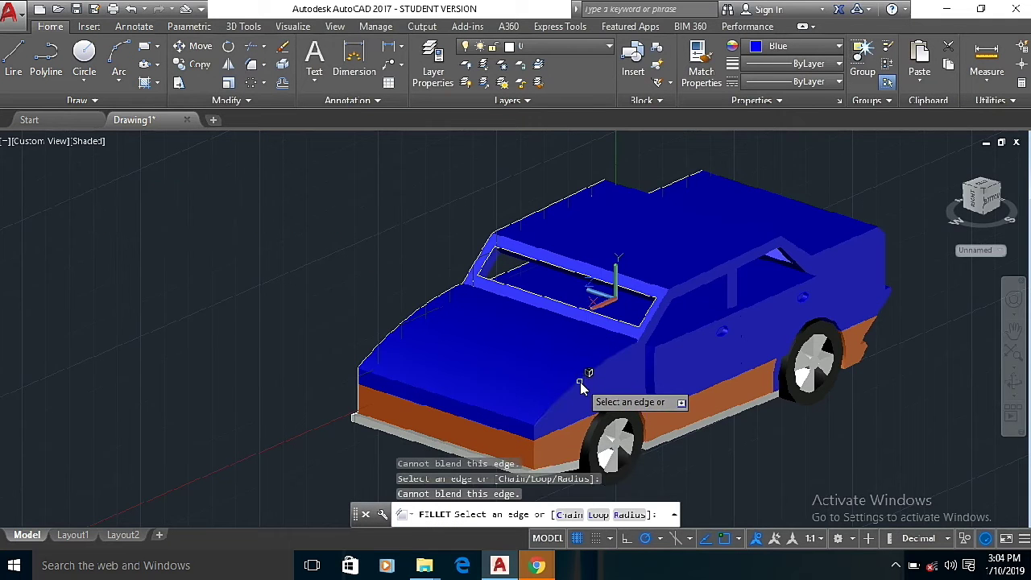
{"action": "scroll", "coordinate": [584, 387], "scroll_direction": "down", "scroll_amount": 3}
{"action": "scroll", "coordinate": [584, 387], "scroll_direction": "up", "scroll_amount": 5}
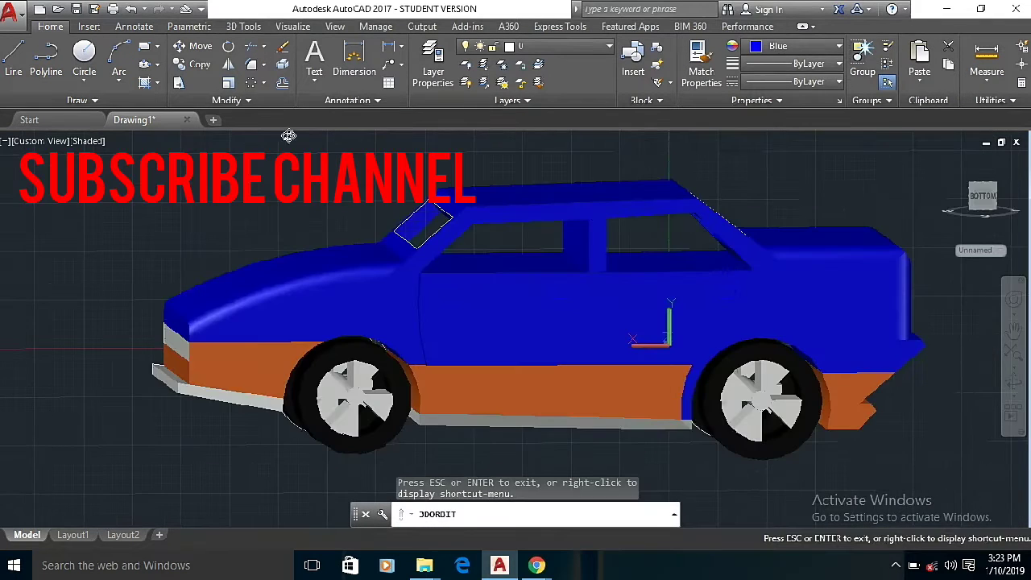
Try to fillet the roof side edges and the sloping pillar edges on both sides of the car with a radius of 20.
{"action": "right_click", "coordinate": [318, 188]}
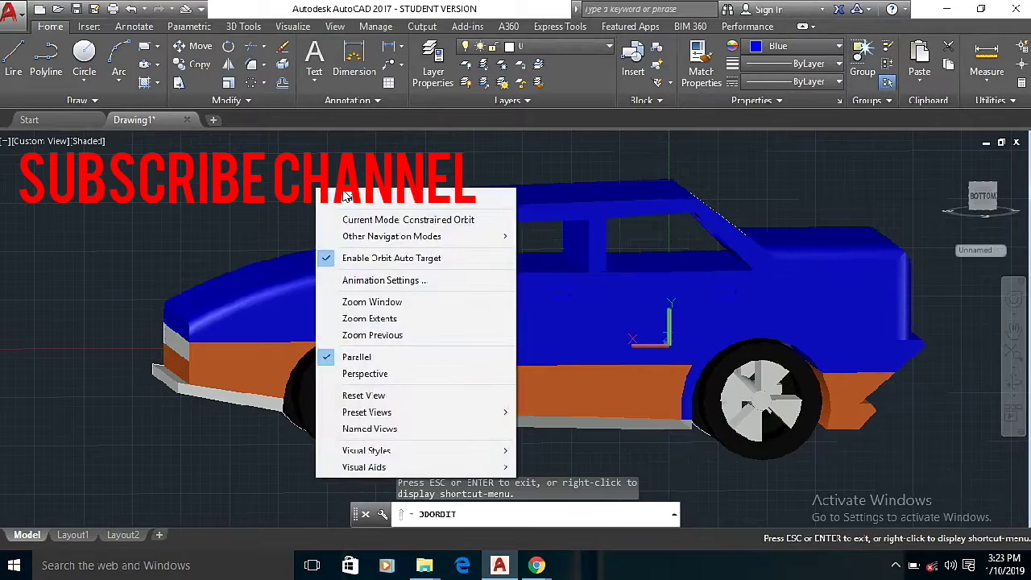
{"action": "left_click", "coordinate": [347, 201]}
{"action": "left_click", "coordinate": [250, 67]}
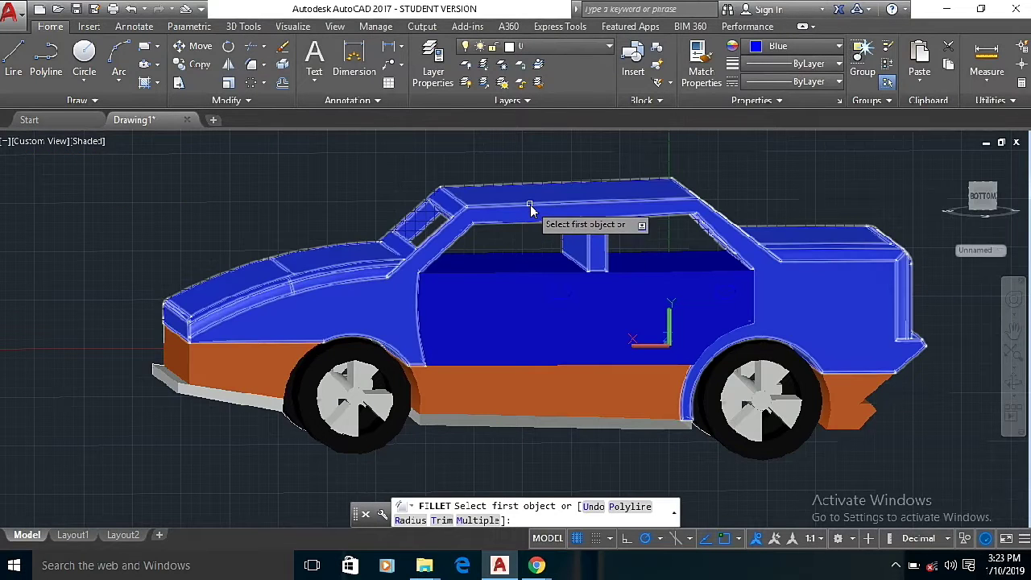
{"action": "type", "text": "r"}
{"action": "key", "text": "Return"}
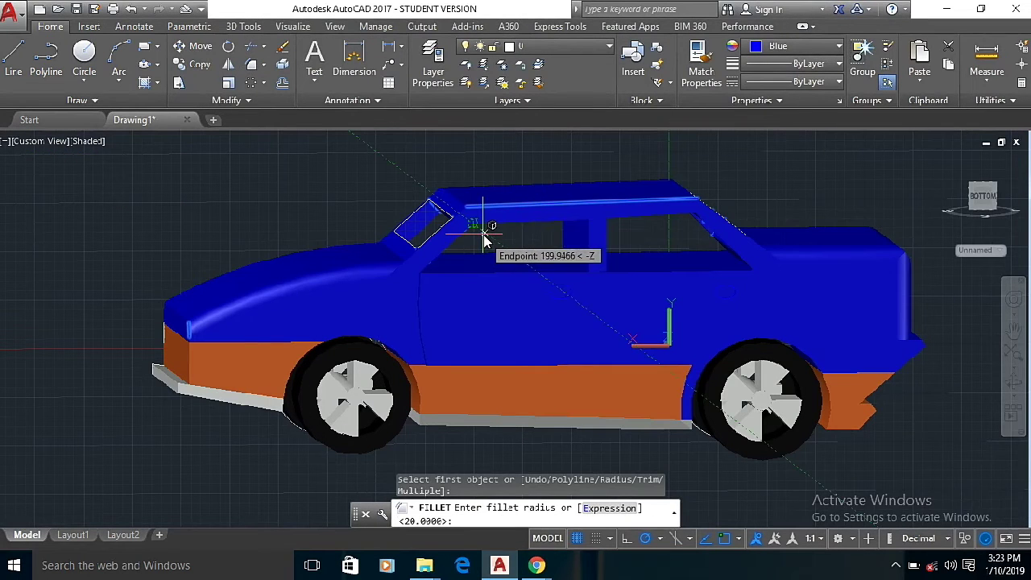
{"action": "type", "text": "20"}
{"action": "key", "text": "Return"}
{"action": "scroll", "coordinate": [419, 298], "scroll_direction": "up", "scroll_amount": 2}
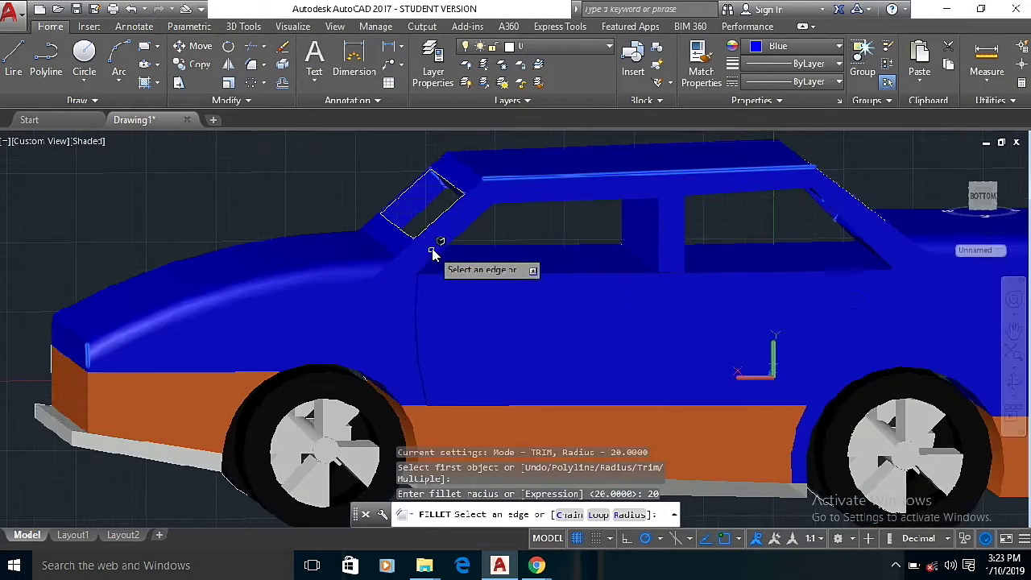
{"action": "left_click", "coordinate": [431, 234]}
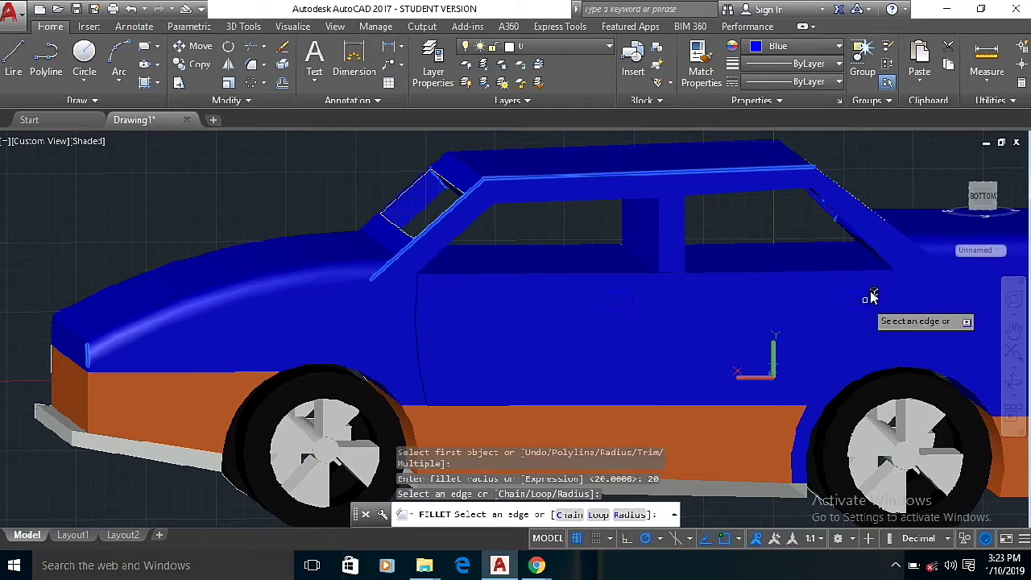
{"action": "left_click", "coordinate": [896, 234]}
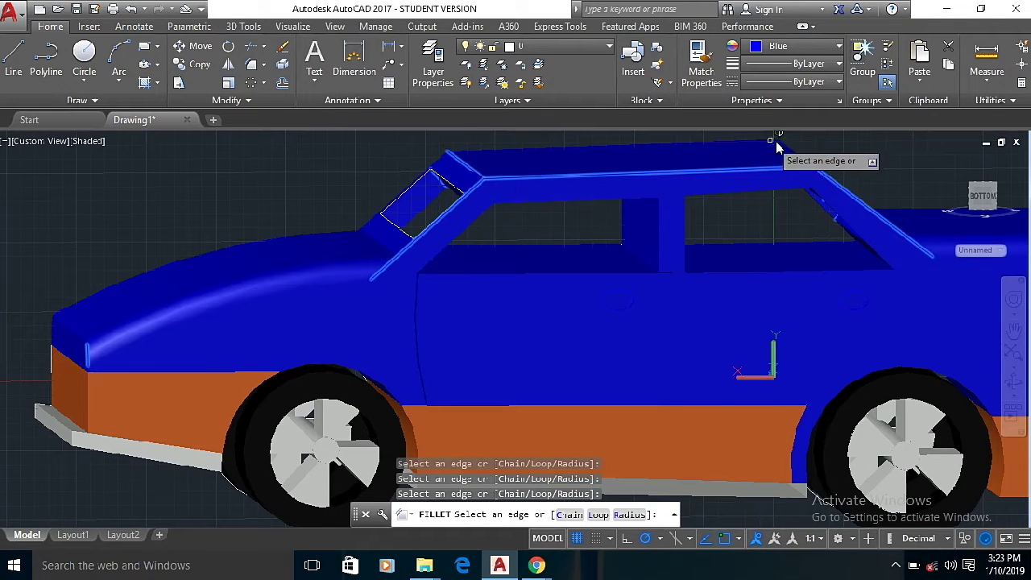
{"action": "middle_click_drag", "start_coordinate": [894, 425], "coordinate": [273, 245], "text": "shift"}
{"action": "right_click", "coordinate": [271, 253]}
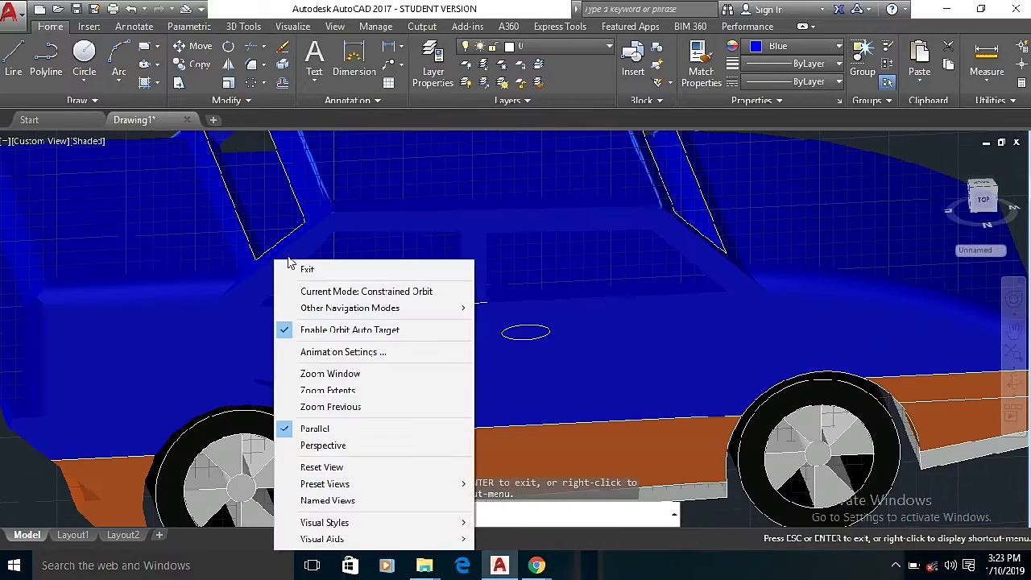
{"action": "left_click", "coordinate": [276, 267]}
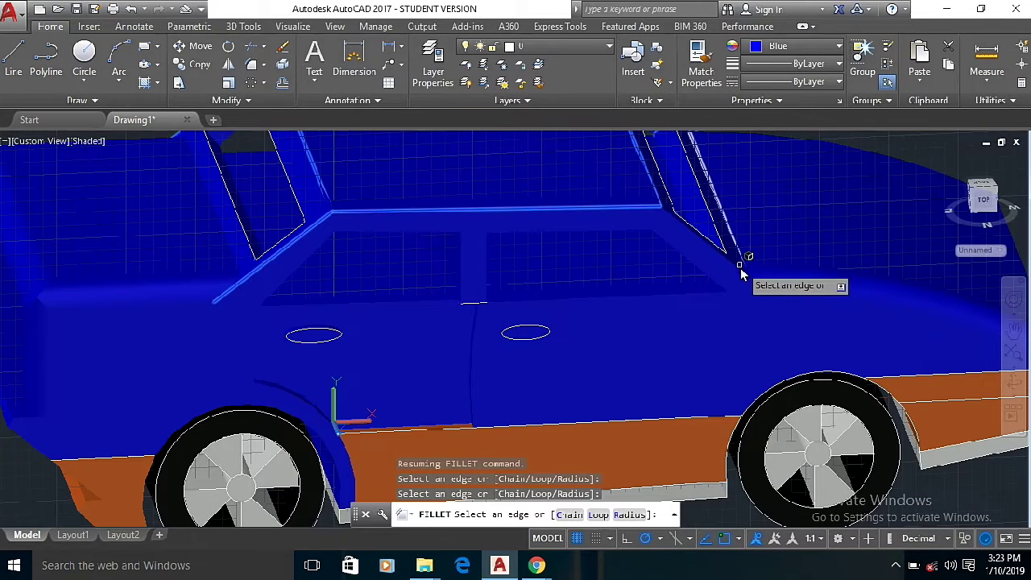
{"action": "right_click", "coordinate": [680, 290]}
{"action": "left_click", "coordinate": [717, 300]}
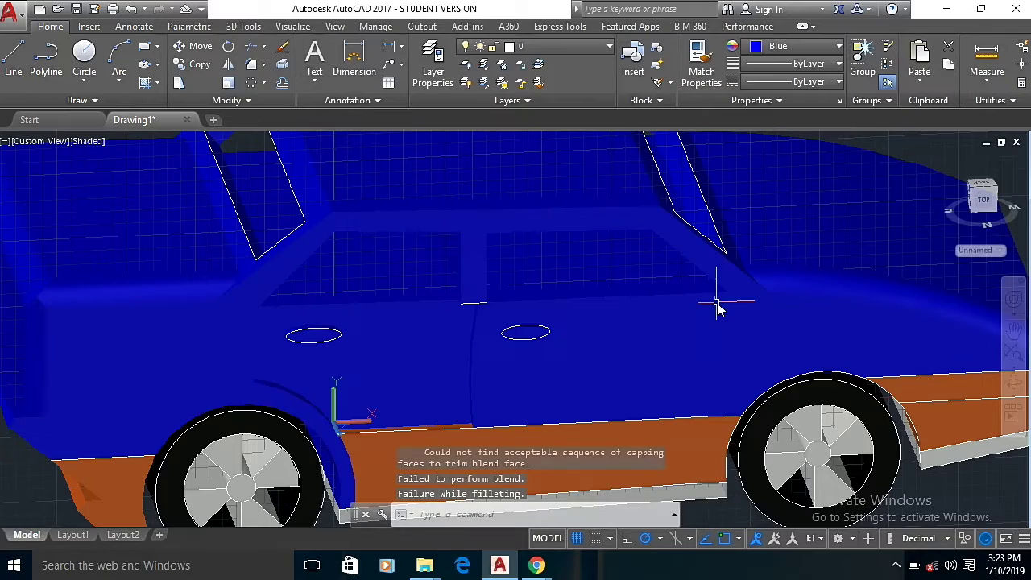
Fillet the long side edge of the roof above the door windows with a radius of 20.
{"action": "middle_click_drag", "start_coordinate": [724, 379], "coordinate": [657, 388], "text": "shift"}
{"action": "right_click", "coordinate": [658, 387]}
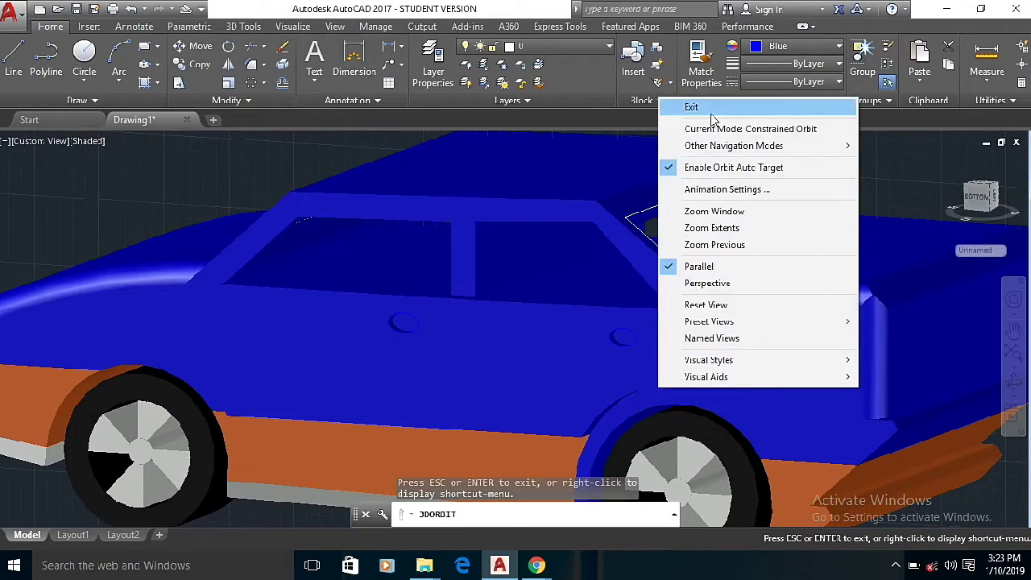
{"action": "left_click", "coordinate": [690, 104]}
{"action": "left_click", "coordinate": [253, 67]}
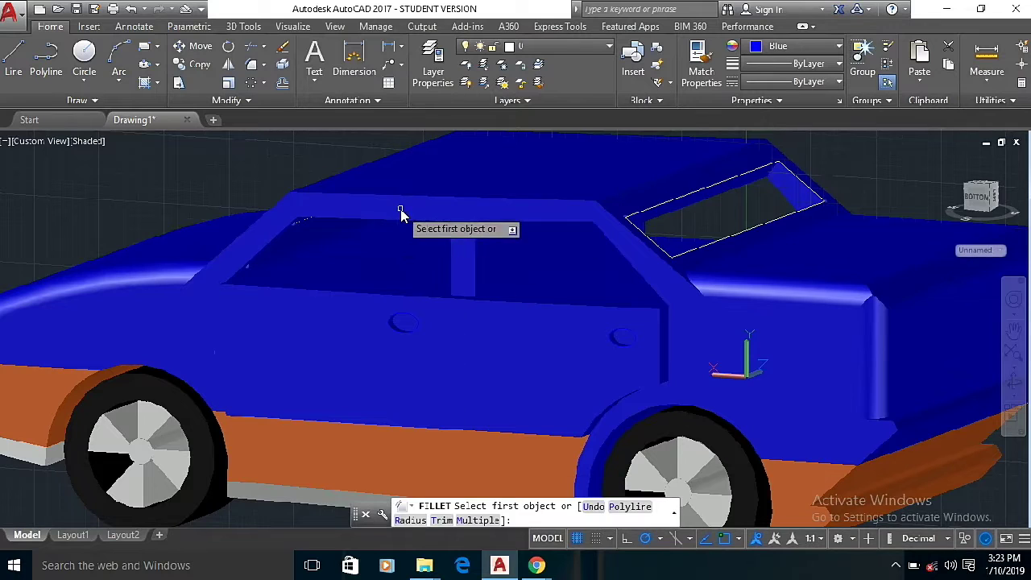
{"action": "left_click", "coordinate": [406, 196]}
{"action": "right_click", "coordinate": [442, 223]}
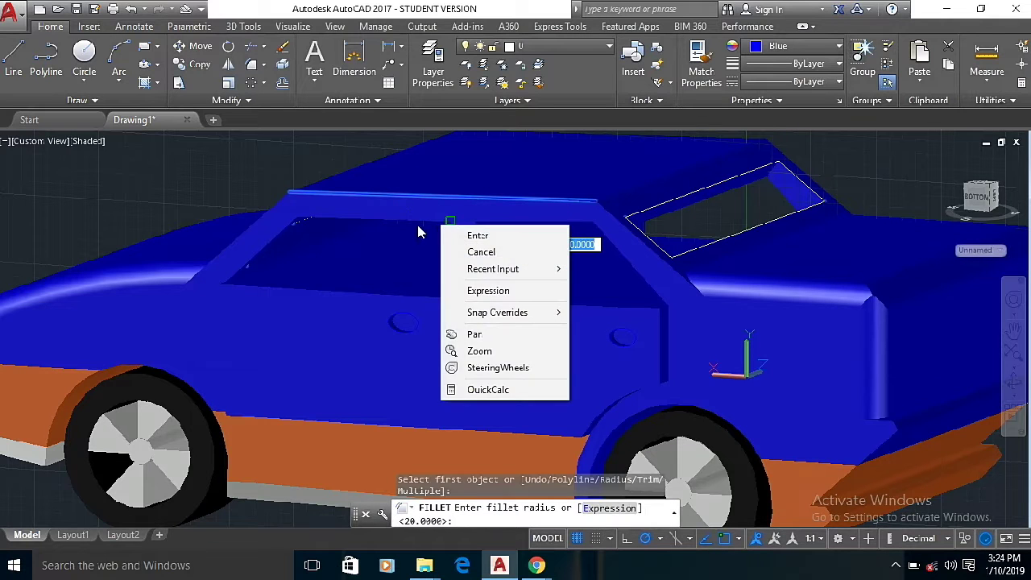
{"action": "left_click", "coordinate": [418, 225]}
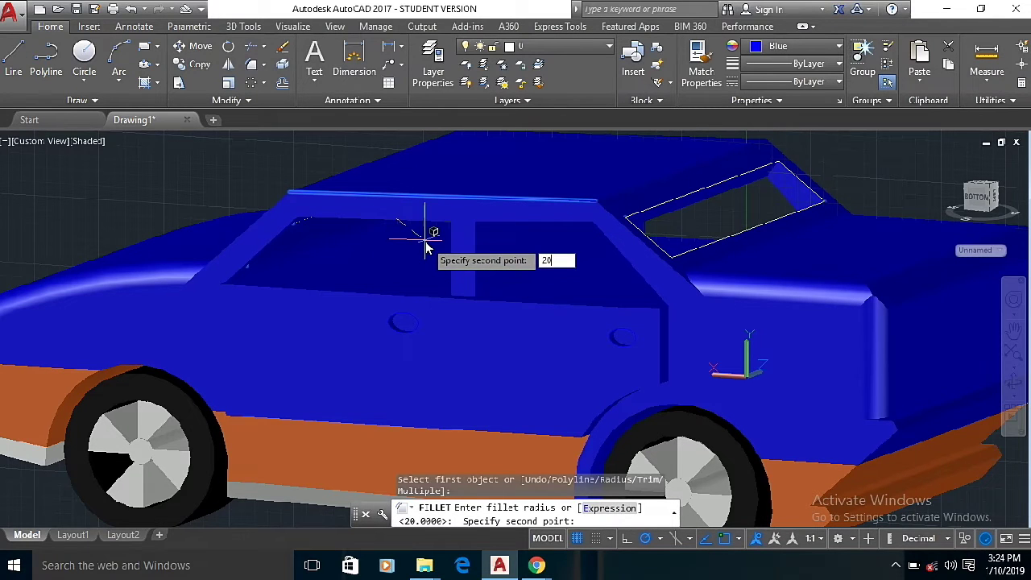
{"action": "key", "text": "Return"}
{"action": "left_click", "coordinate": [425, 234]}
{"action": "right_click", "coordinate": [428, 231]}
{"action": "left_click", "coordinate": [438, 240]}
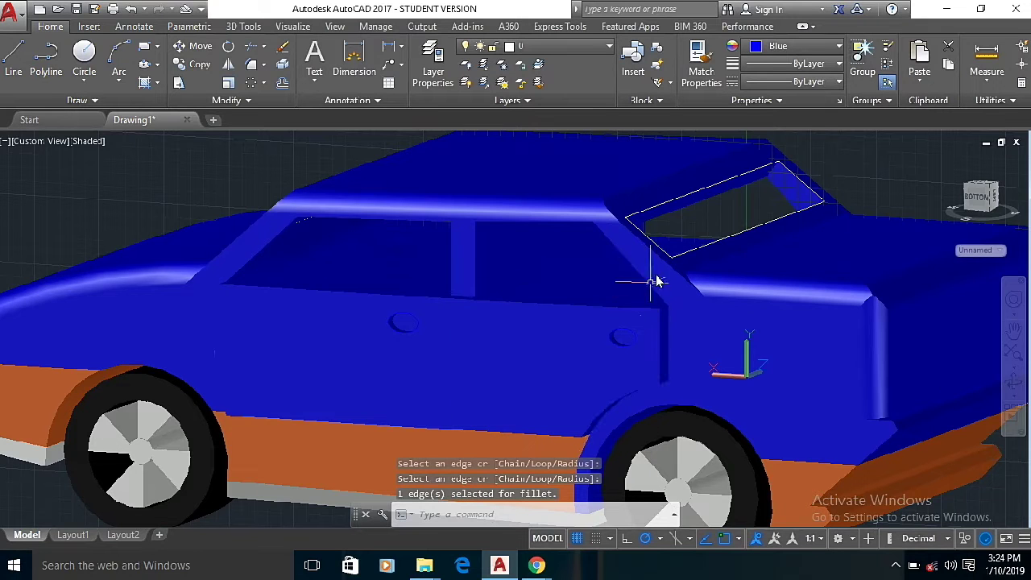
Try to fillet the front and rear roof edges together with the sloping windshield and rear pillar edges at a radius of 20.
{"action": "middle_click_drag", "start_coordinate": [302, 219], "coordinate": [707, 305], "text": "shift"}
{"action": "right_click", "coordinate": [407, 260]}
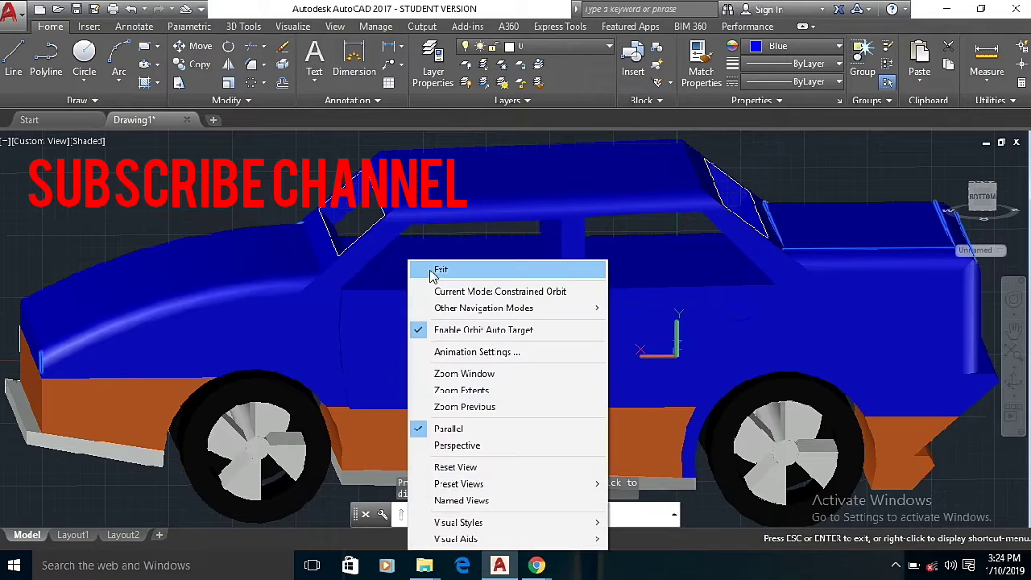
{"action": "left_click", "coordinate": [412, 267]}
{"action": "left_click", "coordinate": [201, 66]}
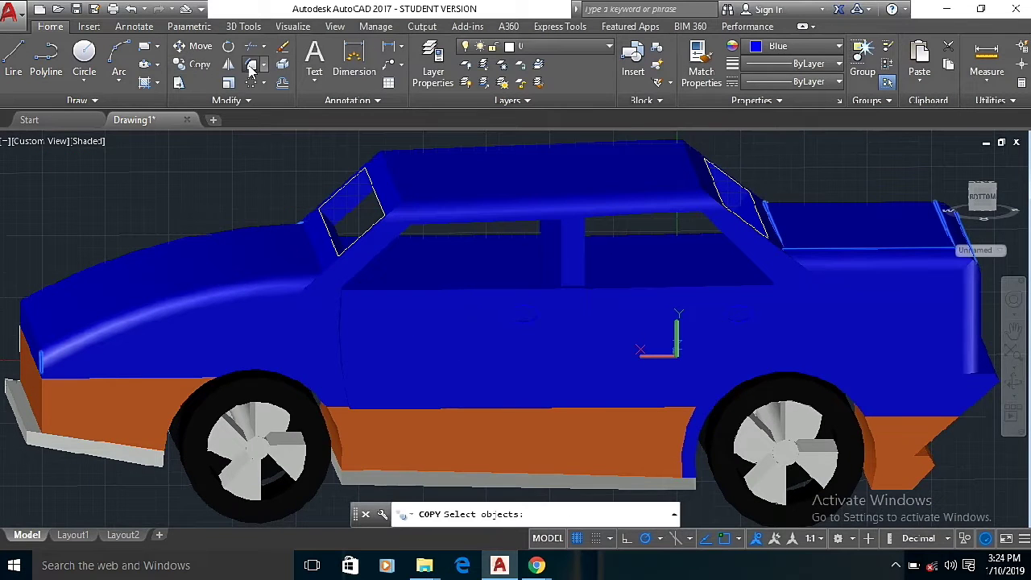
{"action": "left_click", "coordinate": [251, 66]}
{"action": "type", "text": "r"}
{"action": "key", "text": "Return"}
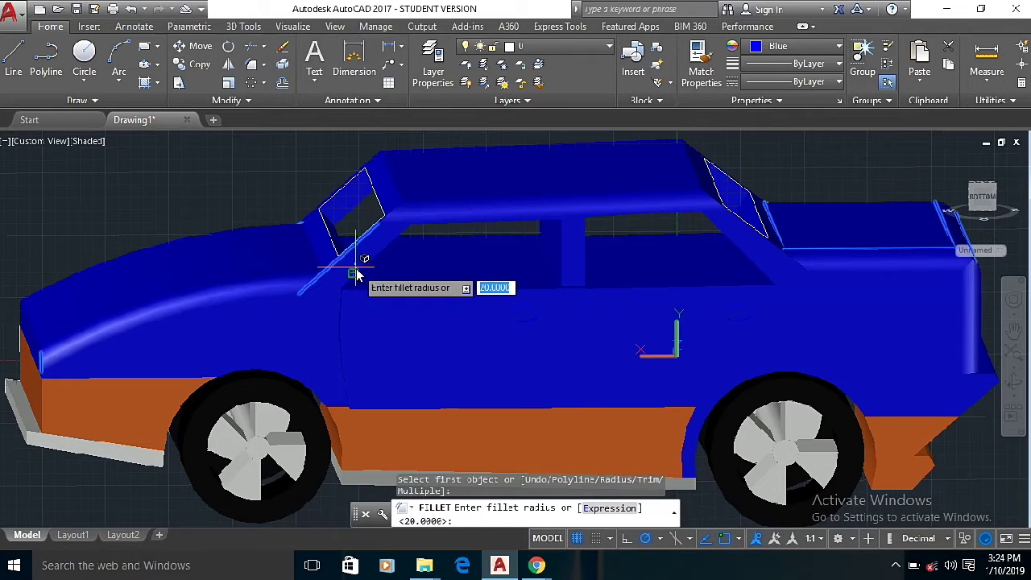
{"action": "type", "text": "20"}
{"action": "key", "text": "Return"}
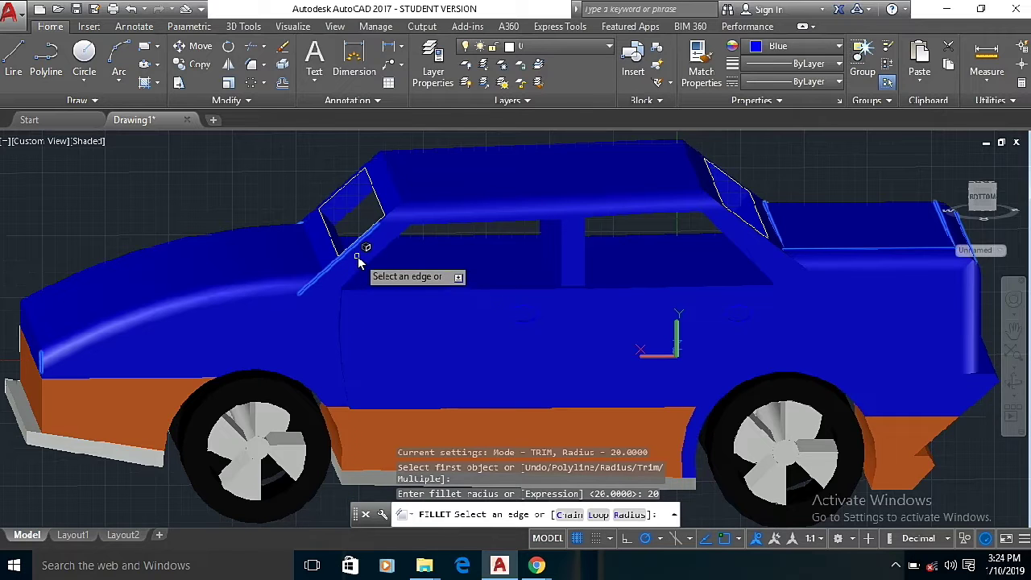
{"action": "left_click", "coordinate": [715, 182]}
{"action": "left_click", "coordinate": [391, 182]}
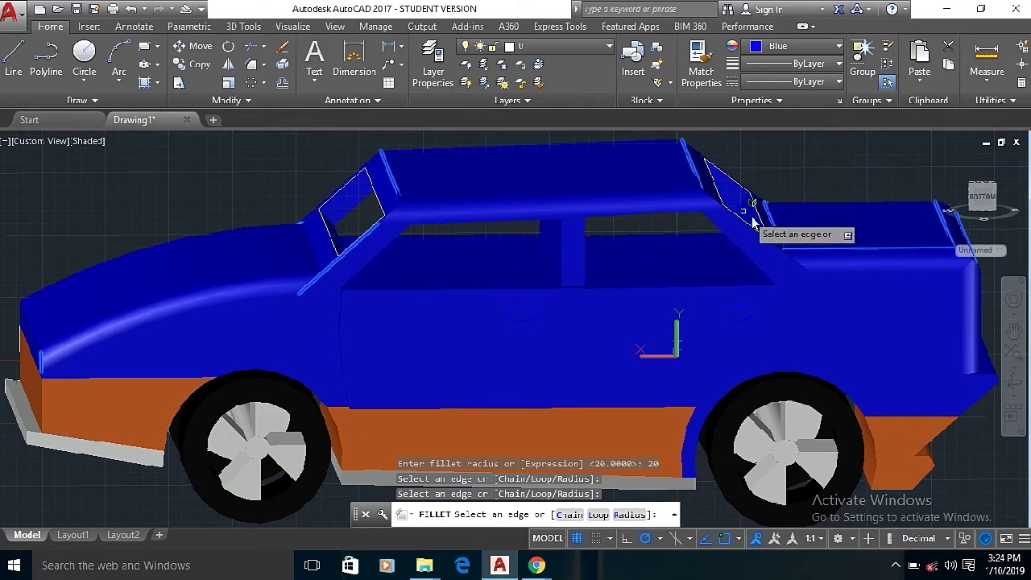
{"action": "left_click", "coordinate": [780, 253]}
{"action": "right_click", "coordinate": [692, 270]}
{"action": "left_click", "coordinate": [702, 277]}
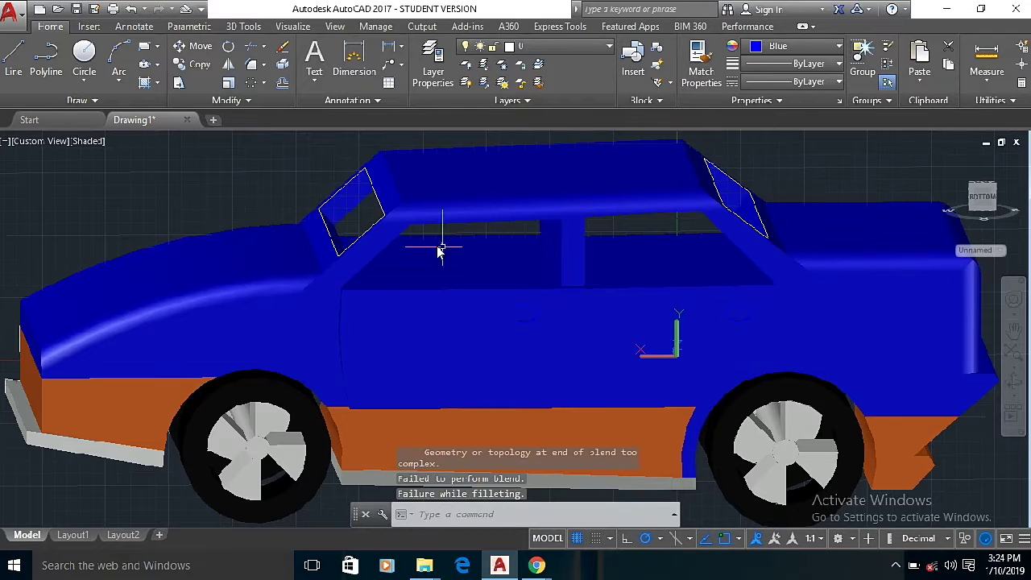
Fillet the front and rear cross edges of the roof with a radius of 20.
{"action": "key", "text": "Return"}
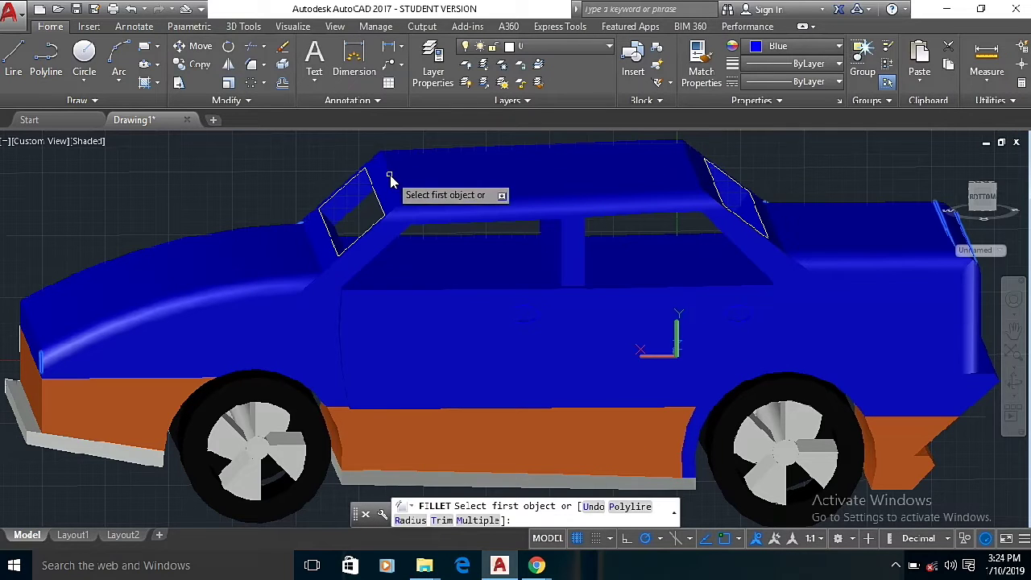
{"action": "left_click", "coordinate": [390, 177]}
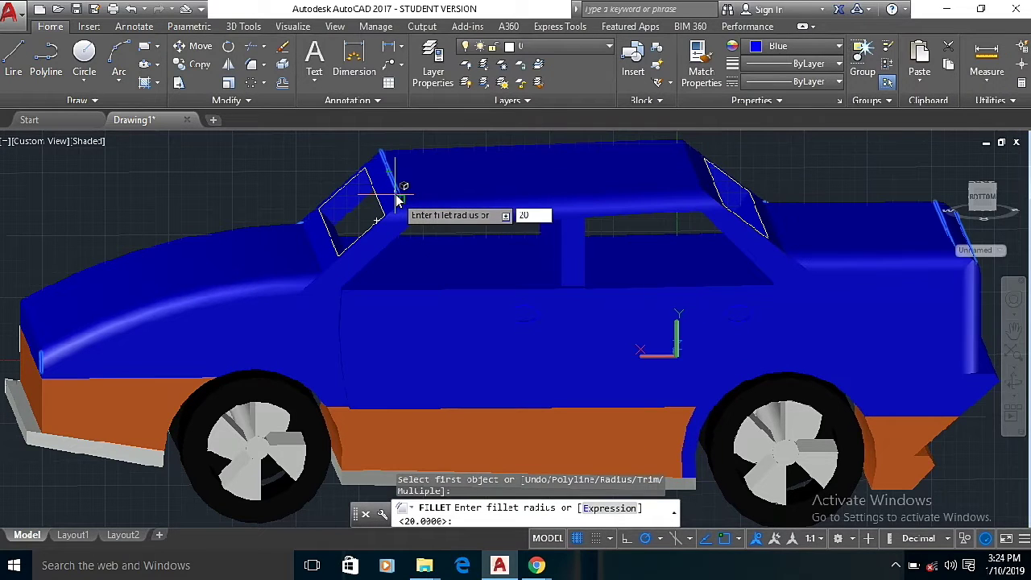
{"action": "type", "text": "20"}
{"action": "key", "text": "Return"}
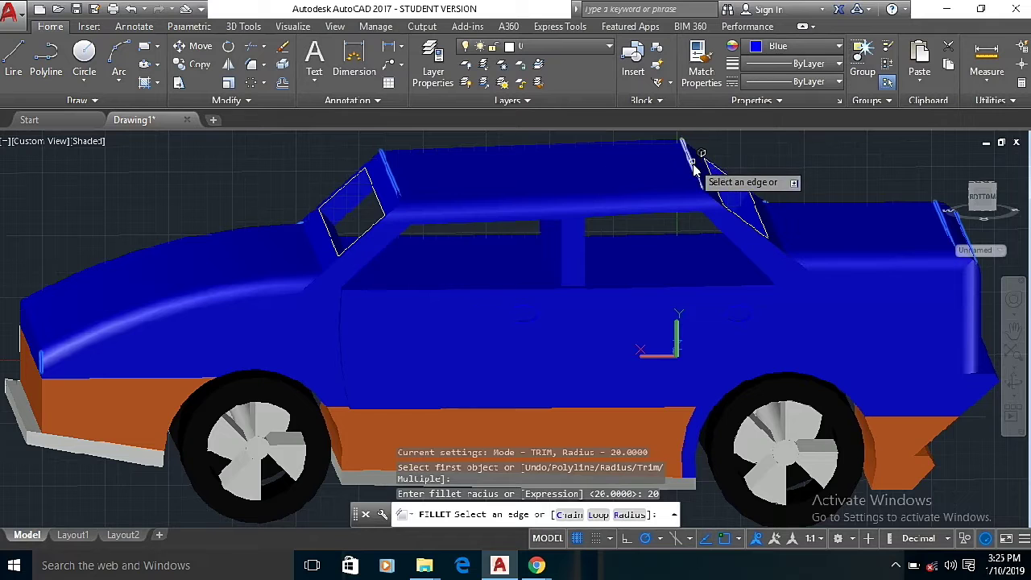
{"action": "left_click", "coordinate": [692, 166]}
{"action": "key", "text": "Return"}
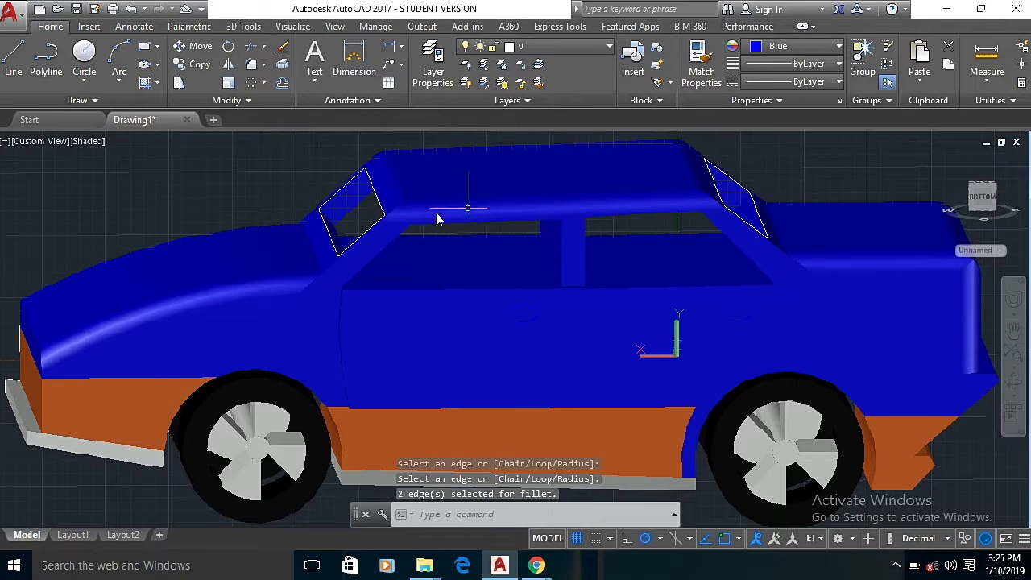
{"action": "left_click", "coordinate": [340, 261]}
{"action": "left_click", "coordinate": [231, 64]}
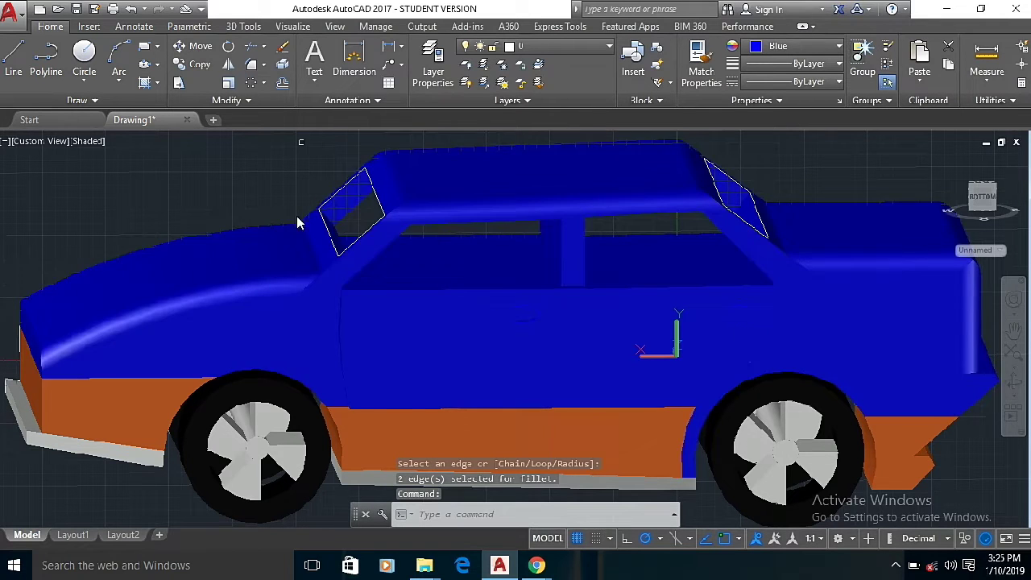
{"action": "left_click", "coordinate": [339, 266]}
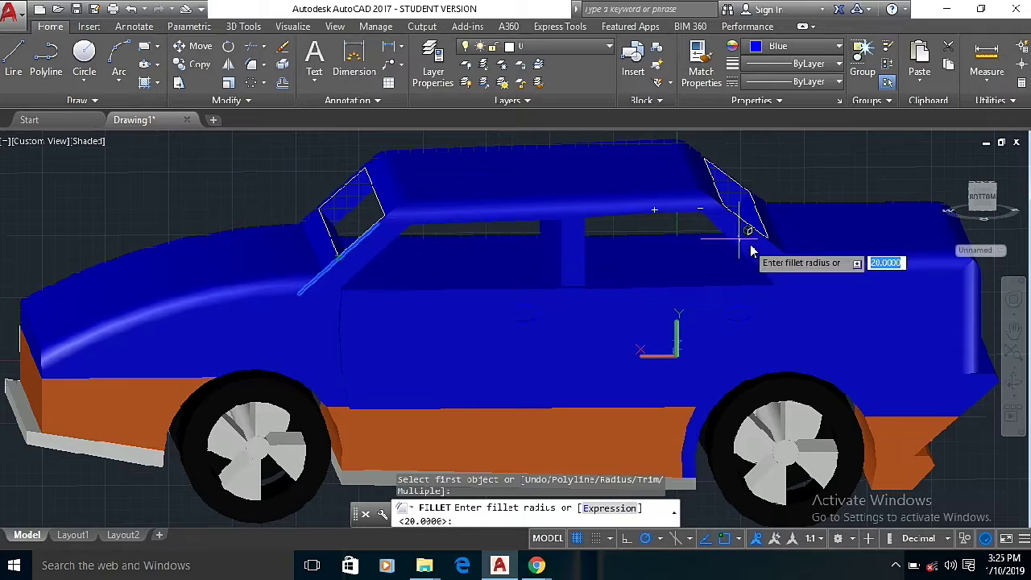
{"action": "left_click", "coordinate": [781, 252]}
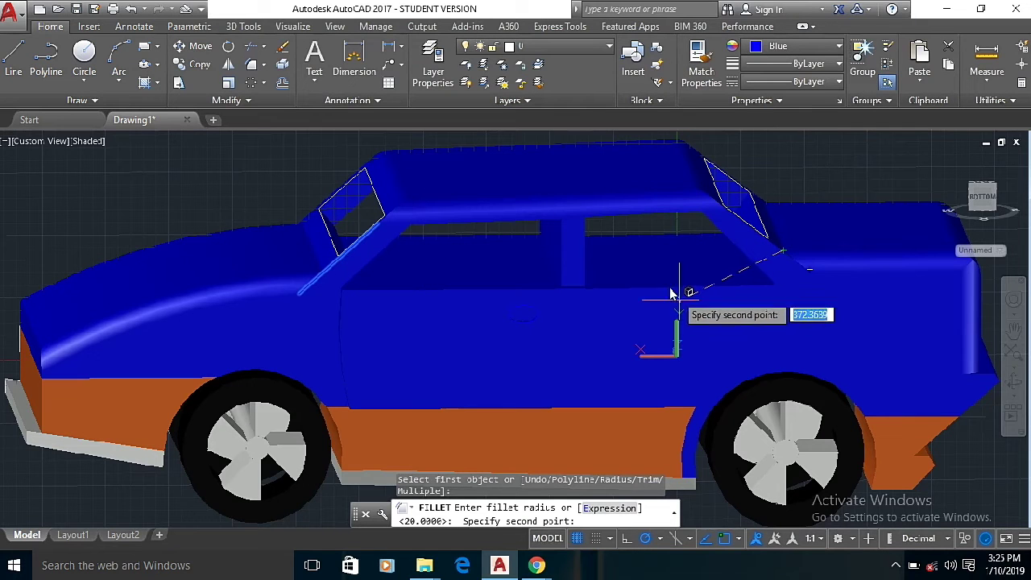
{"action": "left_click", "coordinate": [132, 10]}
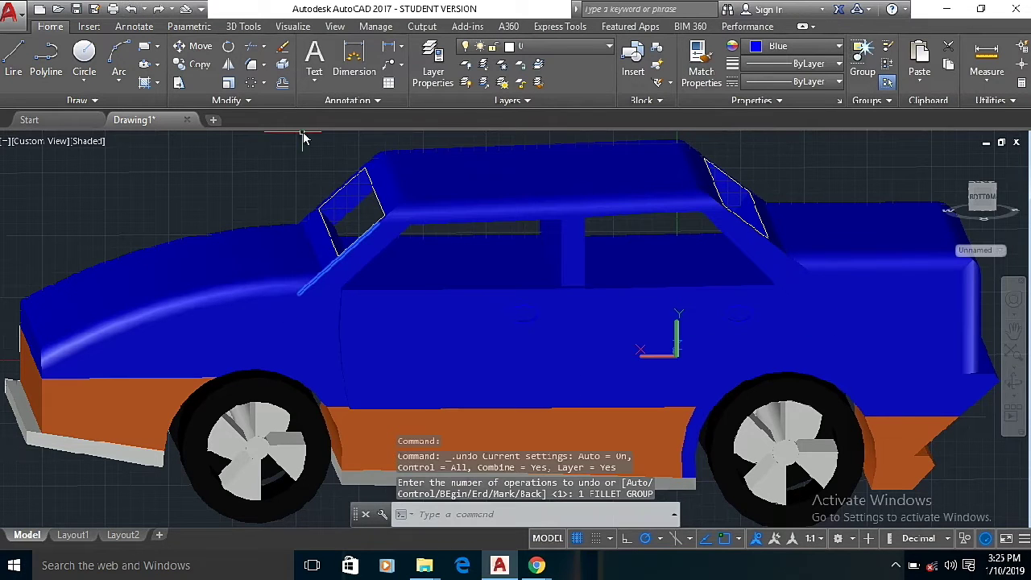
Try to fillet the windshield pillar's sloping side edge, entering 5 for the radius.
{"action": "left_click", "coordinate": [250, 66]}
{"action": "left_click", "coordinate": [338, 262]}
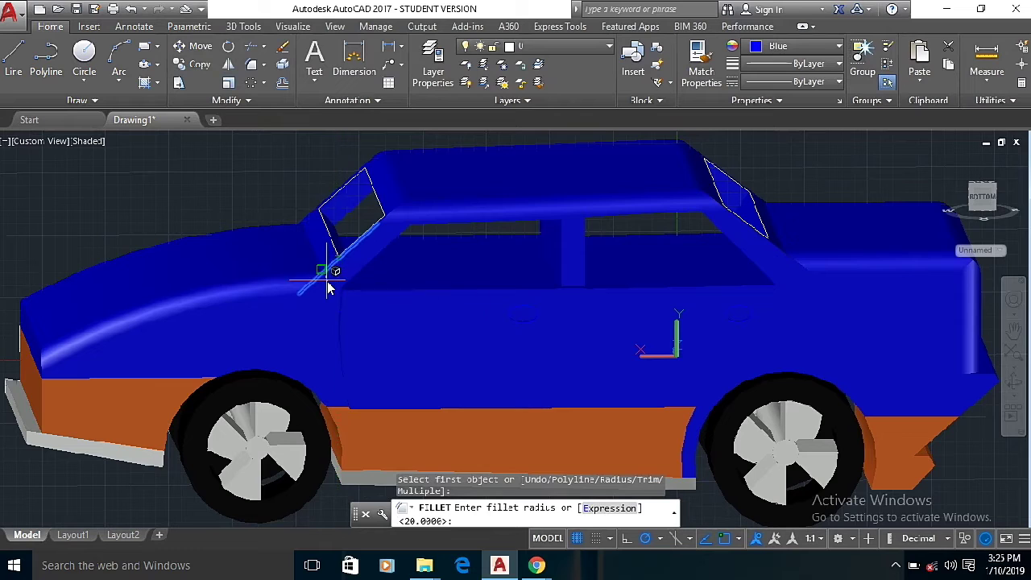
{"action": "left_click", "coordinate": [342, 271]}
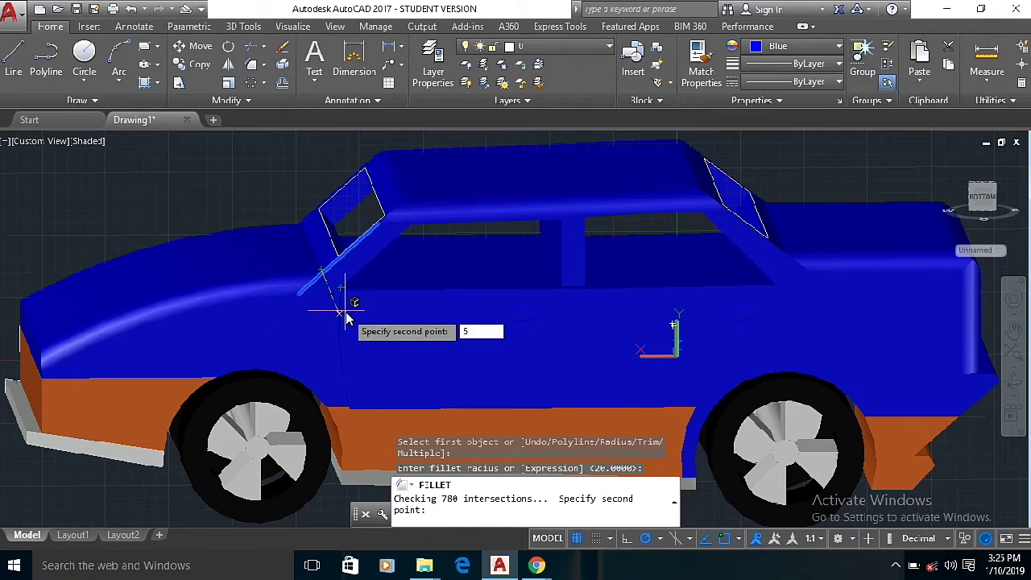
{"action": "key", "text": "Return"}
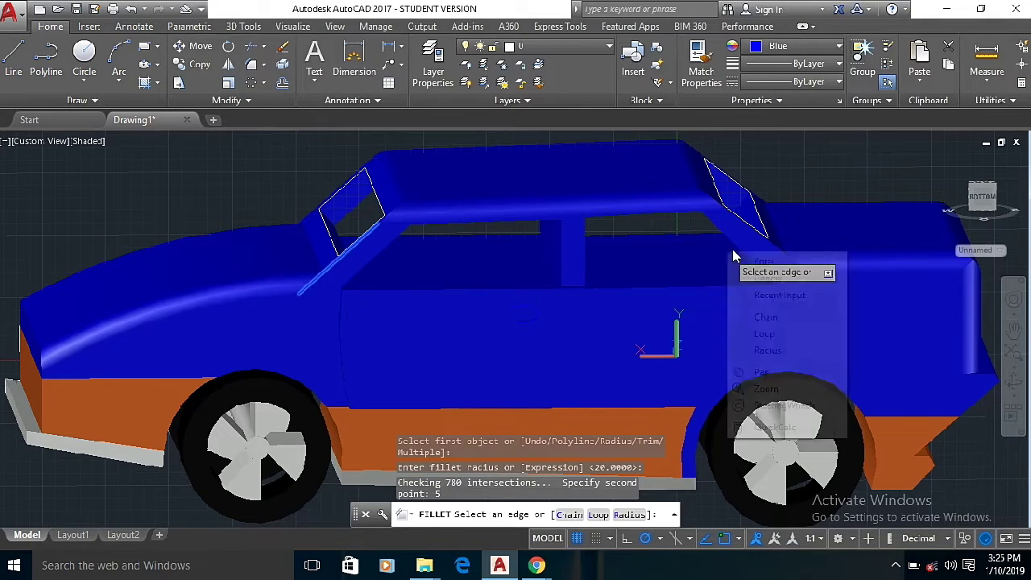
{"action": "key", "text": "Return"}
Fillet the long roof side edge on the car's opposite side with a radius of 20.
{"action": "left_click_drag", "start_coordinate": [771, 326], "coordinate": [764, 295]}
{"action": "right_click", "coordinate": [756, 309]}
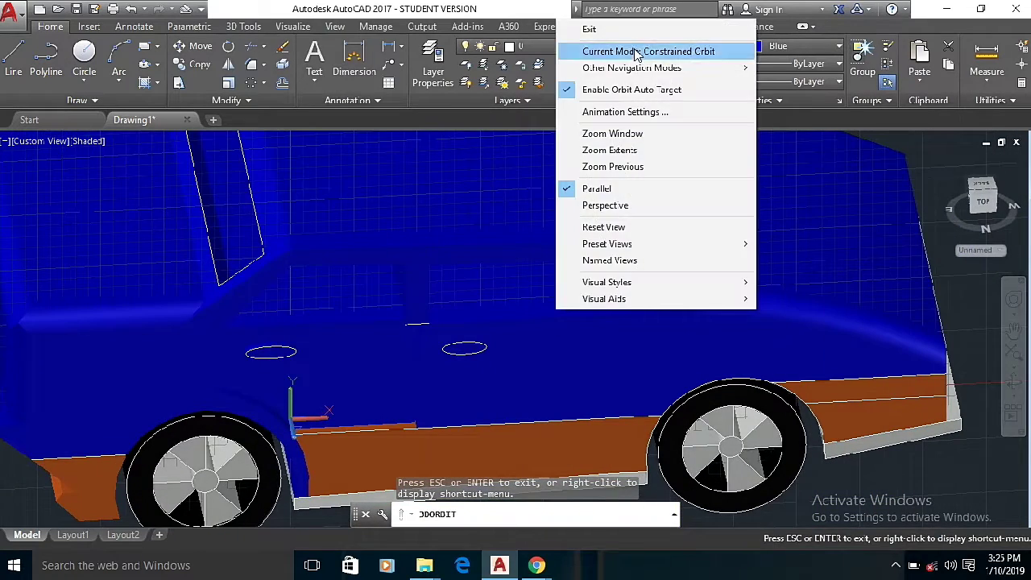
{"action": "left_click", "coordinate": [589, 29]}
{"action": "left_click", "coordinate": [251, 66]}
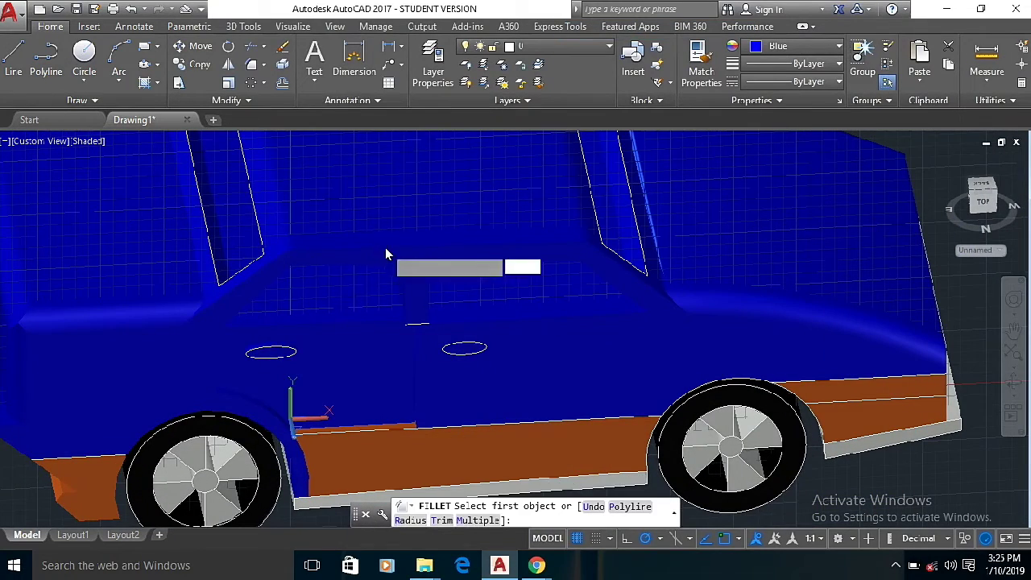
{"action": "left_click", "coordinate": [384, 249]}
{"action": "type", "text": "2"}
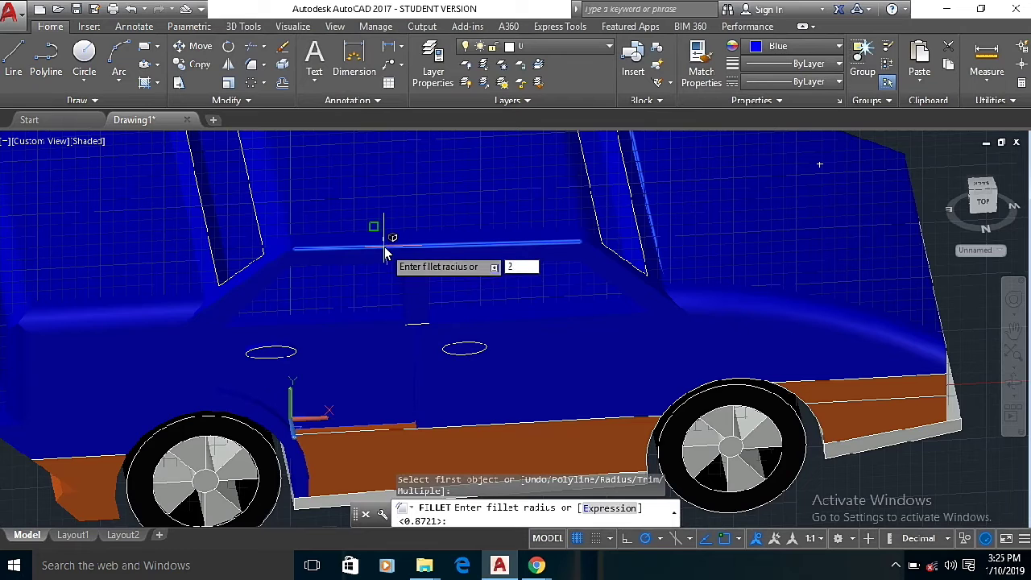
{"action": "type", "text": "0"}
{"action": "key", "text": "Return"}
{"action": "key", "text": "Return"}
Fillet the sloping rear pillar edge beside the rear window on this side with a radius of 10.
{"action": "left_click", "coordinate": [1015, 380]}
{"action": "left_click_drag", "start_coordinate": [556, 402], "coordinate": [698, 334]}
{"action": "right_click", "coordinate": [697, 333]}
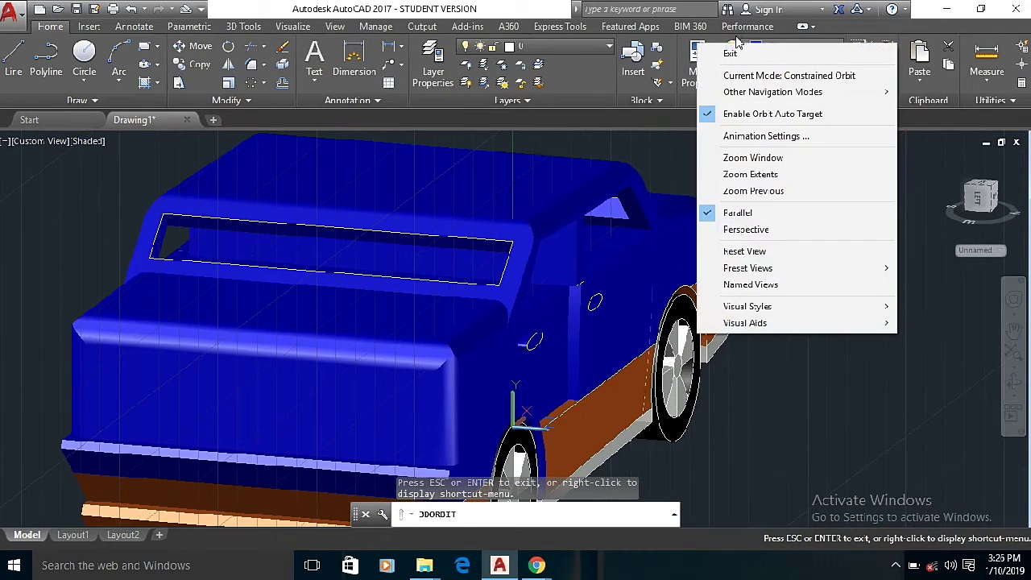
{"action": "left_click", "coordinate": [731, 53]}
{"action": "type", "text": "f"}
{"action": "key", "text": "Return"}
{"action": "left_click", "coordinate": [529, 276]}
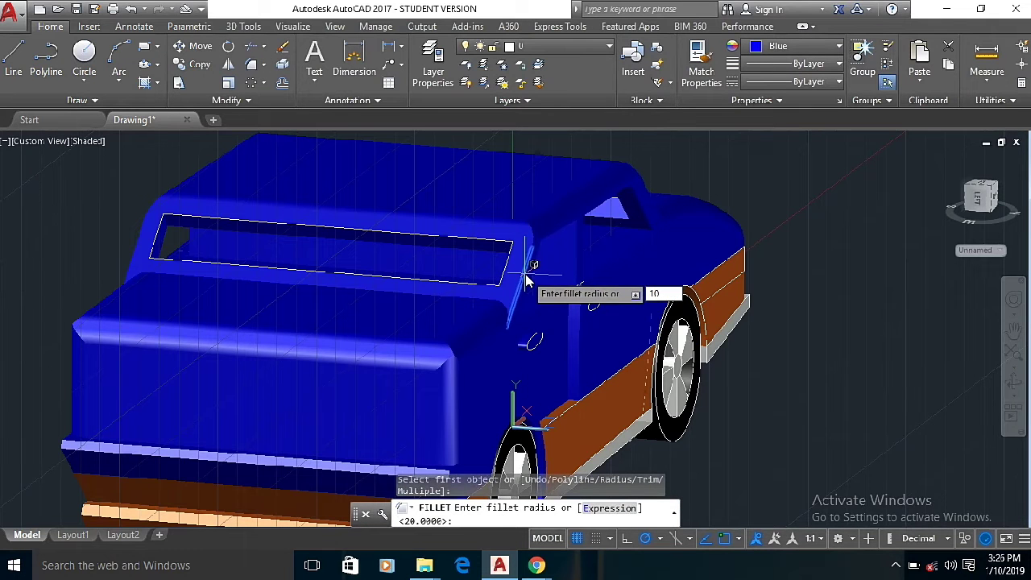
{"action": "type", "text": "10"}
{"action": "key", "text": "Return"}
{"action": "key", "text": "Return"}
Fillet the matching rear pillar edge on the car's other side with a radius of 10.
{"action": "left_click", "coordinate": [1013, 382]}
{"action": "left_click_drag", "start_coordinate": [564, 338], "coordinate": [405, 72]}
{"action": "right_click", "coordinate": [405, 72]}
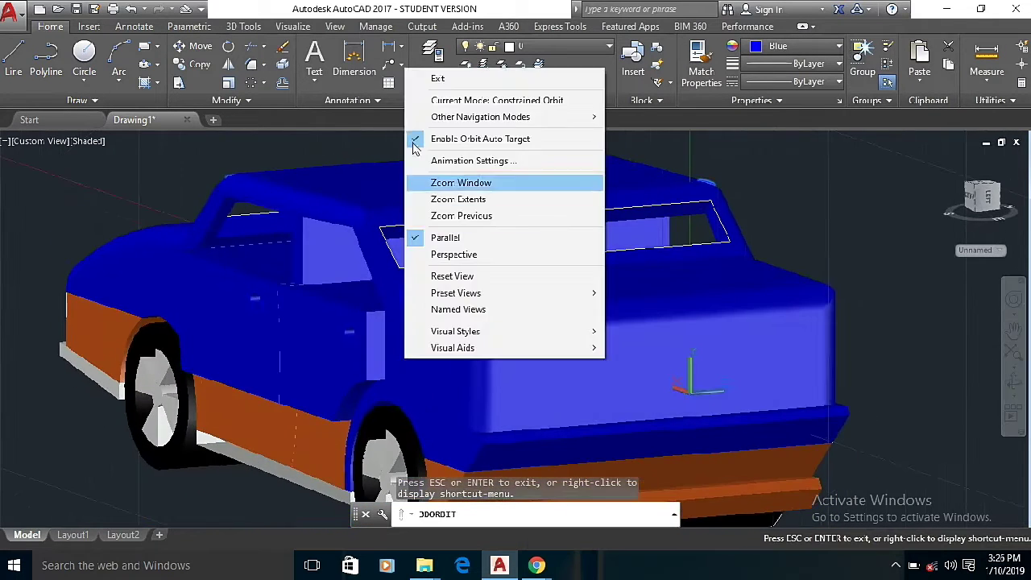
{"action": "left_click", "coordinate": [438, 77]}
{"action": "type", "text": "f"}
{"action": "key", "text": "Return"}
{"action": "left_click", "coordinate": [393, 277]}
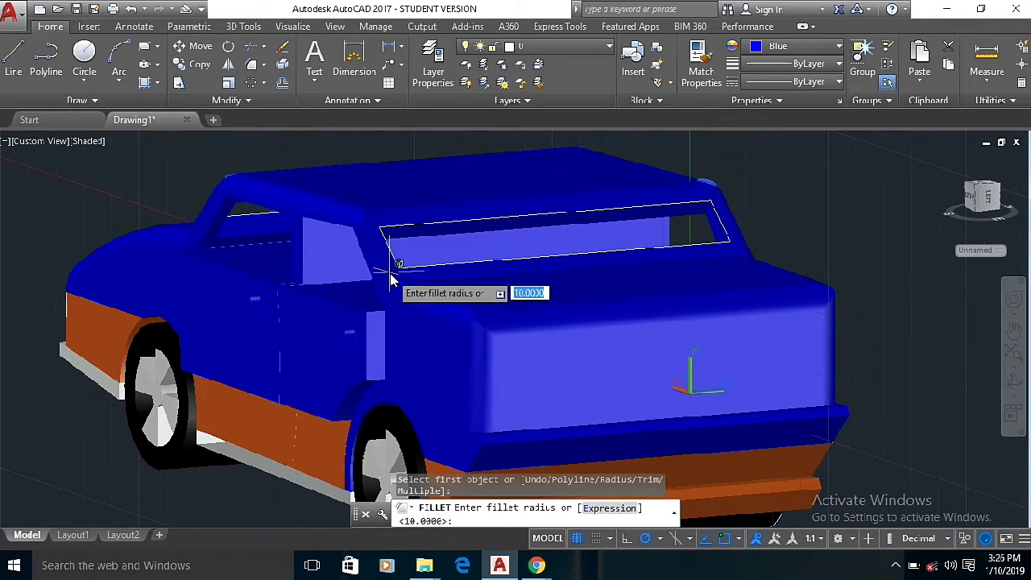
{"action": "type", "text": "10"}
{"action": "key", "text": "Return"}
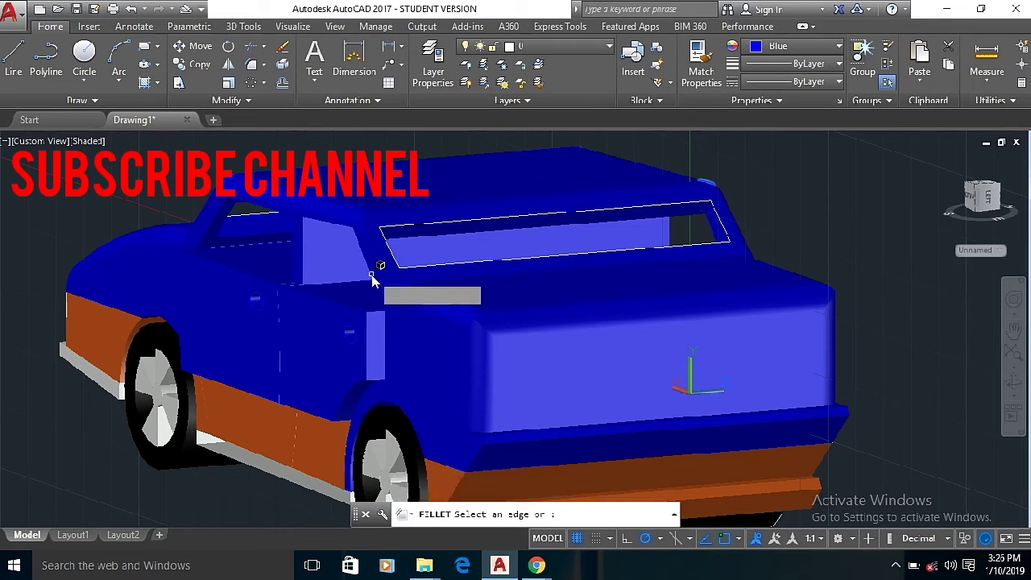
{"action": "key", "text": "Return"}
Try twice to fillet the sloping windshield pillar edge where it meets the hood.
{"action": "scroll", "coordinate": [366, 258], "scroll_direction": "up", "scroll_amount": 3}
{"action": "left_click", "coordinate": [1014, 386]}
{"action": "left_click_drag", "start_coordinate": [314, 401], "coordinate": [482, 388]}
{"action": "right_click", "coordinate": [572, 380]}
{"action": "left_click", "coordinate": [609, 99]}
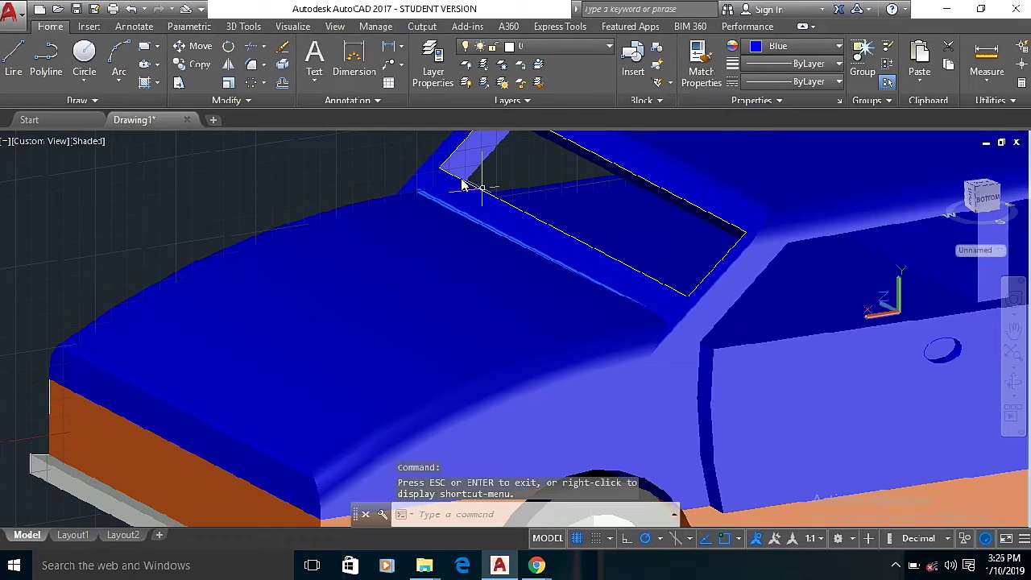
{"action": "left_click", "coordinate": [252, 65]}
{"action": "left_click", "coordinate": [701, 305]}
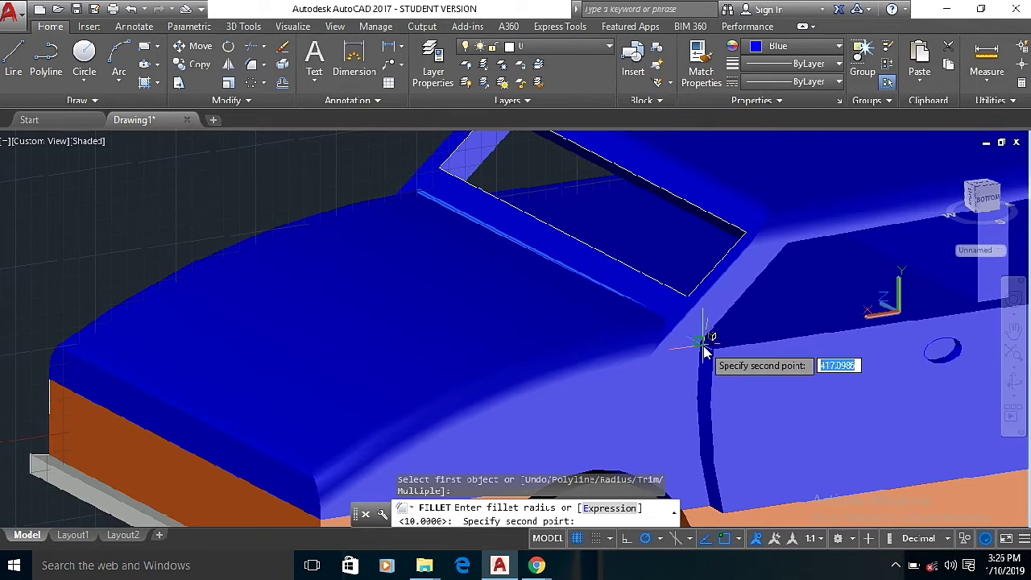
{"action": "key", "text": "Return"}
{"action": "key", "text": "Return"}
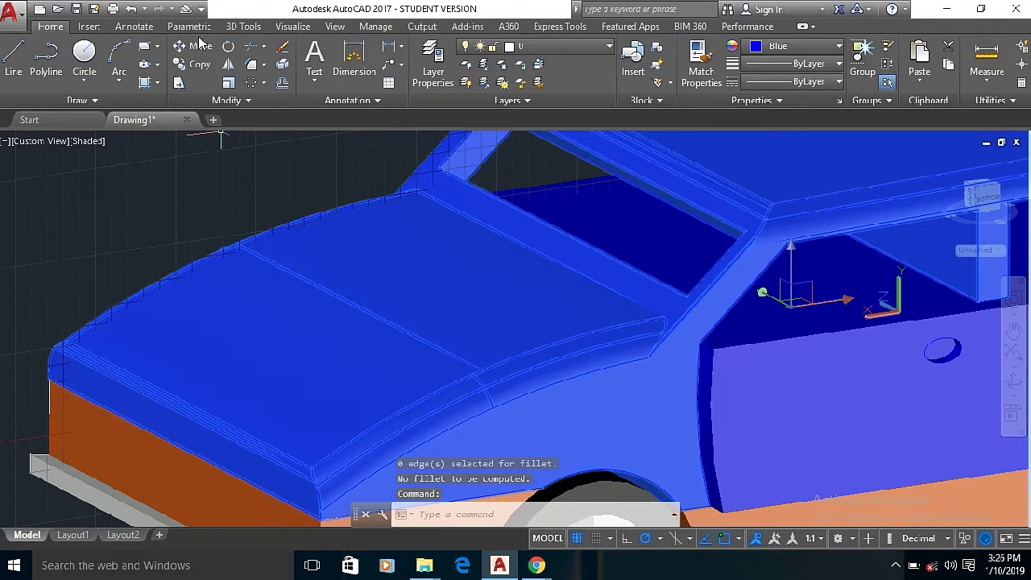
{"action": "left_click", "coordinate": [252, 64]}
{"action": "left_click", "coordinate": [688, 314]}
{"action": "left_click", "coordinate": [688, 314]}
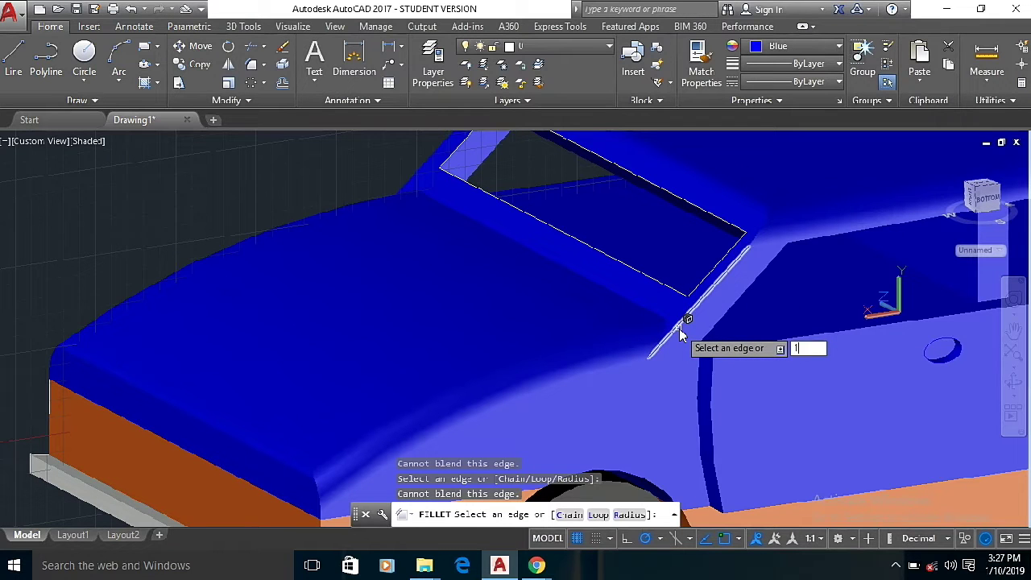
{"action": "key", "text": "Return"}
Fillet the sloping pillar edge running from the roof side down to the trunk beside the rear window with a radius of 10.
{"action": "left_click", "coordinate": [1013, 385]}
{"action": "left_click_drag", "start_coordinate": [813, 379], "coordinate": [325, 281]}
{"action": "right_click", "coordinate": [473, 348]}
{"action": "left_click", "coordinate": [516, 64]}
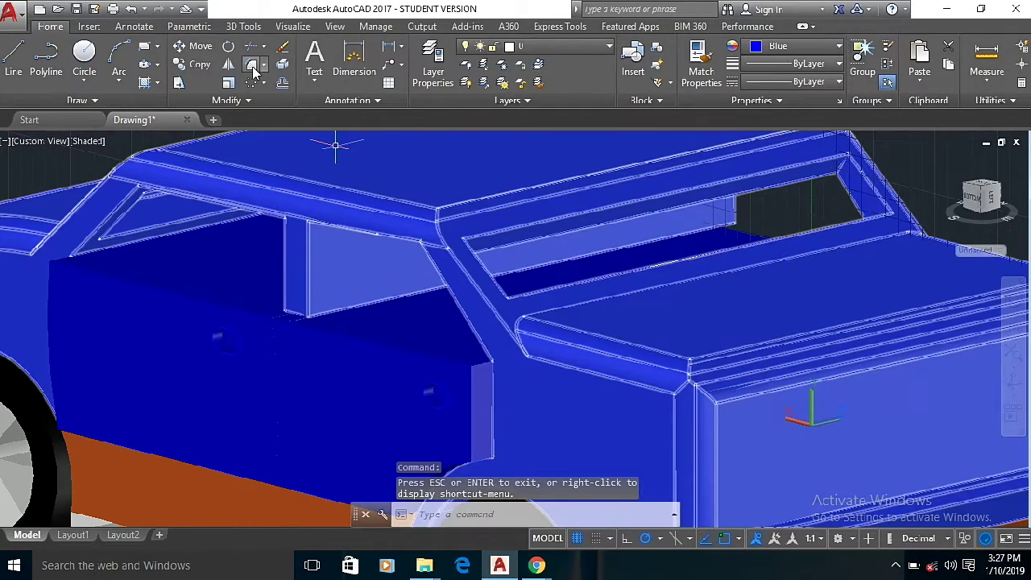
{"action": "left_click", "coordinate": [253, 67]}
{"action": "left_click", "coordinate": [474, 292]}
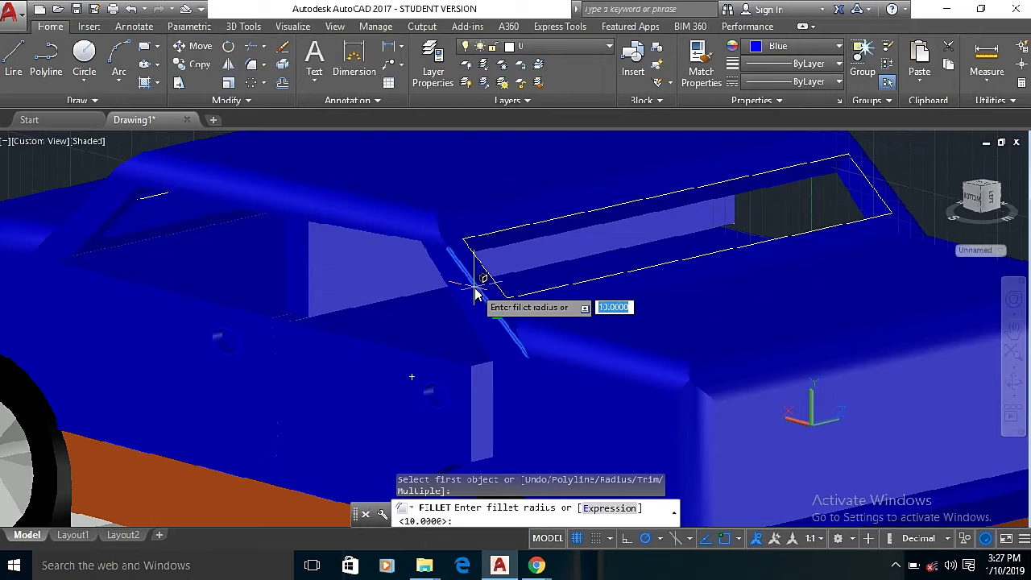
{"action": "type", "text": "10"}
{"action": "key", "text": "Return"}
{"action": "left_click", "coordinate": [475, 294]}
{"action": "key", "text": "Return"}
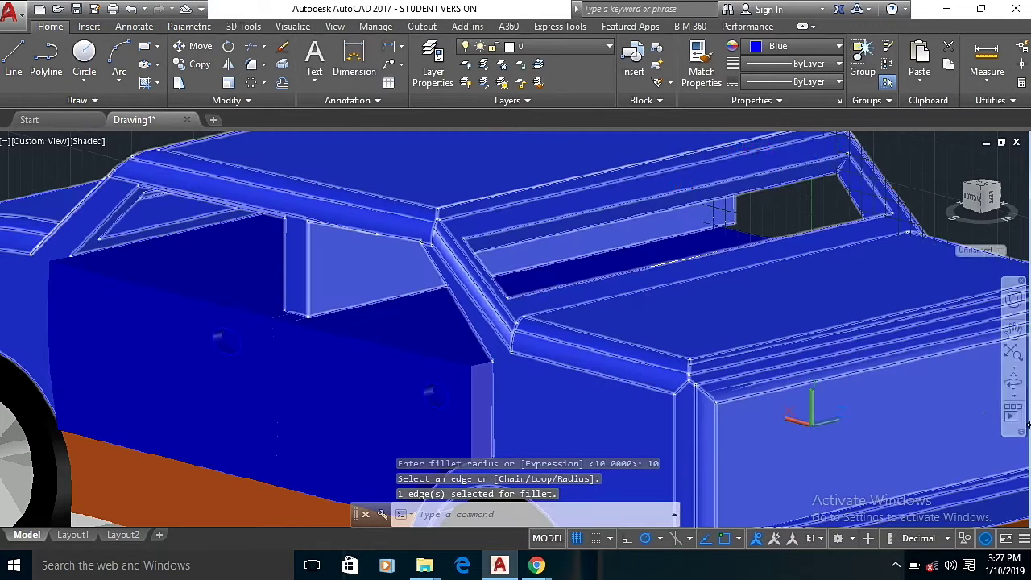
Try to fillet the sloping windshield pillar edge on the door side with a radius of 10.
{"action": "left_click", "coordinate": [1012, 380]}
{"action": "left_click_drag", "start_coordinate": [910, 372], "coordinate": [352, 400]}
{"action": "right_click", "coordinate": [352, 399]}
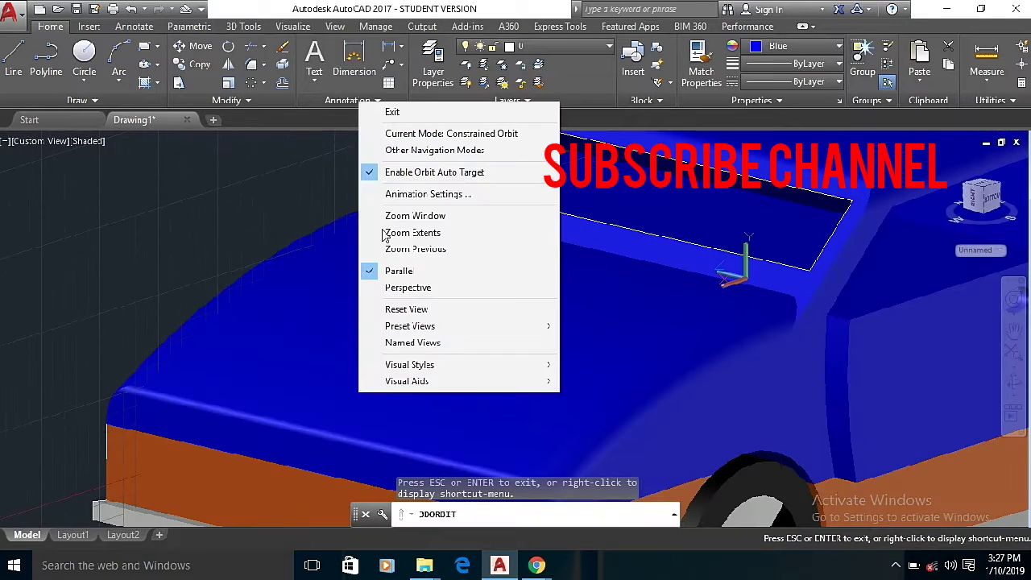
{"action": "left_click", "coordinate": [390, 114]}
{"action": "left_click", "coordinate": [250, 68]}
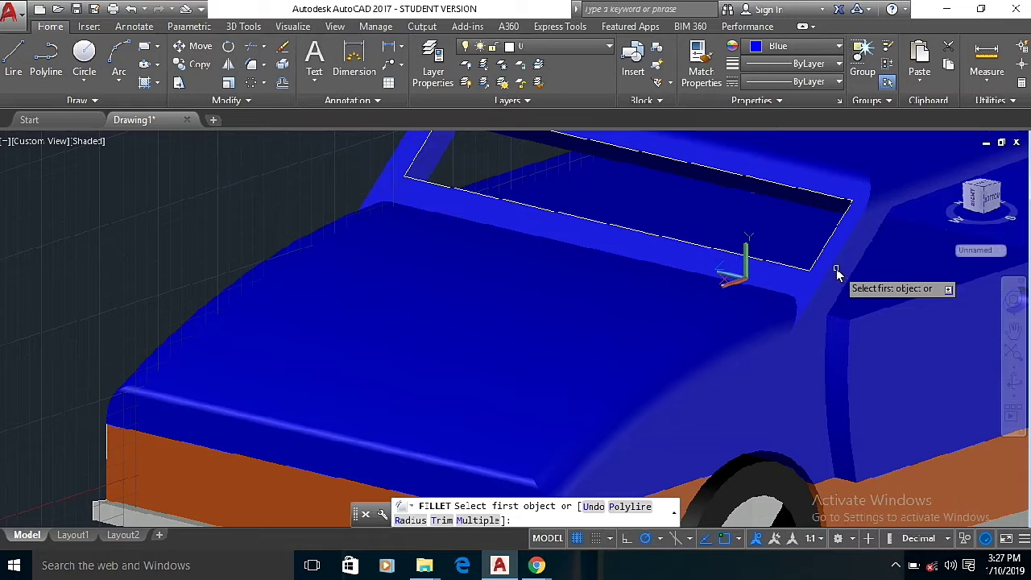
{"action": "left_click", "coordinate": [836, 268]}
{"action": "left_click", "coordinate": [836, 268]}
{"action": "left_click", "coordinate": [815, 287]}
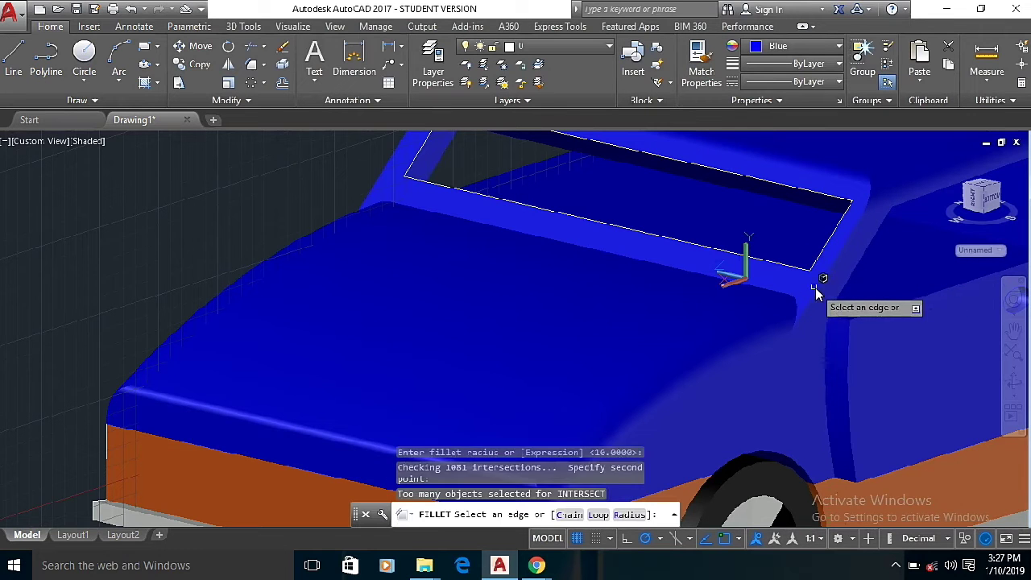
{"action": "left_click", "coordinate": [821, 287]}
{"action": "left_click", "coordinate": [818, 298]}
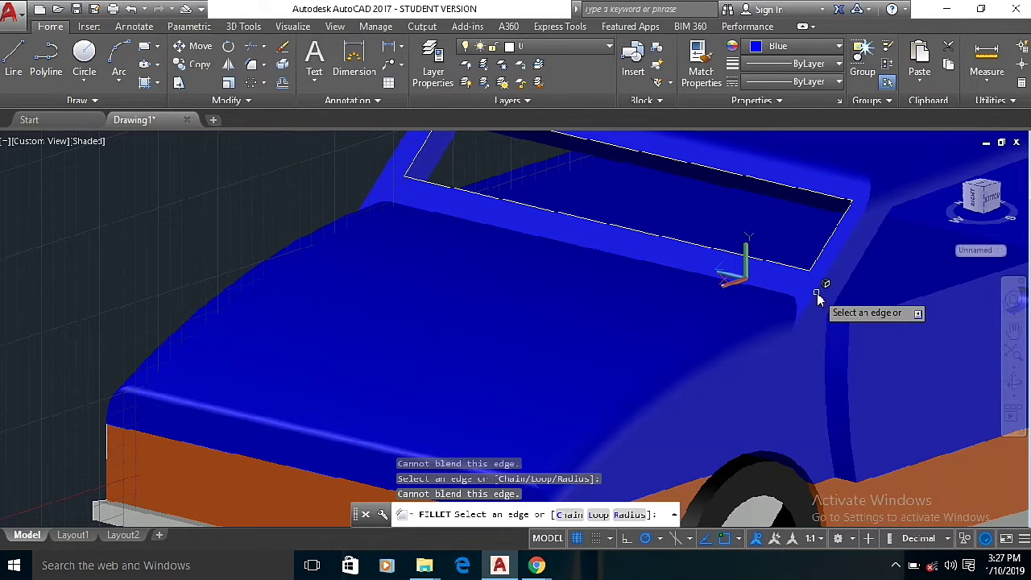
{"action": "key", "text": "Return"}
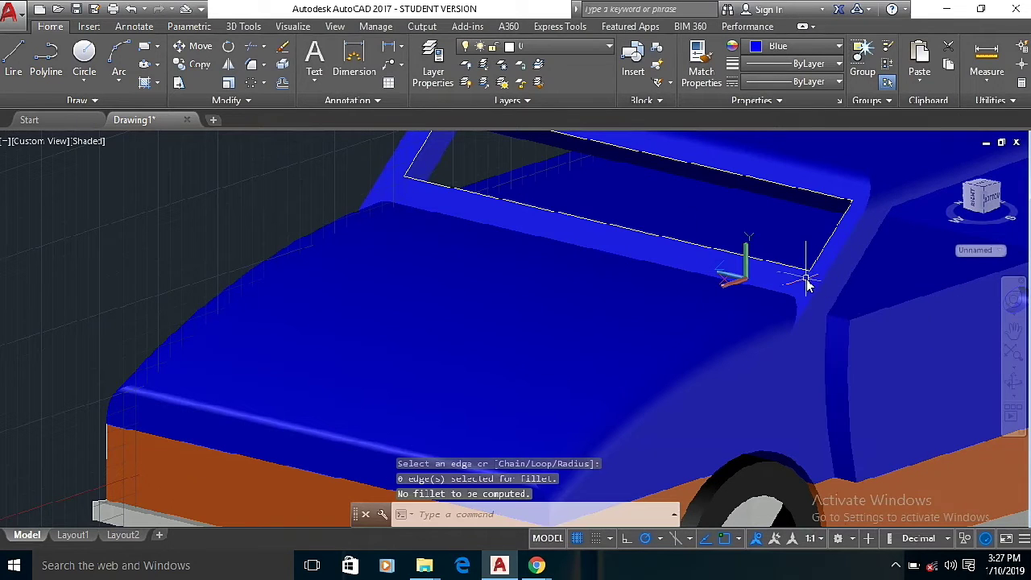
Retry the fillet on the windshield pillar, picking its edge near the hood corner and higher up beside the glass opening.
{"action": "left_click", "coordinate": [251, 68]}
{"action": "left_click", "coordinate": [815, 302]}
{"action": "left_click", "coordinate": [812, 299]}
{"action": "left_click", "coordinate": [813, 299]}
{"action": "right_click", "coordinate": [812, 299]}
{"action": "left_click", "coordinate": [834, 302]}
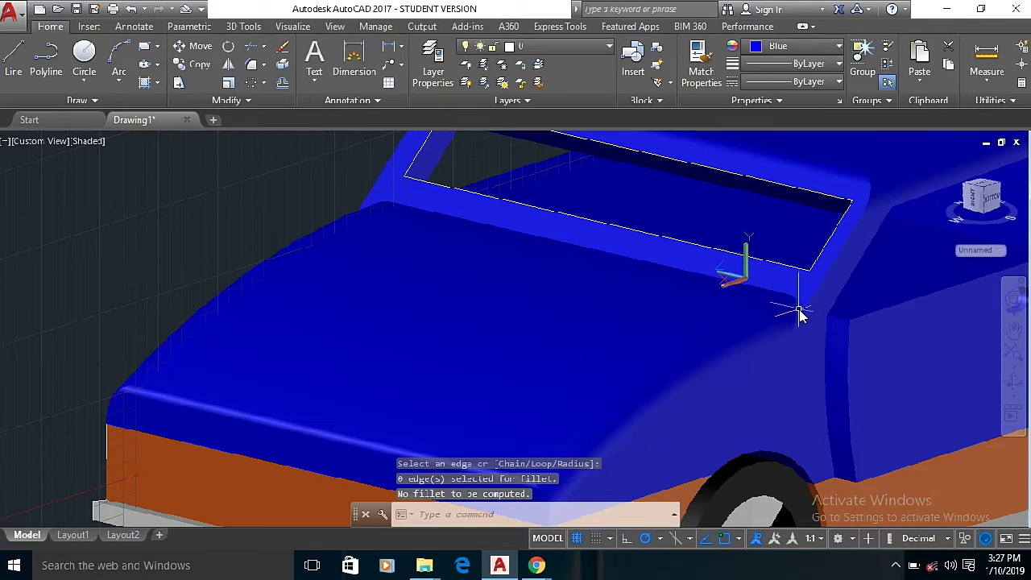
{"action": "left_click", "coordinate": [816, 294]}
{"action": "left_click", "coordinate": [251, 67]}
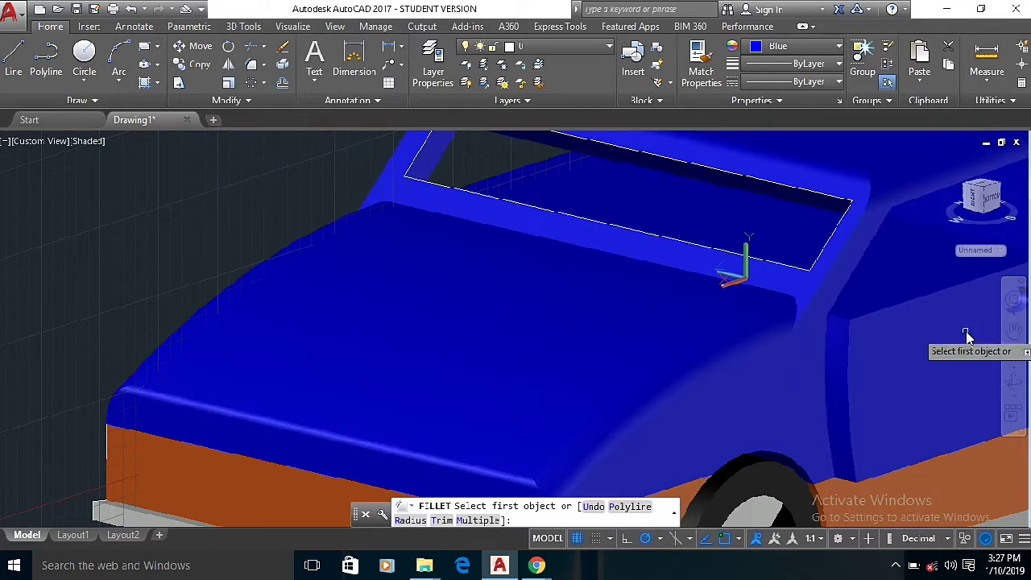
{"action": "left_click", "coordinate": [846, 261]}
{"action": "left_click", "coordinate": [843, 260]}
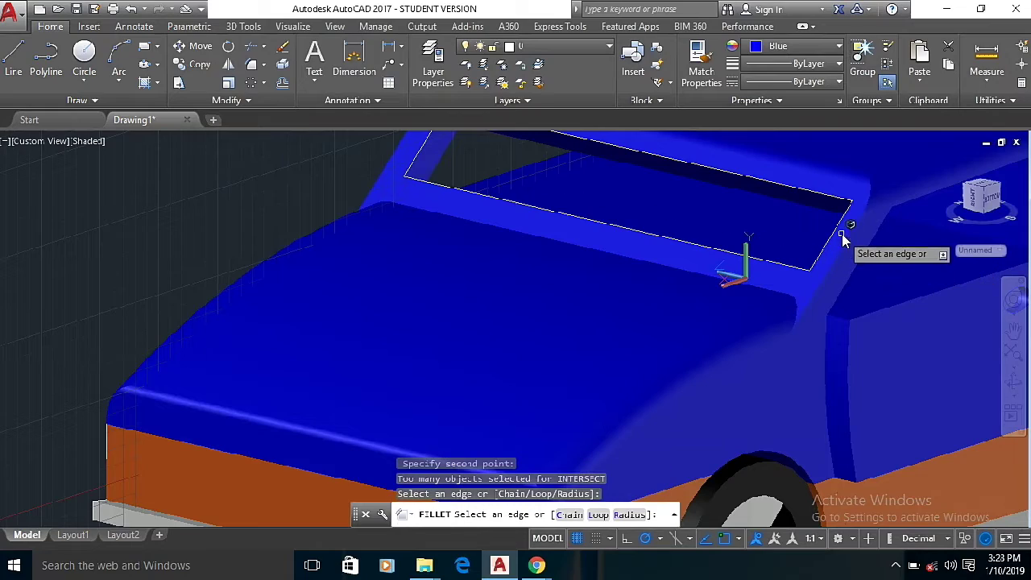
{"action": "left_click", "coordinate": [855, 239]}
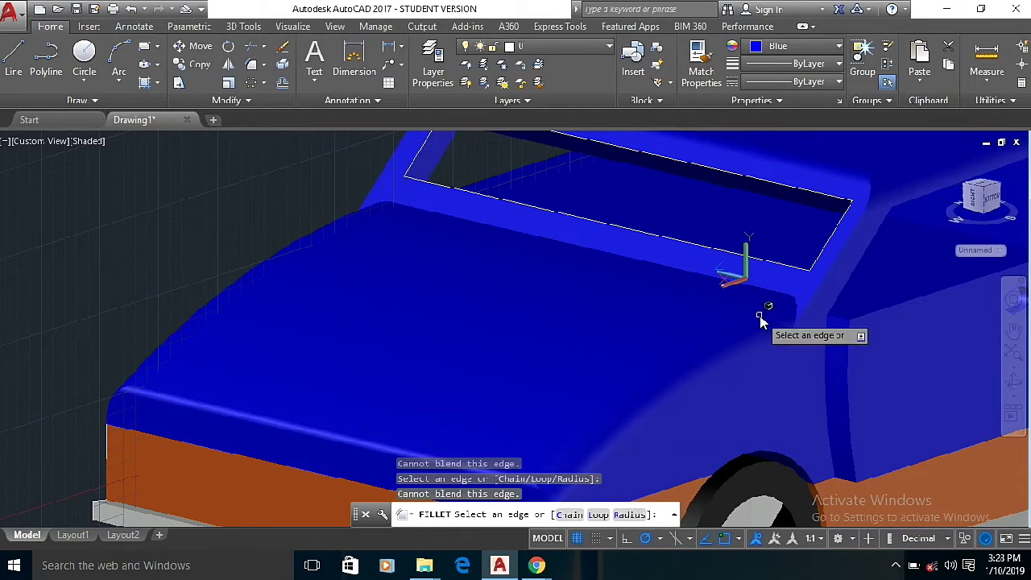
Set the Left preset view and frame the blue and orange front band of the car.
{"action": "left_click", "coordinate": [1013, 383]}
{"action": "left_click_drag", "start_coordinate": [681, 345], "coordinate": [721, 327]}
{"action": "right_click", "coordinate": [720, 326]}
{"action": "left_click", "coordinate": [753, 45]}
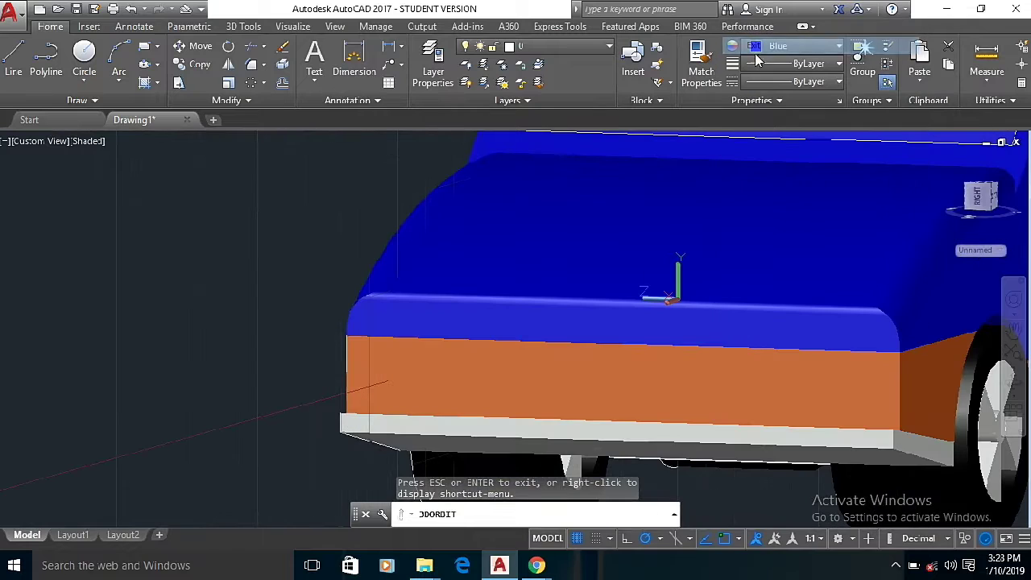
{"action": "right_click", "coordinate": [14, 190]}
{"action": "left_click", "coordinate": [32, 199]}
{"action": "left_click", "coordinate": [42, 142]}
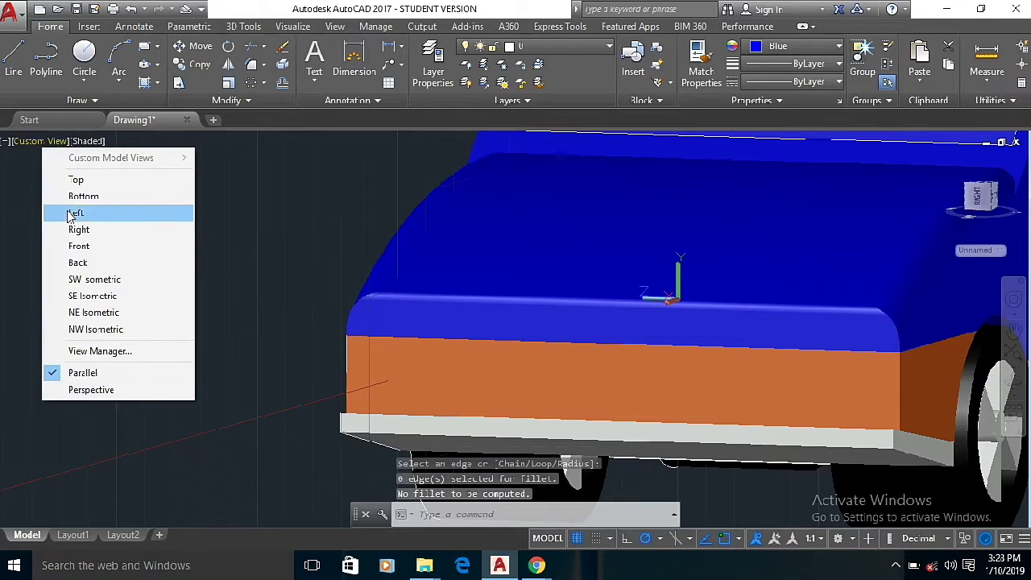
{"action": "left_click", "coordinate": [75, 213]}
{"action": "scroll", "coordinate": [616, 256], "scroll_direction": "up", "scroll_amount": 5}
{"action": "scroll", "coordinate": [626, 239], "scroll_direction": "down", "scroll_amount": 4}
{"action": "scroll", "coordinate": [623, 231], "scroll_direction": "up", "scroll_amount": 2}
{"action": "scroll", "coordinate": [632, 373], "scroll_direction": "down", "scroll_amount": 1}
{"action": "scroll", "coordinate": [632, 373], "scroll_direction": "down", "scroll_amount": 2}
{"action": "scroll", "coordinate": [665, 266], "scroll_direction": "up", "scroll_amount": 6}
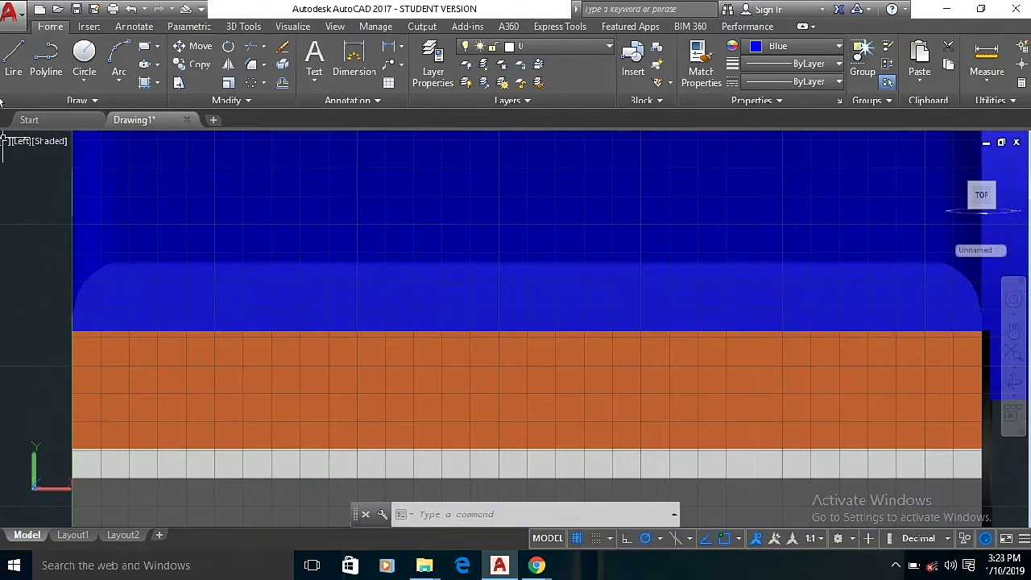
Draw two headlight circles, about 19 and 20 in radius, near the two ends of the front, straddling the blue and orange boundary.
{"action": "left_click", "coordinate": [84, 56]}
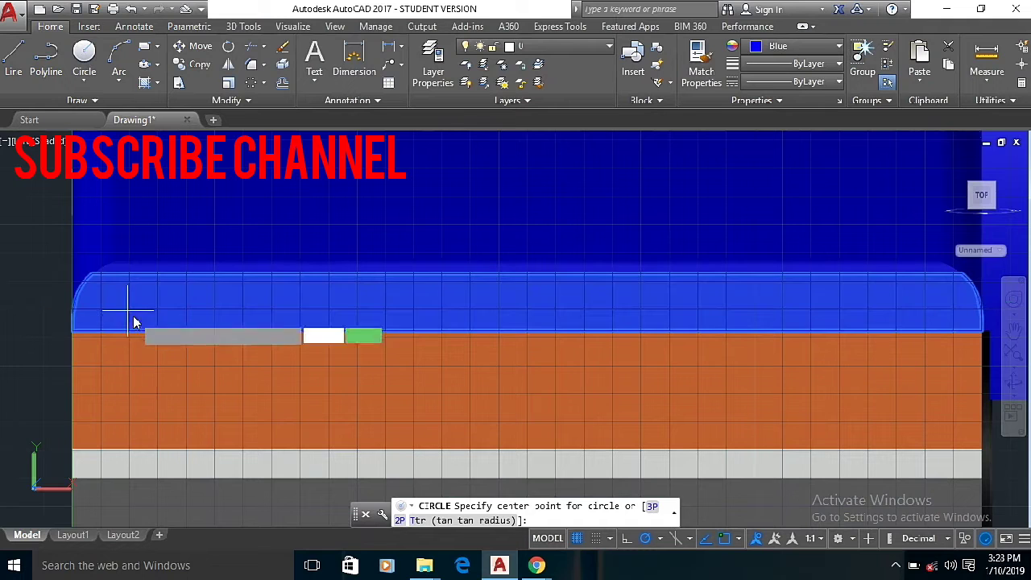
{"action": "left_click", "coordinate": [144, 321]}
{"action": "left_click", "coordinate": [158, 364]}
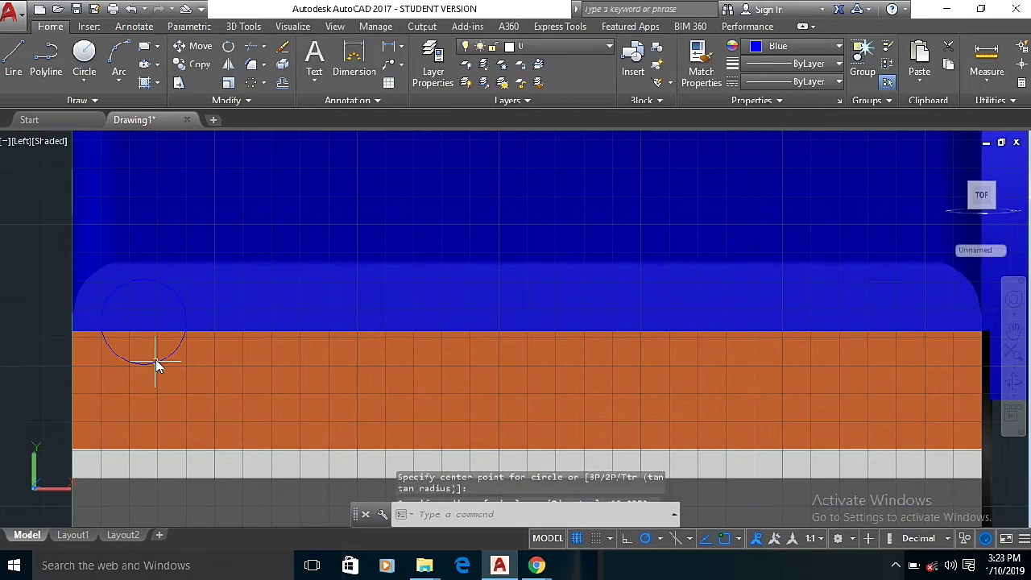
{"action": "left_click", "coordinate": [84, 56]}
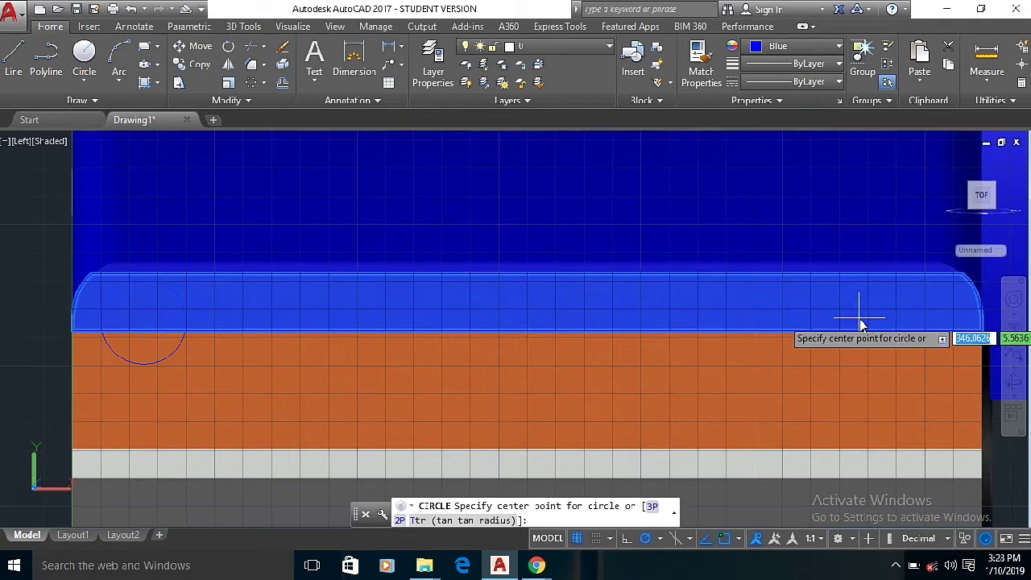
{"action": "left_click", "coordinate": [868, 316]}
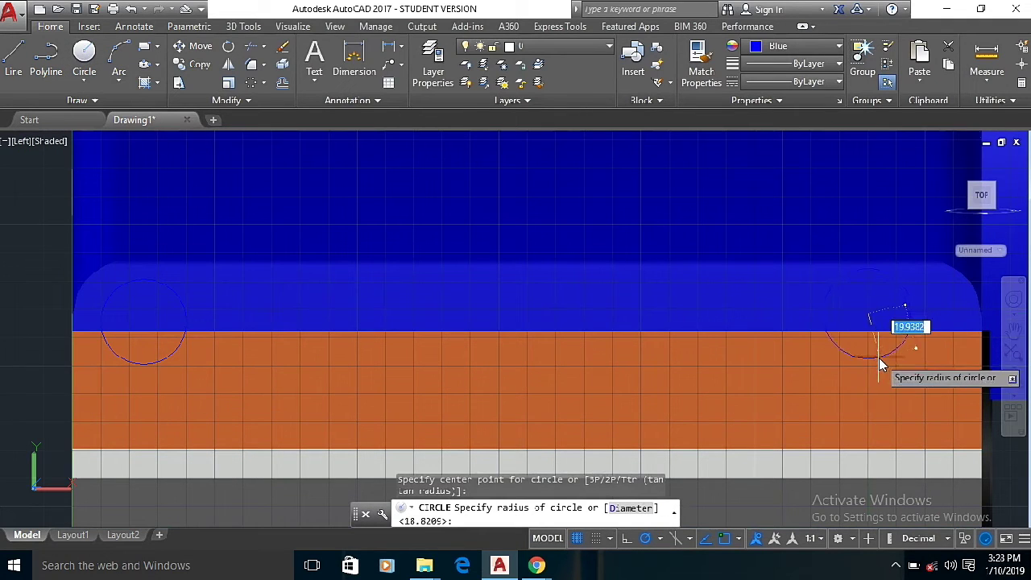
{"action": "left_click", "coordinate": [879, 357]}
Presspull the blue upper part and the orange lower part of the left-hand headlight circle by 20.
{"action": "left_click", "coordinate": [247, 29]}
{"action": "left_click", "coordinate": [249, 46]}
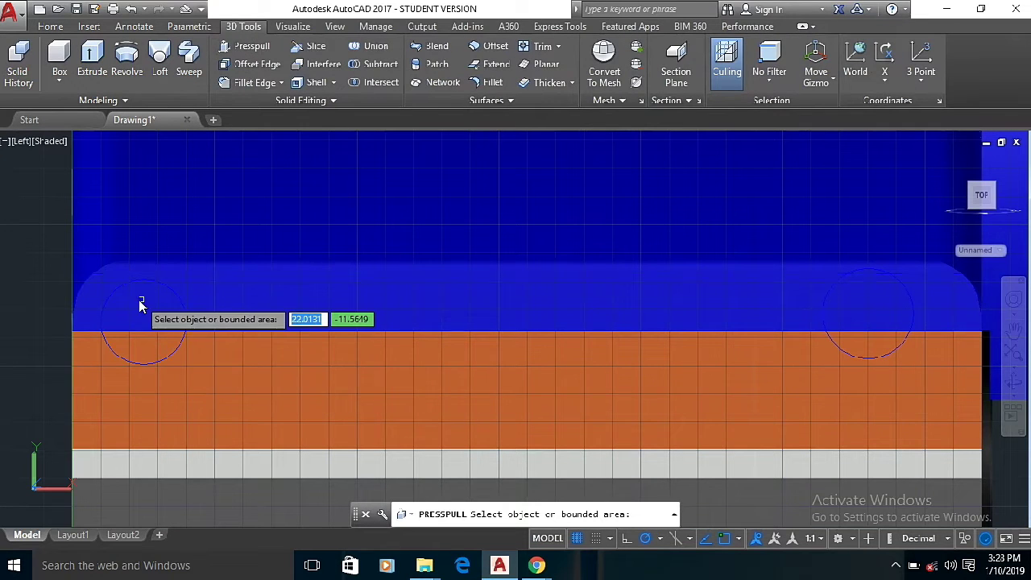
{"action": "left_click", "coordinate": [142, 311]}
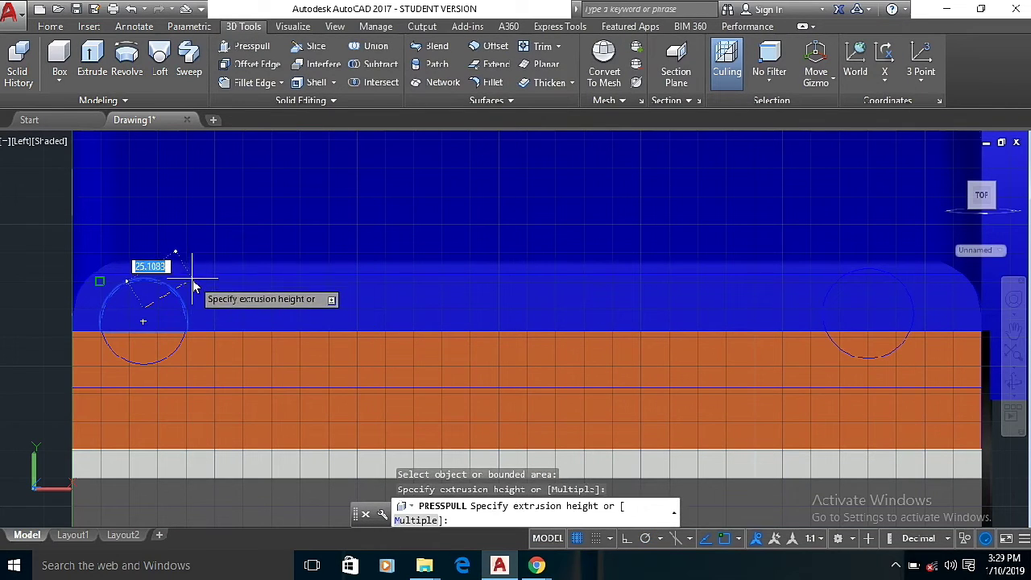
{"action": "type", "text": "20"}
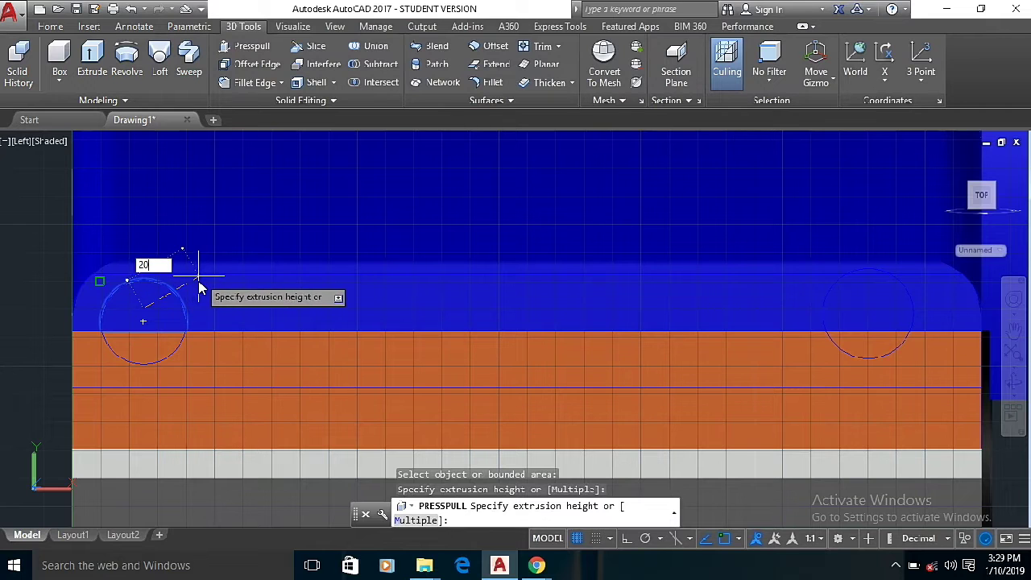
{"action": "key", "text": "Return"}
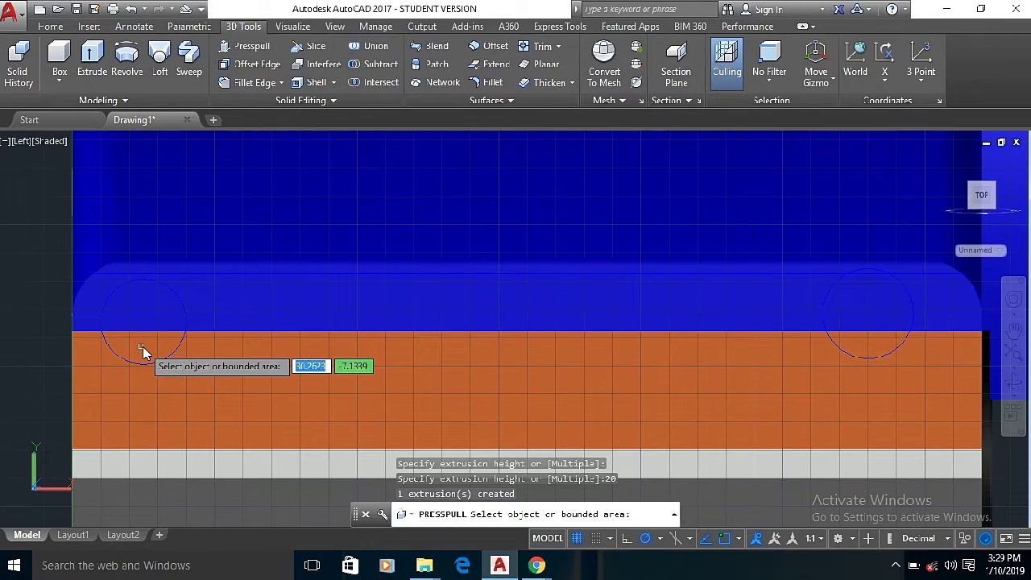
{"action": "left_click", "coordinate": [144, 300]}
{"action": "type", "text": "20"}
{"action": "key", "text": "Return"}
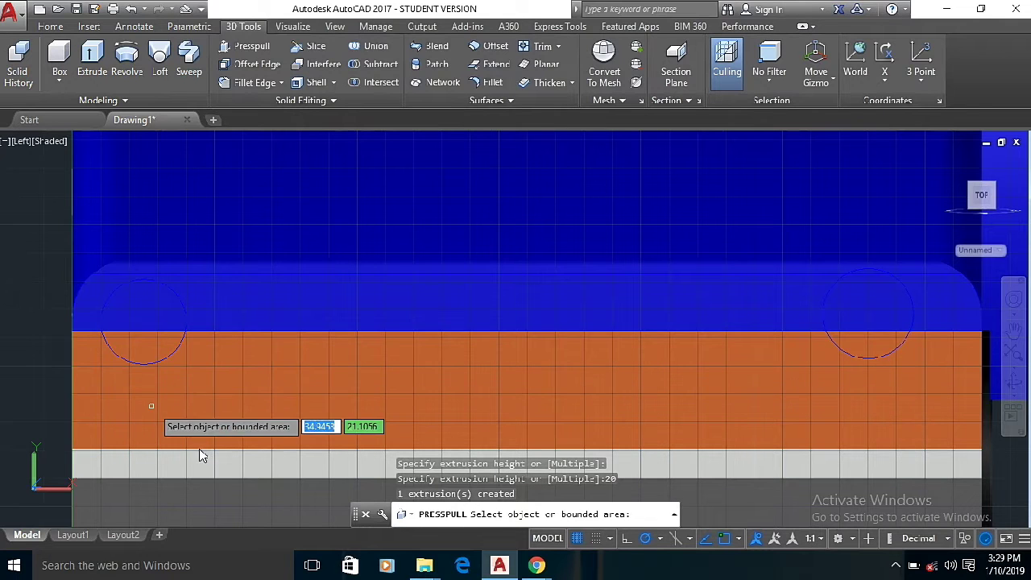
{"action": "left_click", "coordinate": [148, 368]}
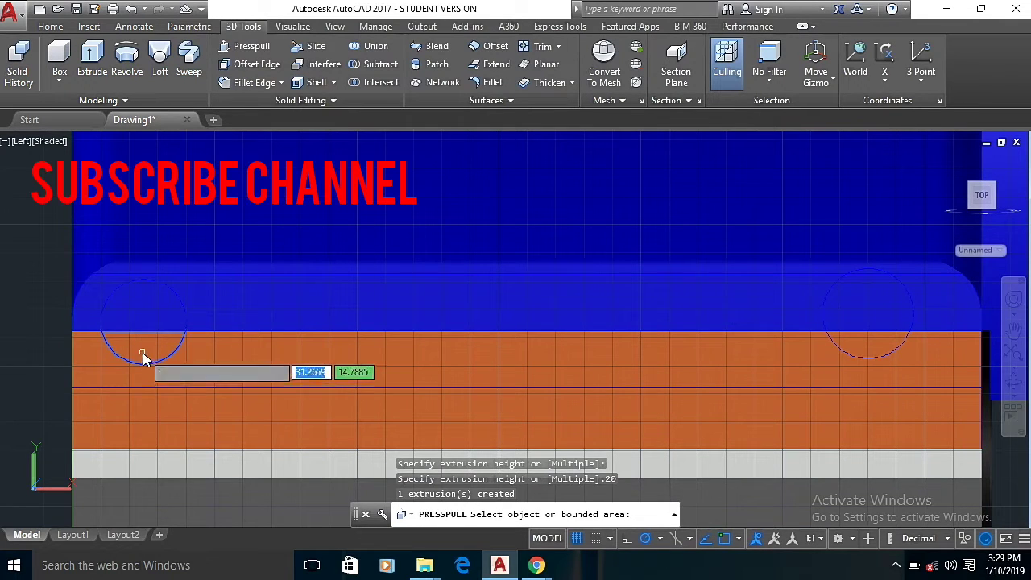
{"action": "left_click", "coordinate": [112, 413]}
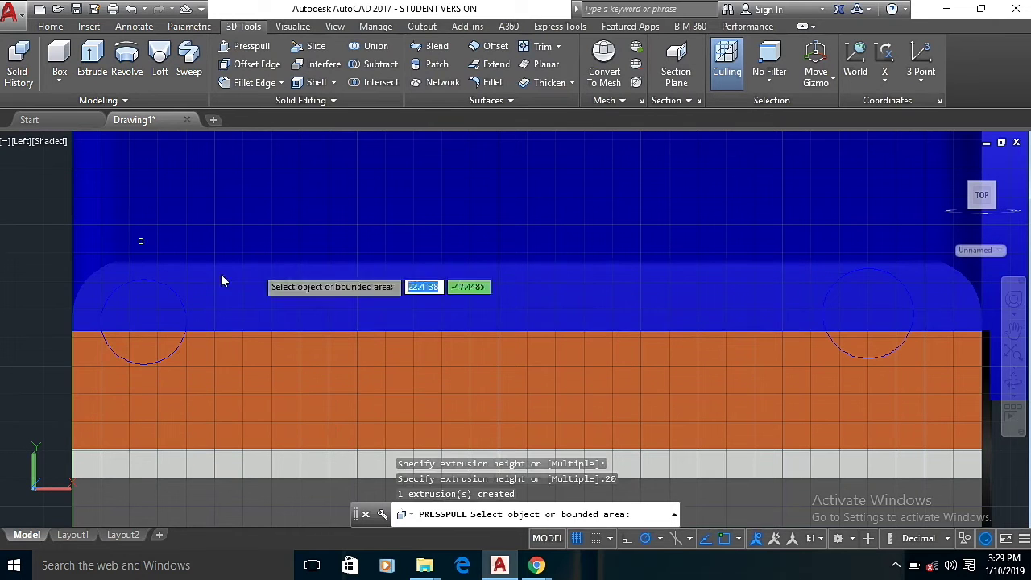
Inspect the headlight extrusion from an angle, undo the Presspull, and restore the two headlight circles.
{"action": "scroll", "coordinate": [523, 338], "scroll_direction": "down", "scroll_amount": 3}
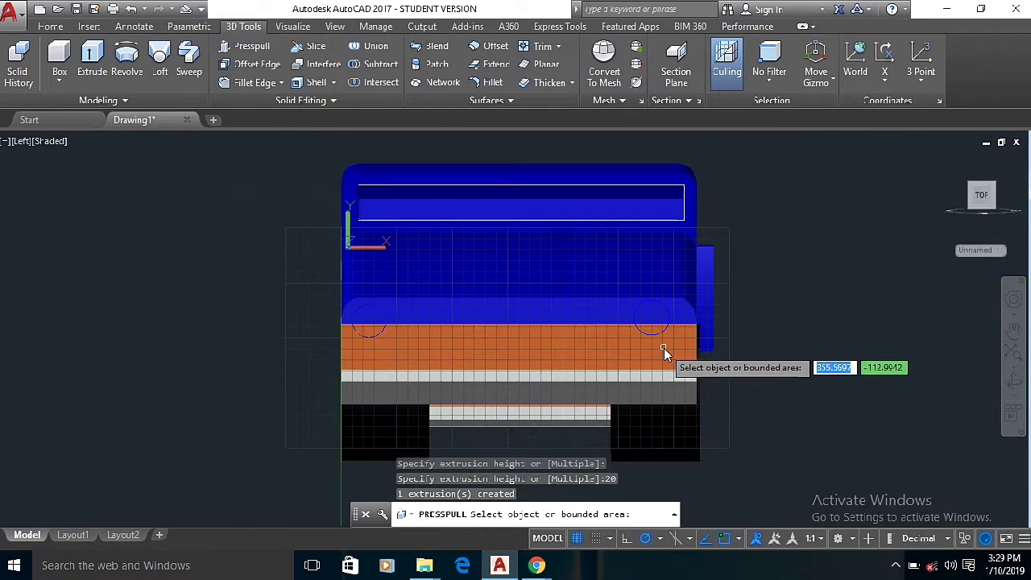
{"action": "left_click", "coordinate": [1014, 380]}
{"action": "left_click_drag", "start_coordinate": [612, 378], "coordinate": [660, 354]}
{"action": "mouse_move", "coordinate": [326, 350]}
{"action": "left_mouse_down"}
{"action": "mouse_move", "coordinate": [349, 338]}
{"action": "mouse_move", "coordinate": [306, 351]}
{"action": "left_mouse_up"}
{"action": "right_click", "coordinate": [307, 351]}
{"action": "left_click", "coordinate": [322, 24]}
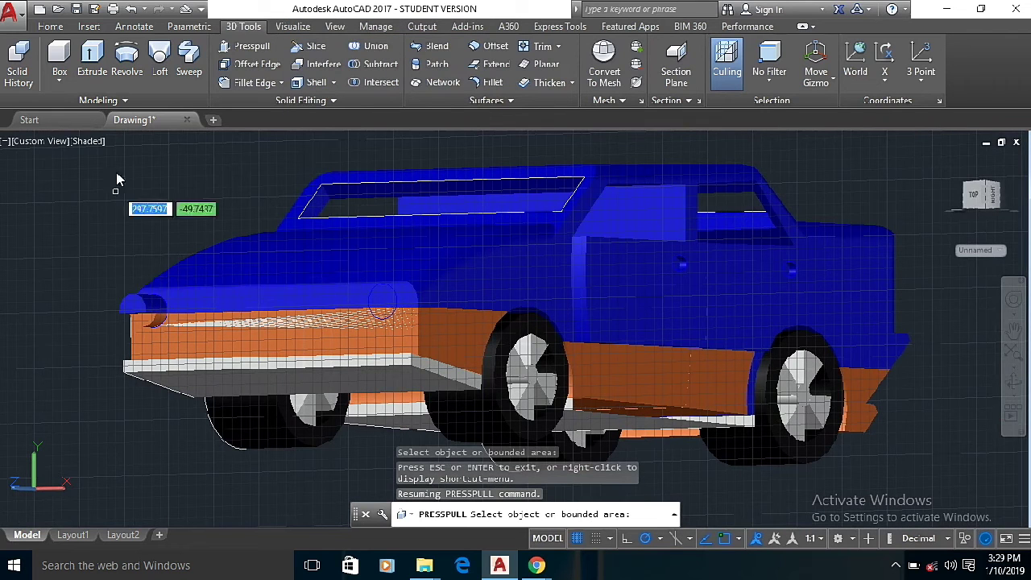
{"action": "left_click", "coordinate": [131, 9]}
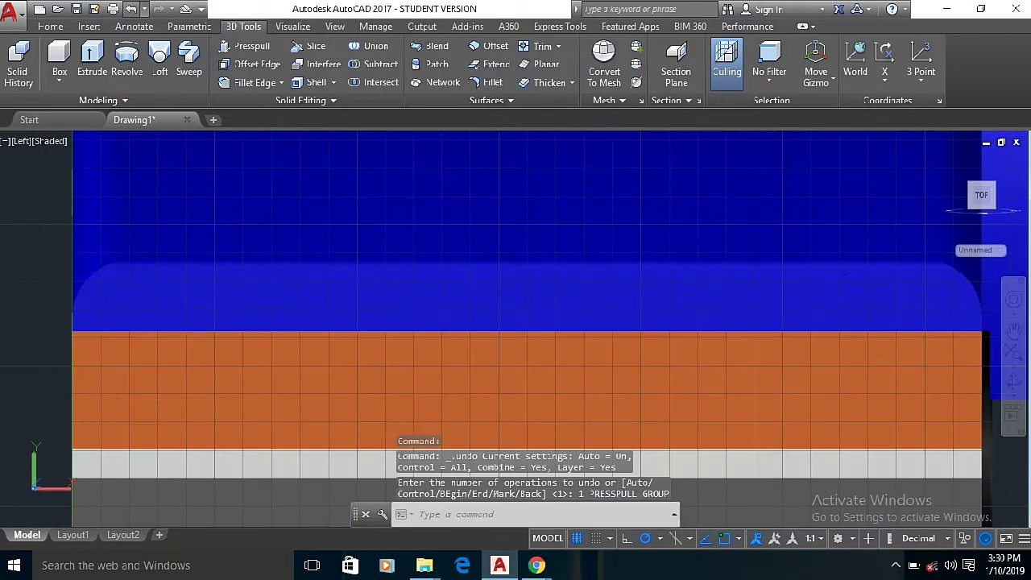
{"action": "left_click", "coordinate": [131, 9]}
{"action": "left_click", "coordinate": [159, 9]}
{"action": "left_click", "coordinate": [158, 9]}
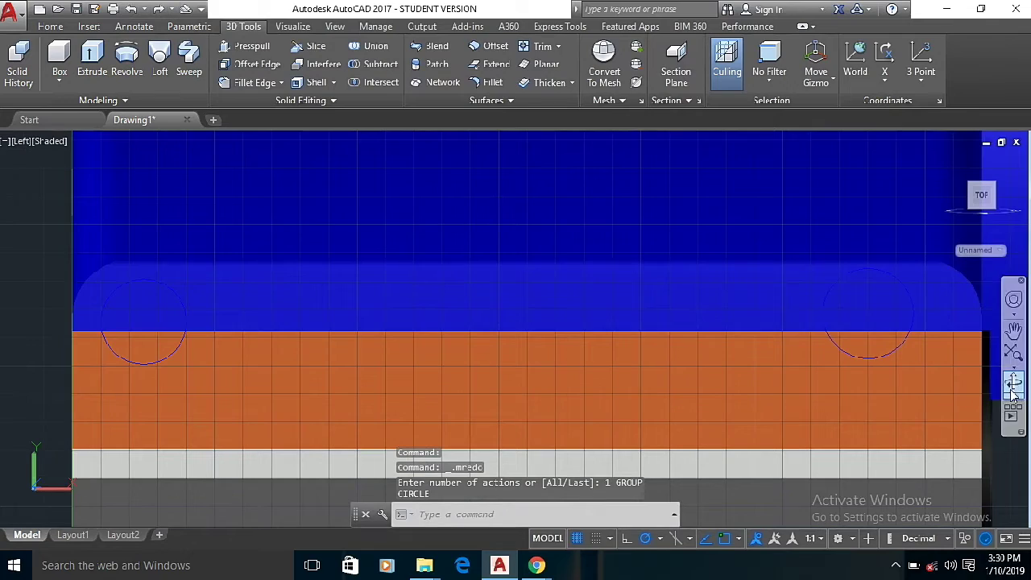
Presspull the blue upper part of the headlight circle at the far end of the car's front, working in an angled view.
{"action": "left_click", "coordinate": [1013, 378]}
{"action": "left_click_drag", "start_coordinate": [778, 433], "coordinate": [718, 423]}
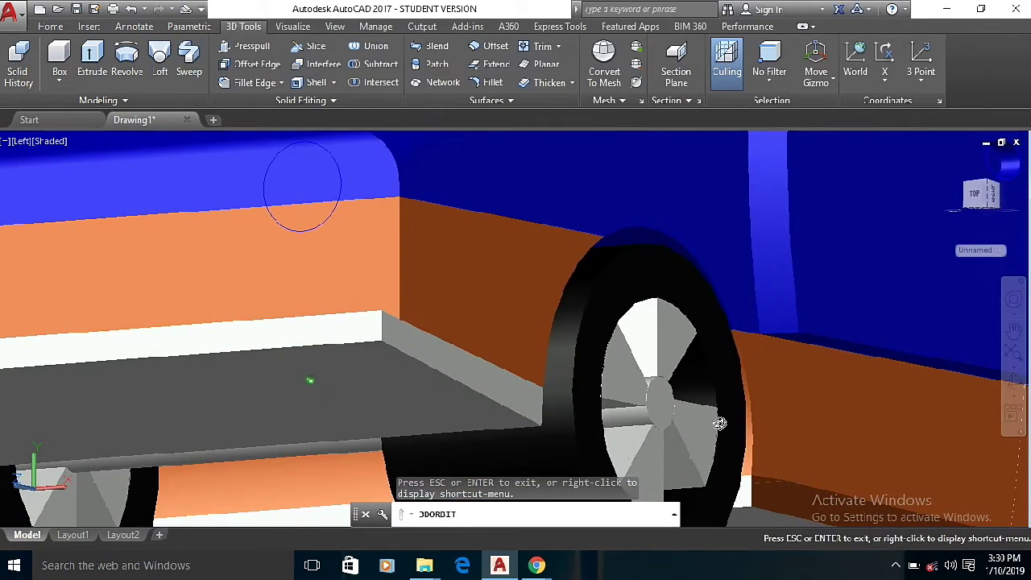
{"action": "scroll", "coordinate": [713, 425], "scroll_direction": "down", "scroll_amount": 4}
{"action": "left_click_drag", "start_coordinate": [494, 367], "coordinate": [451, 354]}
{"action": "right_click", "coordinate": [413, 80]}
{"action": "left_click", "coordinate": [449, 92]}
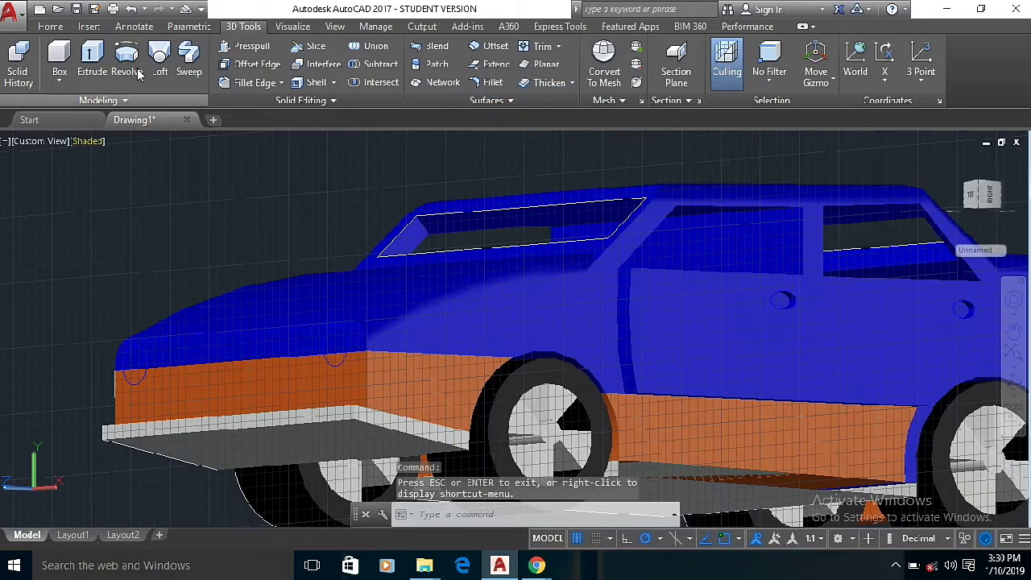
{"action": "left_click", "coordinate": [250, 50]}
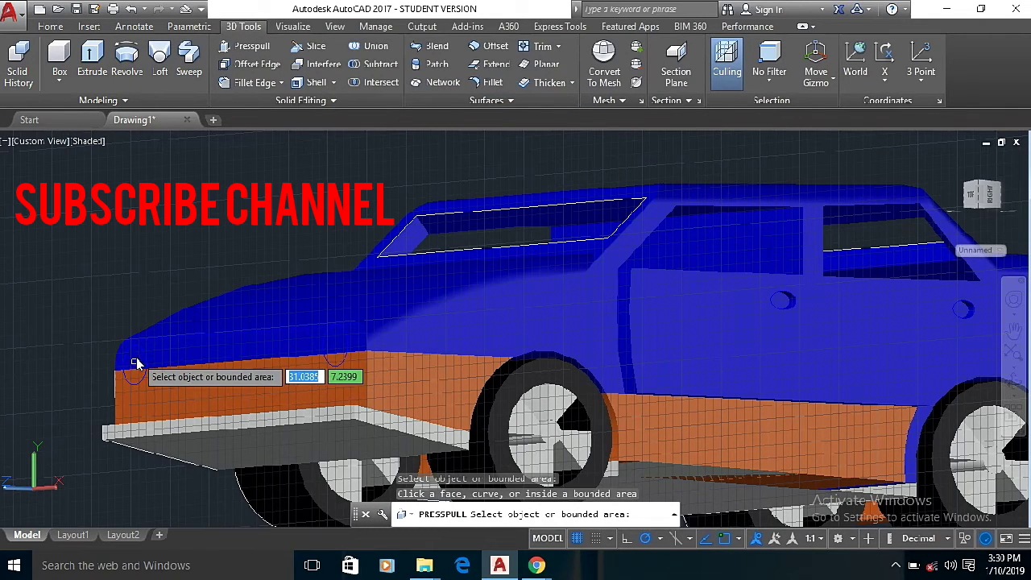
{"action": "left_click", "coordinate": [129, 360]}
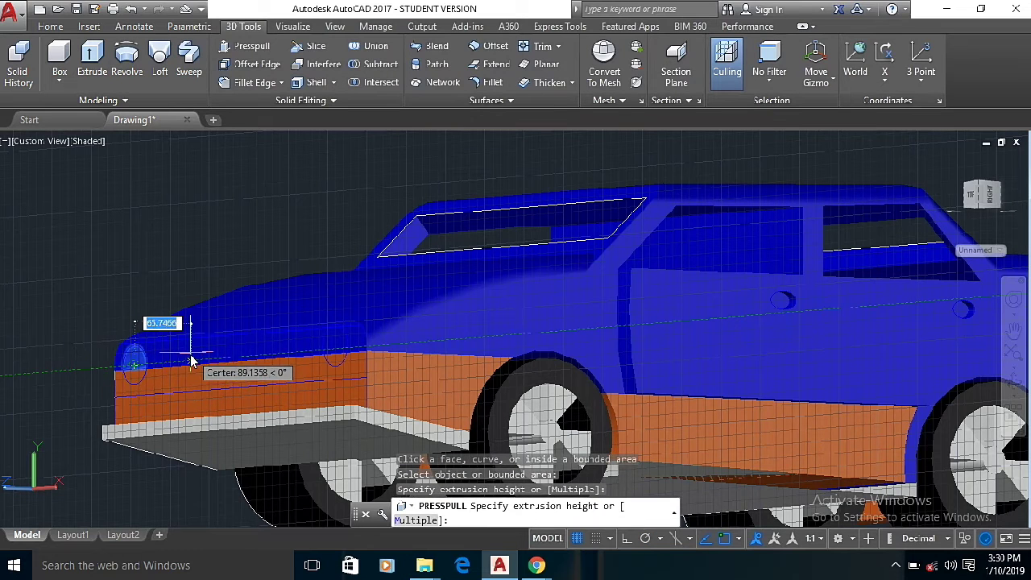
{"action": "left_click", "coordinate": [165, 353]}
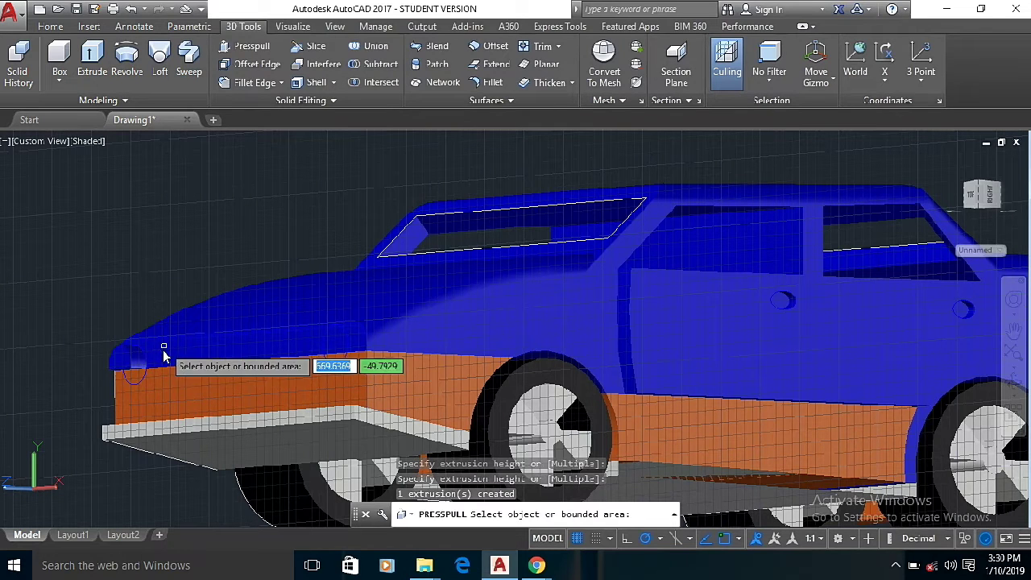
Try Presspull freehand on the far headlight's orange lower part and the near headlight's blue upper part, and undo the headlight extrusions.
{"action": "left_click", "coordinate": [127, 383]}
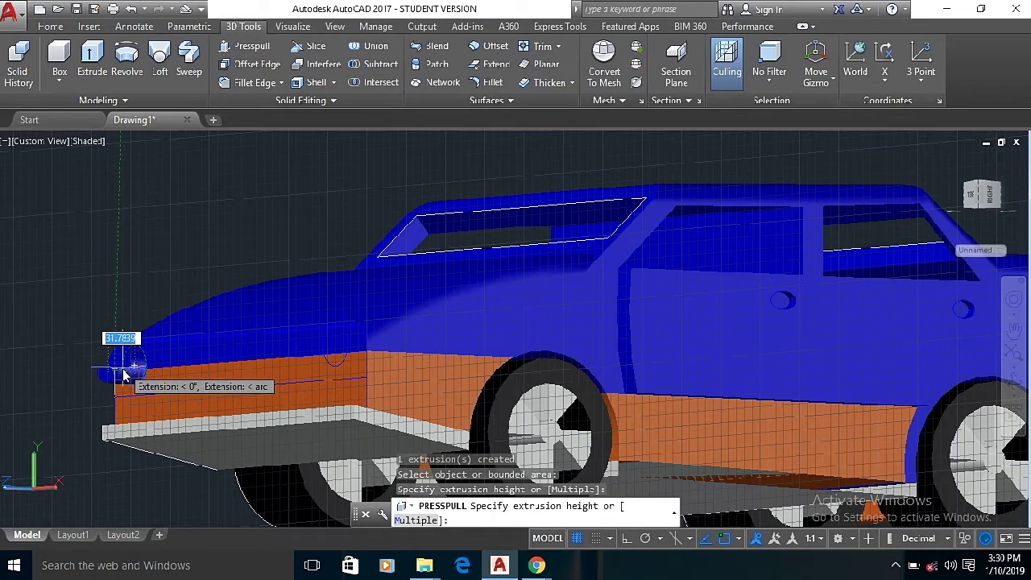
{"action": "left_click", "coordinate": [153, 374]}
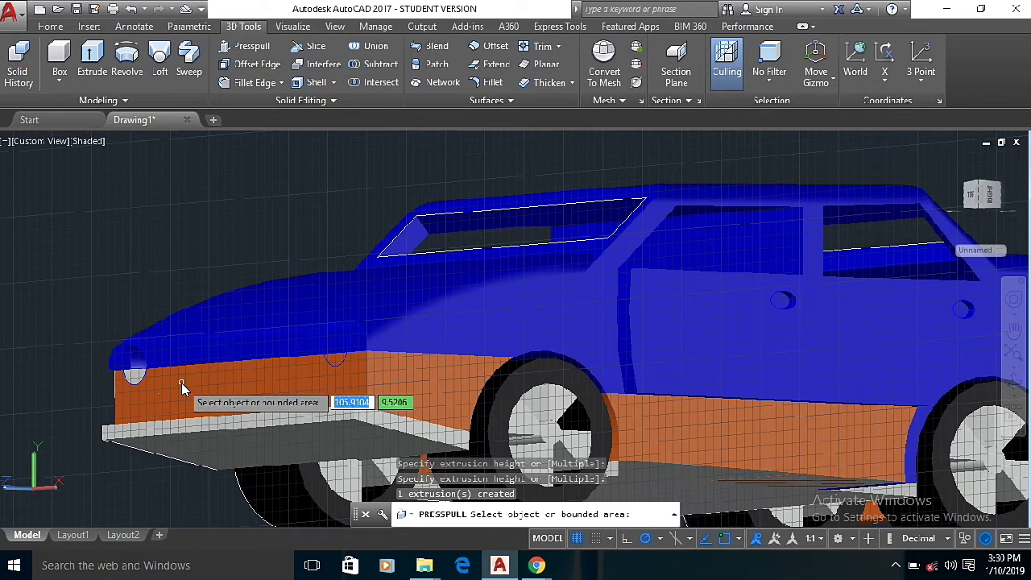
{"action": "left_click", "coordinate": [328, 352]}
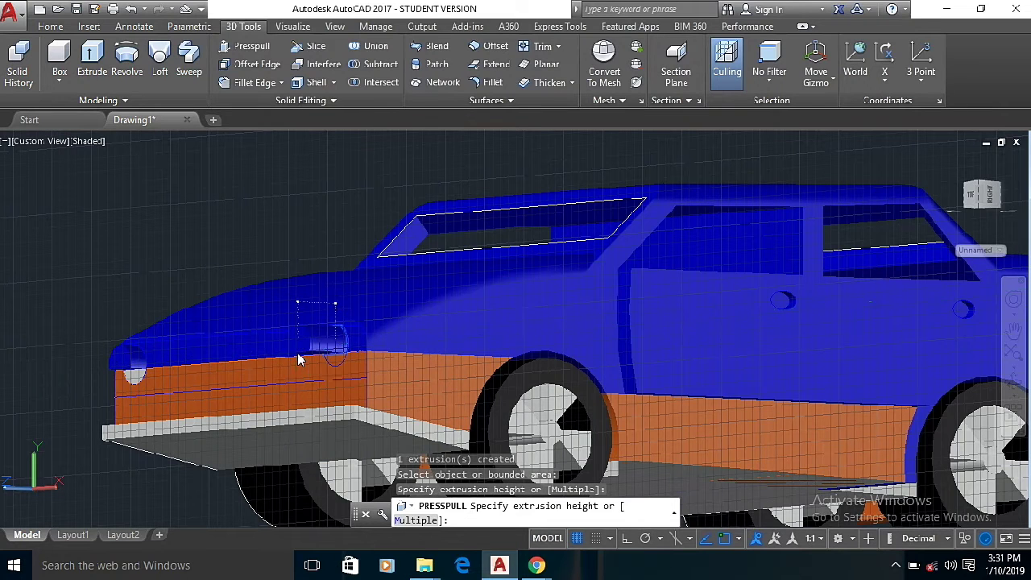
{"action": "left_click", "coordinate": [298, 359]}
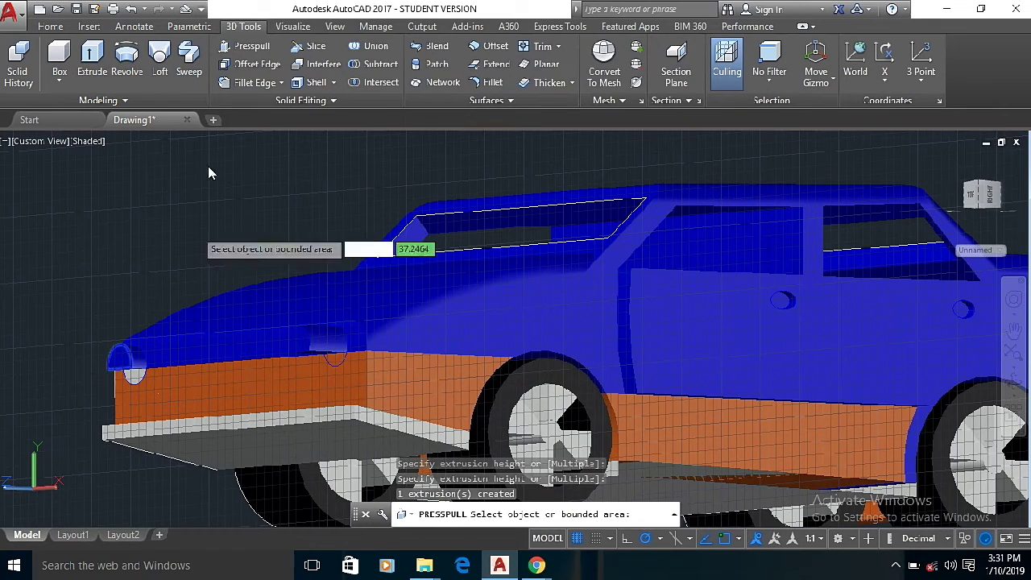
{"action": "left_click", "coordinate": [131, 9]}
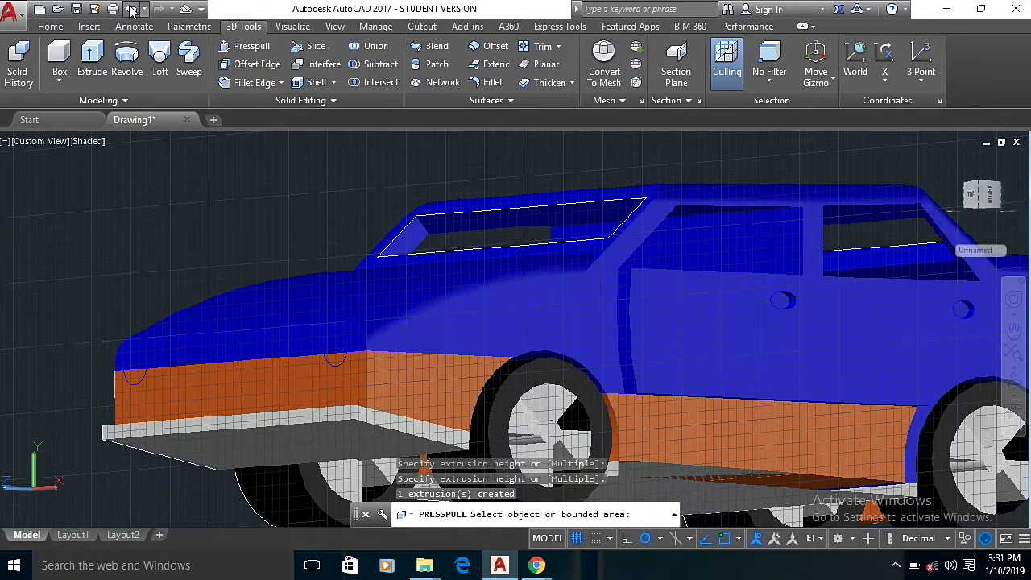
Presspull the far headlight circle's blue upper part by 20, and Presspull its orange lower part as well.
{"action": "left_click", "coordinate": [244, 46]}
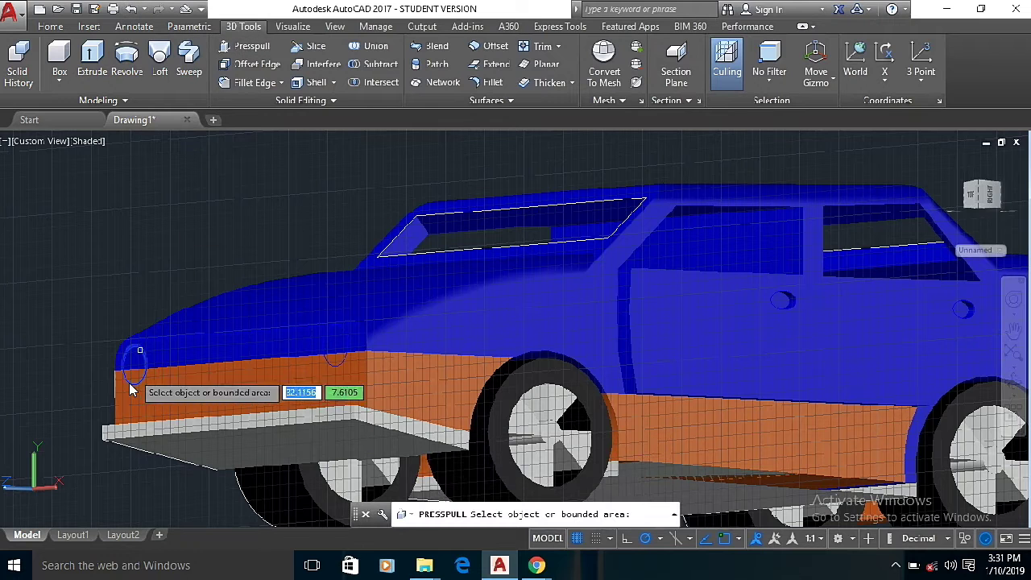
{"action": "left_click", "coordinate": [134, 363]}
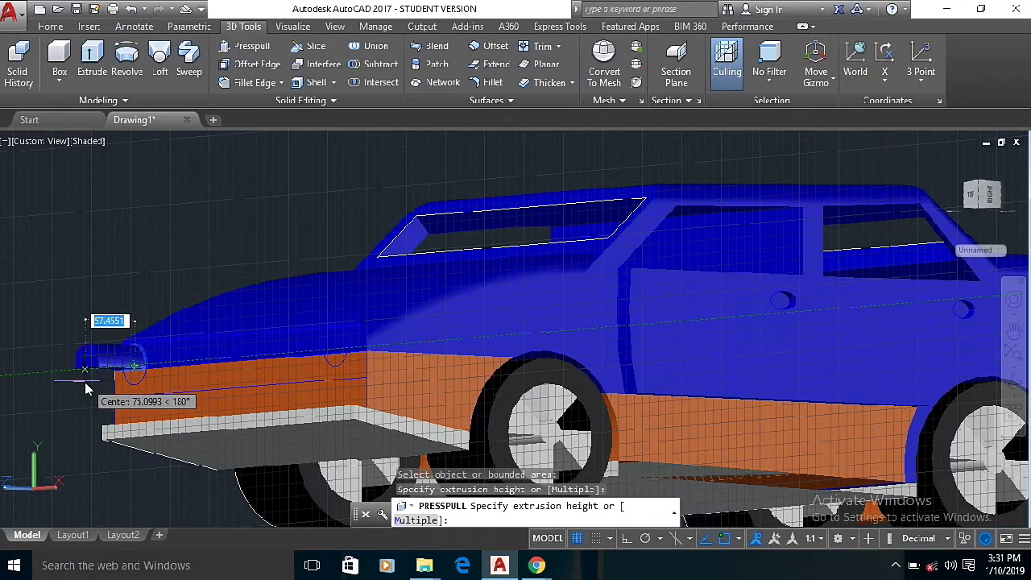
{"action": "type", "text": "2"}
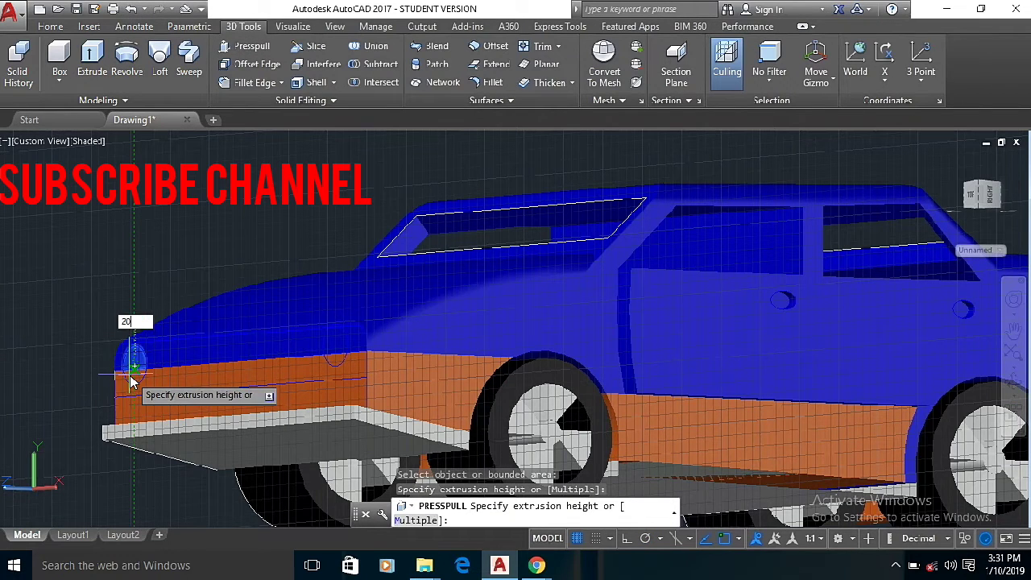
{"action": "type", "text": "0"}
{"action": "key", "text": "Return"}
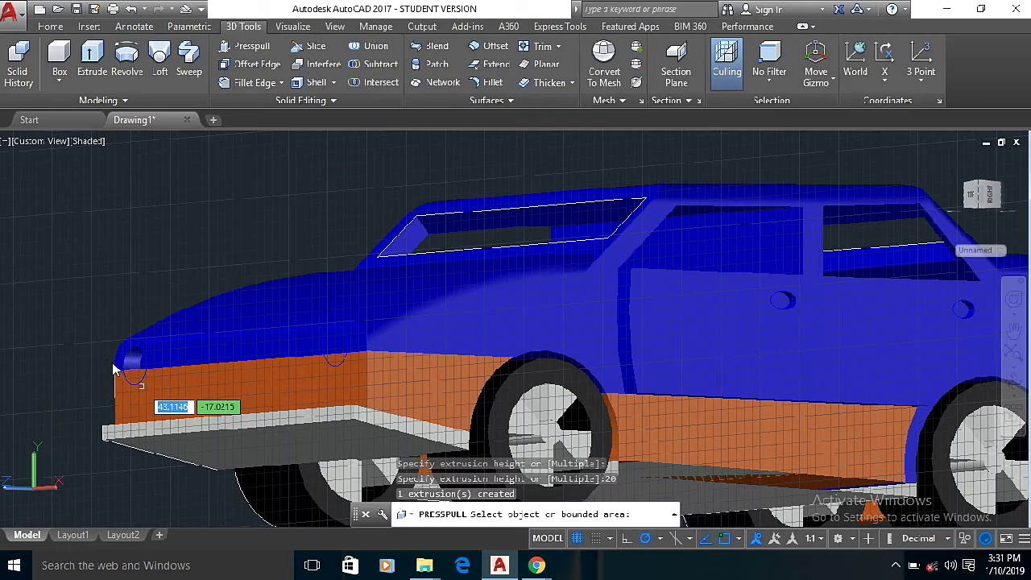
{"action": "left_click", "coordinate": [132, 381]}
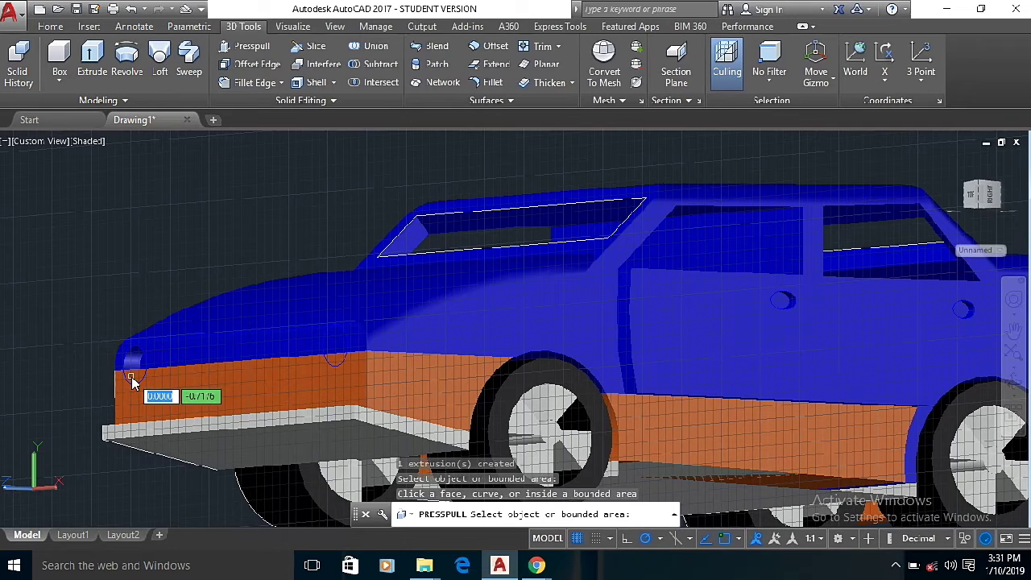
{"action": "left_click", "coordinate": [137, 375]}
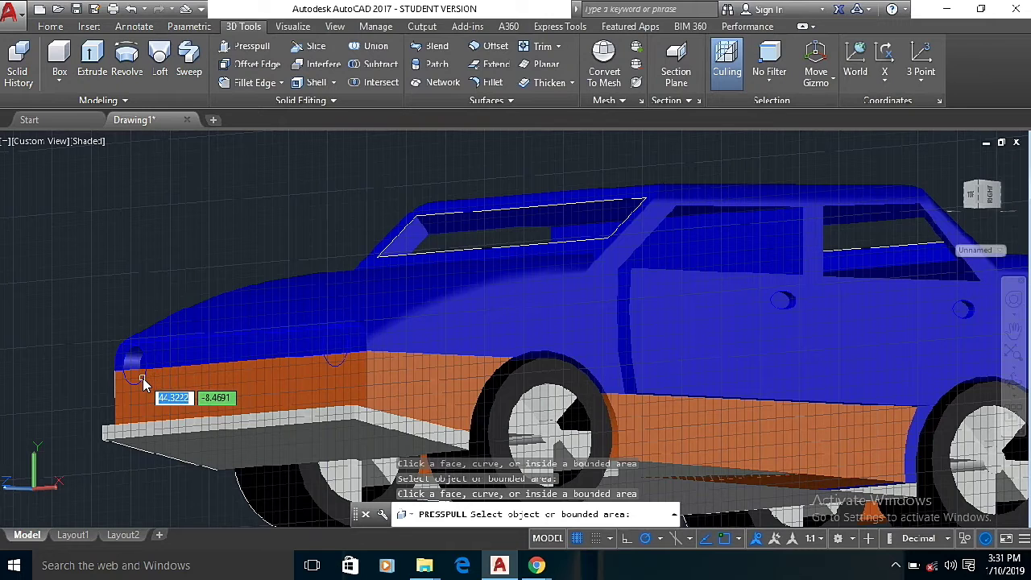
{"action": "left_click", "coordinate": [138, 356]}
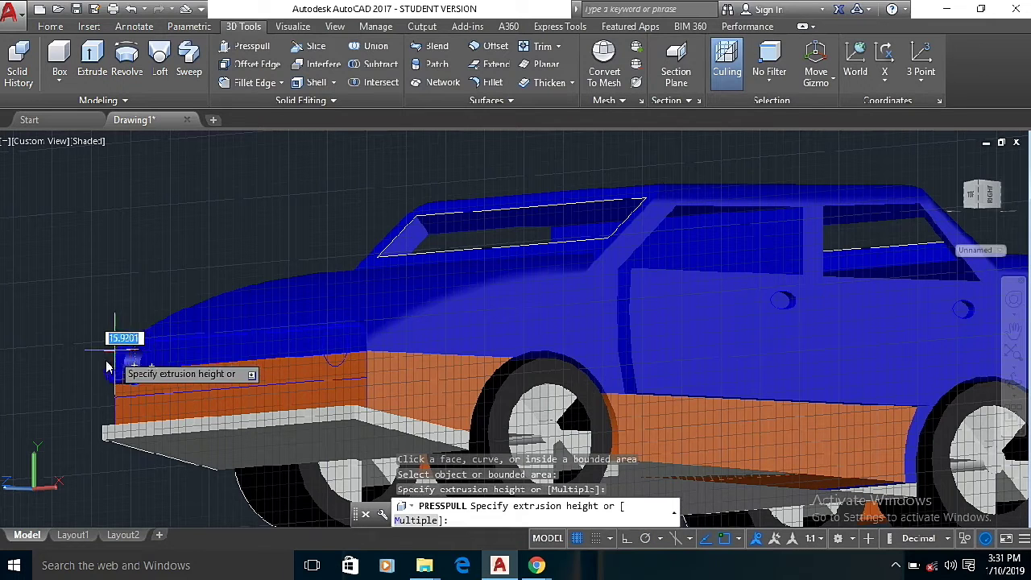
{"action": "left_click", "coordinate": [194, 373]}
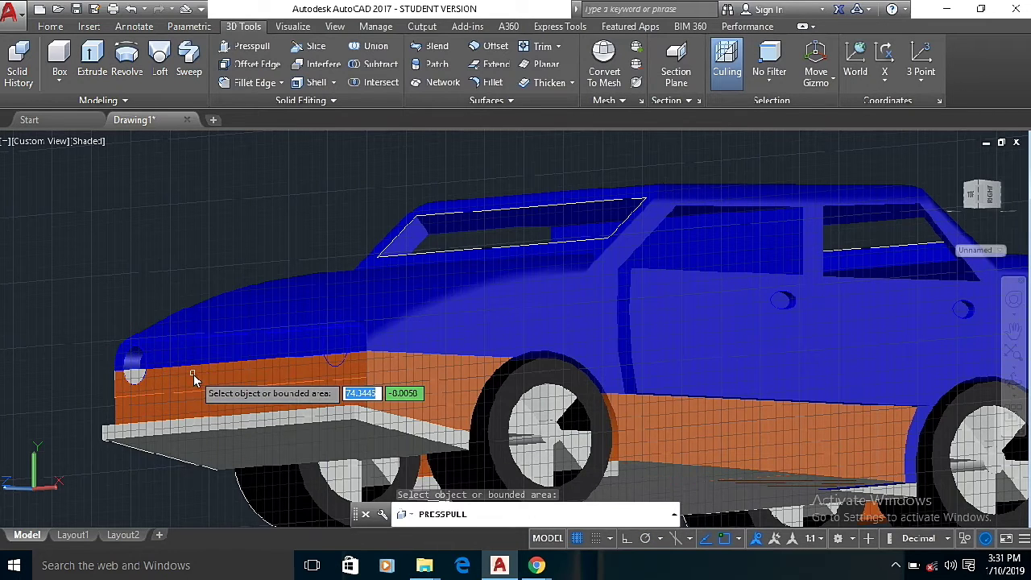
Presspull the blue upper part and the orange lower part of the near headlight circle by 10 each.
{"action": "left_click", "coordinate": [325, 347]}
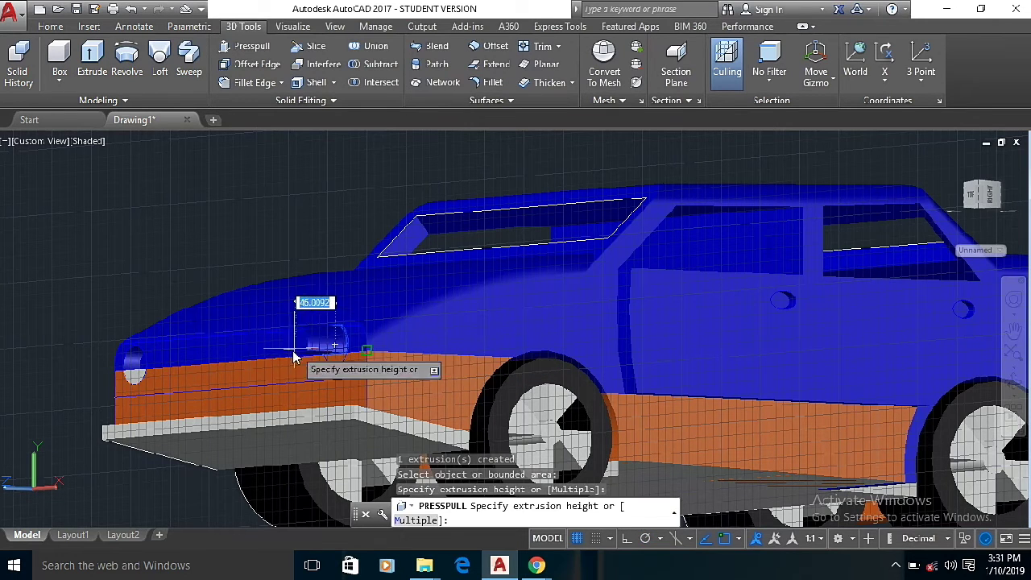
{"action": "type", "text": "10"}
{"action": "key", "text": "Return"}
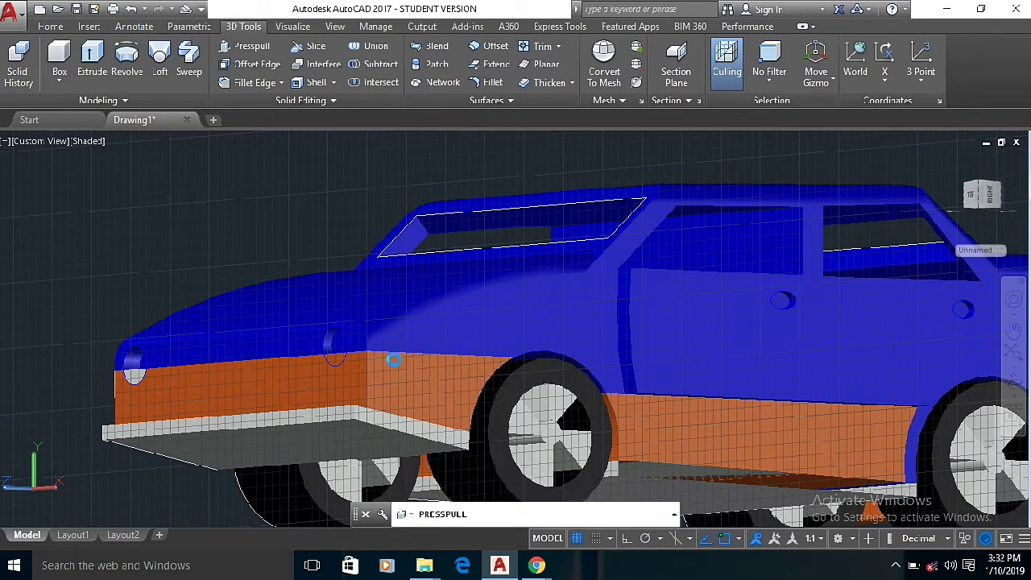
{"action": "left_click", "coordinate": [329, 360]}
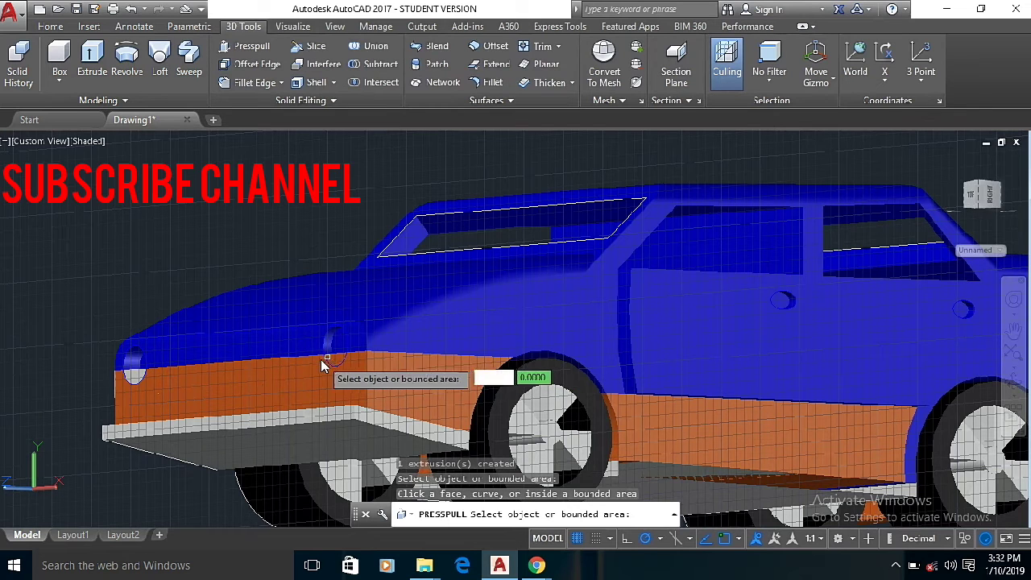
{"action": "left_click", "coordinate": [325, 364]}
{"action": "type", "text": "10"}
{"action": "key", "text": "Return"}
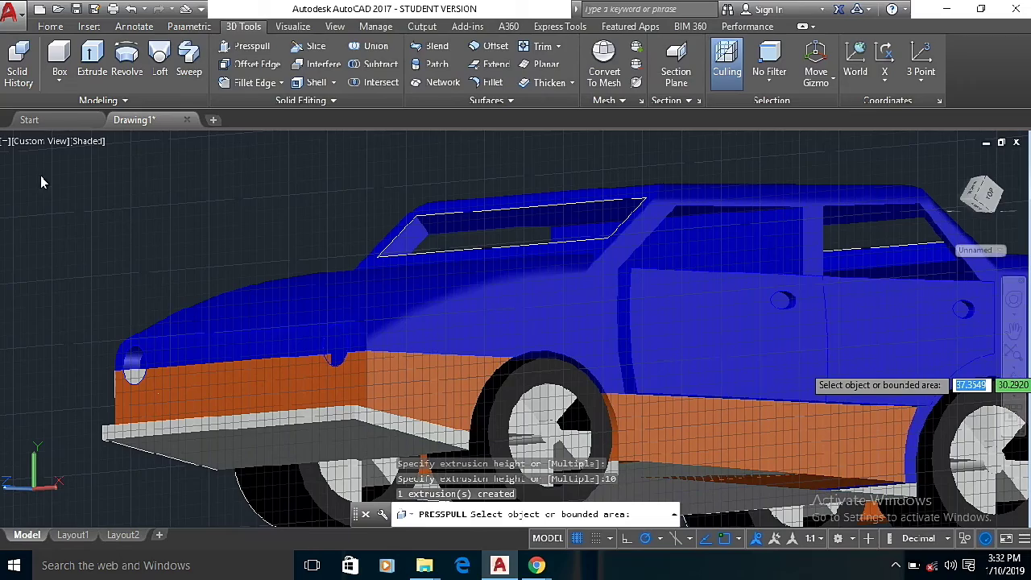
{"action": "key", "text": "Return"}
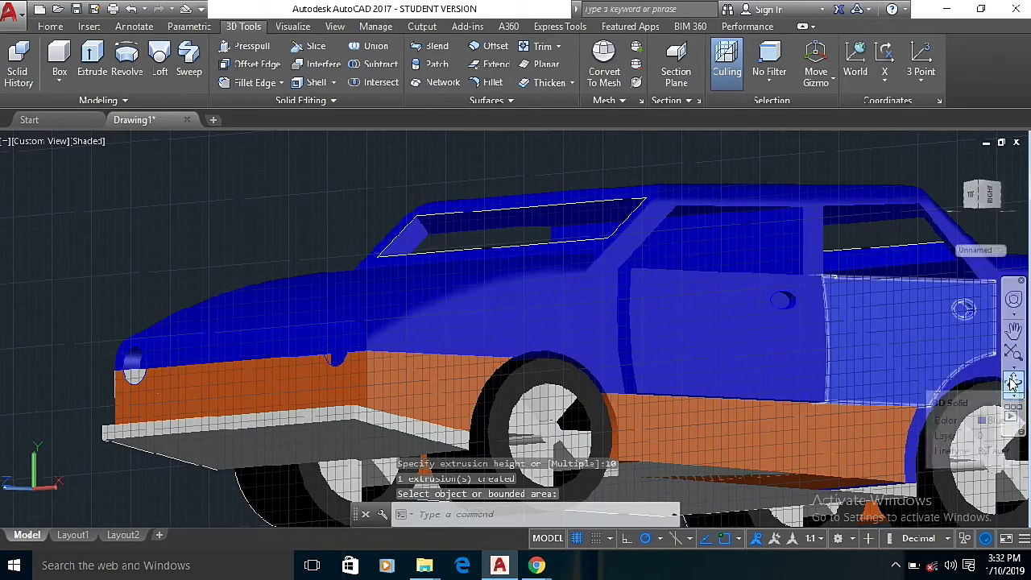
Orbit the car to view the headlights and front from its opposite side.
{"action": "left_click", "coordinate": [1012, 383]}
{"action": "left_click_drag", "start_coordinate": [624, 368], "coordinate": [837, 378]}
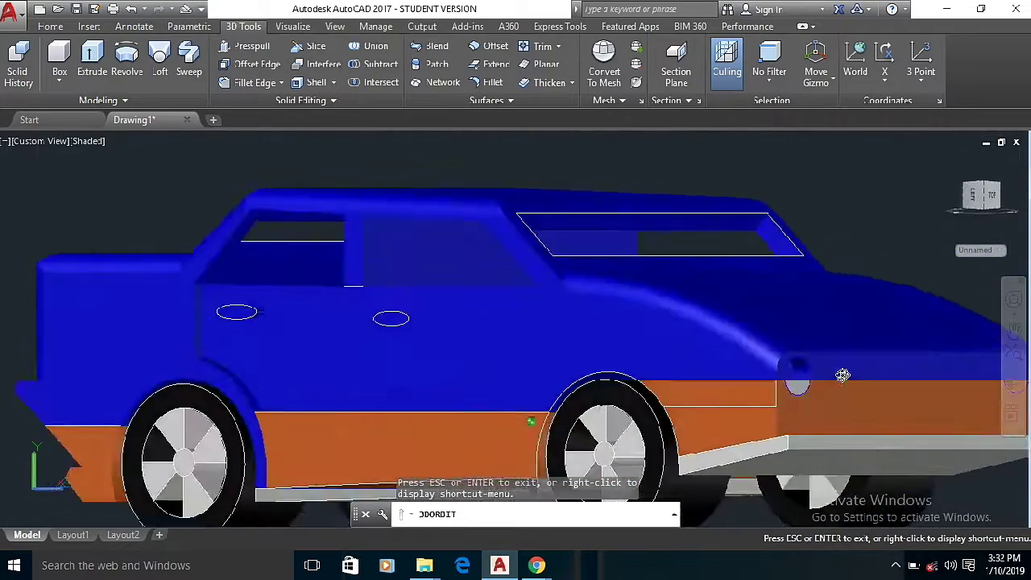